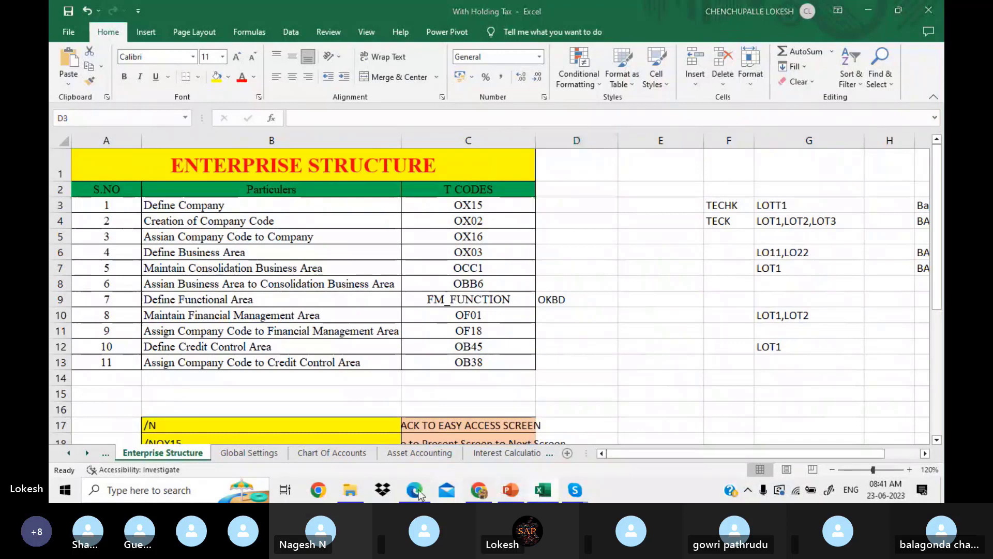
Minimize the configuration notes PDF and the Enterprise Structure workbook.
left_click(416, 490)
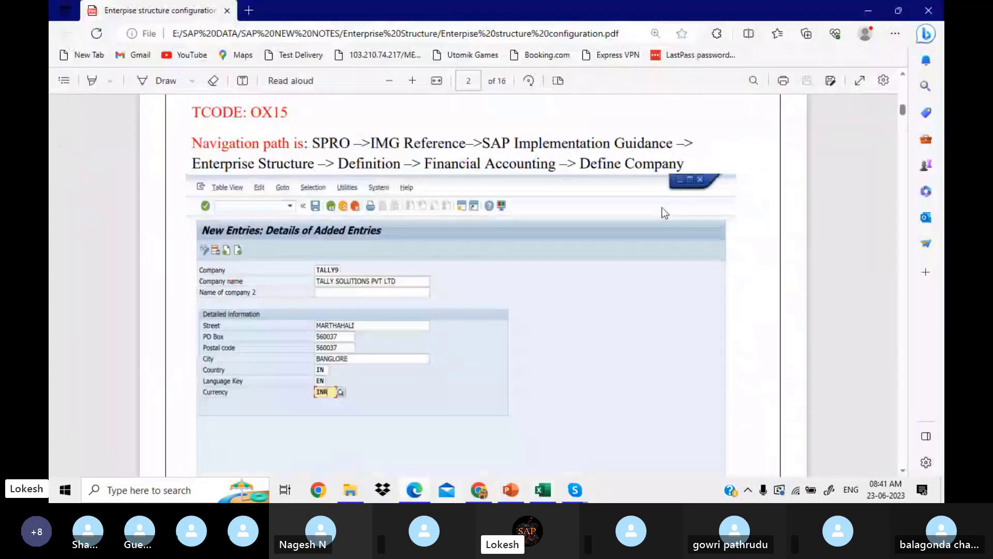
left_click(870, 11)
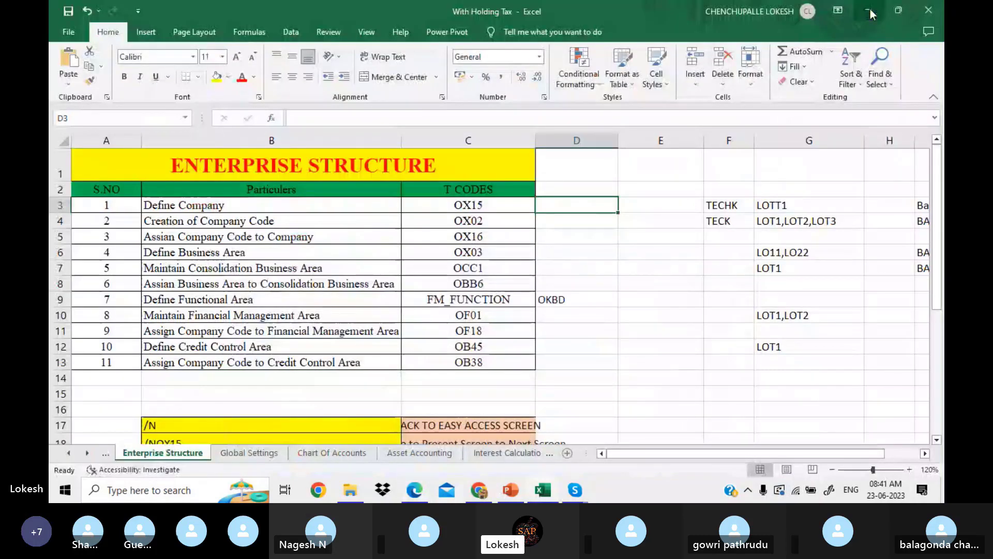
left_click(869, 12)
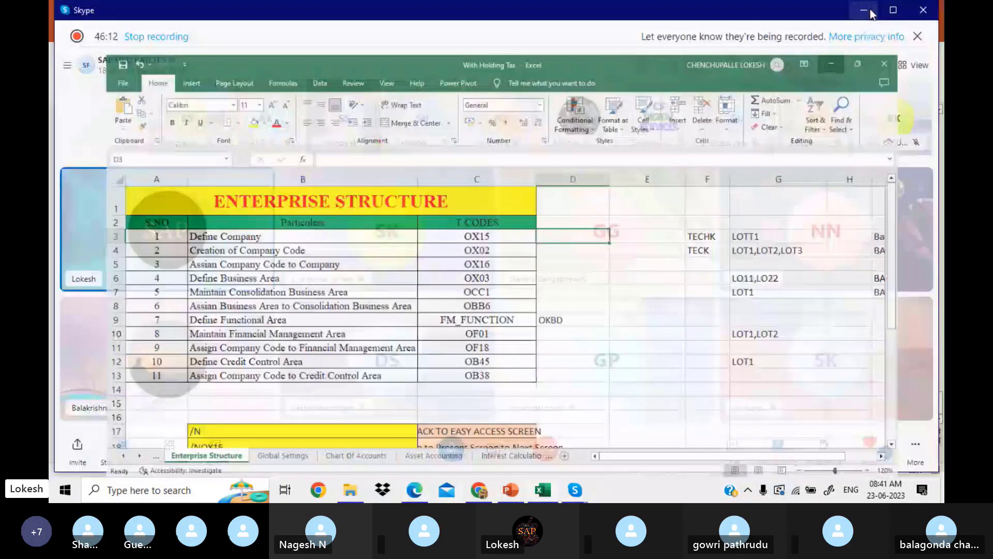
Minimize the meeting window, maximize SAP Logon and log on to the LOKESH EHP7 system.
left_click(871, 14)
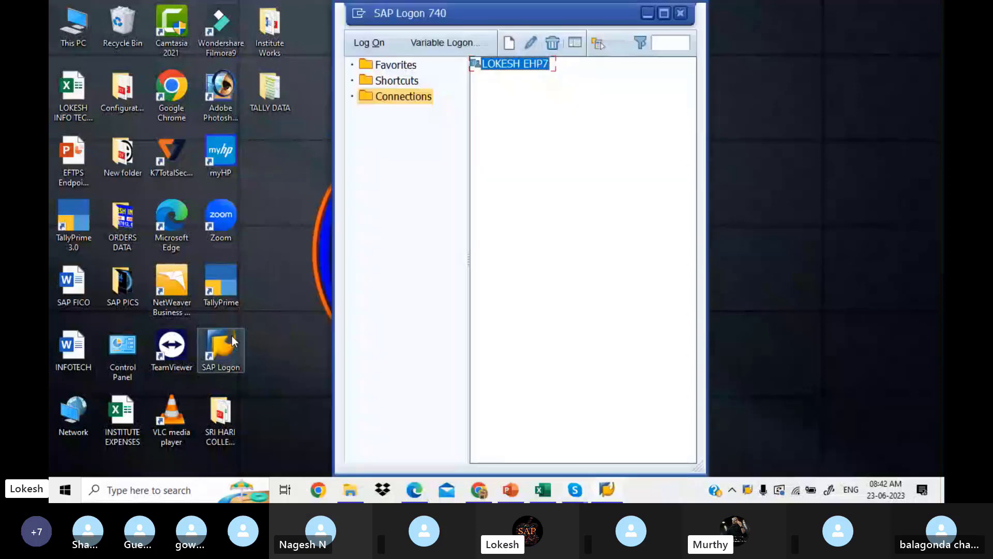
left_click(661, 12)
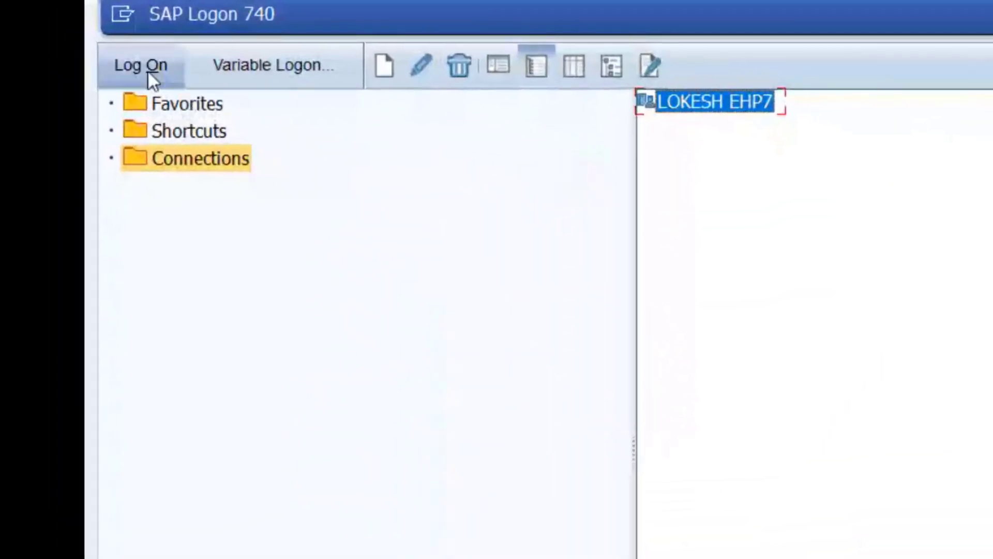
left_click(146, 67)
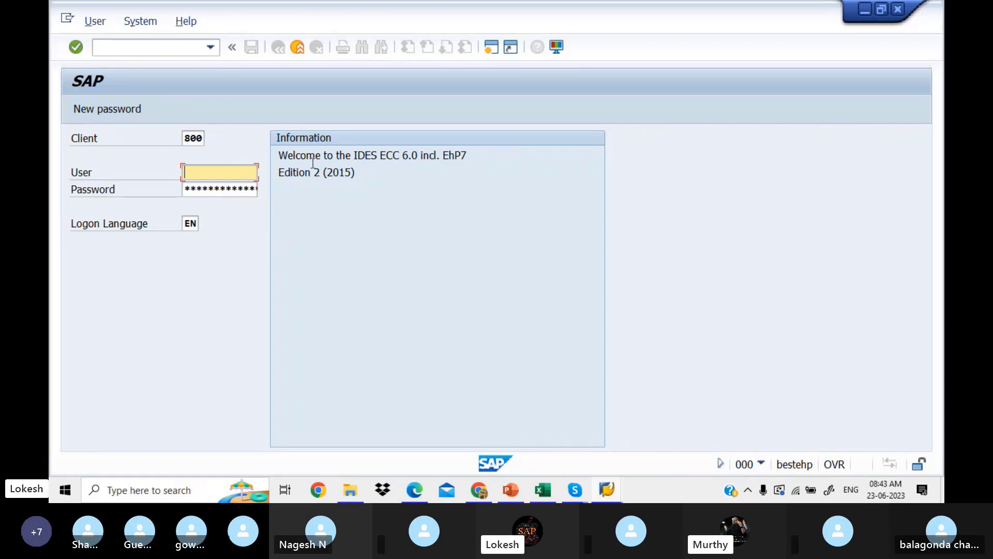
Sign in to client 800 with the saved user name and the account password.
key("BackSpace")
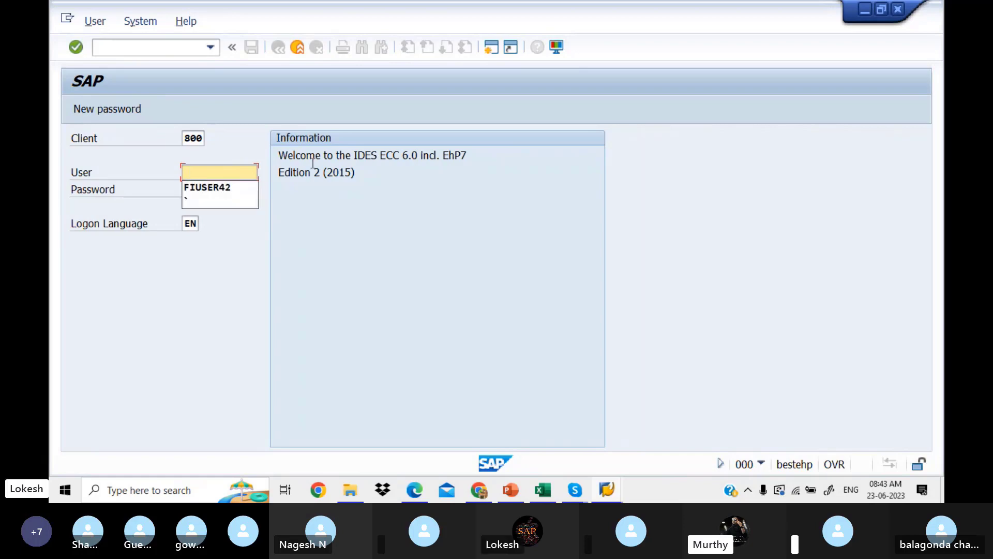
left_click(233, 187)
left_click(230, 188)
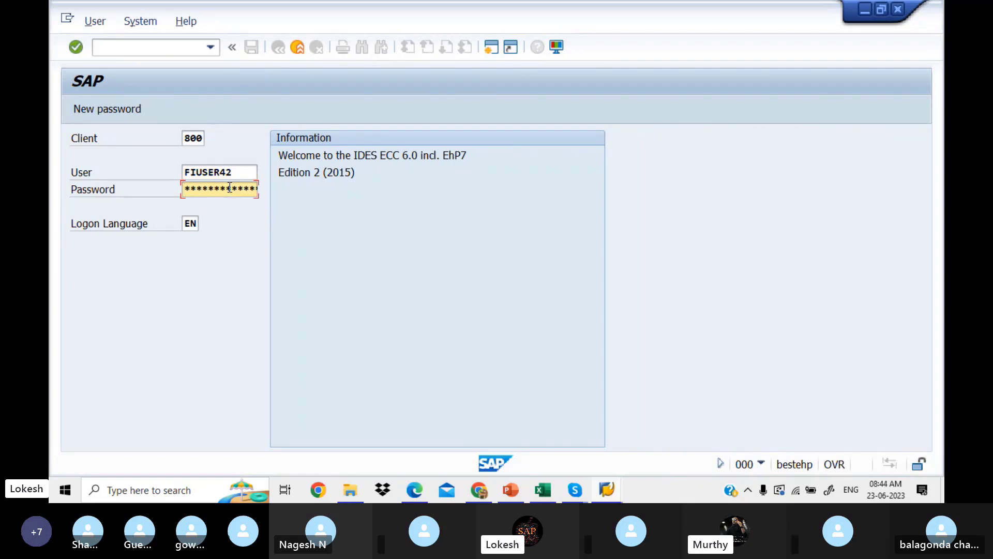
type("***")
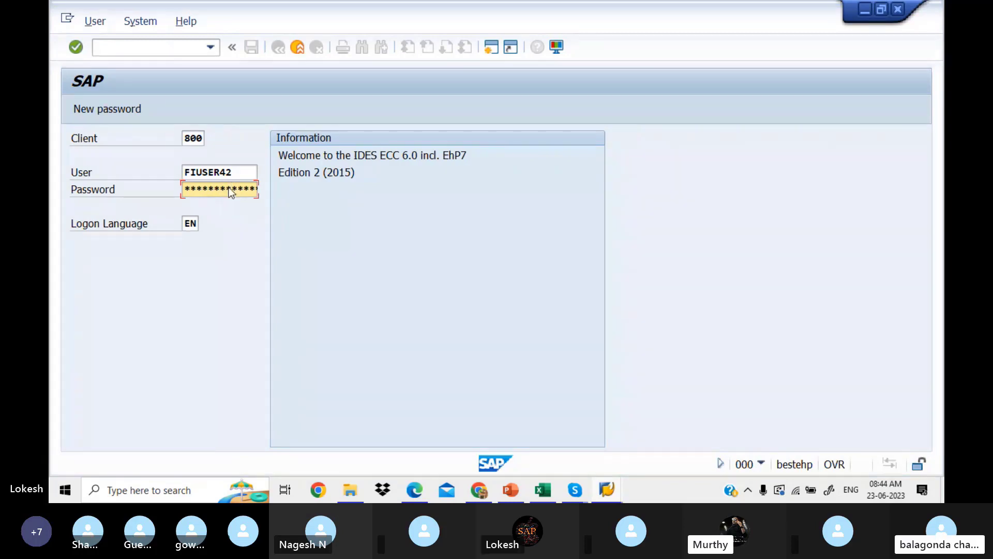
key("Return")
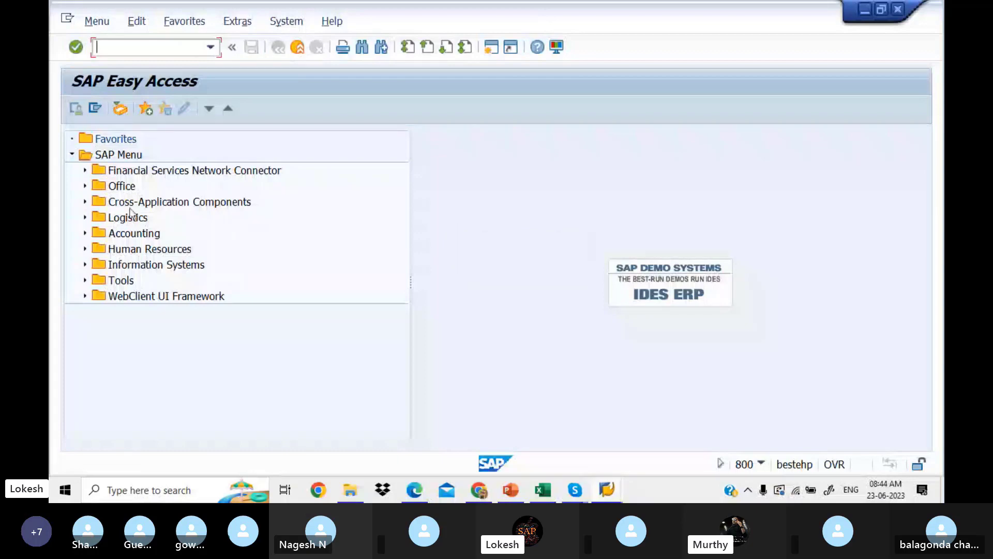
left_click(85, 233)
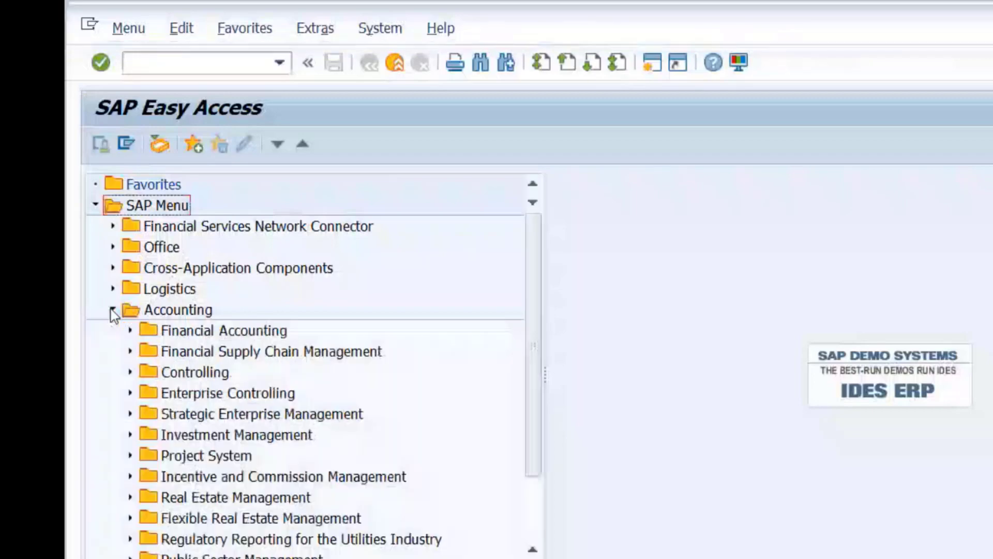
left_click(129, 327)
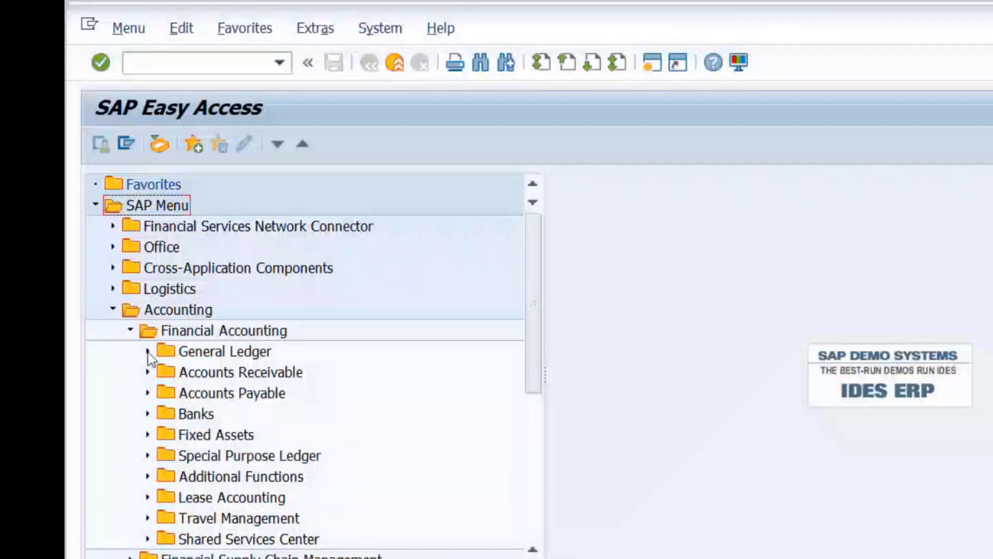
left_click(147, 352)
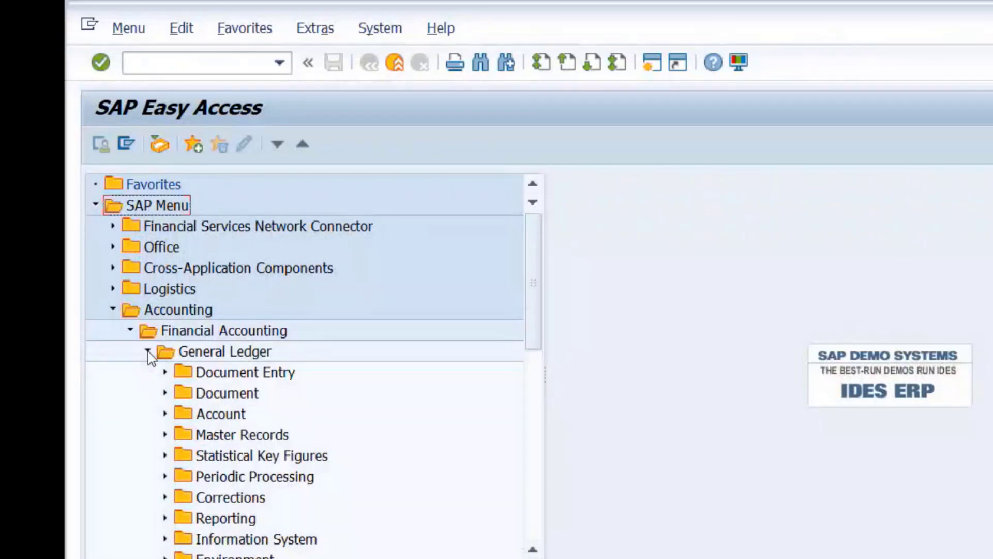
left_click(164, 373)
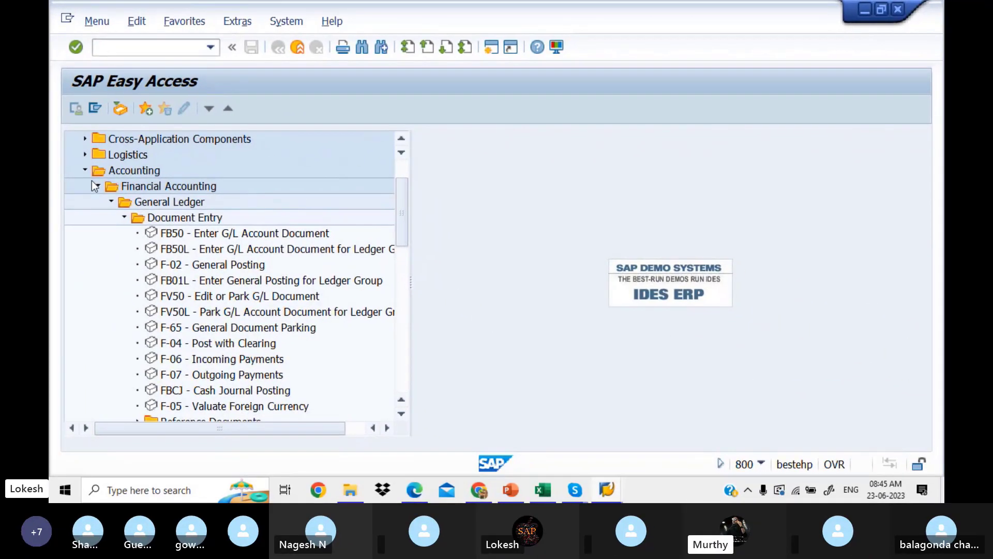
left_click(85, 169)
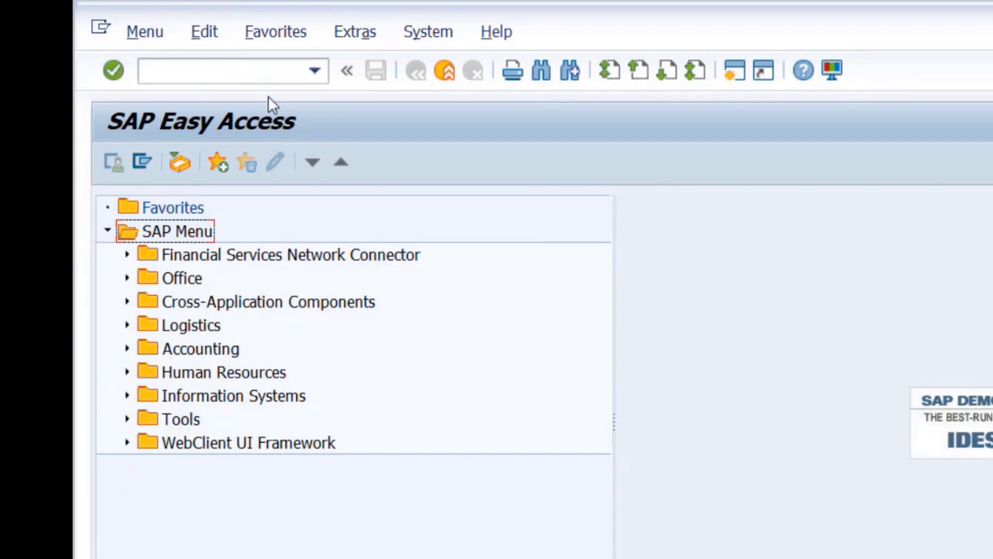
Run transaction SPRO to open Customizing: Execute Project.
left_click(255, 71)
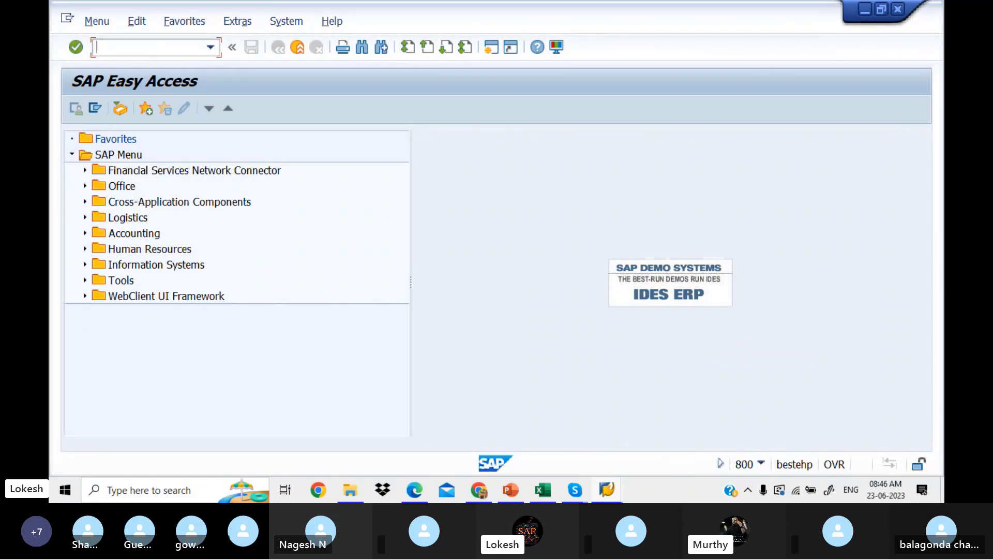
type("SPRO")
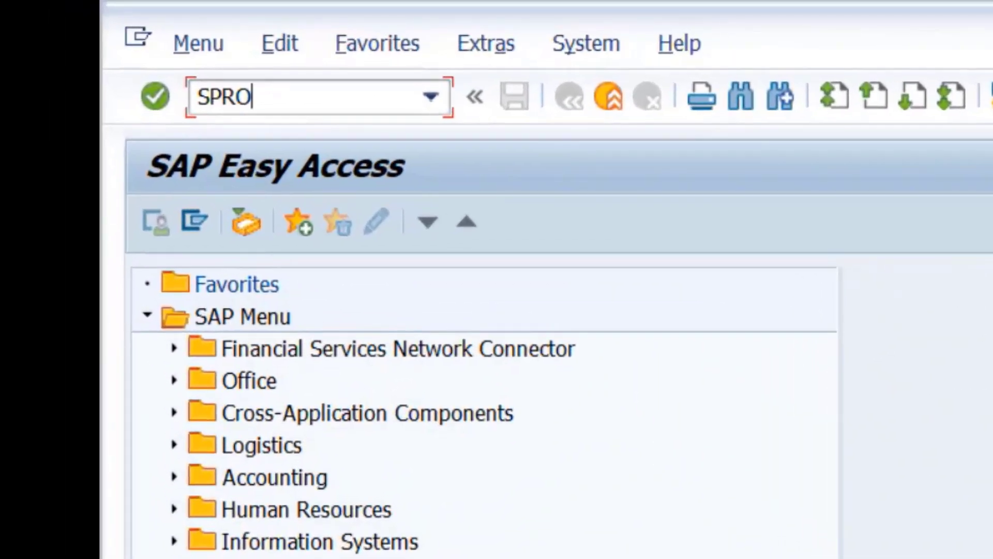
key("Return")
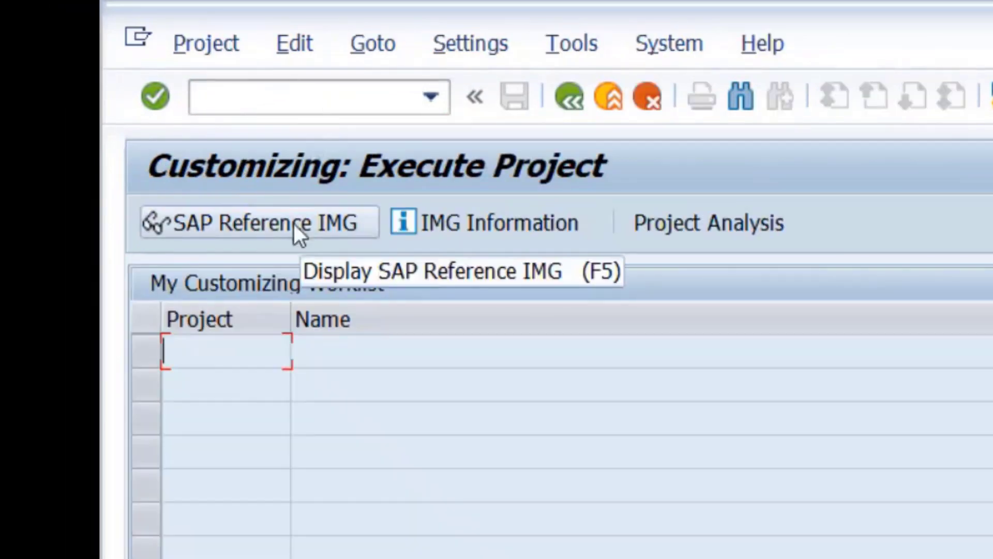
Open the SAP Reference IMG.
left_click(294, 223)
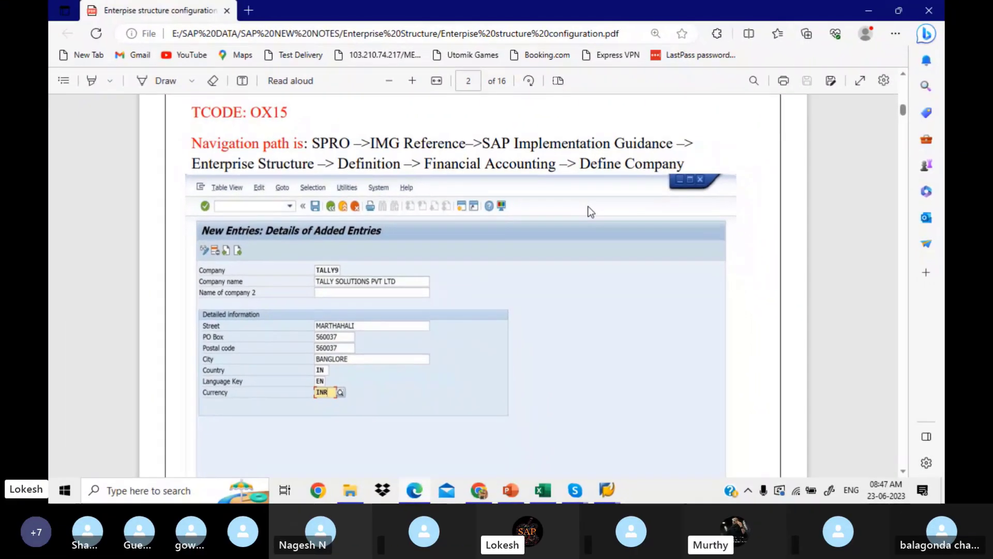
Return to Display IMG and expand Enterprise Structure > Definition > Financial Accounting.
left_click(607, 489)
mouse_move(633, 442)
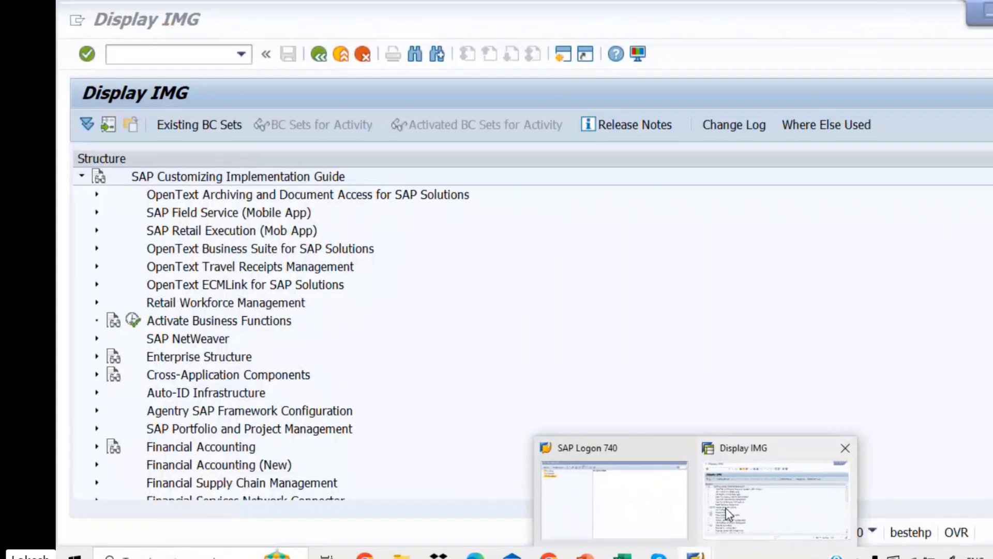
left_click(633, 443)
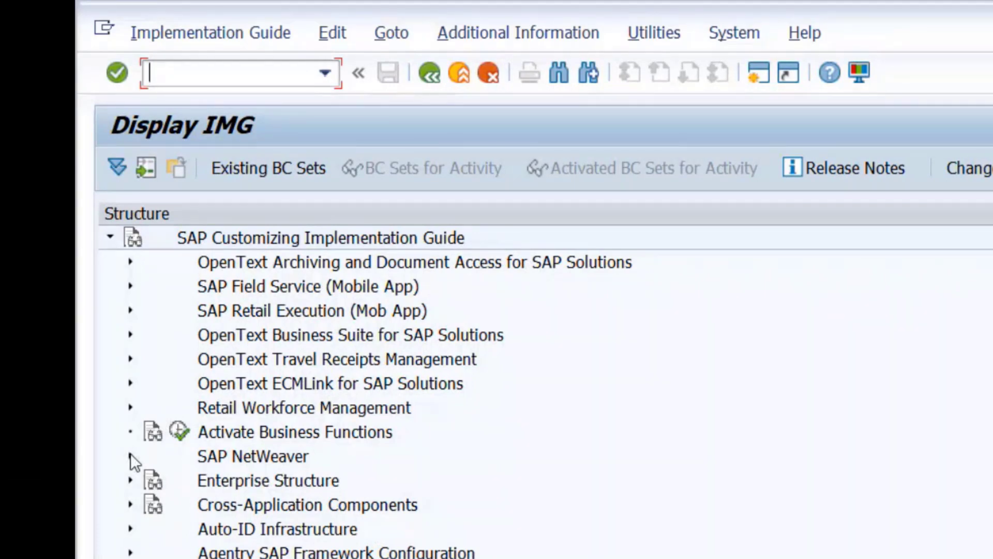
left_click(130, 480)
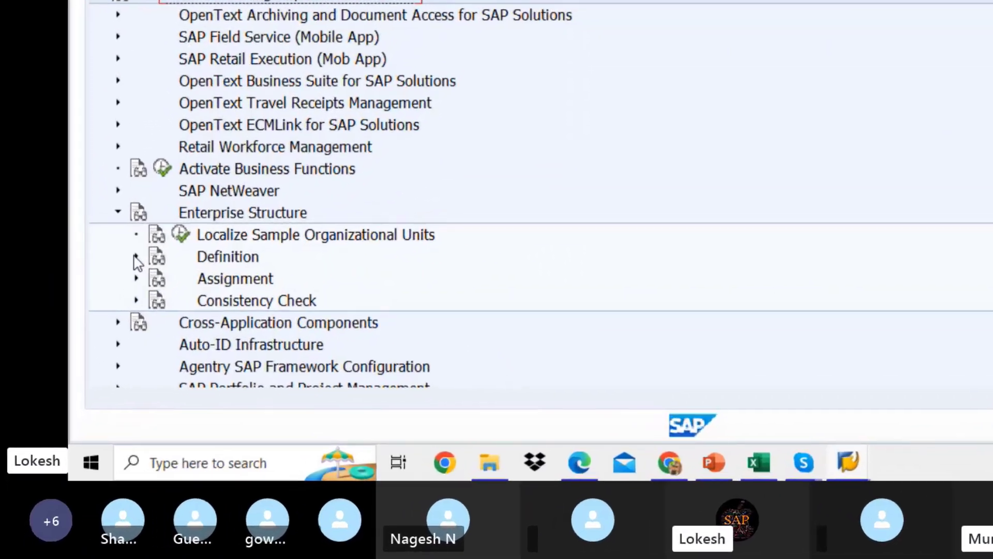
left_click(149, 225)
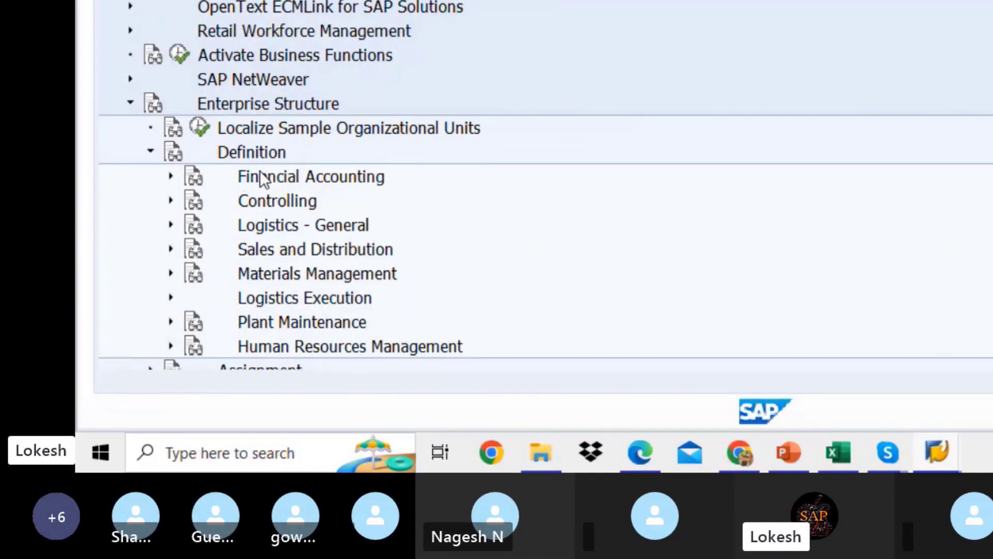
left_click(170, 175)
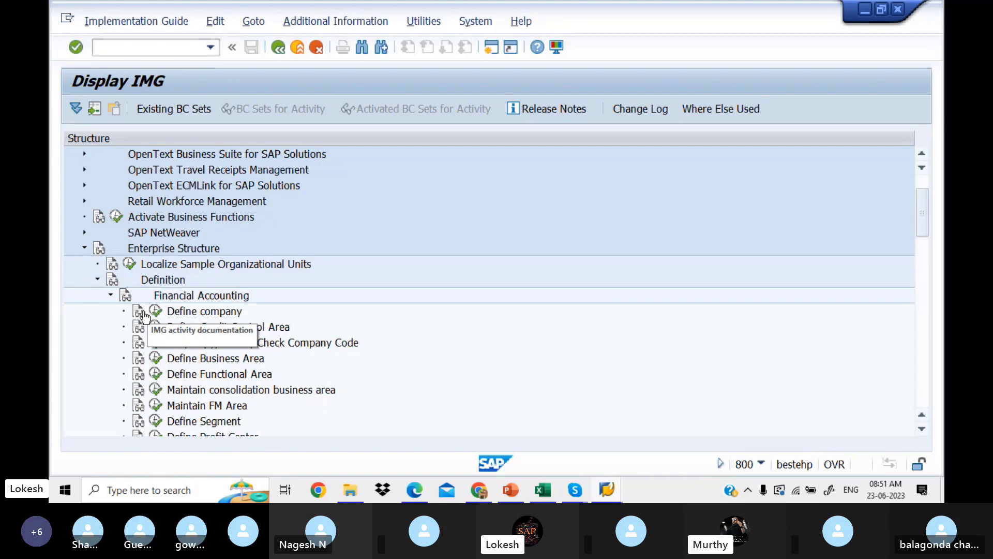
left_click(141, 312)
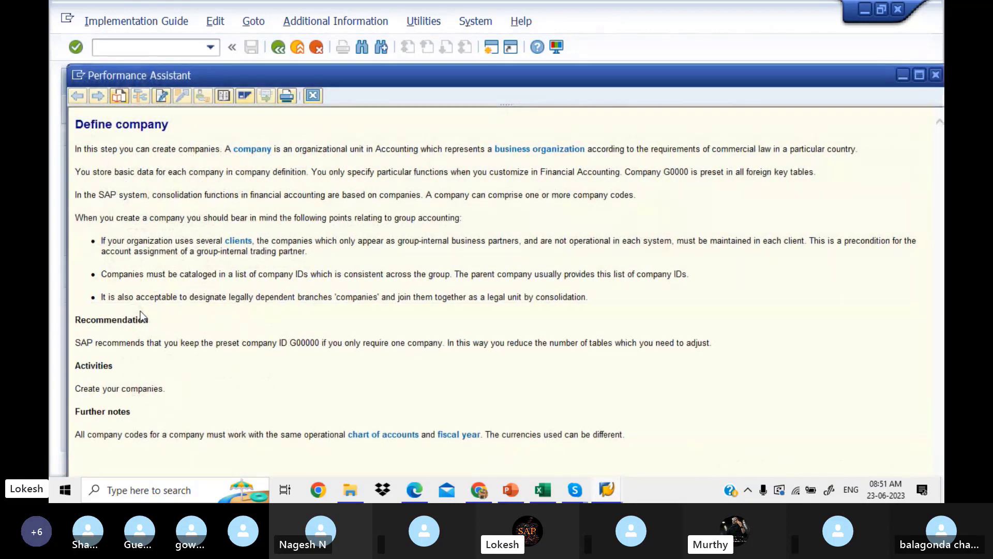
left_click_drag(421, 78, 414, 38)
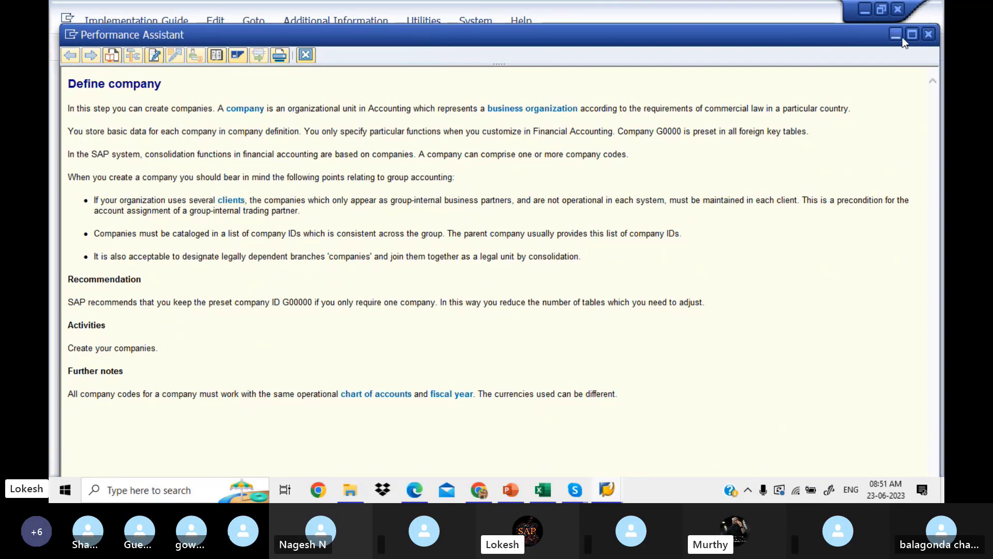
left_click(929, 35)
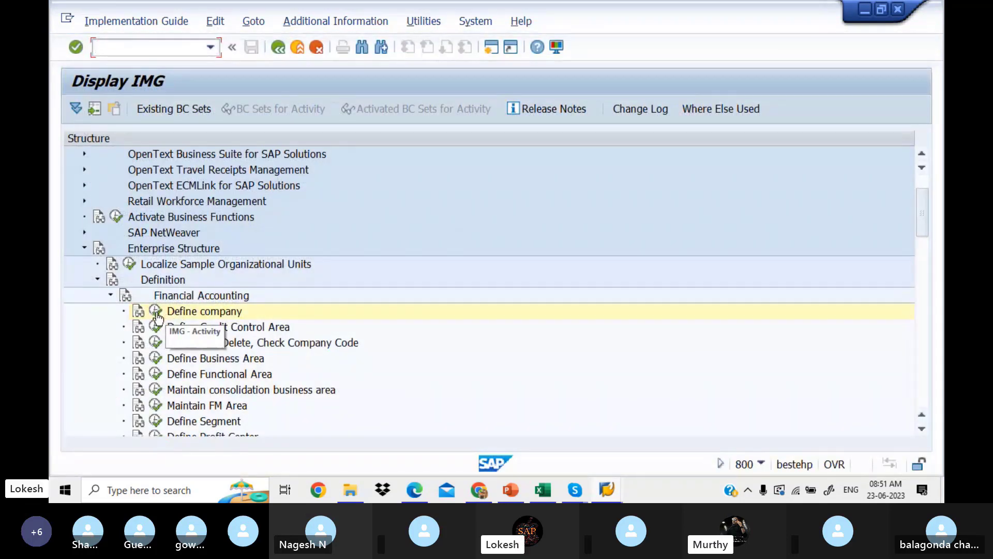
left_click(156, 312)
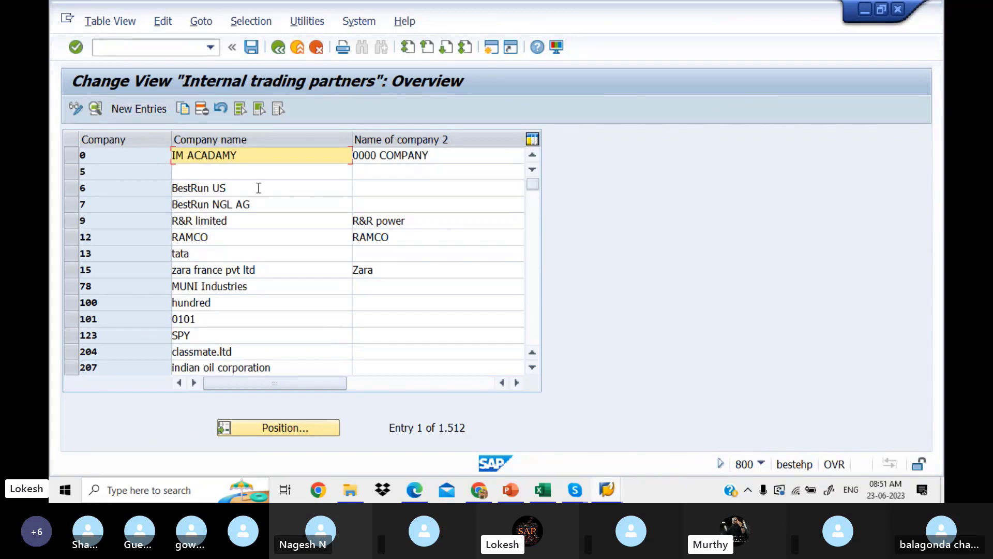
left_click(533, 255)
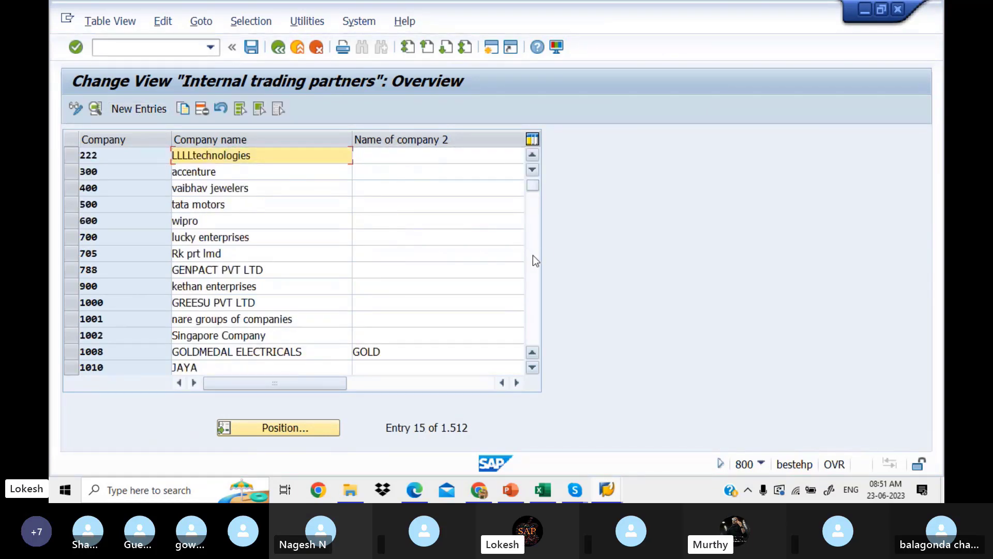
left_click(532, 255)
left_click(533, 255)
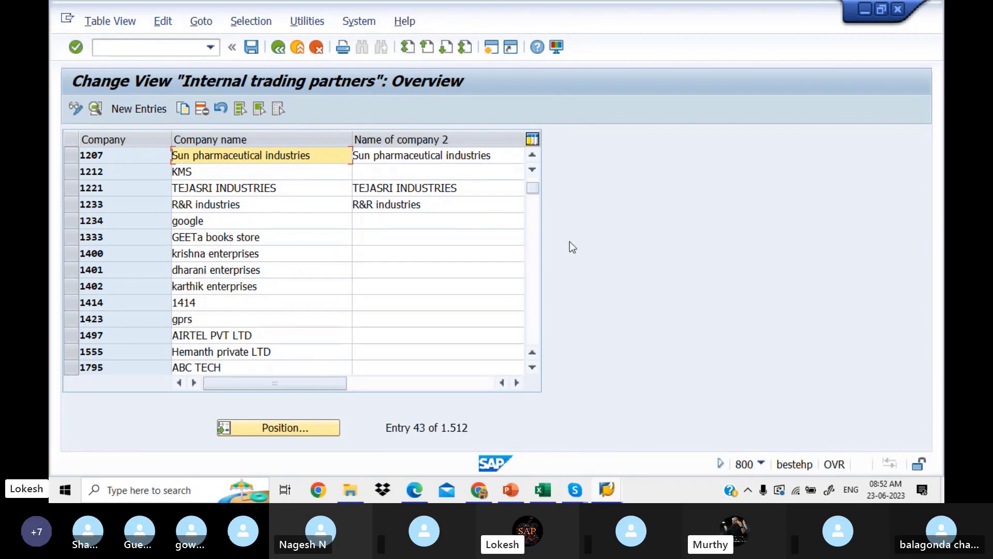
left_click(532, 282)
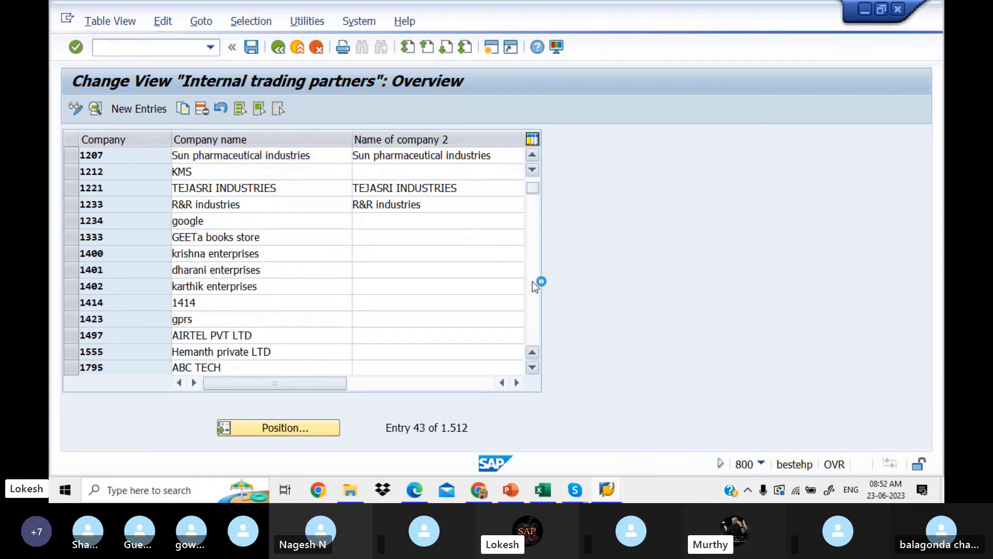
left_click(532, 281)
left_click(533, 281)
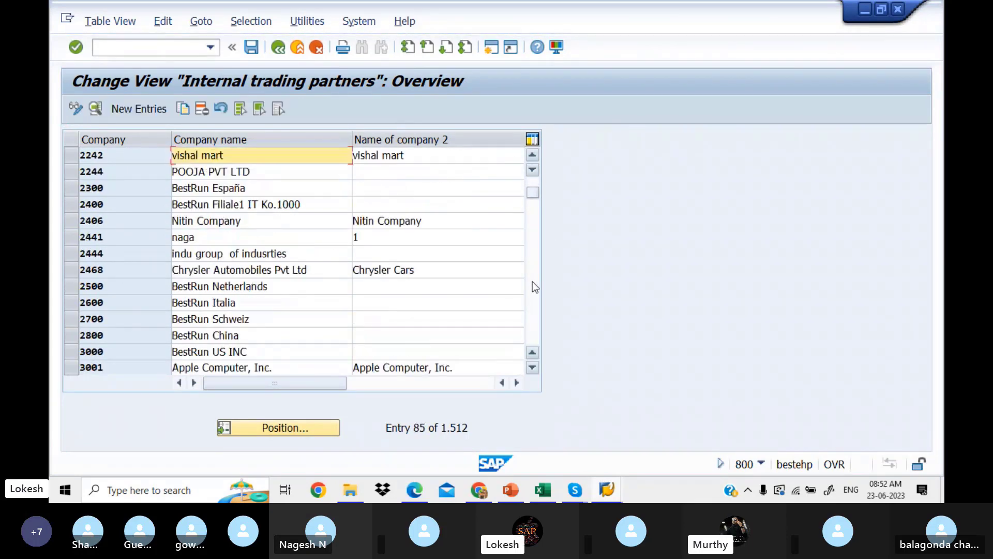
left_click(532, 282)
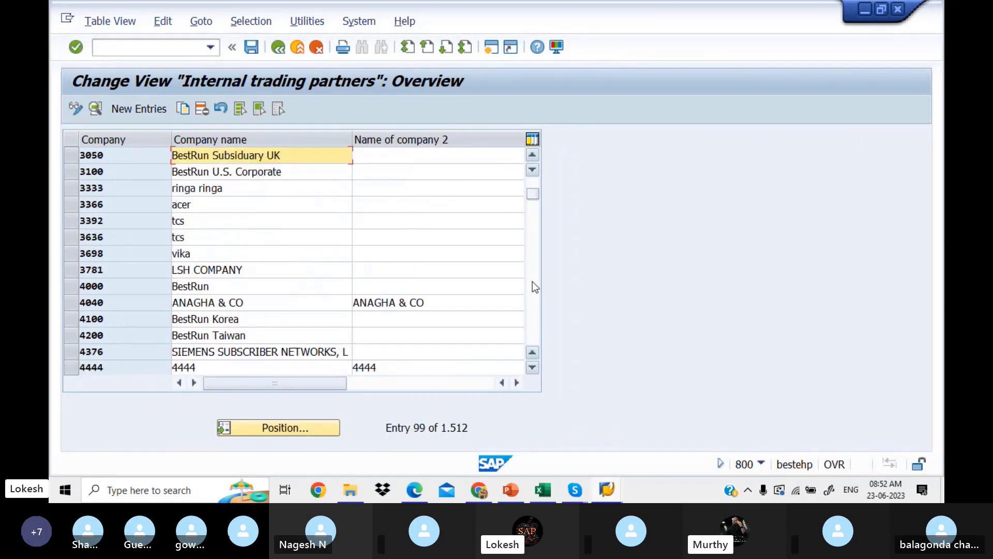
left_click(532, 282)
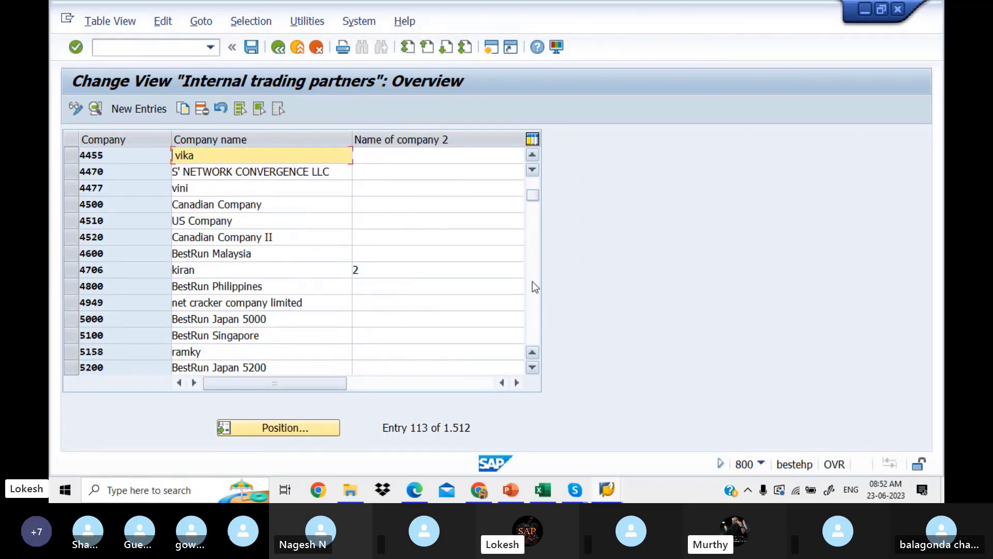
left_click(532, 281)
left_click(532, 282)
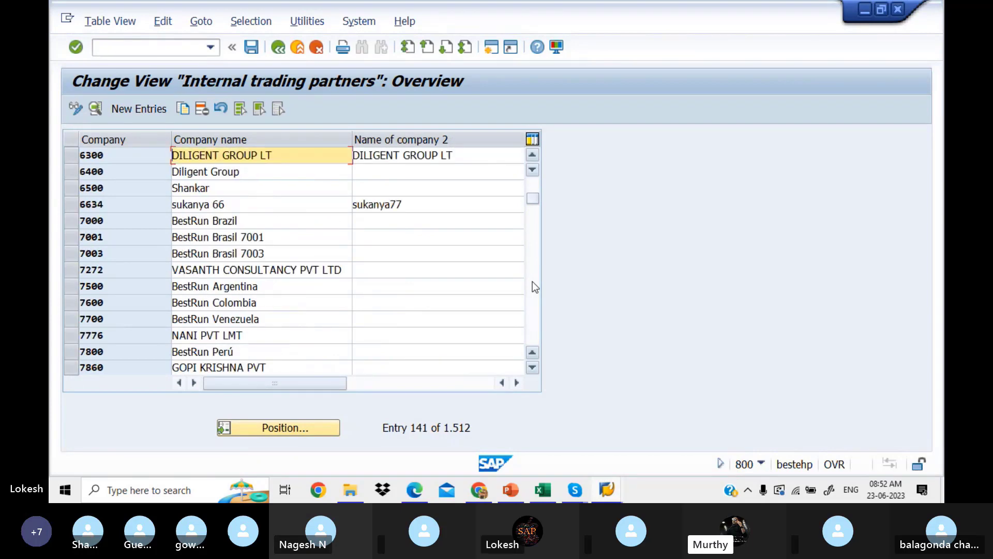
left_click_drag(537, 195, 538, 168)
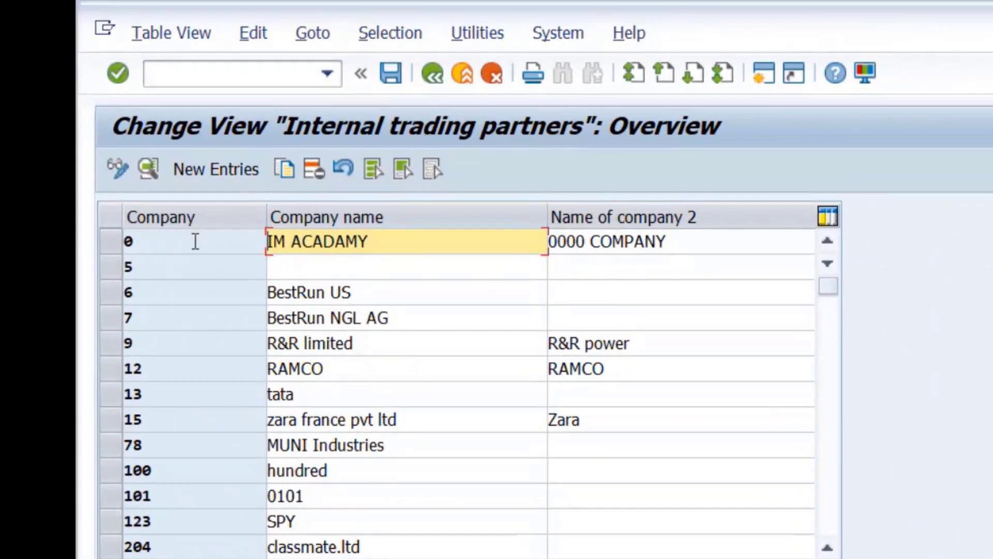
left_click(201, 169)
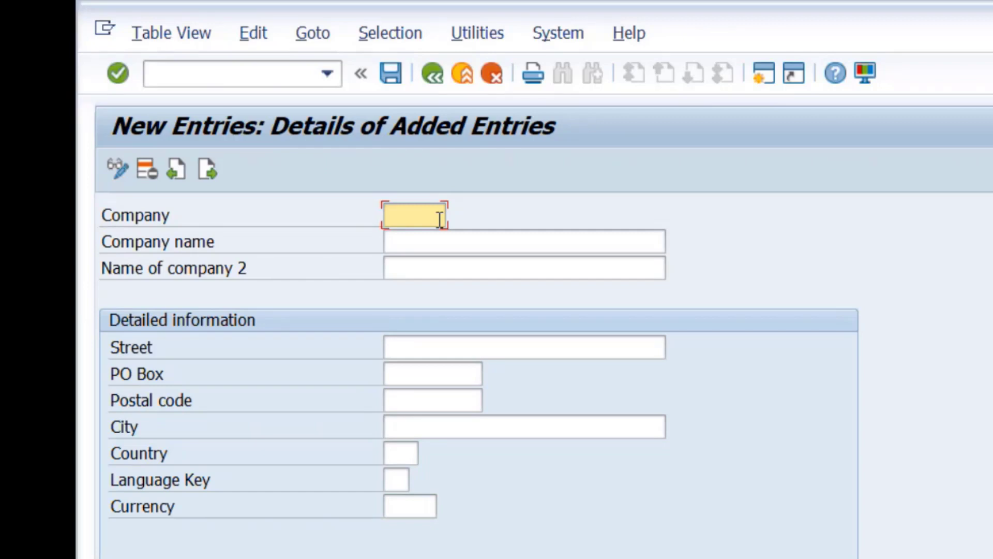
Enter company ID LOKESH and a company name from history, appending PVT LTD.
type("LOKES")
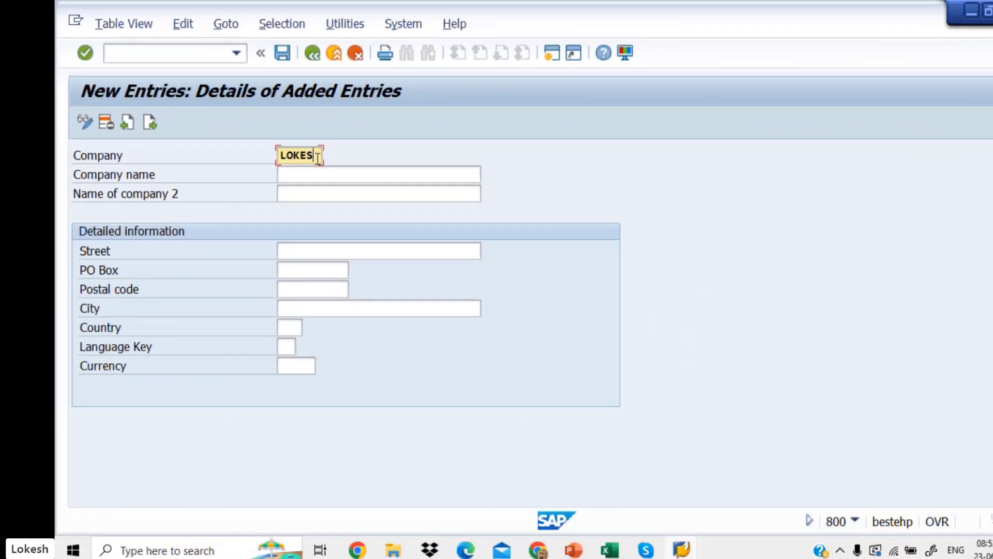
type("H")
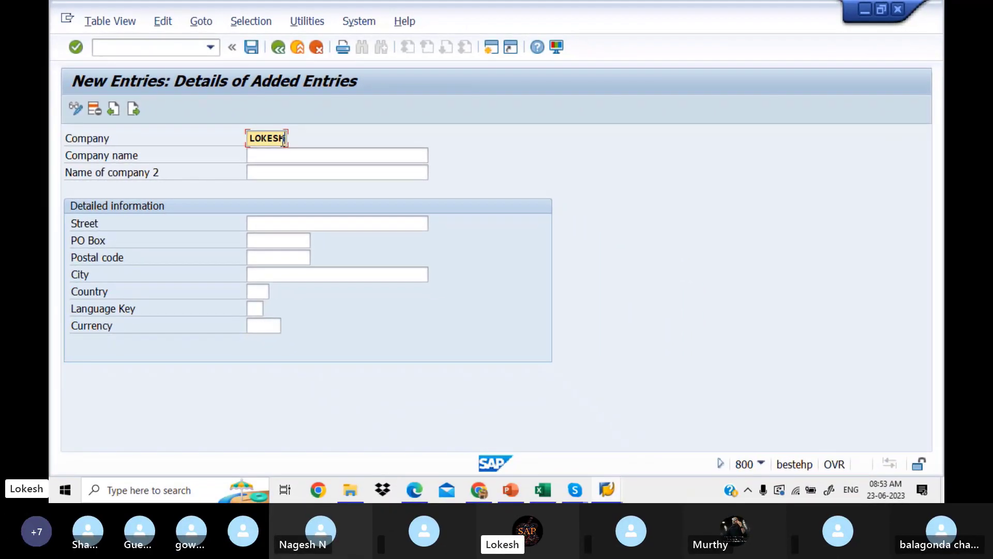
left_click(319, 178)
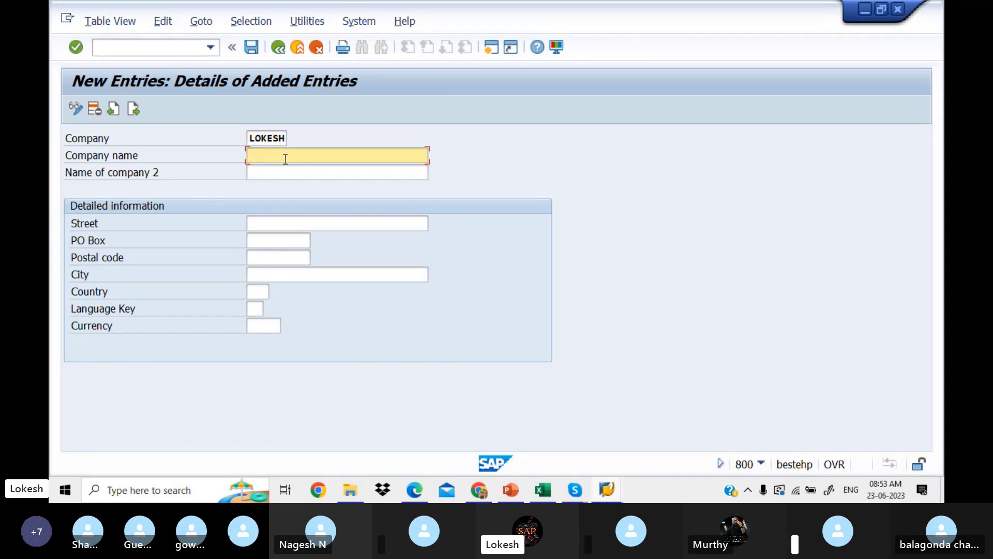
type("L")
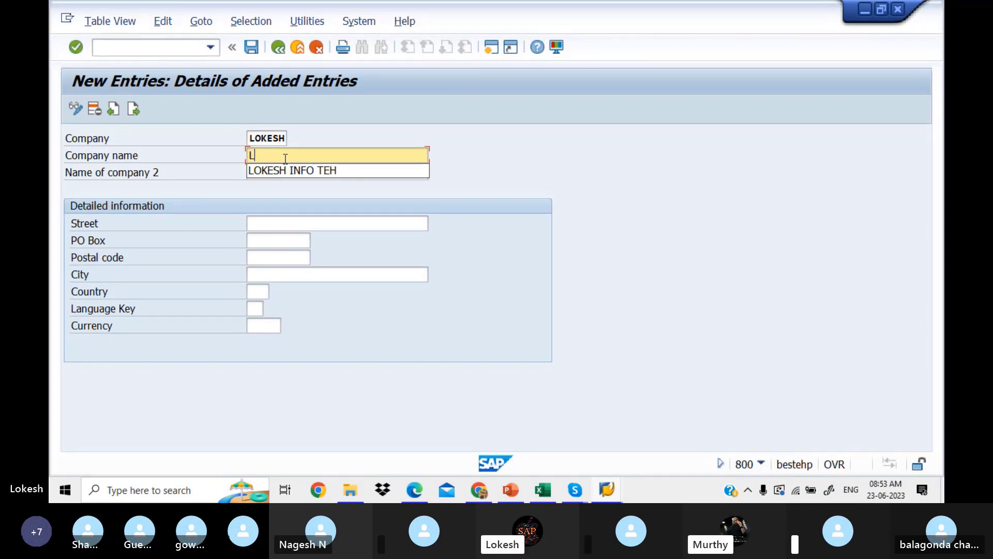
type("OKES")
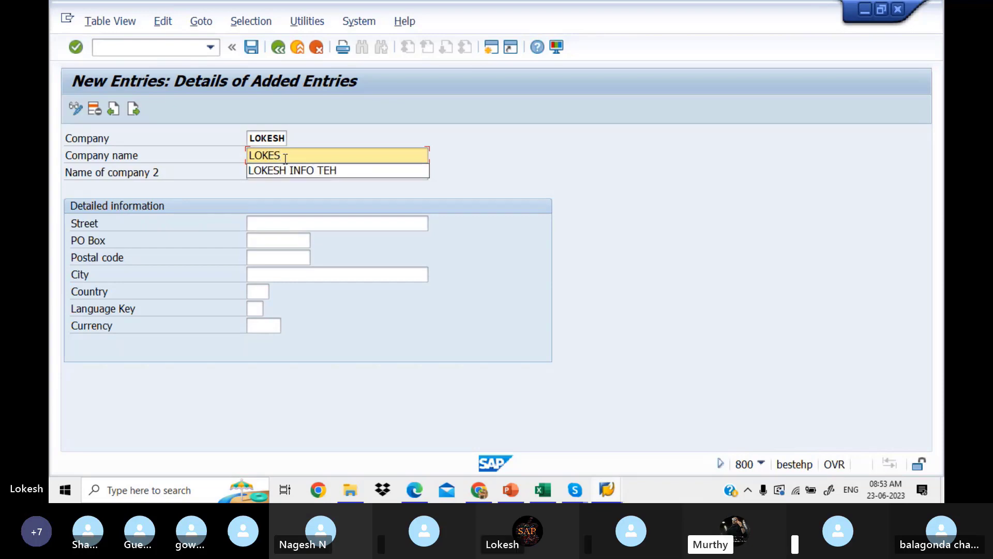
left_click(315, 173)
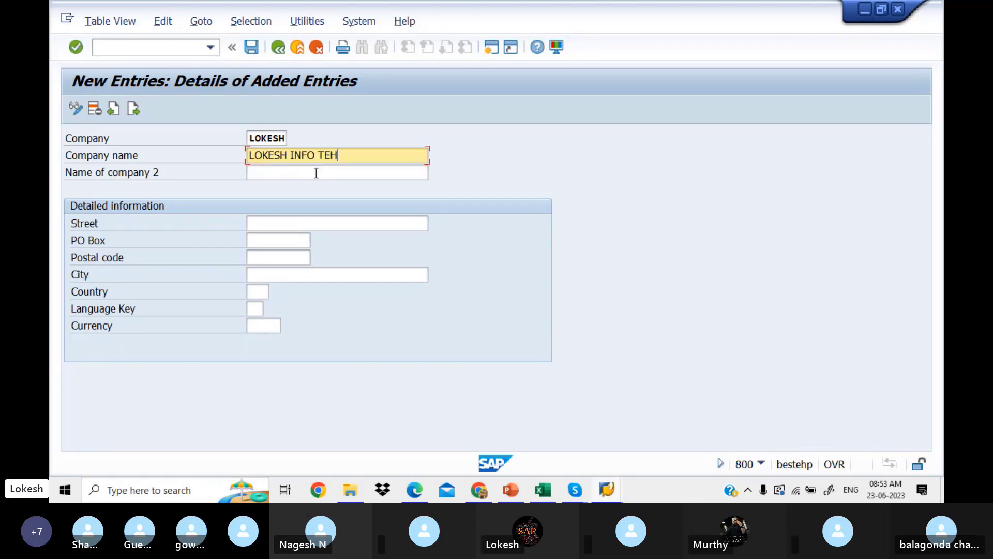
type("PV")
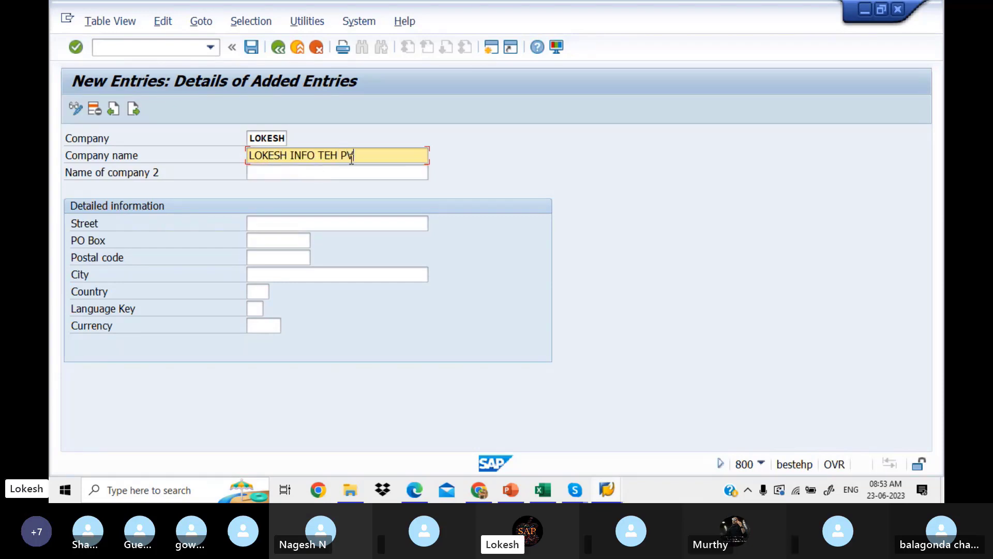
type("T LTD")
Fix the misspelled TEH so the company name ends in INFO TECH PVT LTD.
left_click(270, 136)
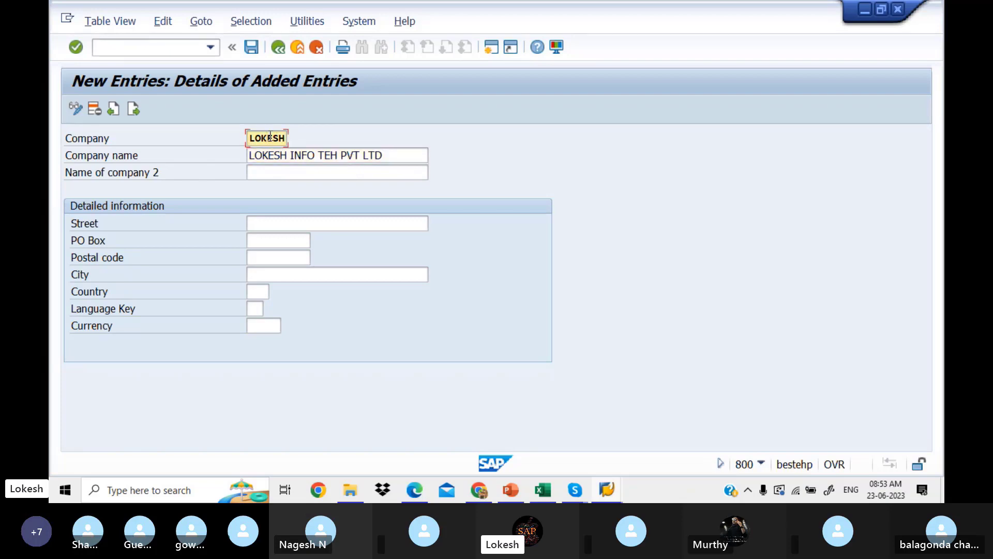
left_click(388, 155)
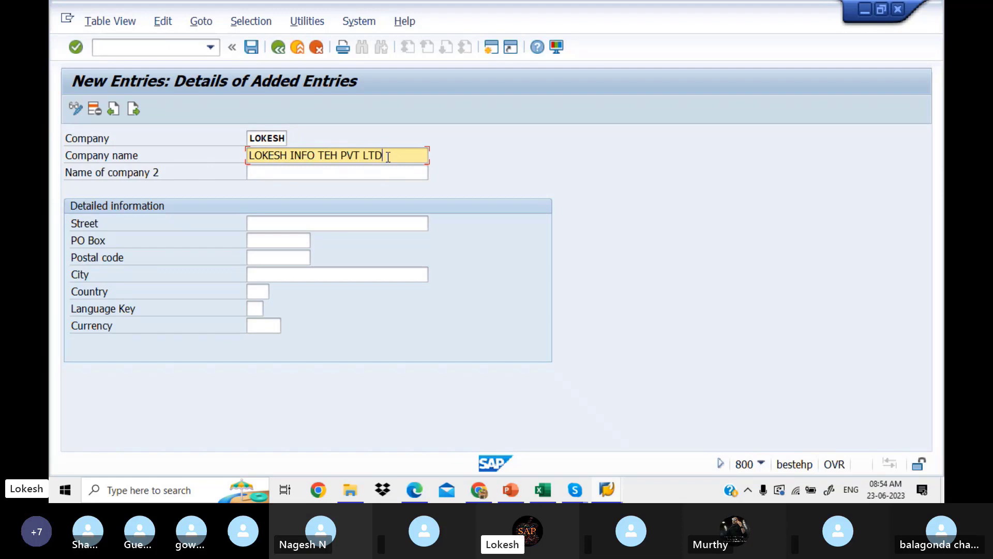
left_click(279, 139)
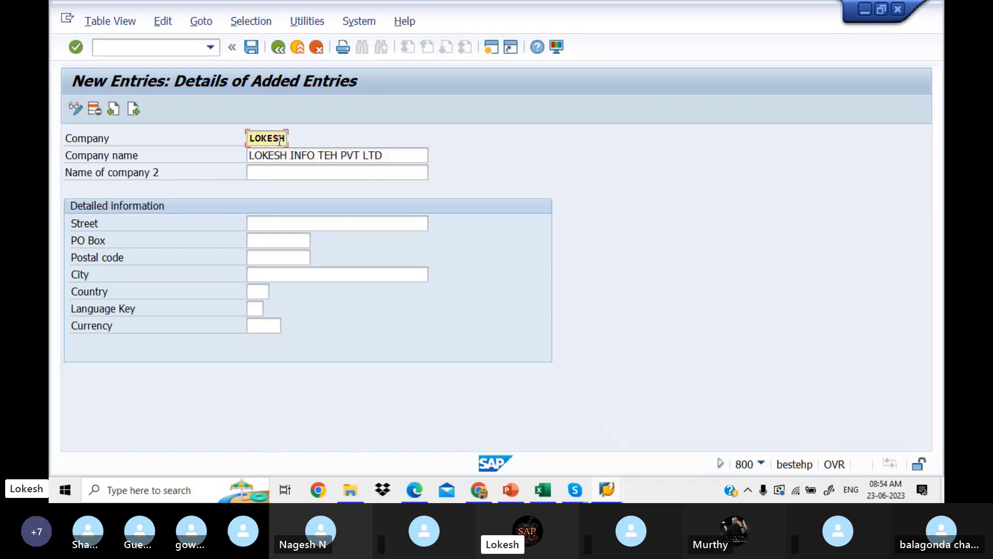
left_click(305, 155)
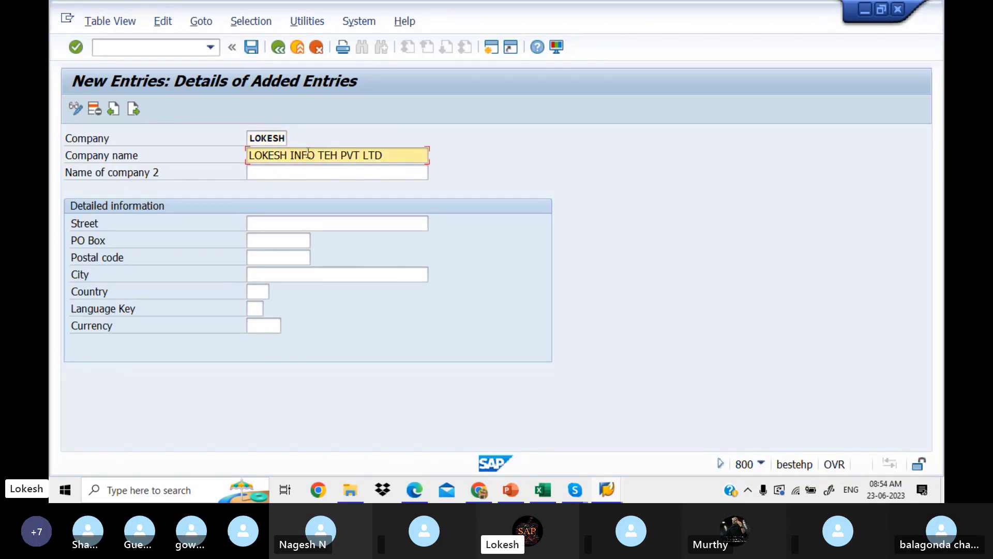
left_click(385, 156)
key("BackSpace")
key("BackSpace")
key("BackSpace")
key("BackSpace")
key("BackSpace")
key("BackSpace")
key("BackSpace")
key("BackSpace")
key("BackSpace")
type("C")
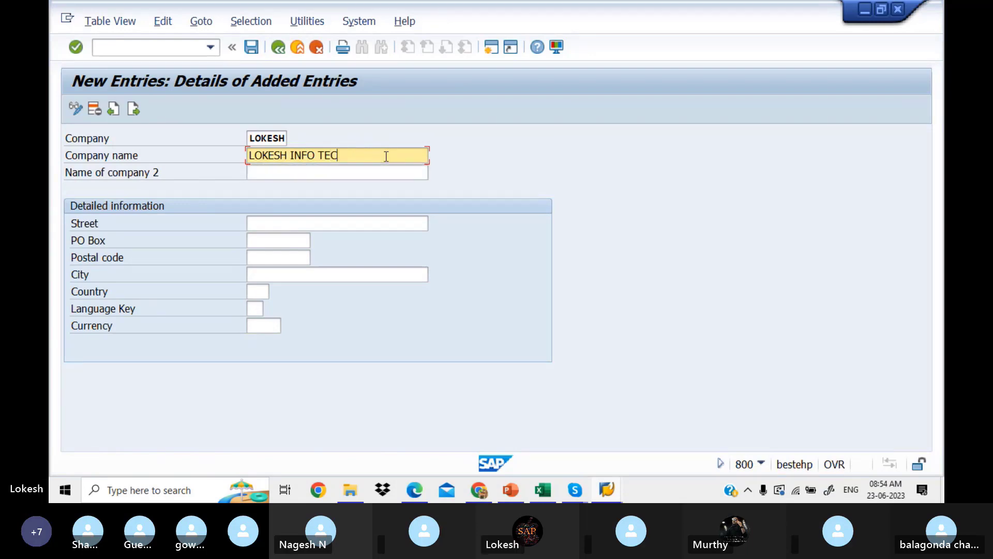
type("H PVT LTD")
Fill in the company's street, PO box, postal code and city from earlier entries.
left_click(309, 226)
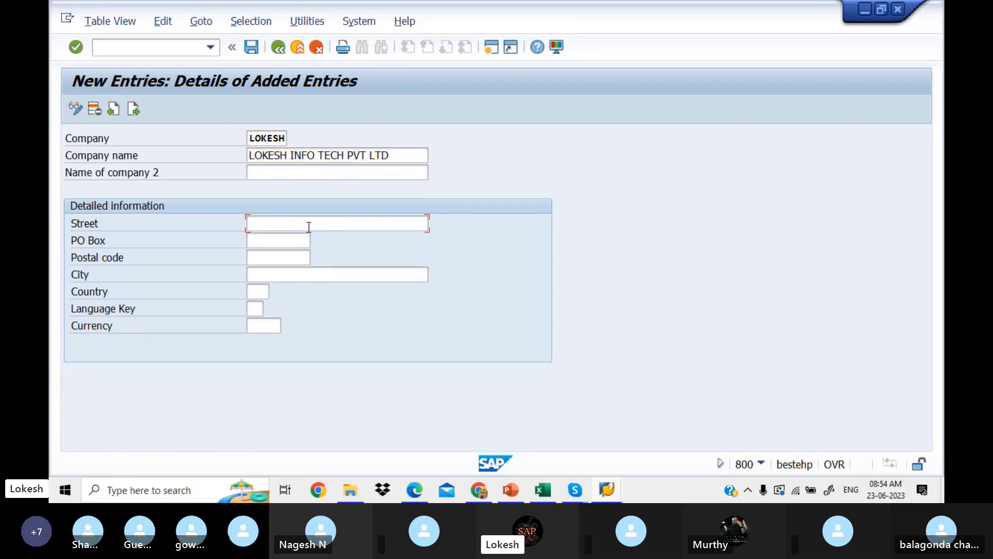
type("B")
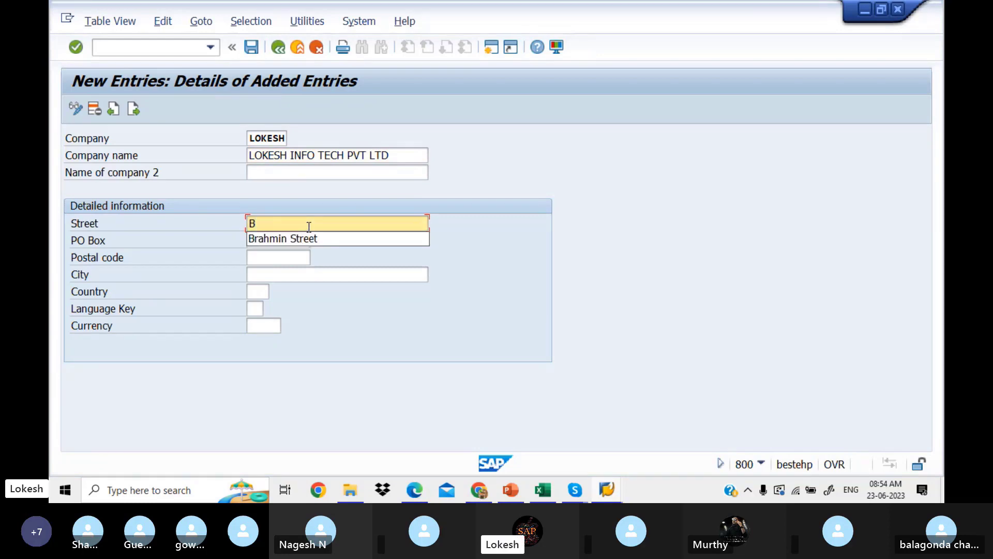
left_click(314, 237)
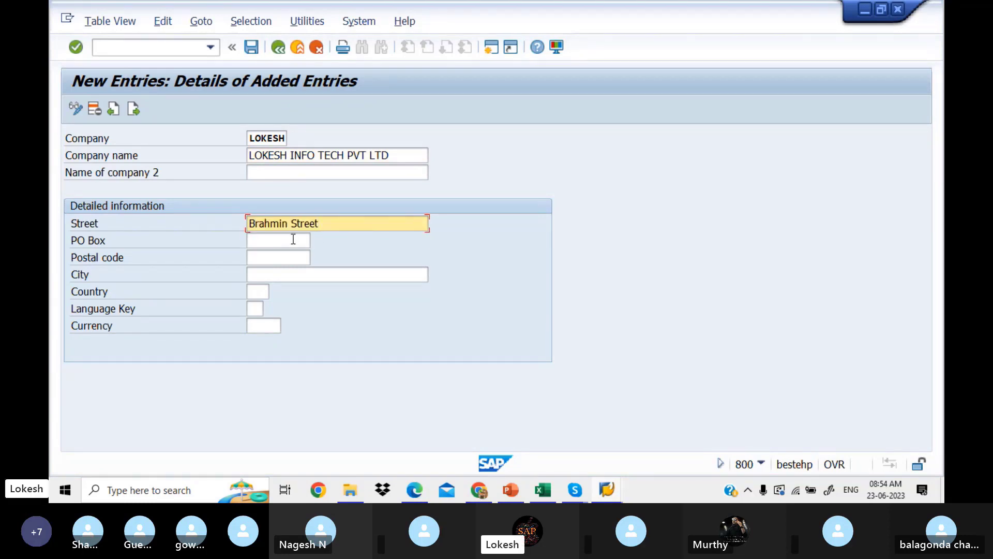
left_click(294, 239)
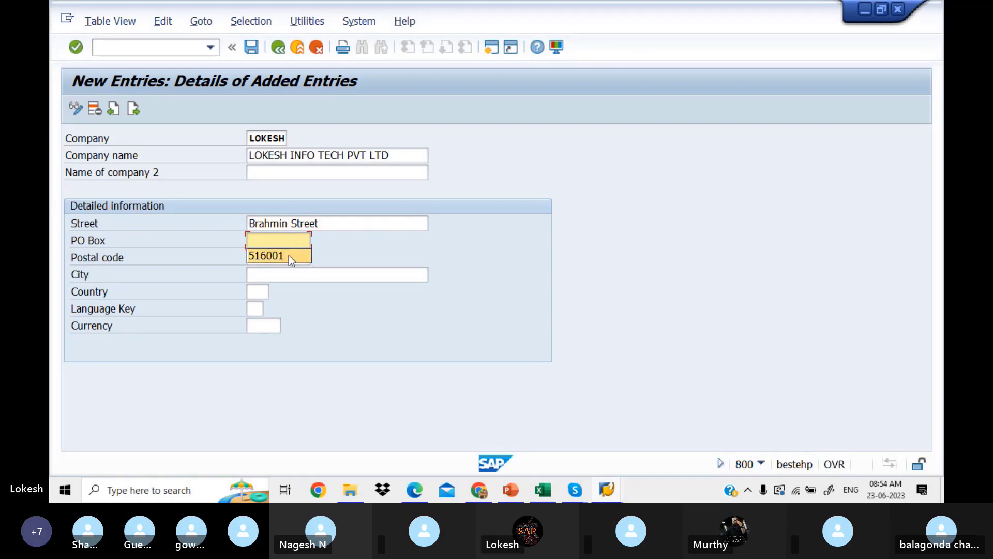
left_click(288, 257)
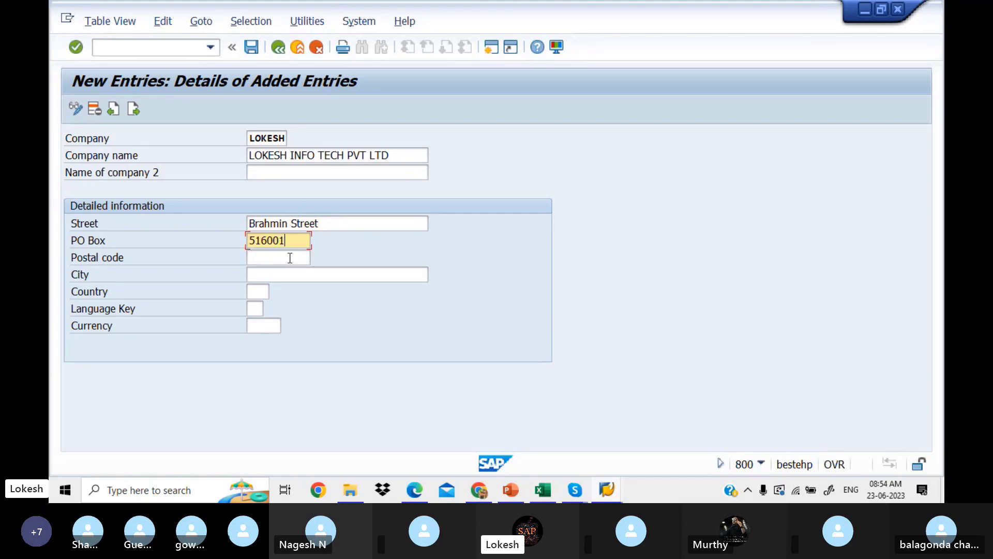
left_click(290, 257)
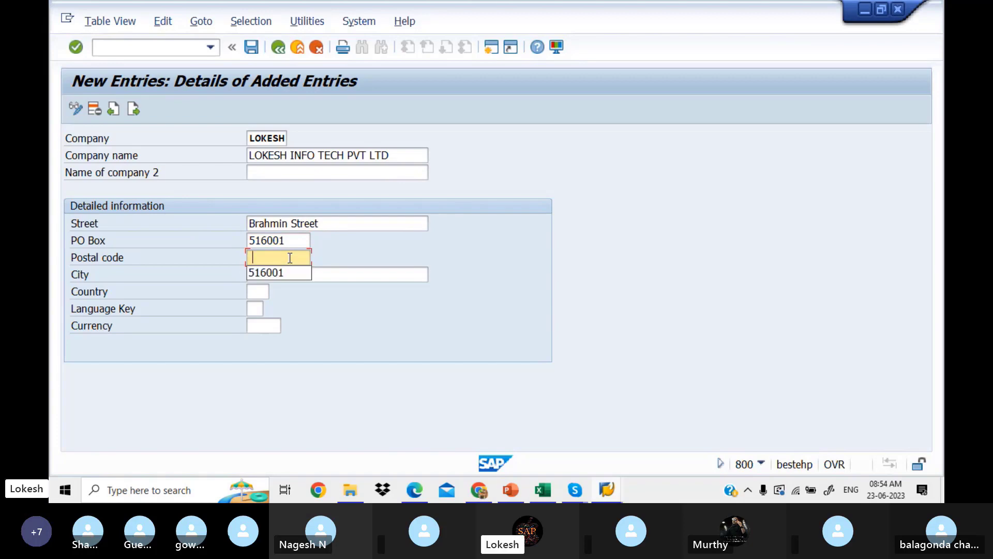
left_click(288, 270)
left_click(290, 270)
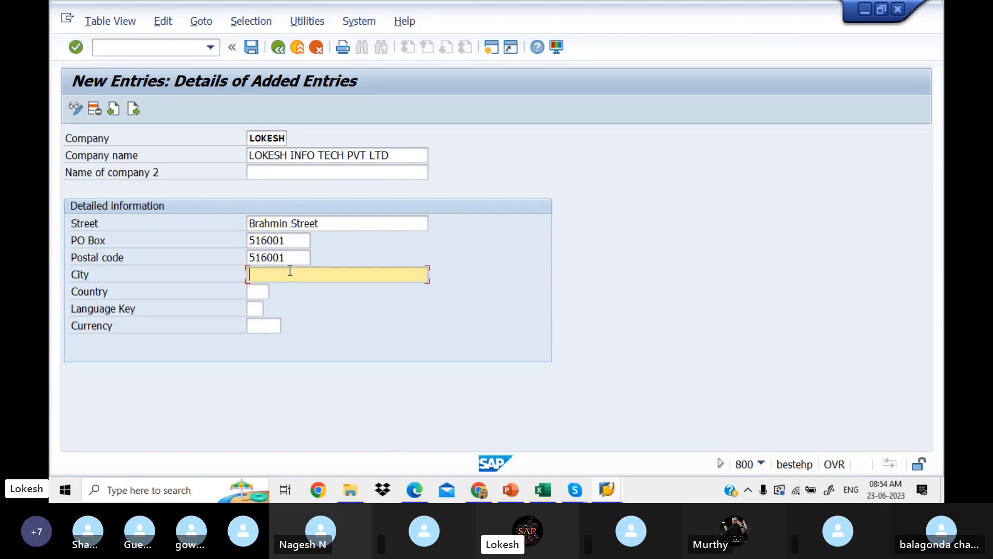
left_click(294, 289)
Set the company's country to IN (India).
left_click(264, 290)
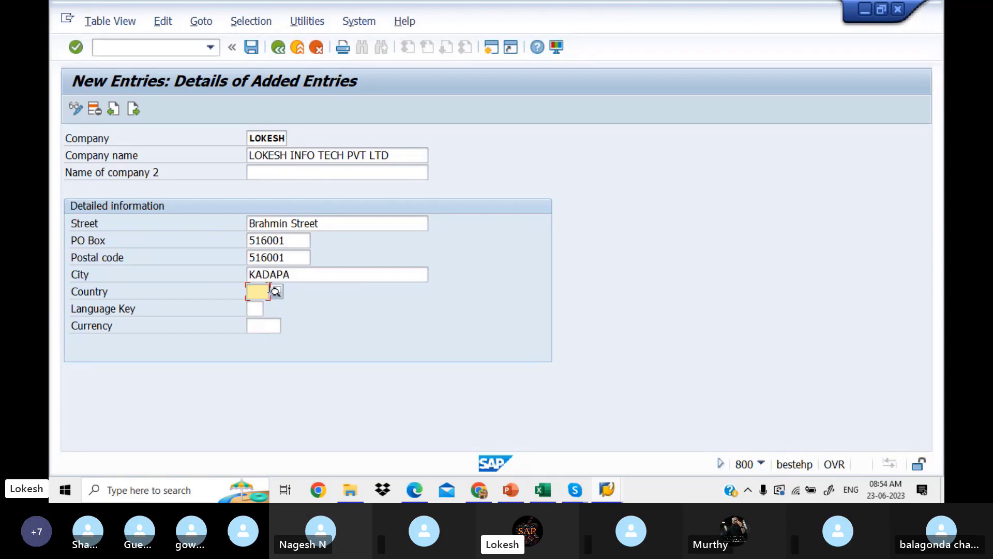
left_click(276, 292)
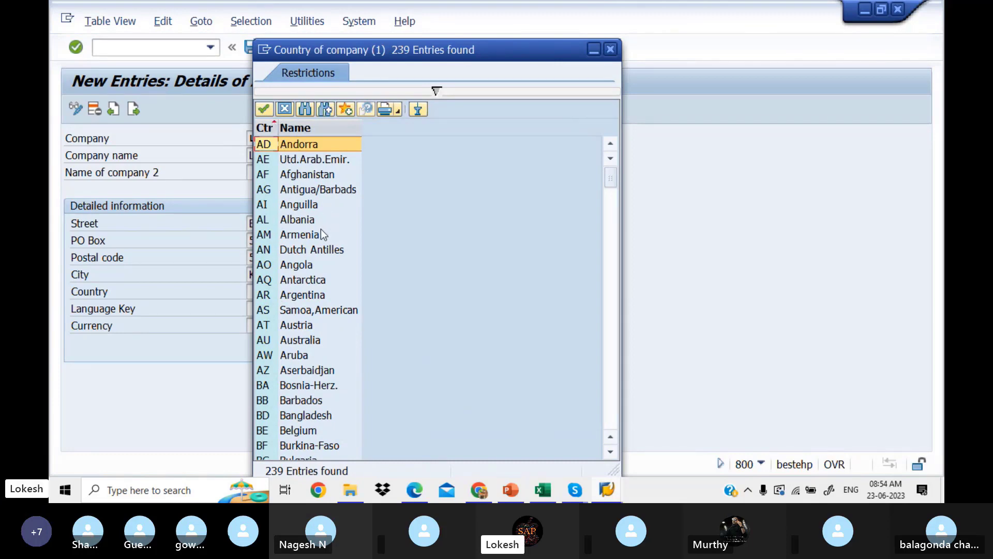
left_click(610, 50)
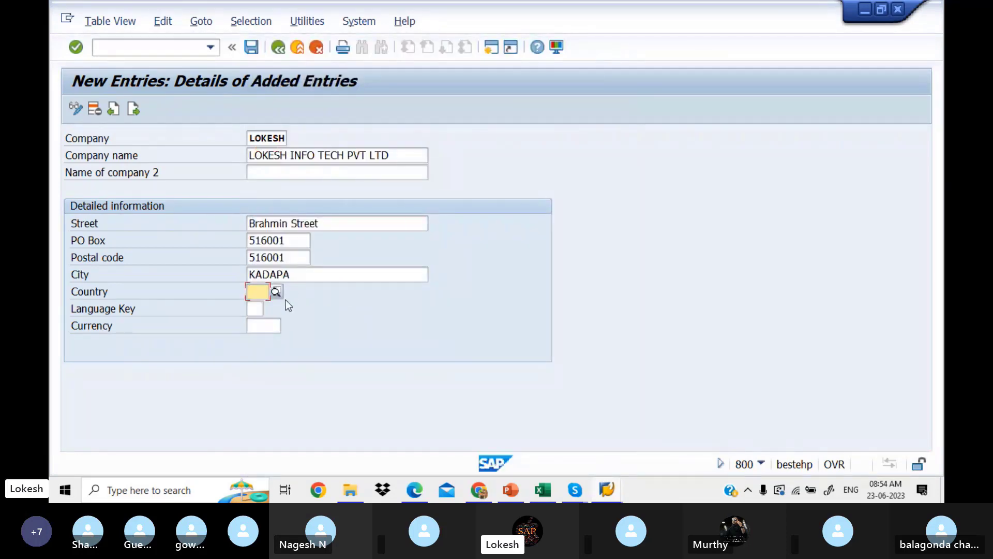
type("IN")
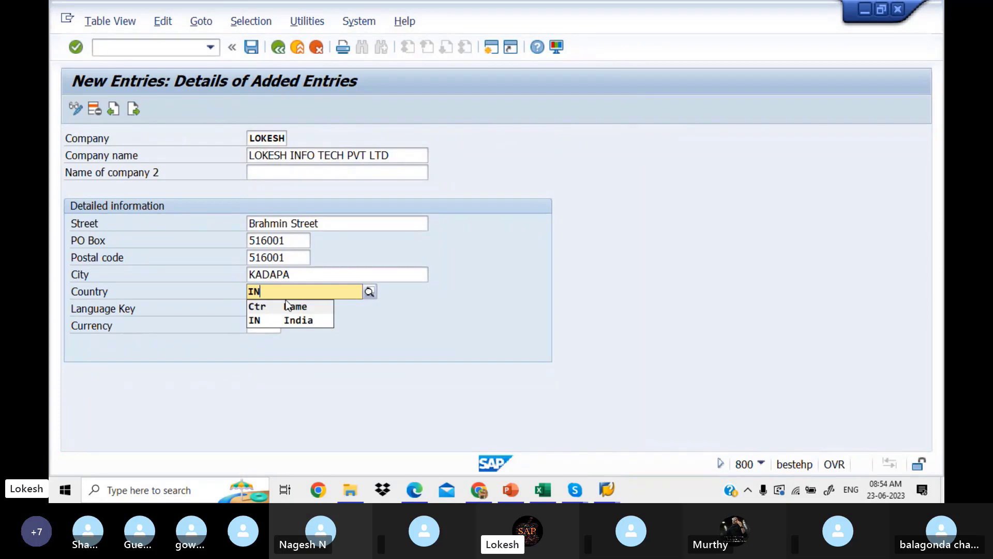
left_click(273, 320)
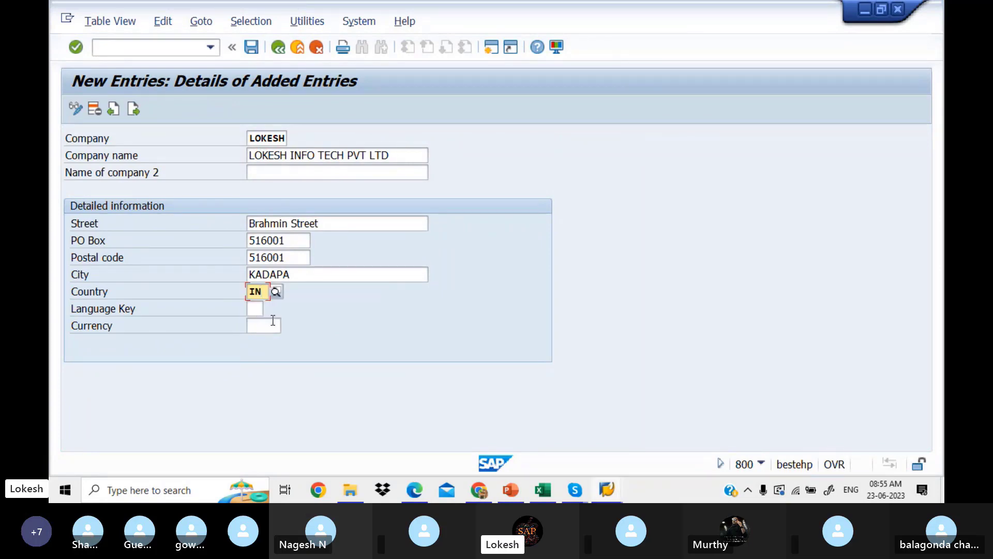
Set the company's language key to EN.
left_click(253, 310)
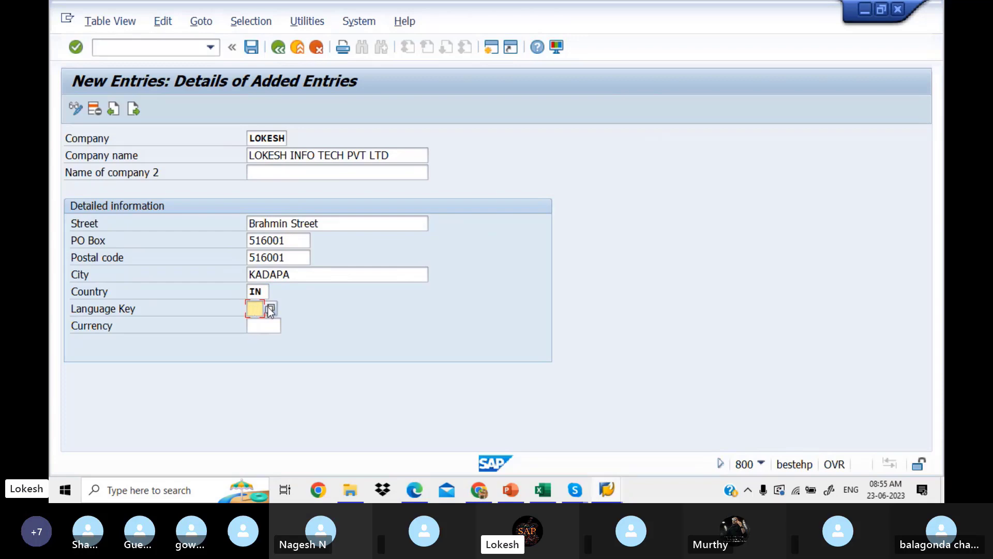
left_click(270, 309)
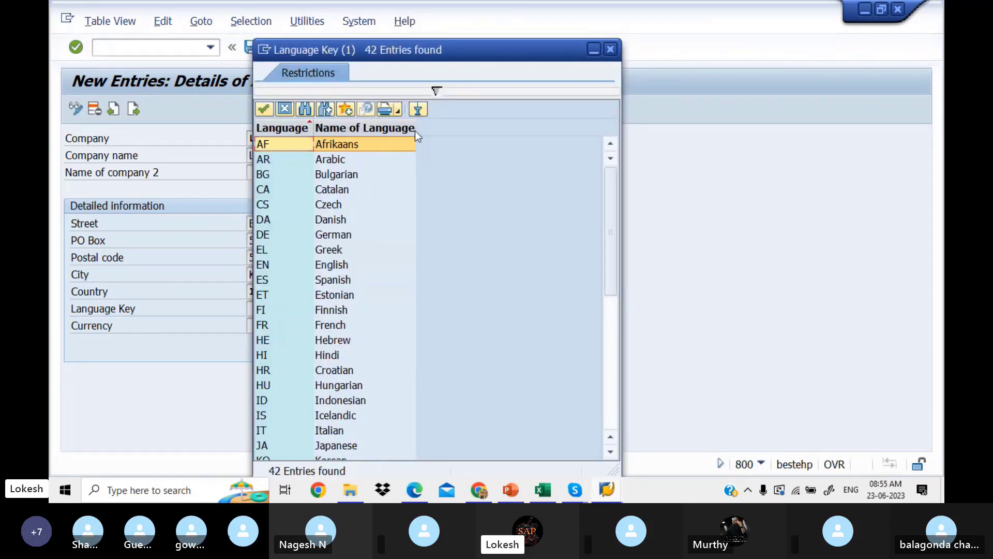
left_click(611, 49)
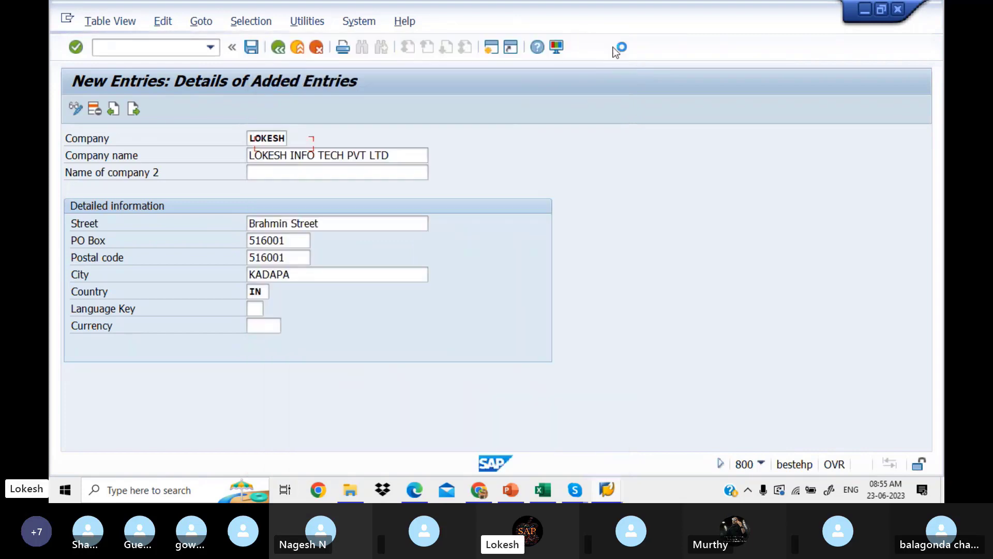
type("EN")
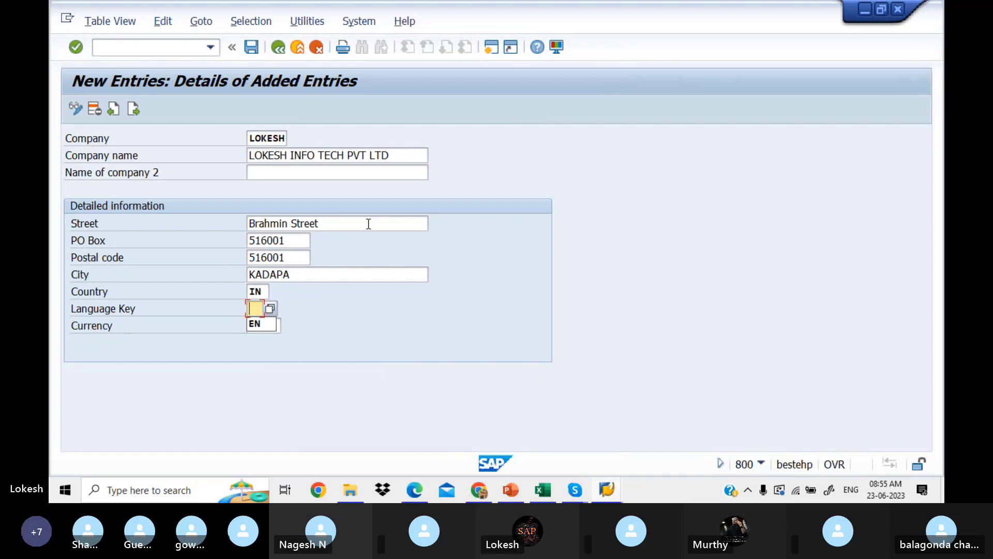
key("Down")
key("Return")
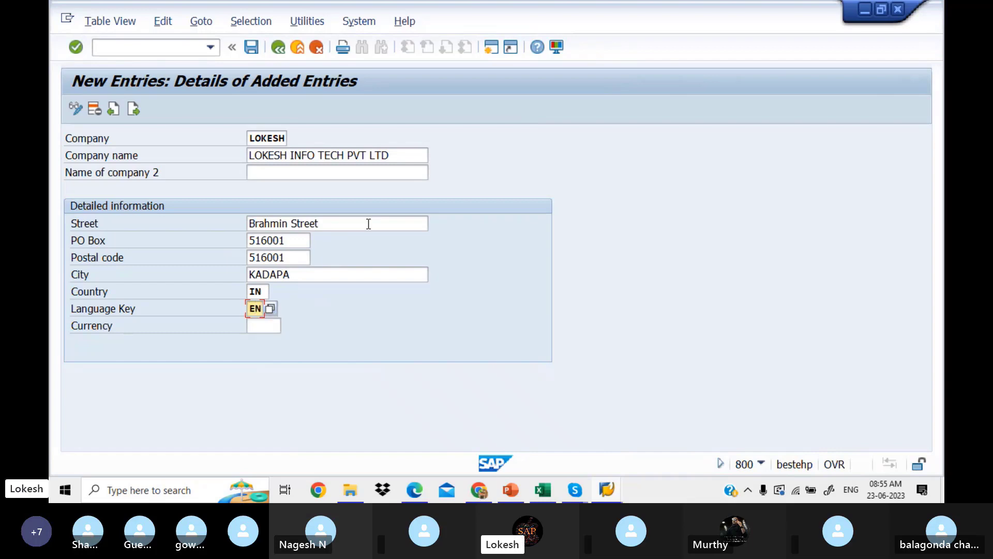
Choose INR as the company currency from the input history.
left_click(274, 325)
type("INR")
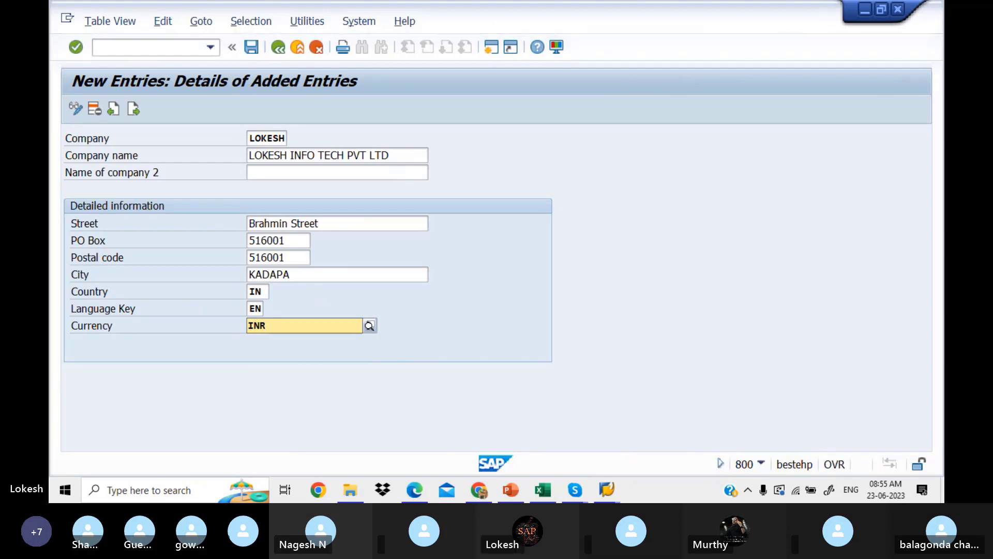
key("BackSpace")
key("BackSpace")
key("BackSpace")
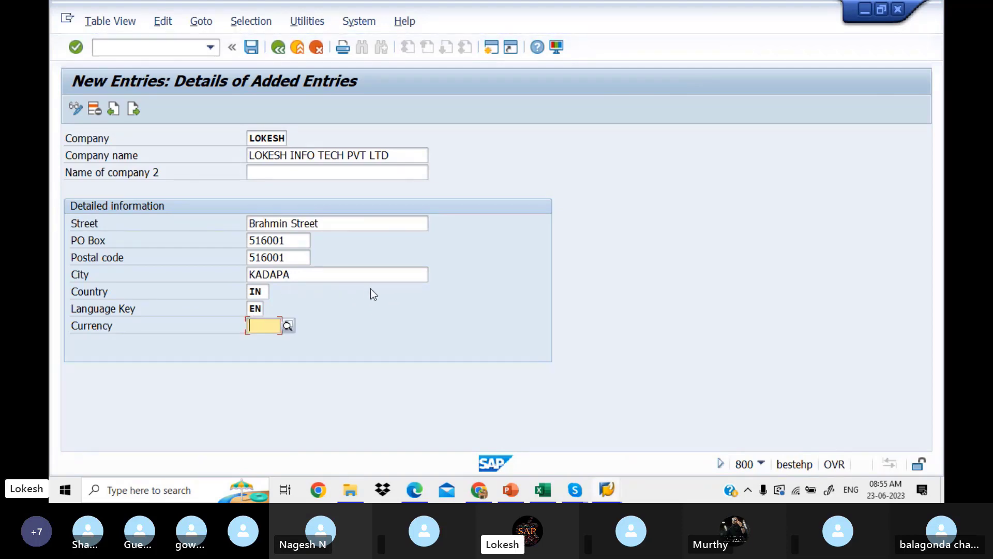
left_click(282, 323)
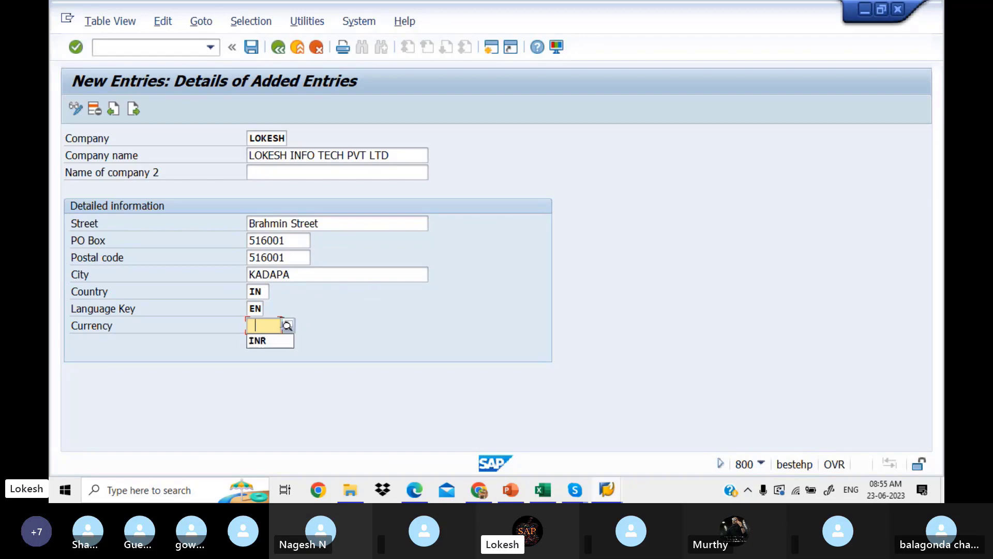
left_click(265, 341)
Save, then change the duplicate company ID from LOKESH to LOKES1 and confirm.
left_click(253, 48)
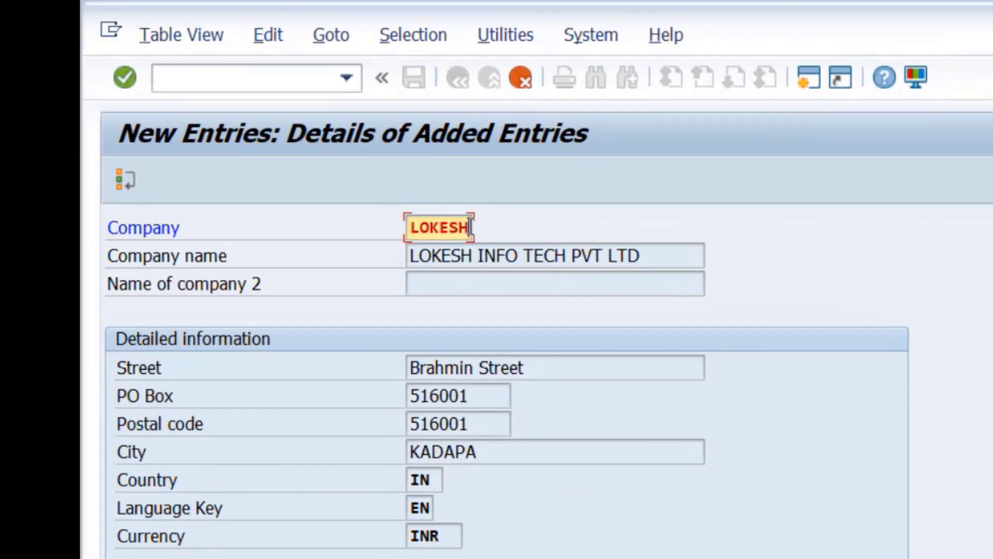
key("BackSpace")
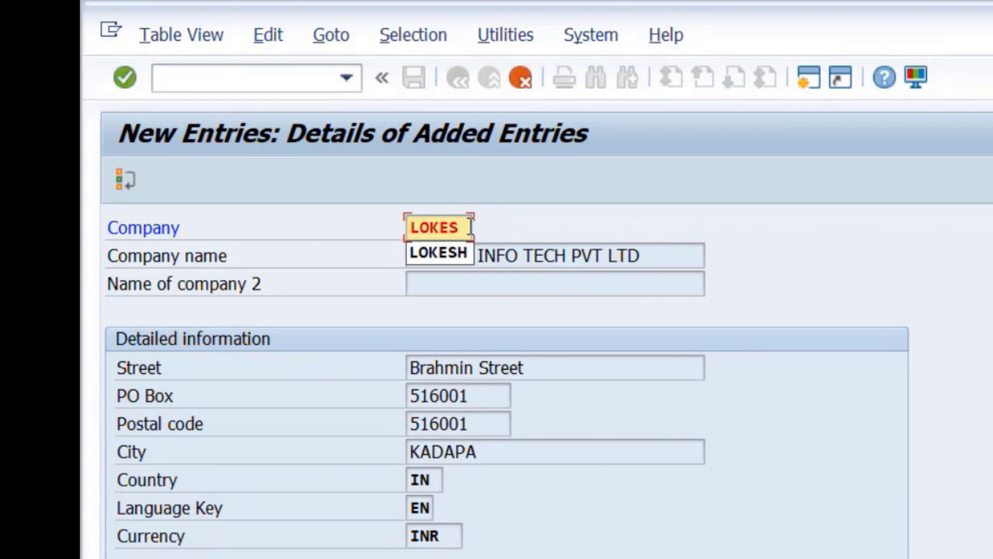
type("1")
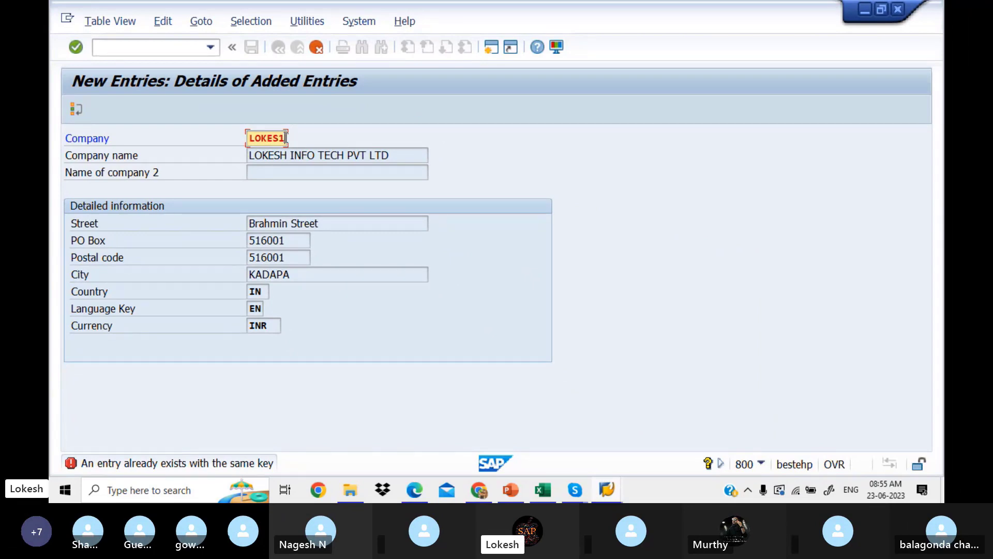
key("Return")
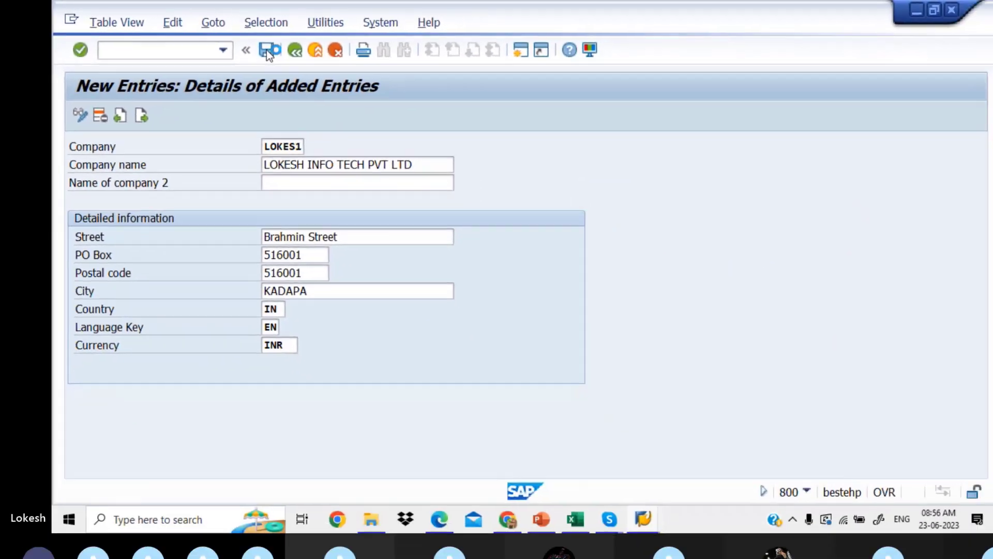
Save the LOKES1 company entry and begin a new customizing request from the request prompt.
left_click(439, 82)
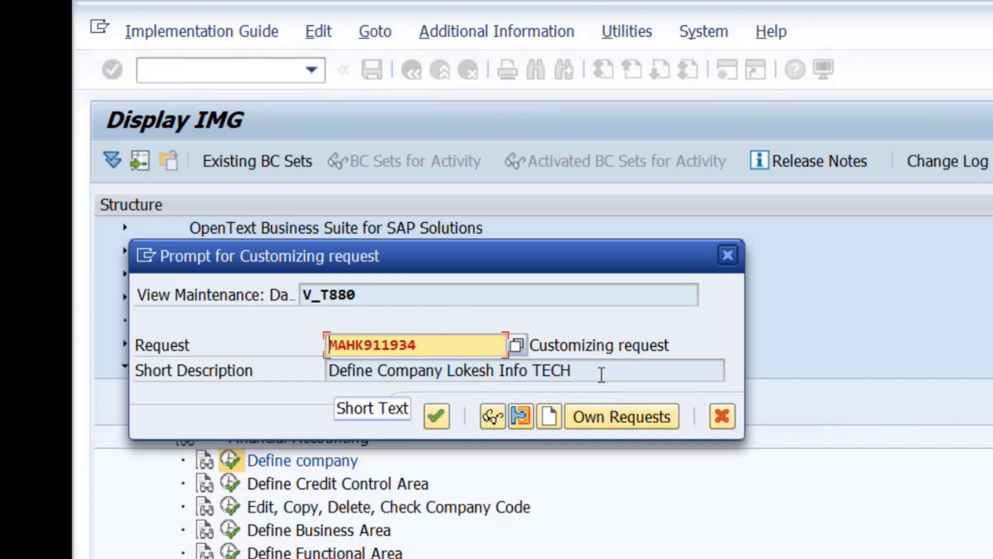
left_click(549, 416)
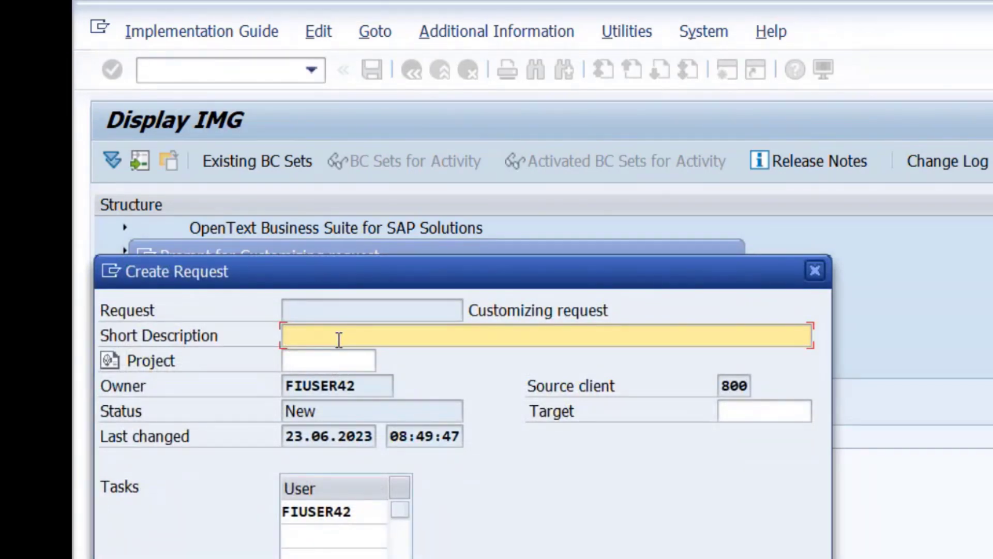
Give the new request the short description 'Creation of Company LITPVTLTD' and save it.
type("CR")
key("BackSpace")
type("reation on")
key("BackSpace")
type("f Company")
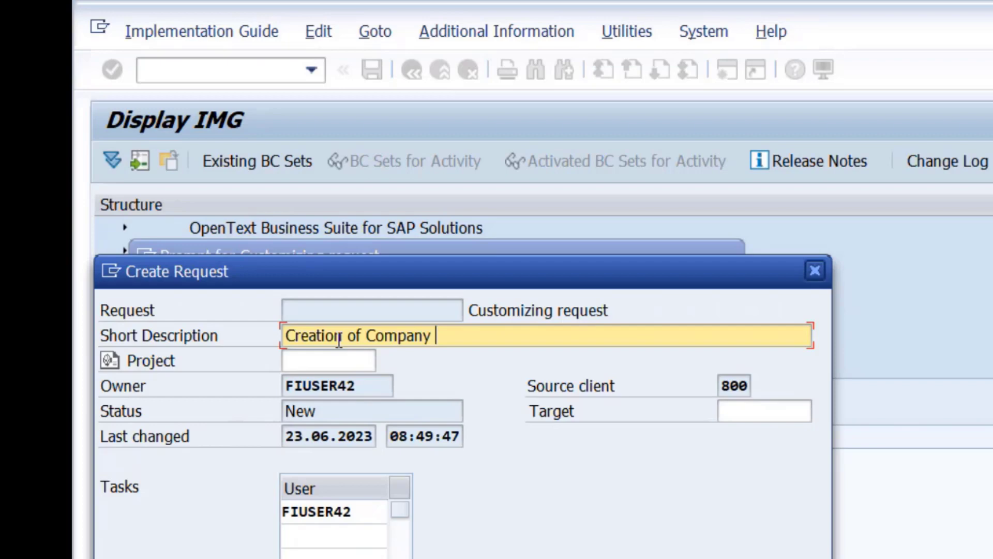
type("lit")
key("BackSpace")
key("BackSpace")
key("BackSpace")
type("LITPVTLTD")
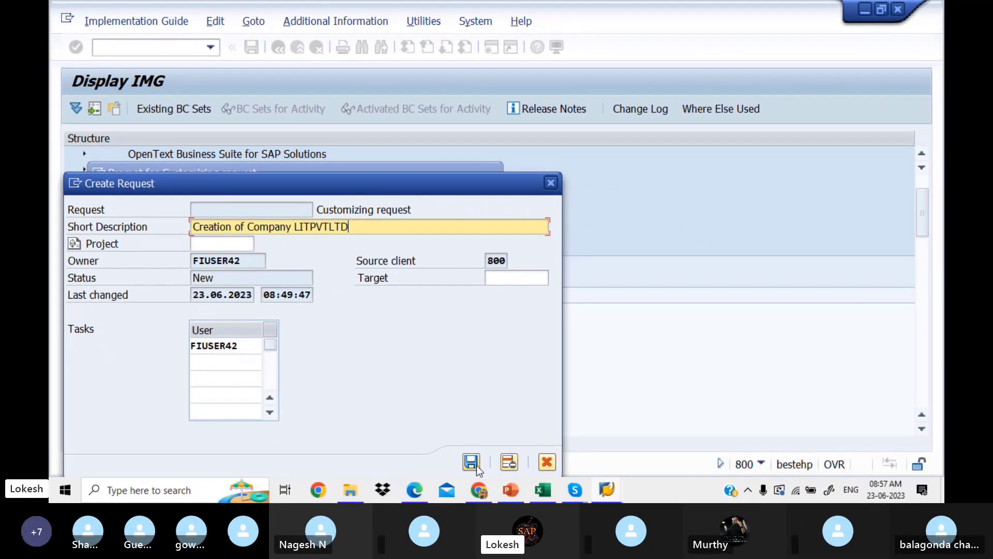
left_click(471, 462)
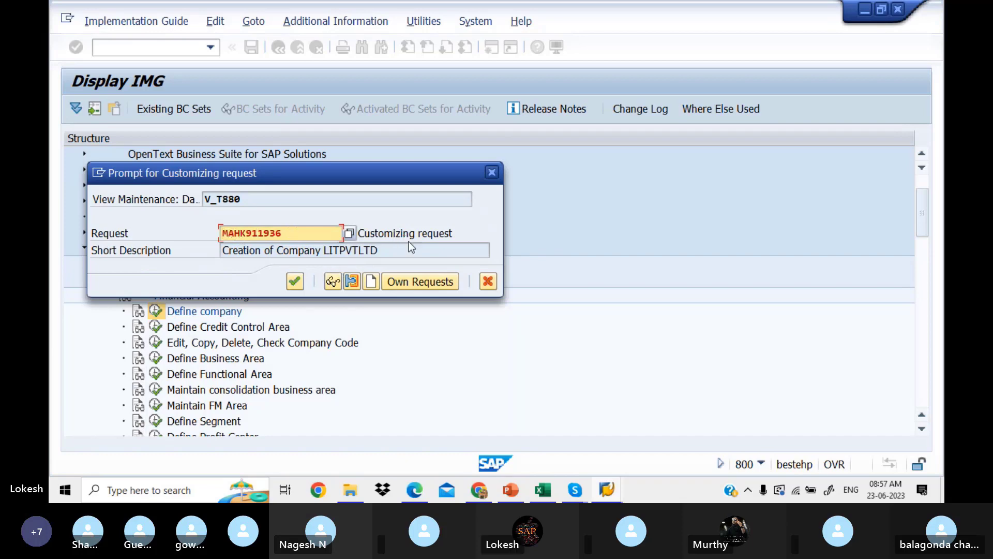
left_click(350, 235)
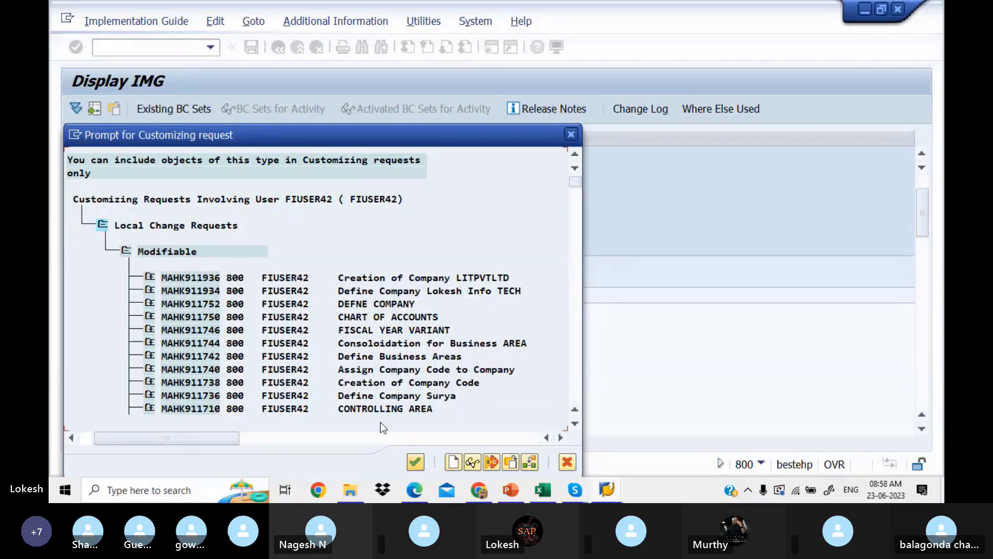
left_click(570, 135)
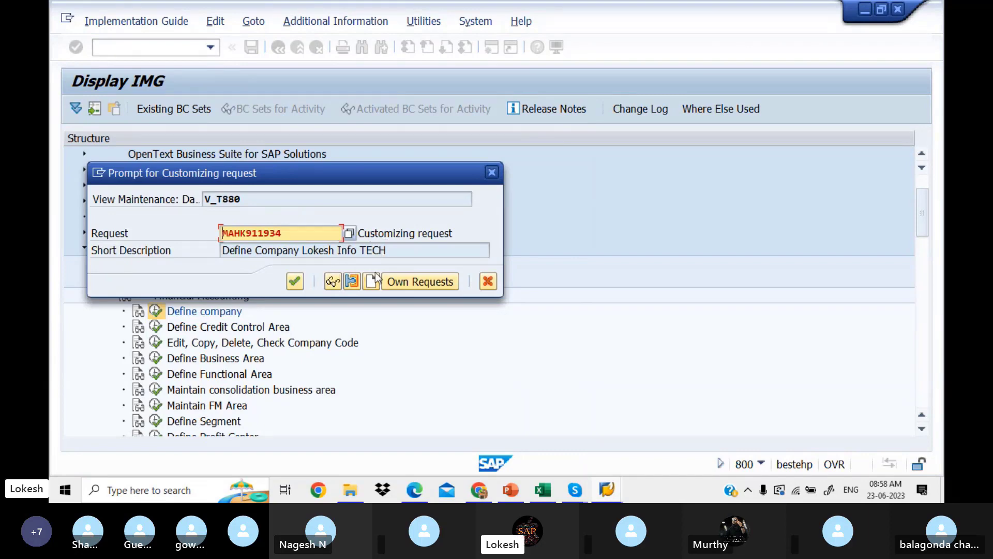
left_click(349, 237)
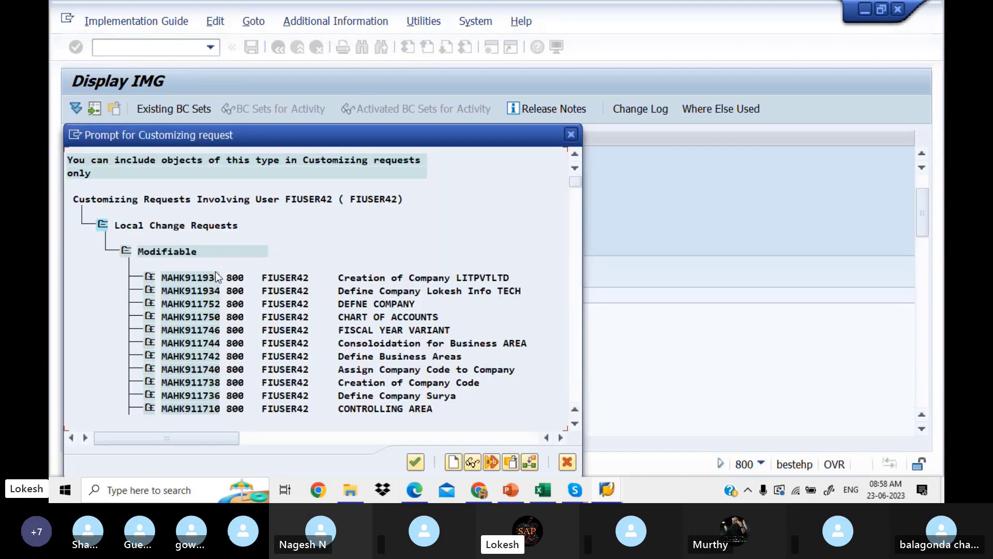
left_click(173, 275)
left_click(420, 464)
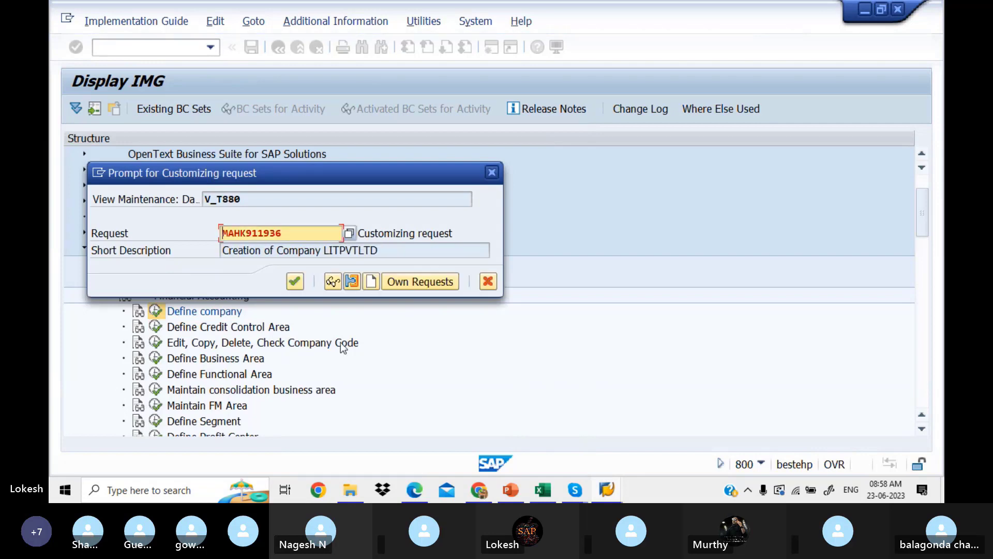
Confirm request MAHK911936 to store company LOKES1.
left_click(296, 280)
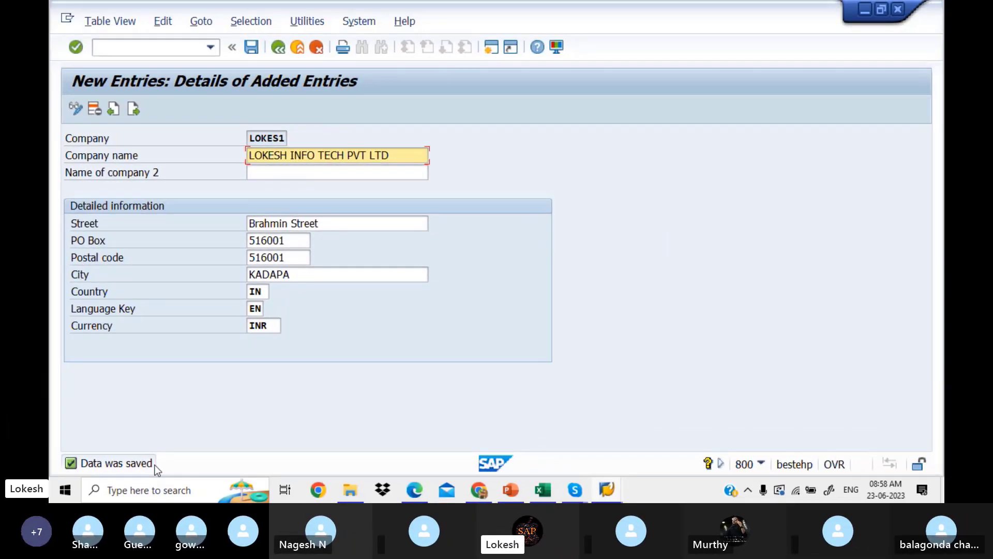
Note LOKES1 in Excel cell D3 beside the Define Company (OX15) row.
left_click(545, 488)
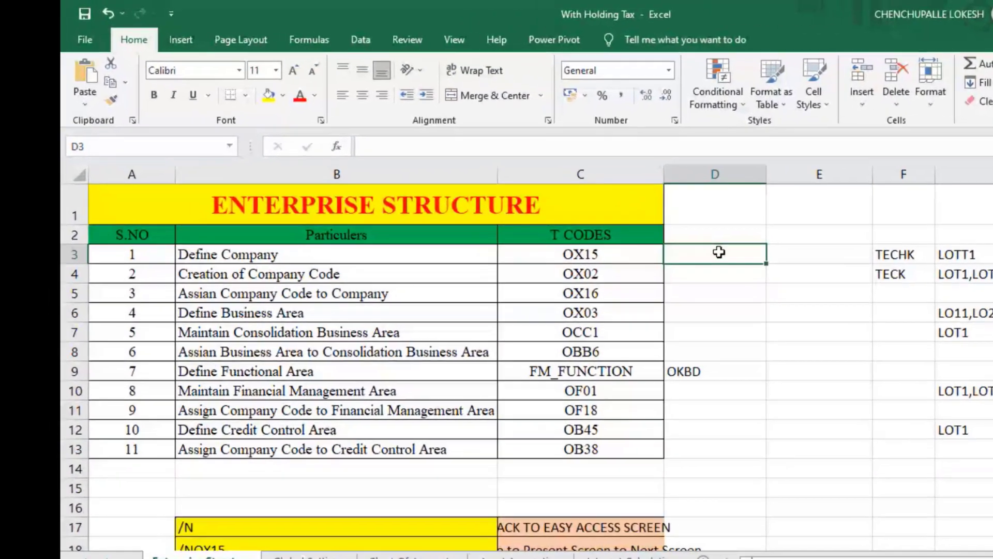
type("LOKE")
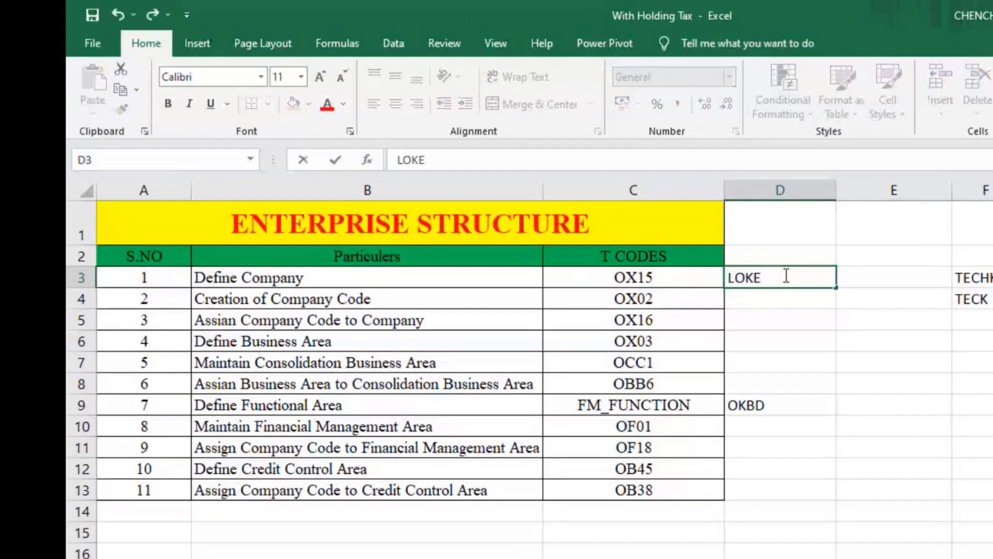
type("S1")
left_click(789, 299)
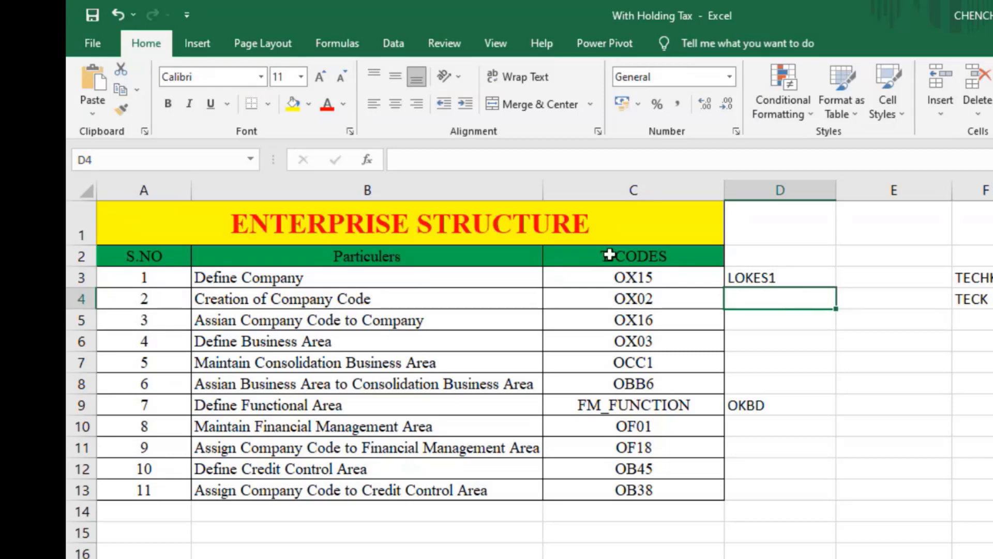
left_click(728, 275)
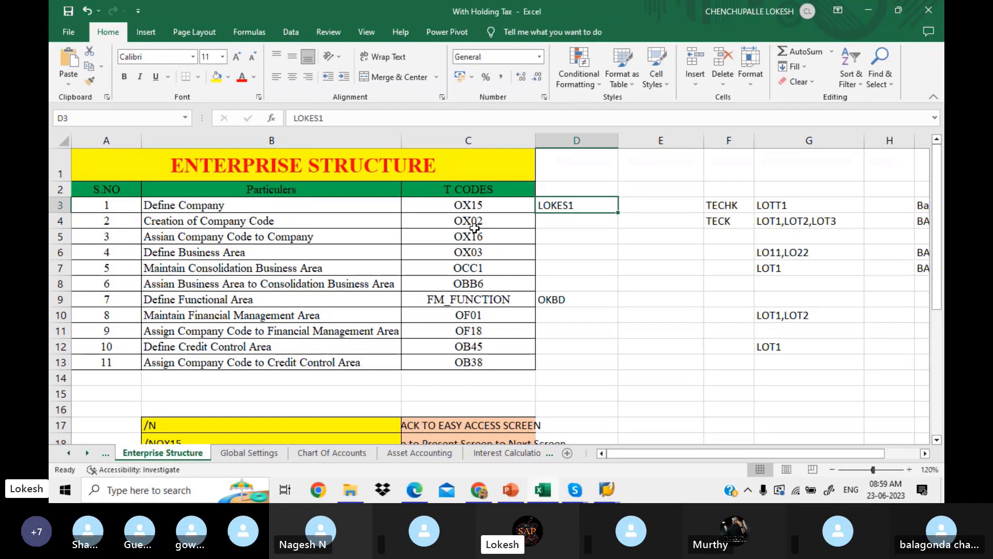
Scroll the Edge notes PDF to page 4's company code (OX02) section.
left_click(418, 489)
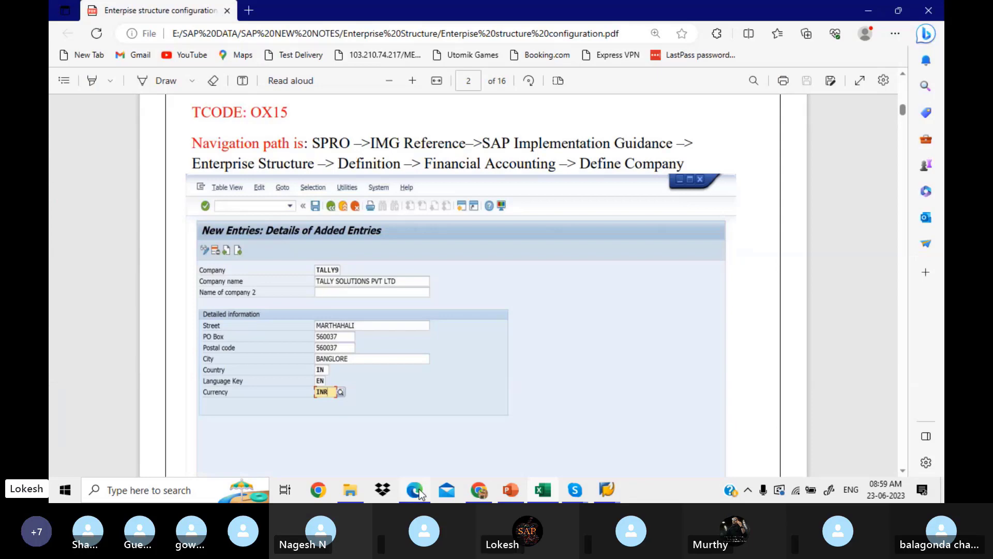
scroll(448, 380, "down", 3)
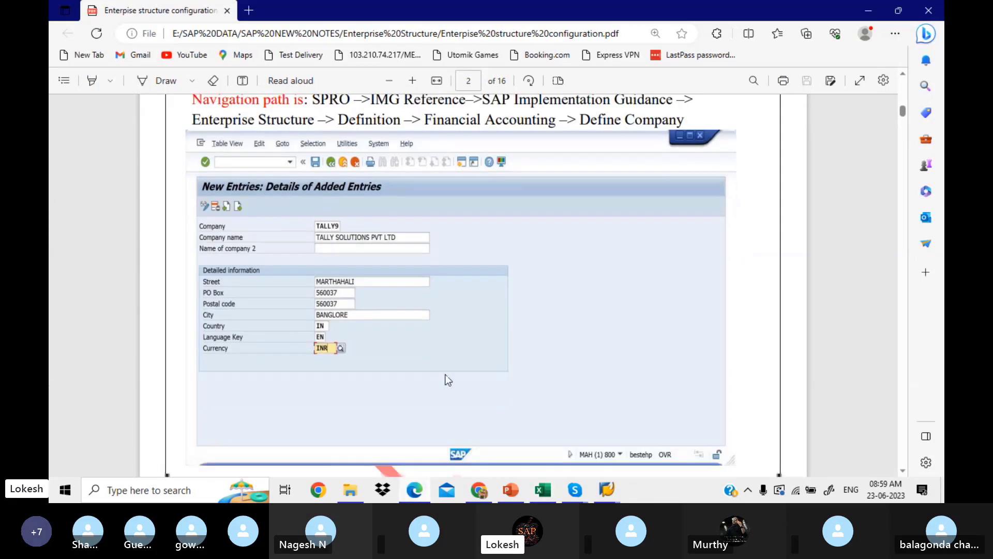
scroll(446, 375, "down", 7)
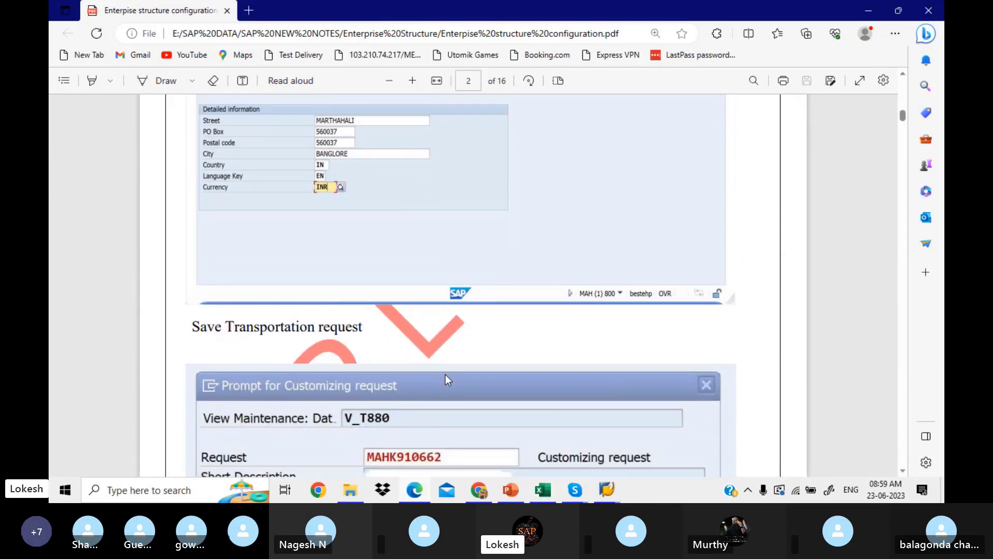
scroll(448, 380, "down", 5)
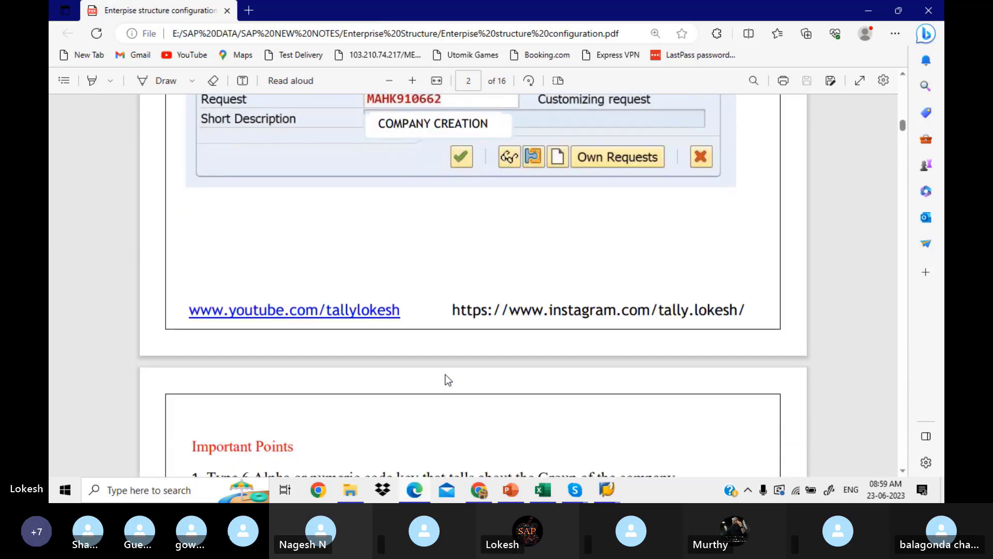
scroll(448, 381, "down", 6)
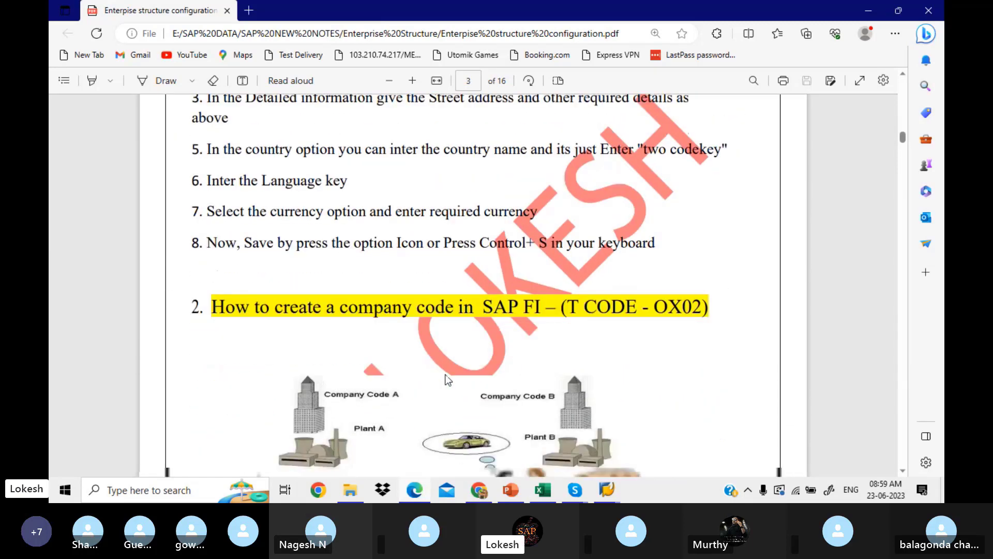
scroll(448, 381, "down", 1)
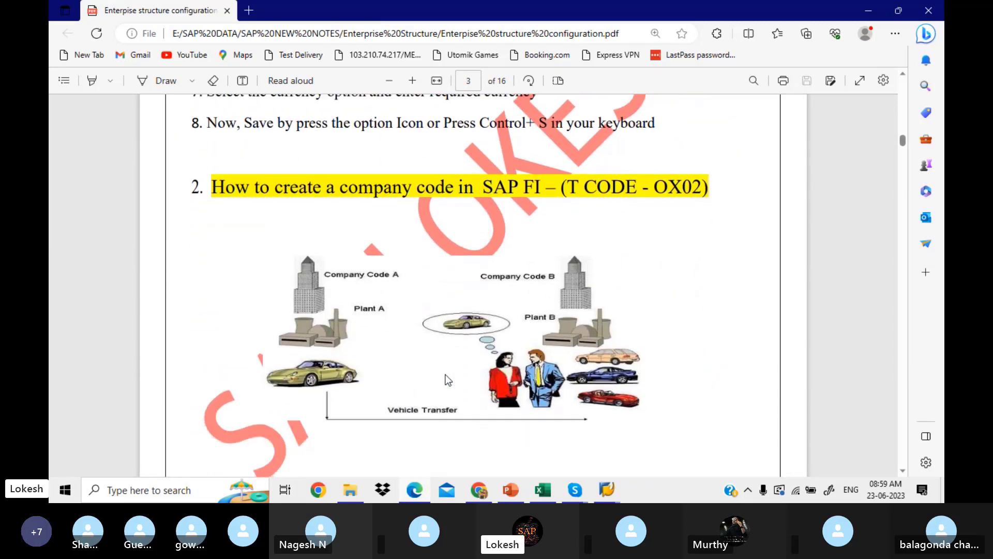
scroll(448, 380, "down", 6)
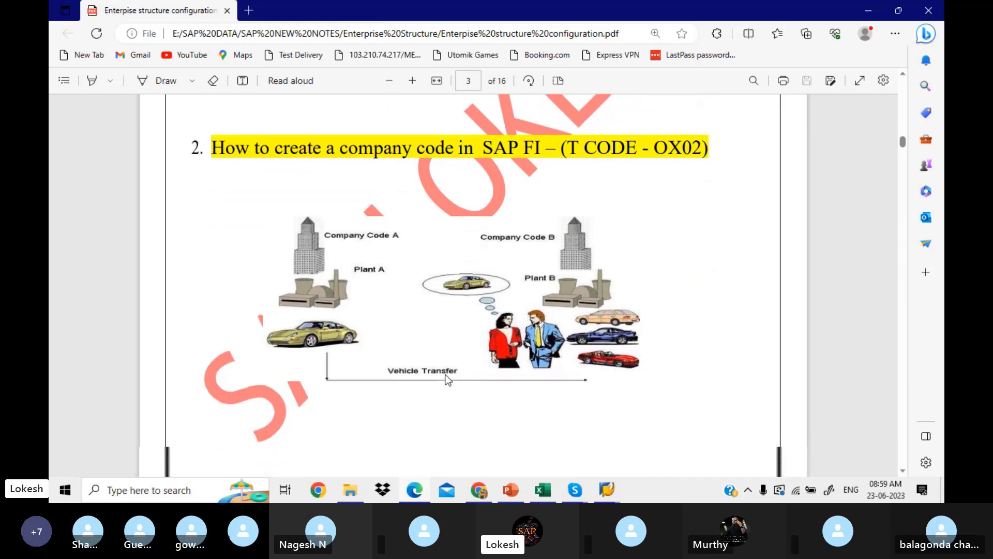
scroll(448, 381, "down", 7)
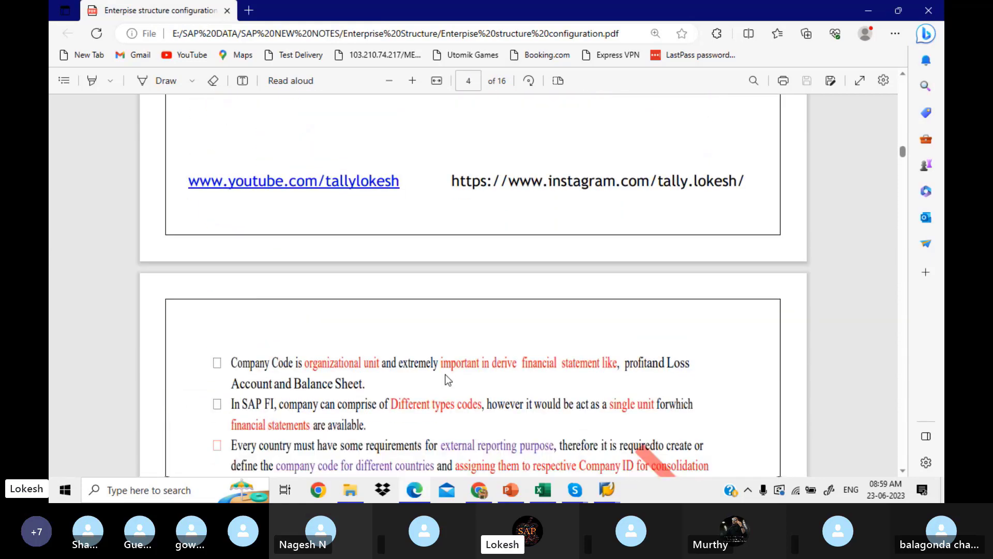
scroll(446, 380, "down", 3)
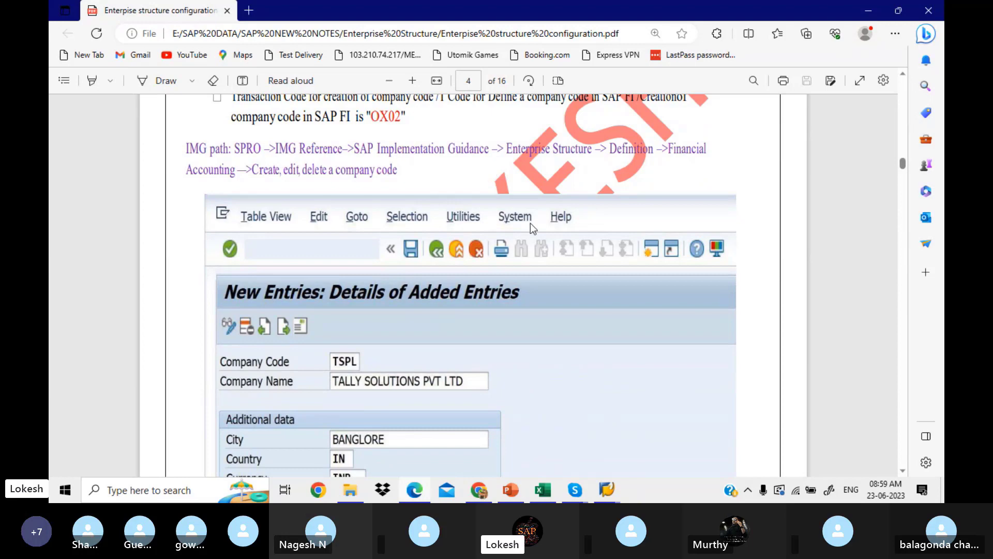
left_click(613, 489)
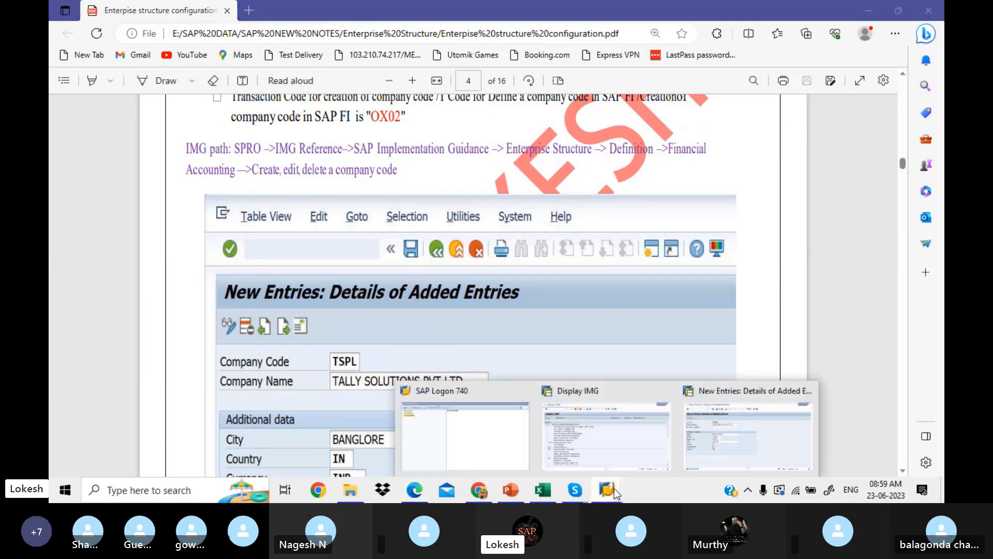
Go back from the LOKES1 company details to the Financial Accounting Display IMG tree.
left_click(747, 437)
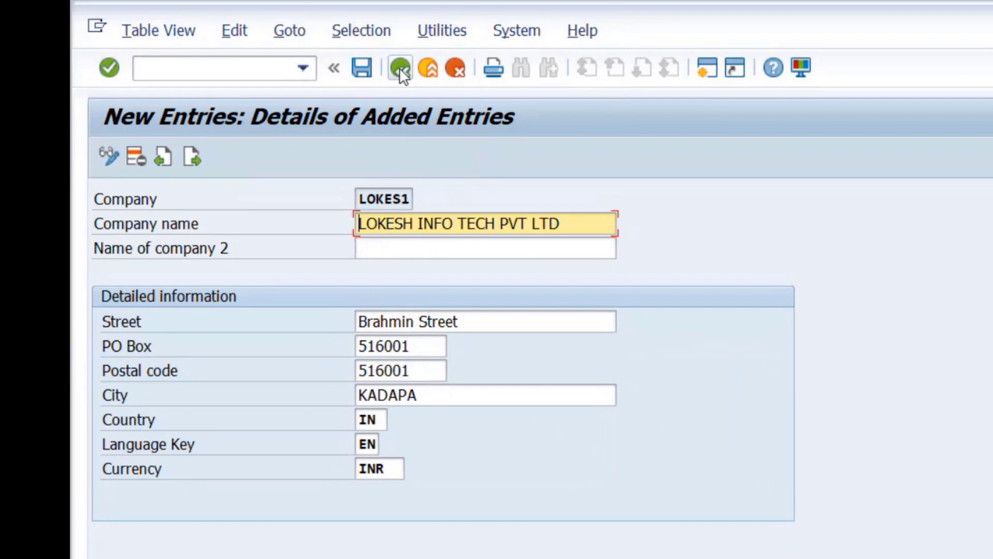
left_click(400, 68)
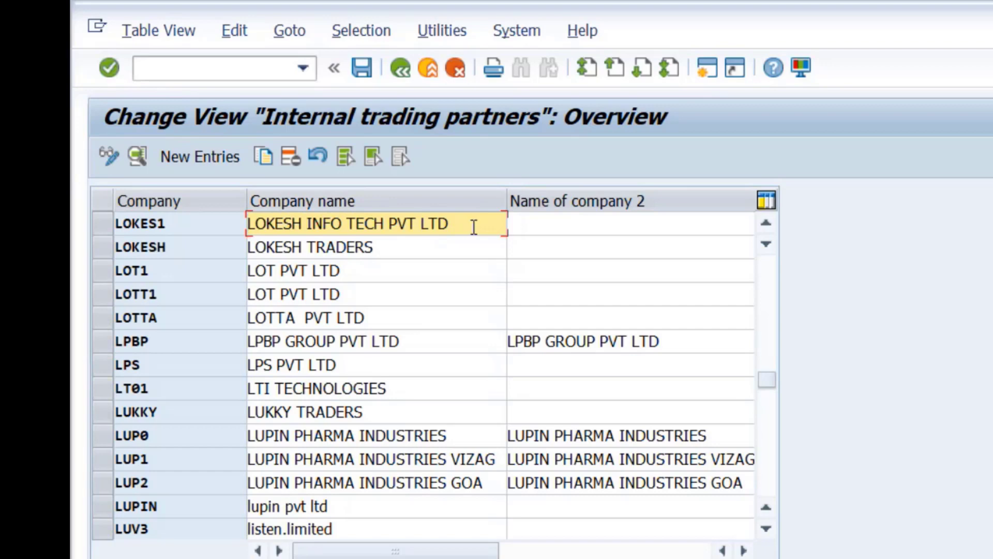
left_click(401, 69)
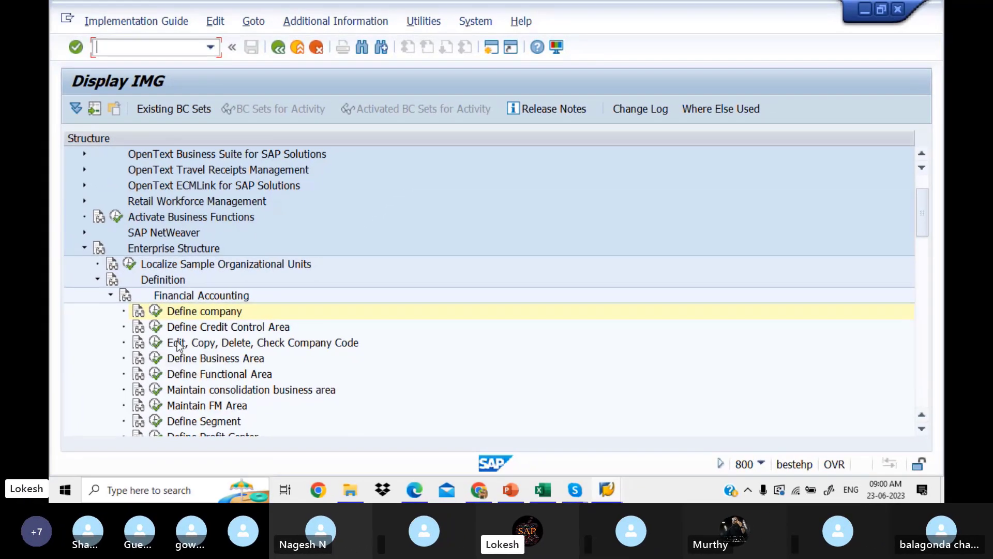
left_click(139, 343)
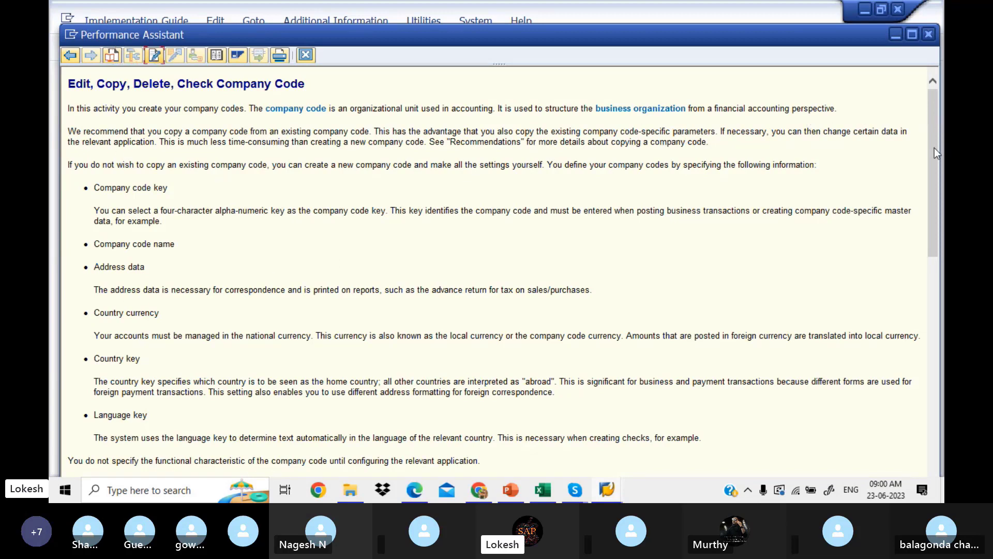
left_click_drag(934, 148, 918, 102)
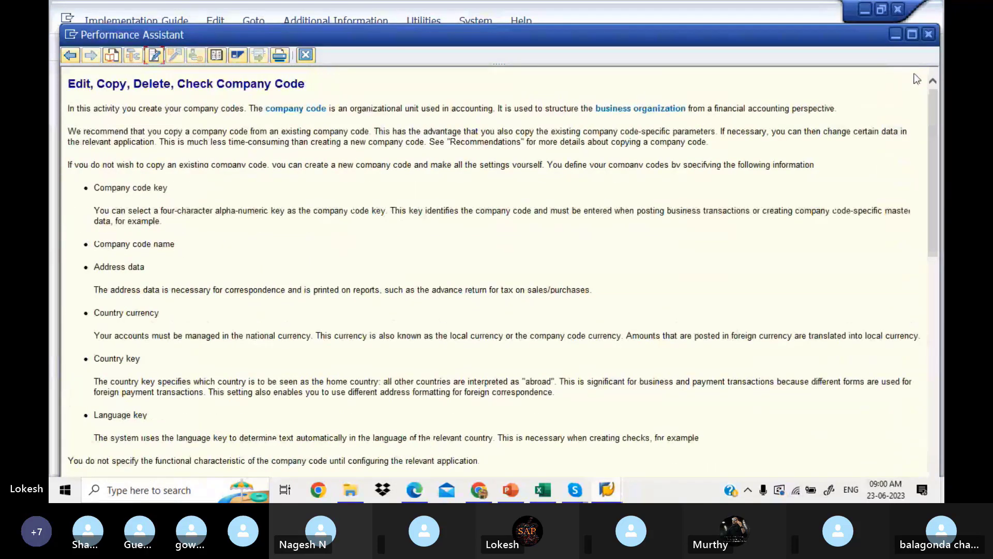
left_click(929, 35)
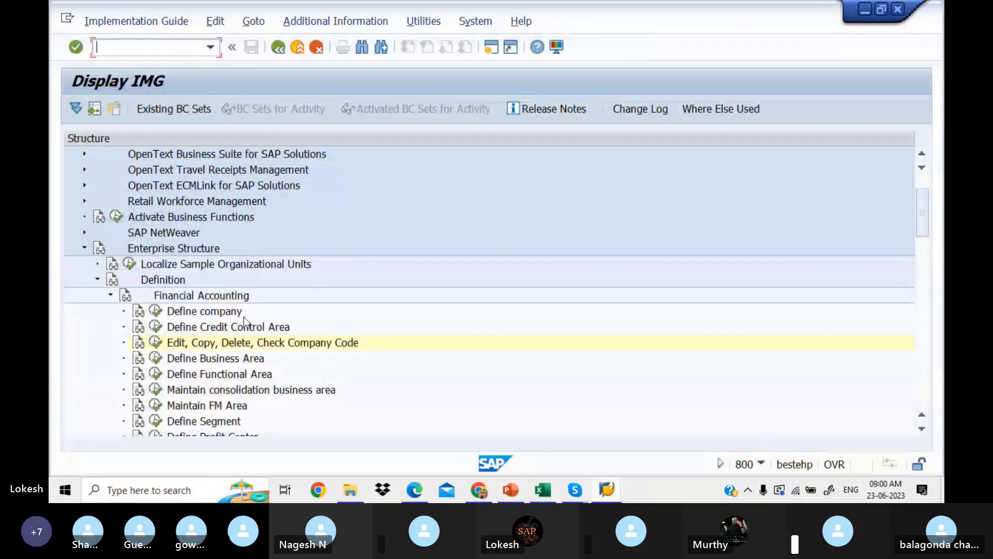
Run Edit Company Code Data and browse the overview list of 1,557 company codes.
left_click(155, 343)
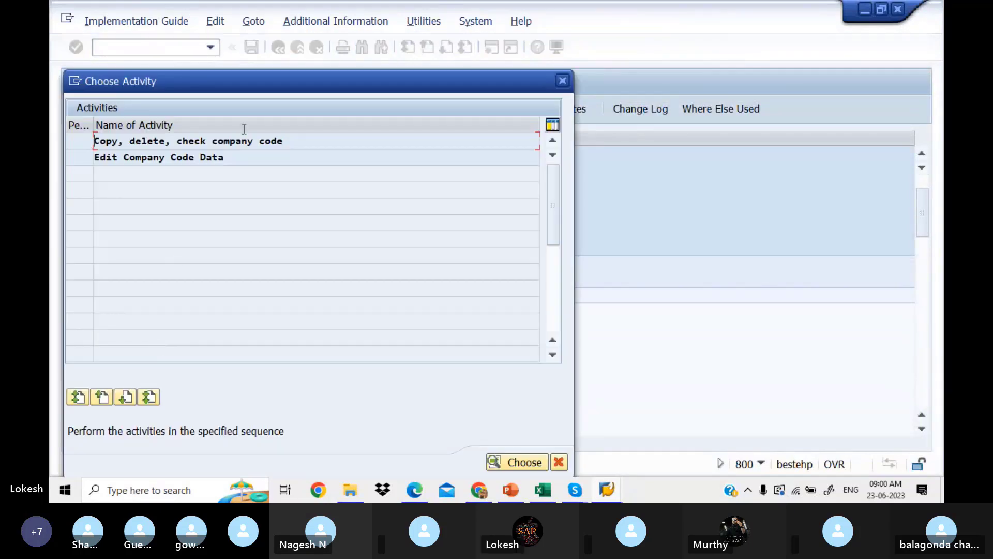
double_click(262, 156)
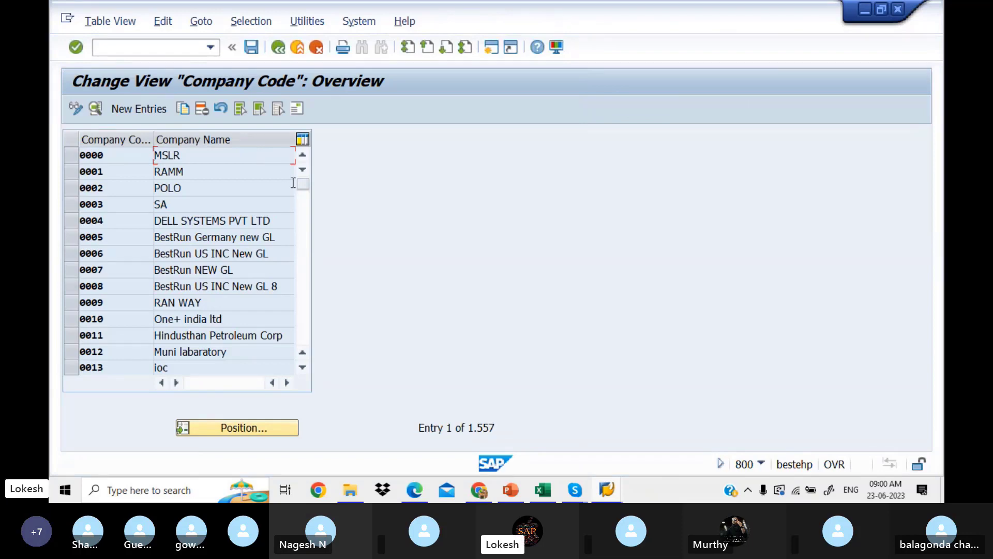
left_click(301, 211)
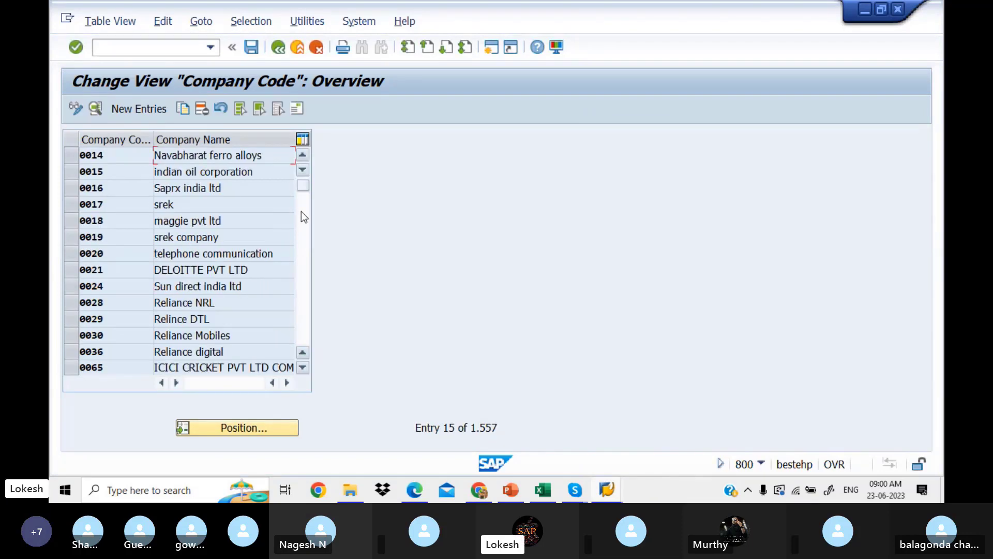
left_click(301, 211)
left_click(301, 211)
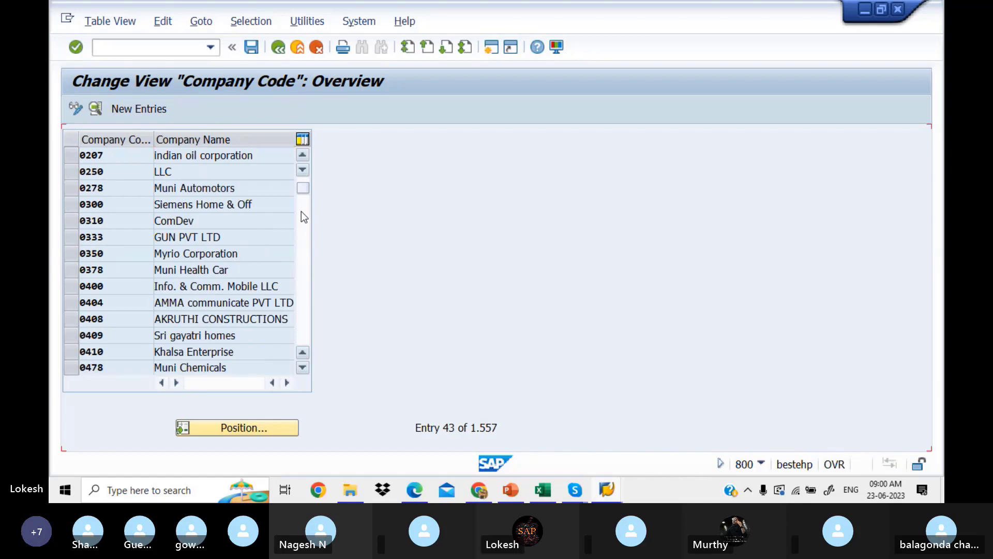
left_click(301, 211)
left_click_drag(302, 186, 302, 174)
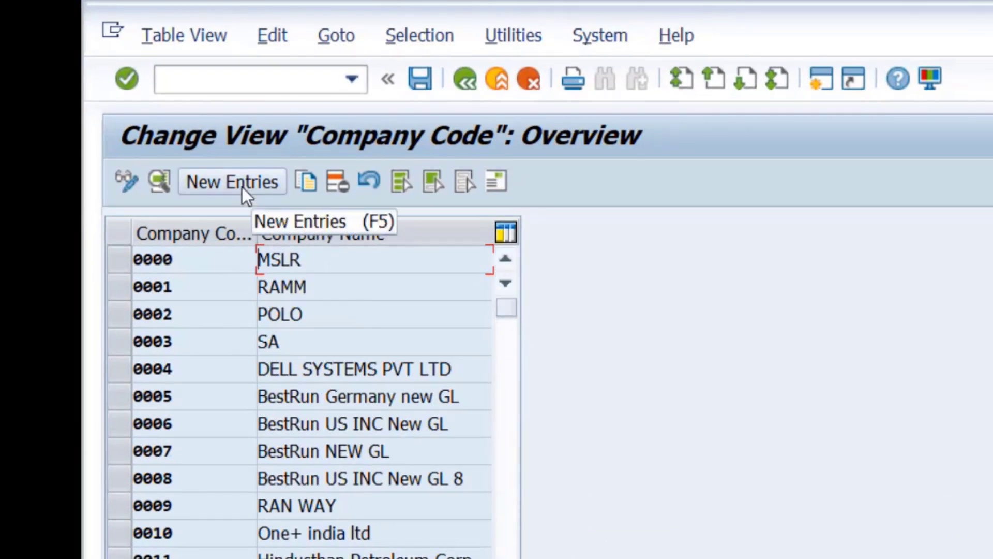
Add new company code LIT1 with the earlier company name plus 'PVT LTD'.
left_click(242, 187)
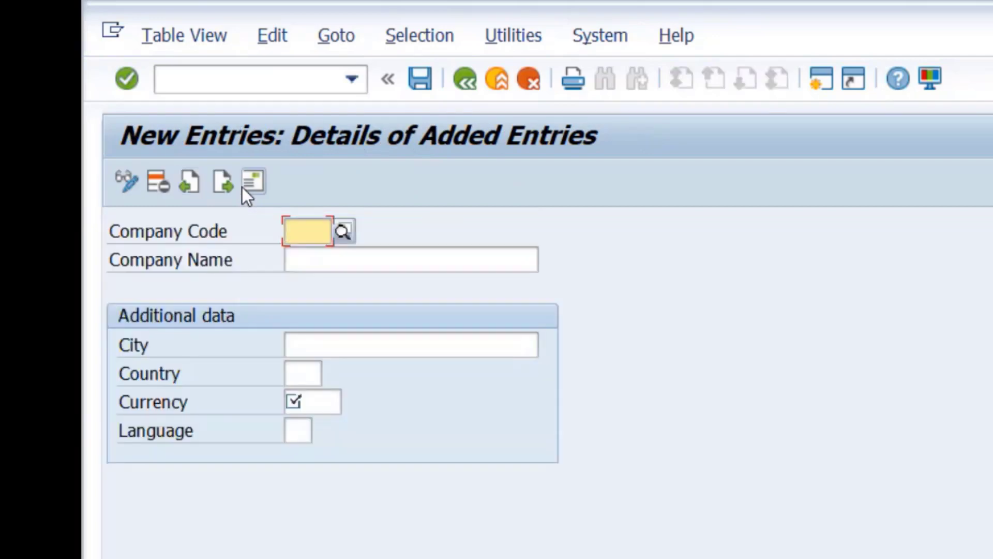
type("LIT")
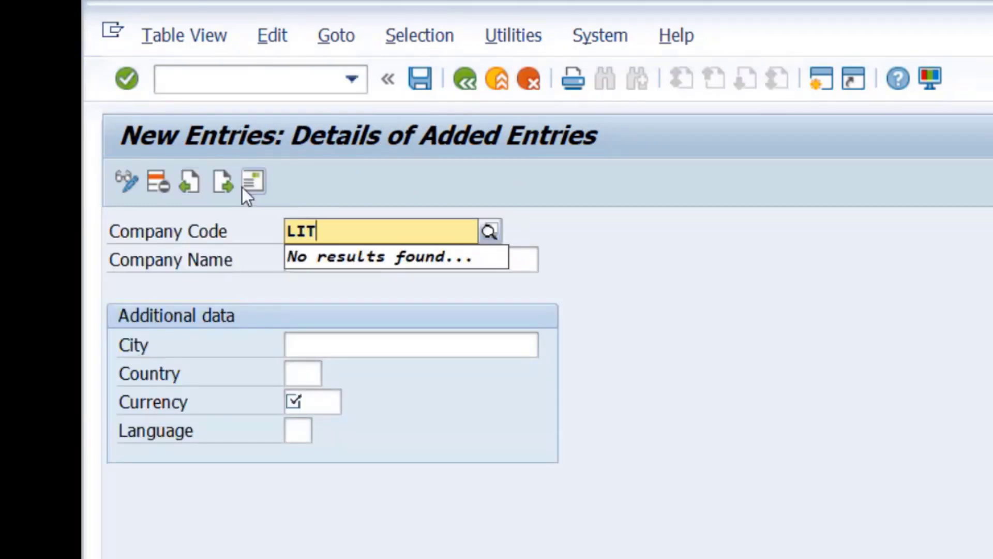
type("1")
key("Return")
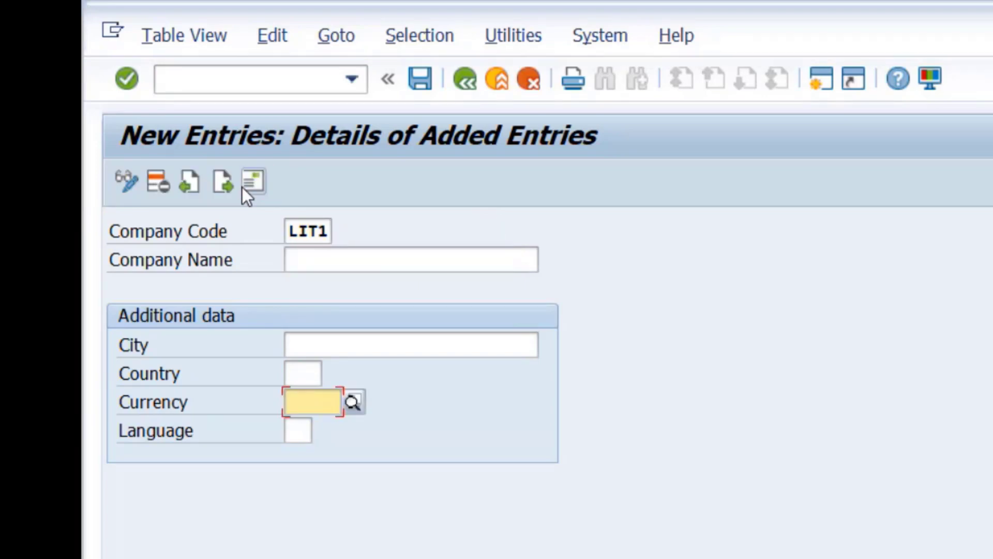
left_click(359, 259)
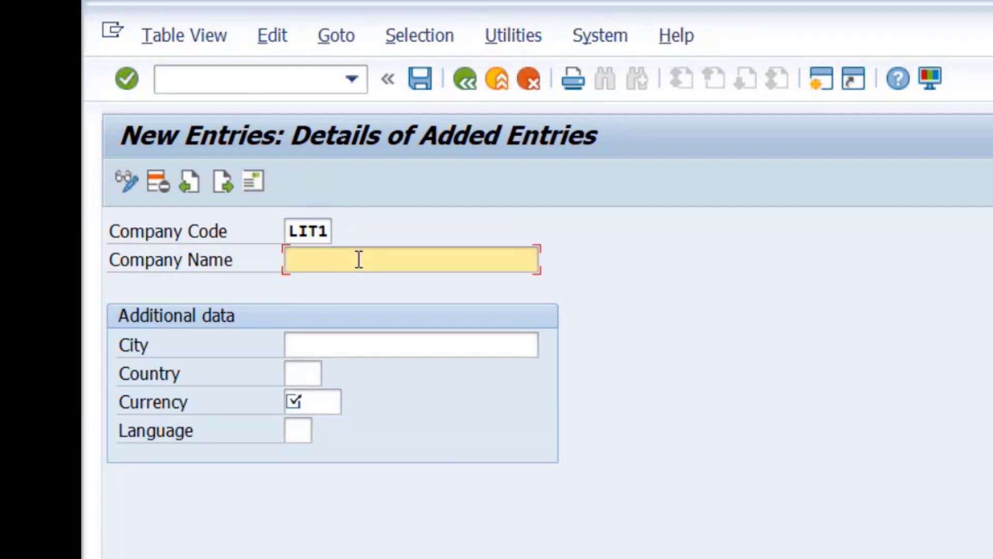
left_click(359, 260)
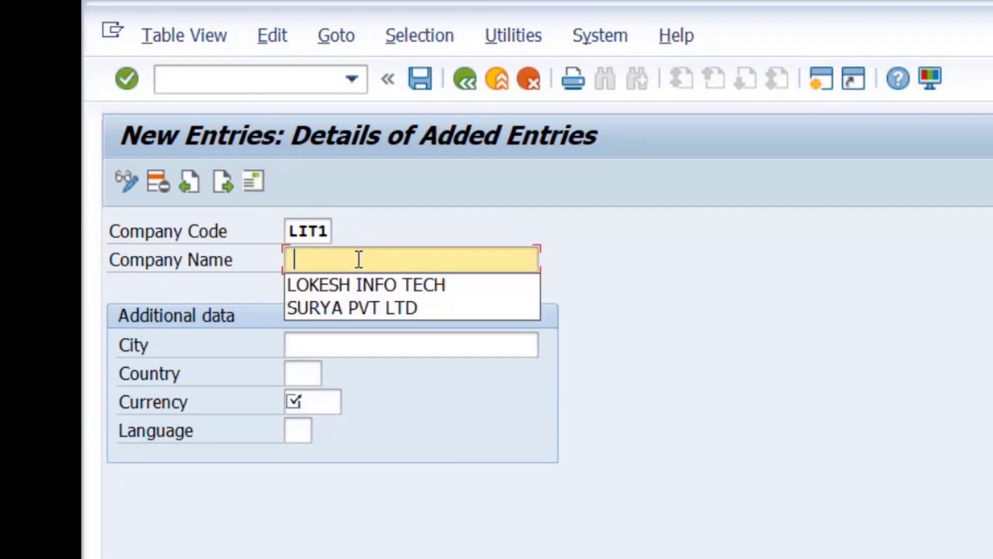
left_click(405, 284)
left_click(455, 261)
type("P")
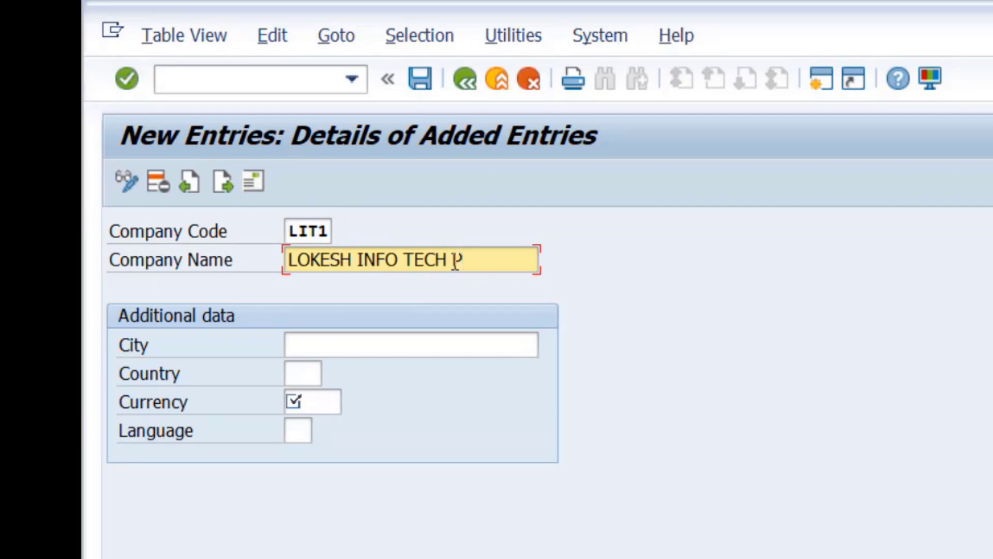
type("VT LTD")
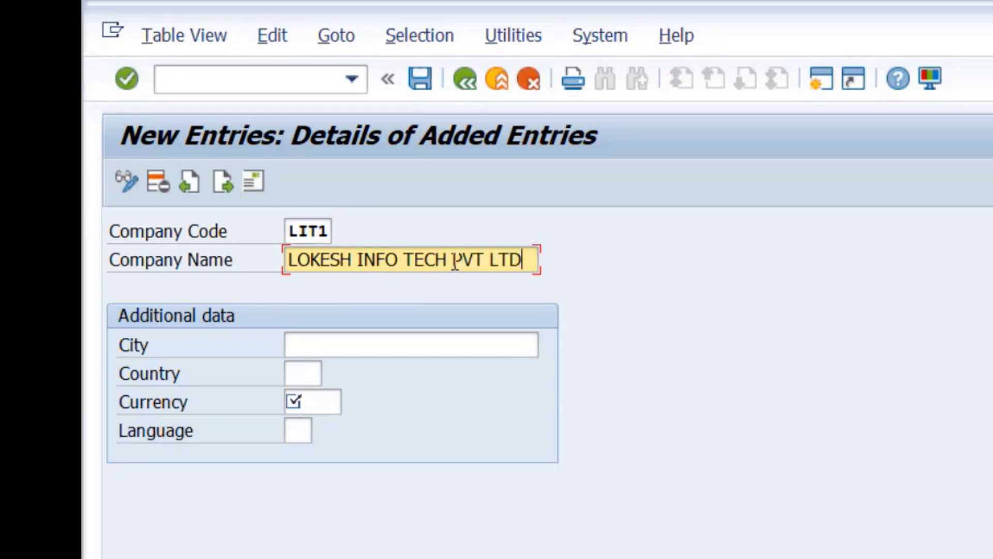
Fill in city KADAPA, country IN, currency INR and language EN.
left_click(429, 339)
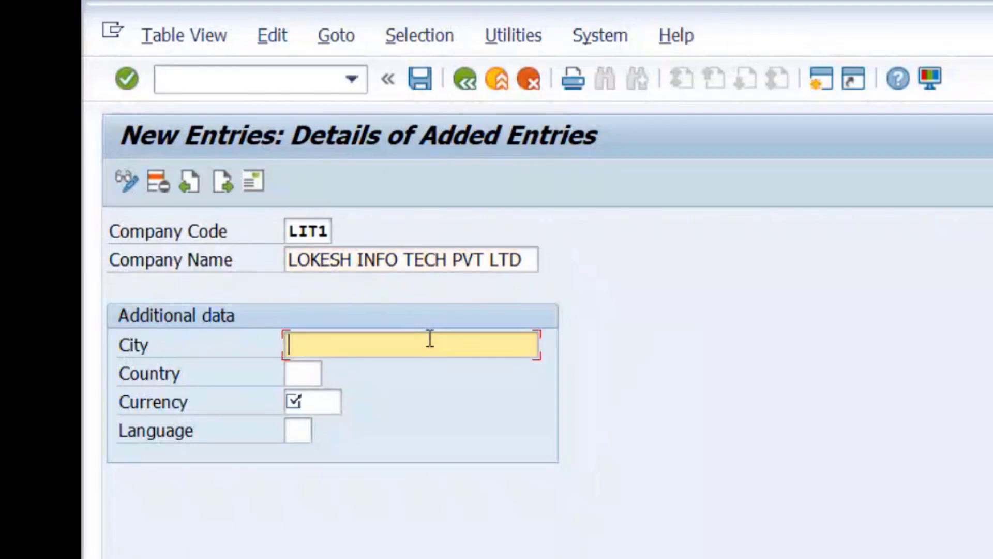
left_click(392, 372)
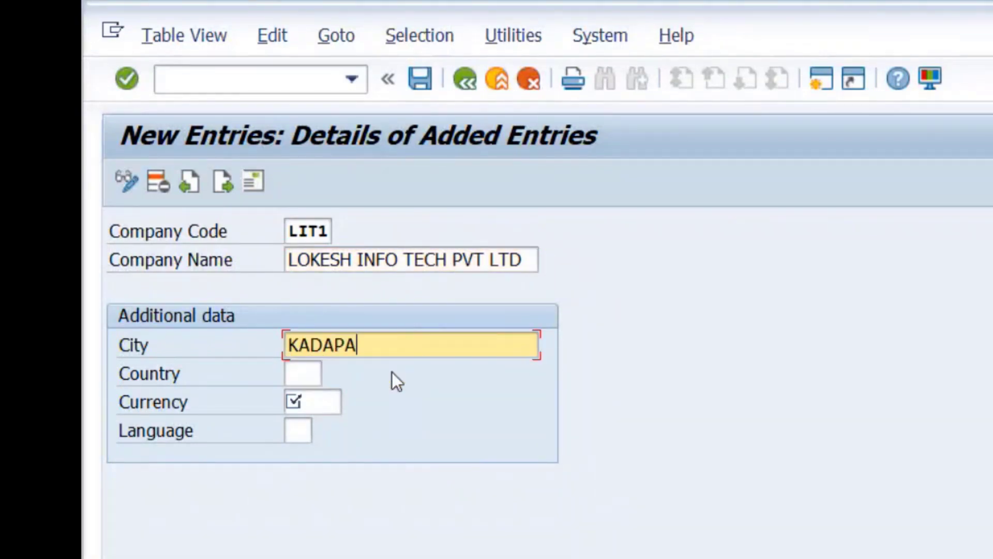
left_click(304, 372)
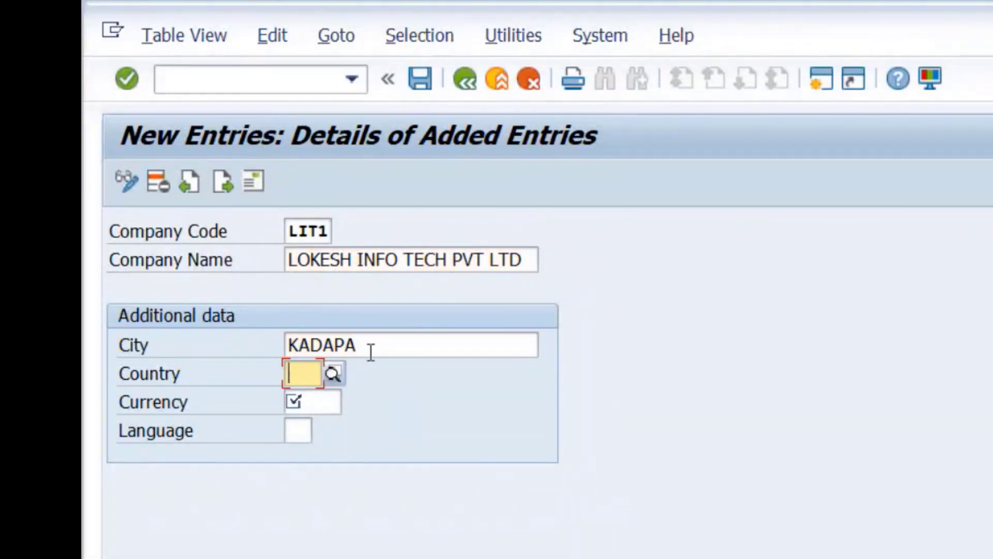
left_click(389, 342)
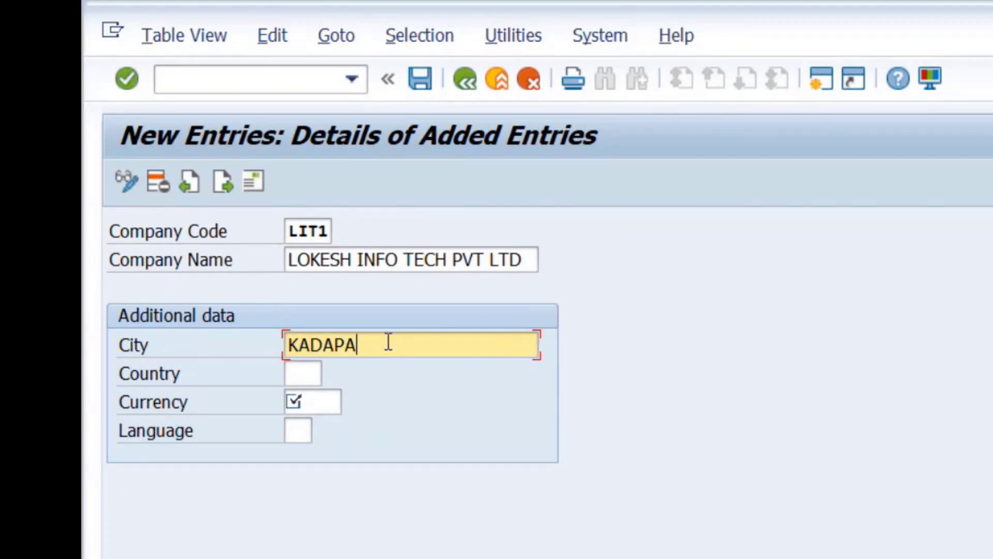
left_click(317, 364)
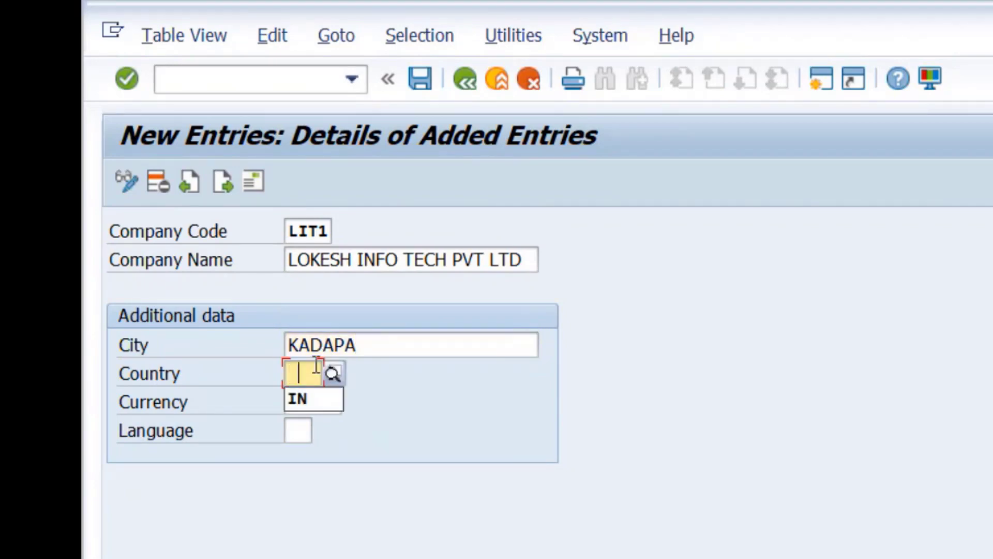
left_click(319, 398)
left_click(321, 398)
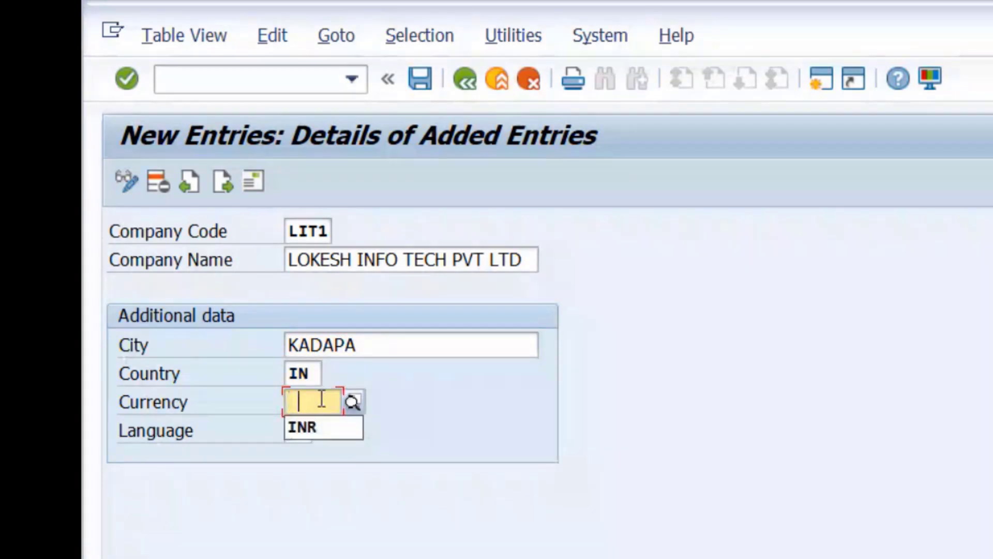
left_click(319, 429)
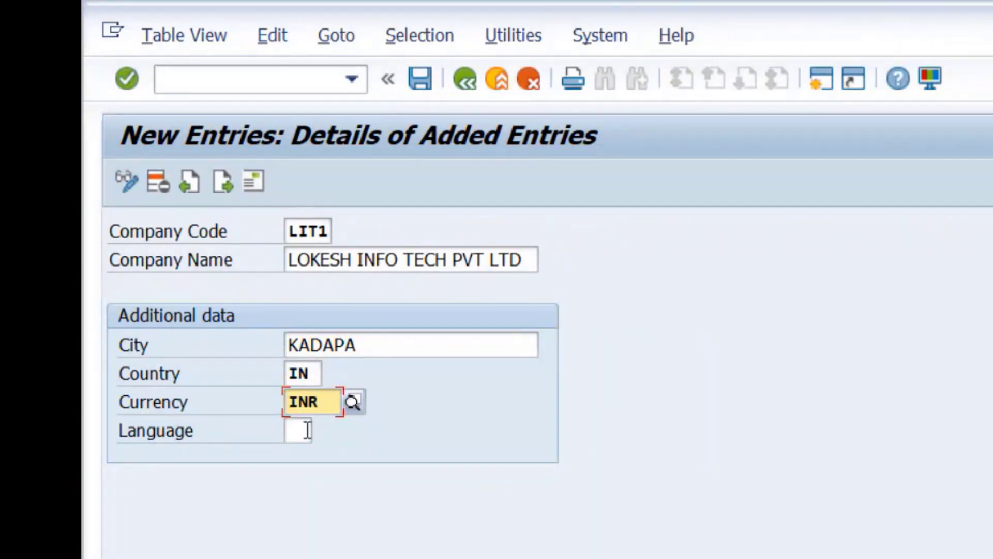
left_click(306, 430)
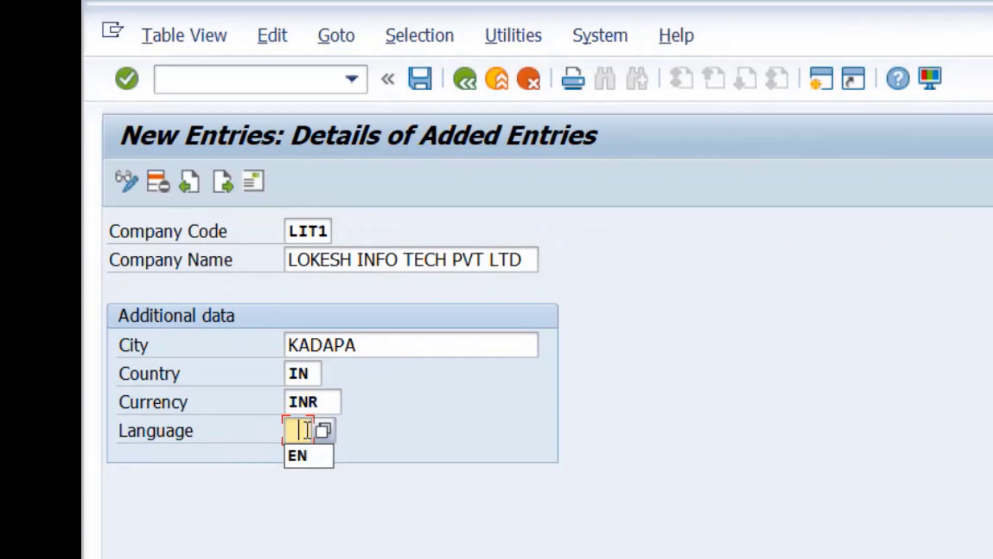
left_click(308, 459)
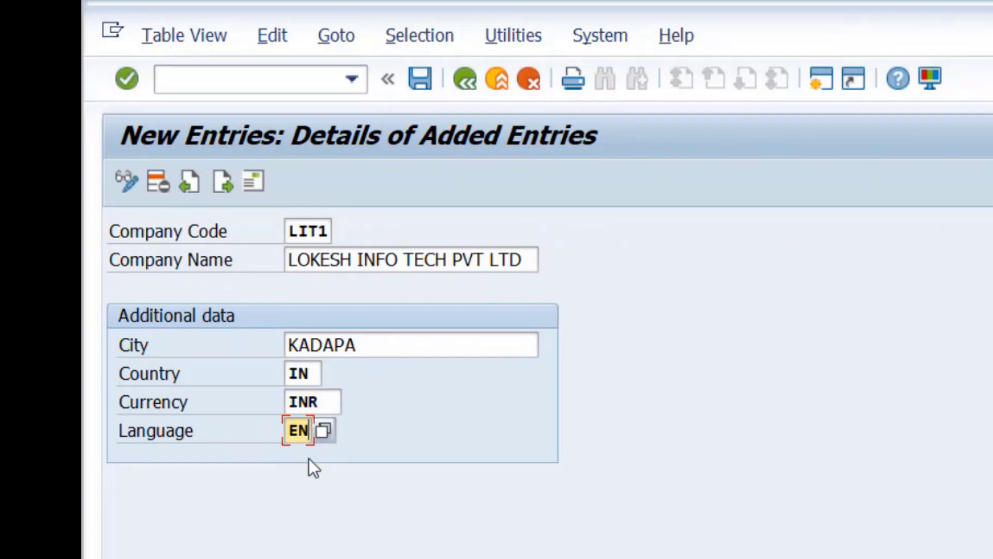
Save the entry and set the address title to Company and name to 'LOKESH INFO TECH PVT LTD'.
left_click(420, 79)
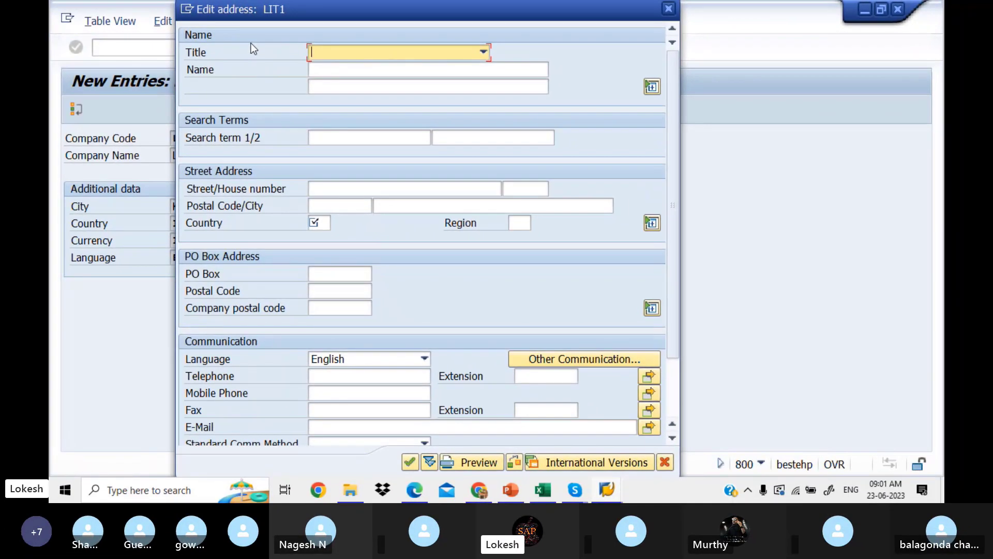
left_click(483, 52)
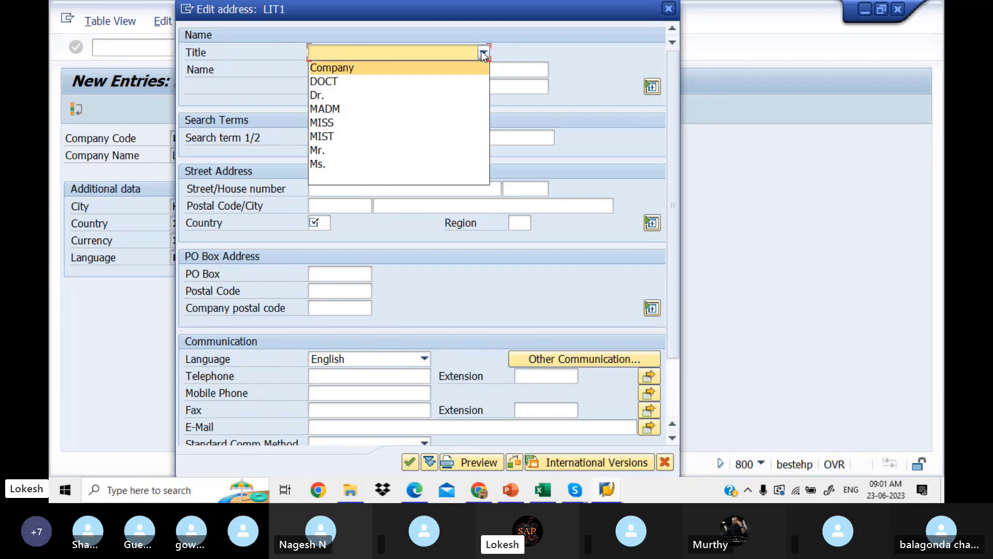
left_click(457, 63)
left_click(435, 69)
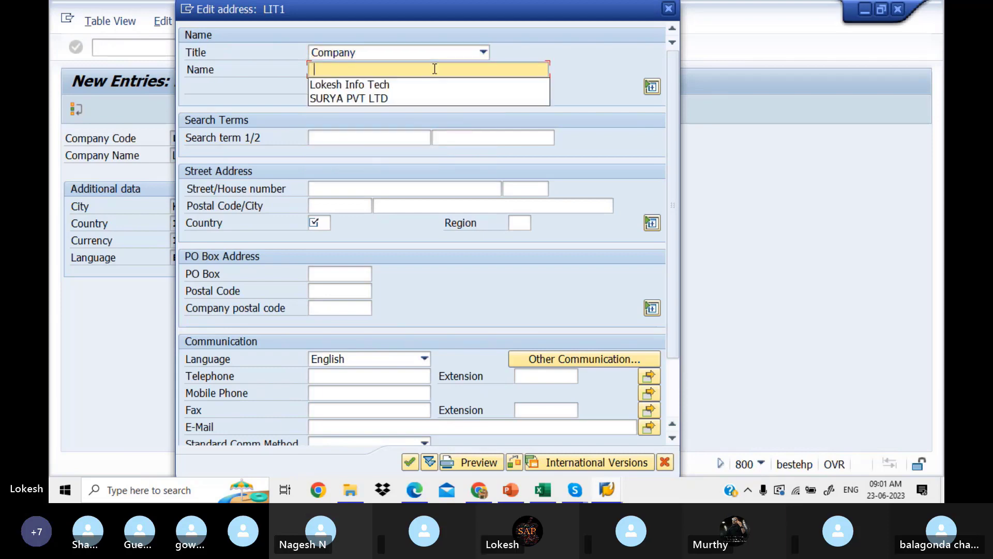
left_click(414, 84)
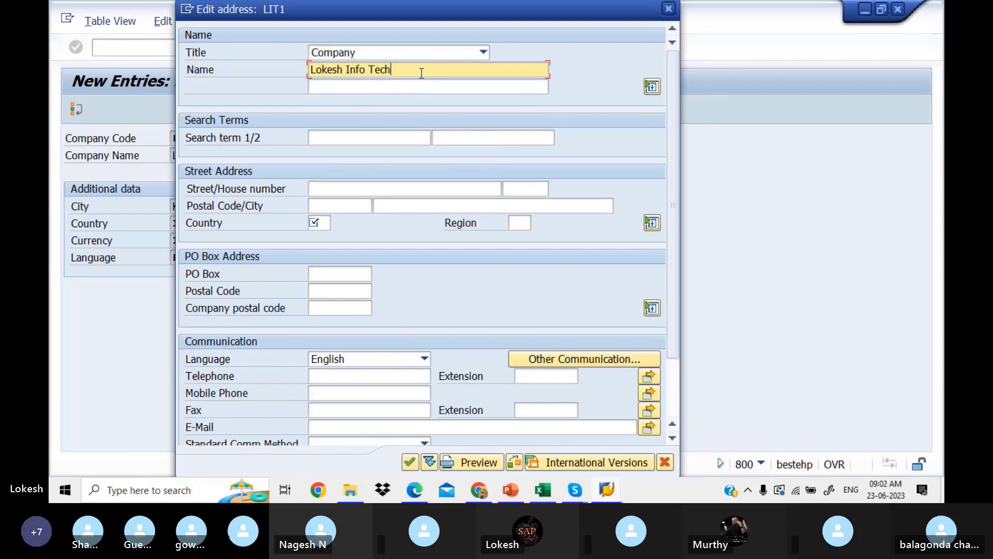
left_click(422, 70)
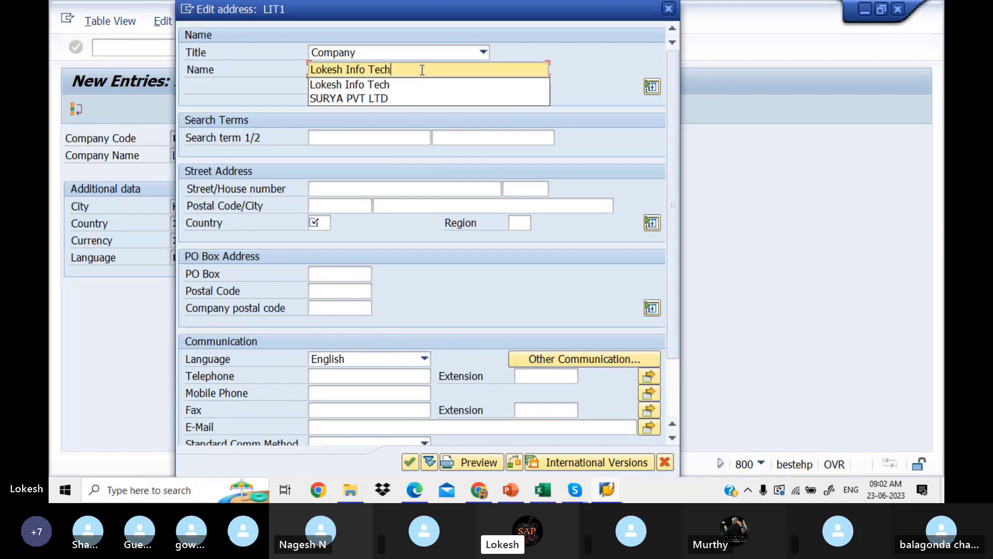
key("BackSpace")
key("BackSpace")
key("BackSpace")
key("BackSpace")
key("BackSpace")
key("BackSpace")
key("BackSpace")
key("BackSpace")
key("BackSpace")
key("BackSpace")
key("BackSpace")
key("BackSpace")
key("BackSpace")
key("BackSpace")
key("BackSpace")
key("BackSpace")
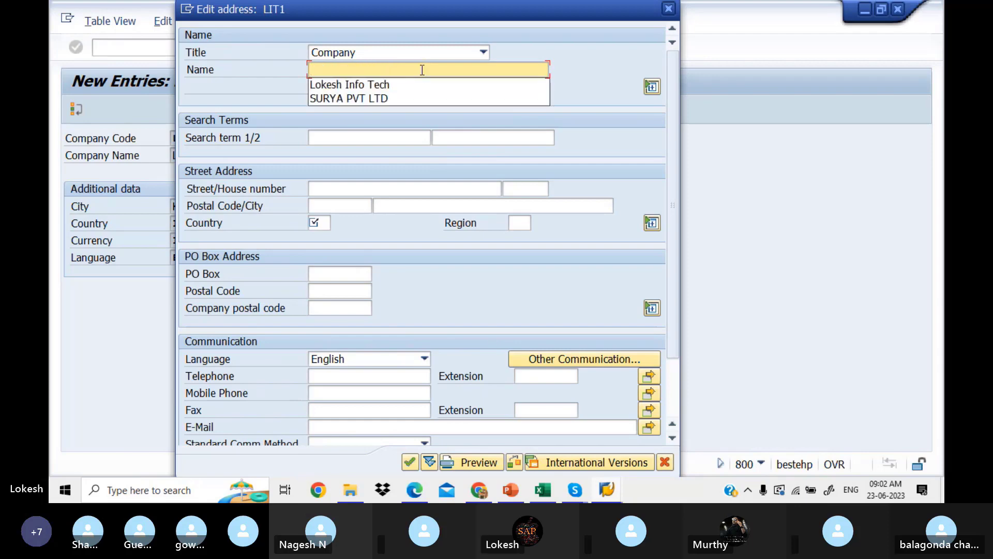
type("lo")
key("BackSpace")
key("BackSpace")
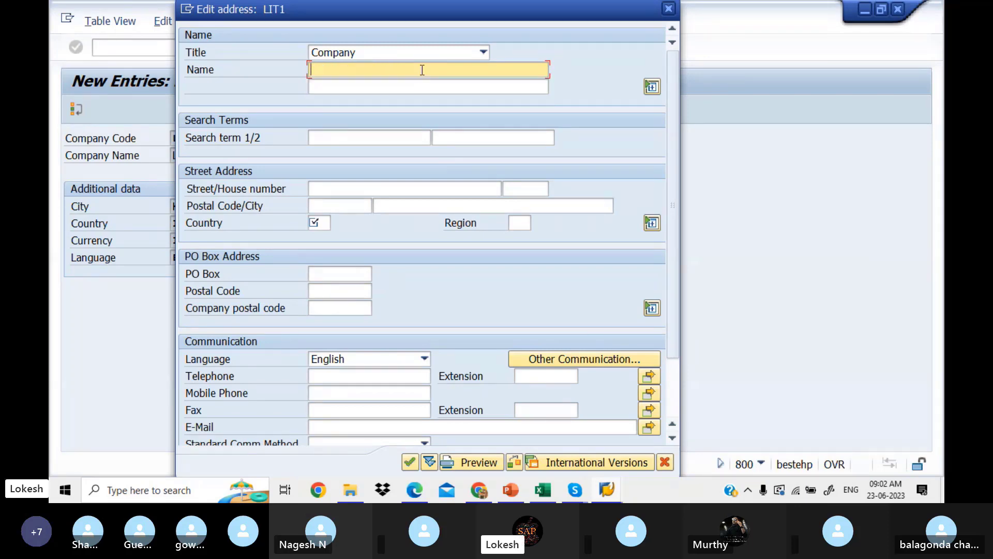
type("LOKESH I")
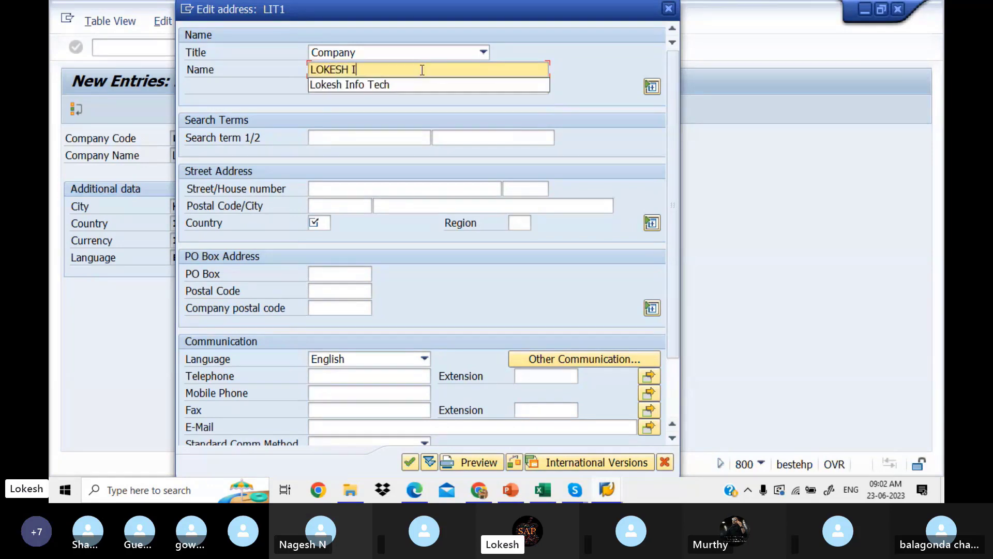
type("NFO TECH")
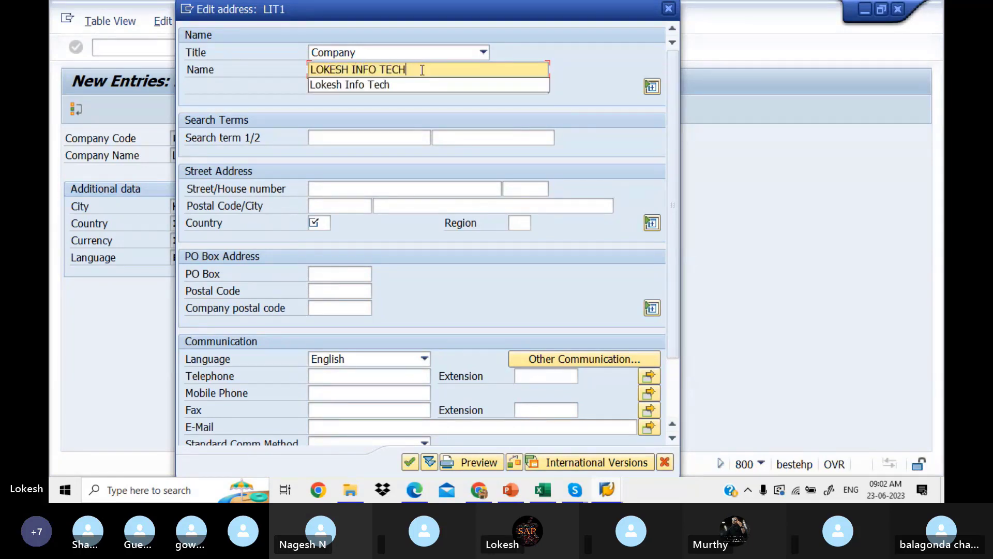
type(" PVT LTD")
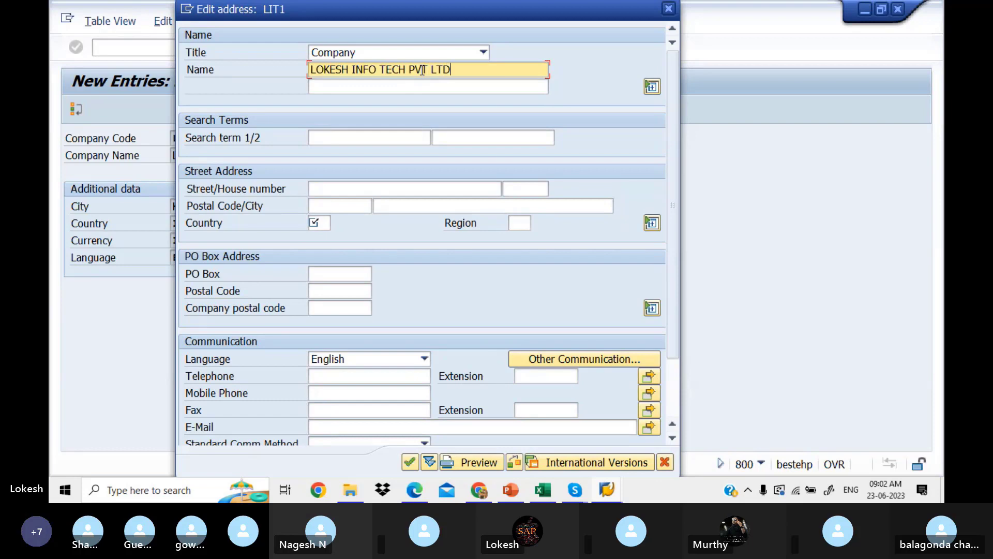
Enter the company's street, house number and postal code in the address.
left_click(366, 185)
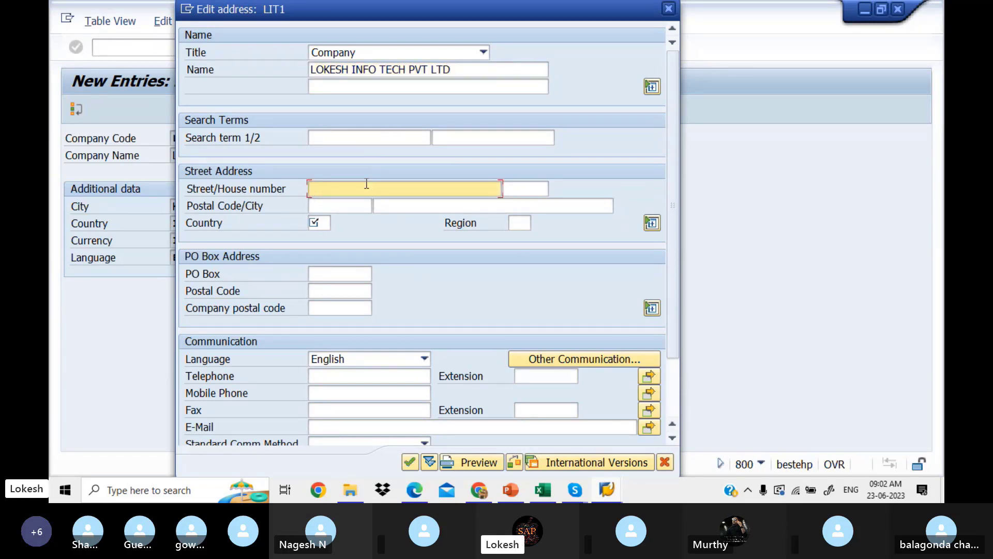
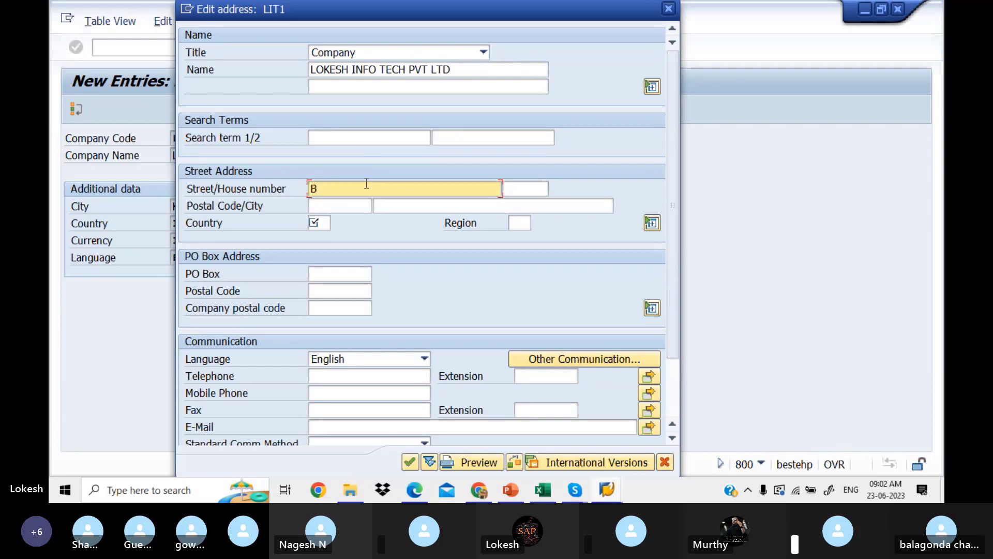
key("Tab")
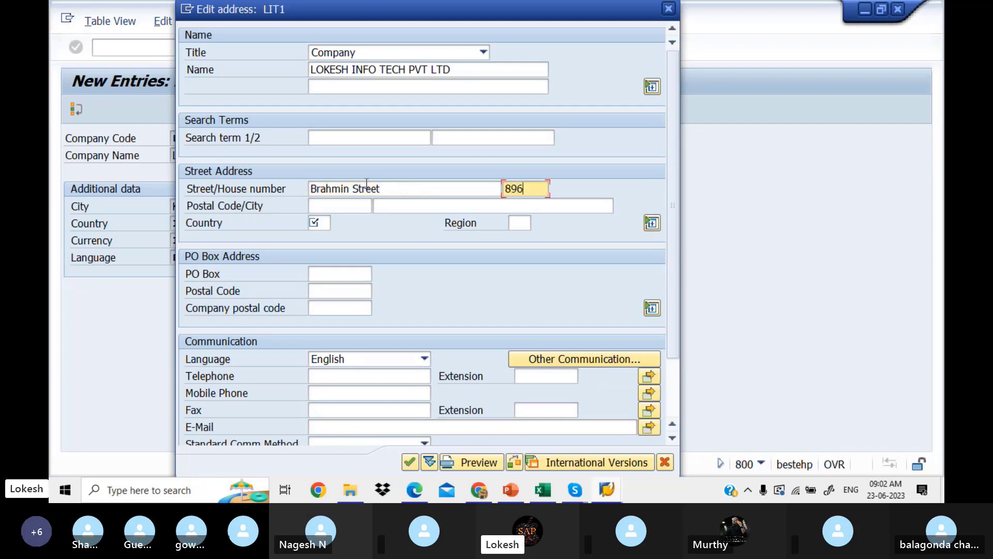
key("Tab")
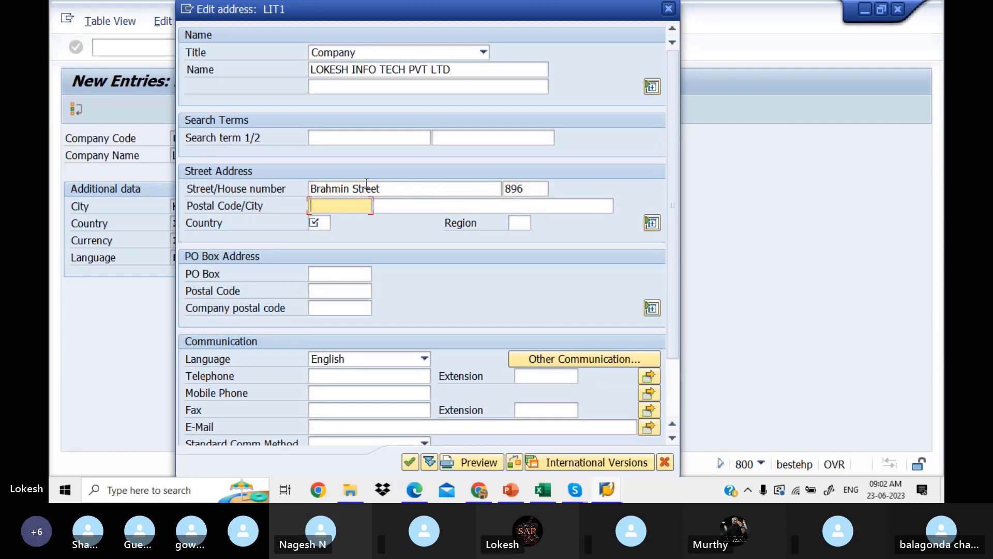
type("516001")
Set the address city to KADAPA and the country to IN.
key("Tab")
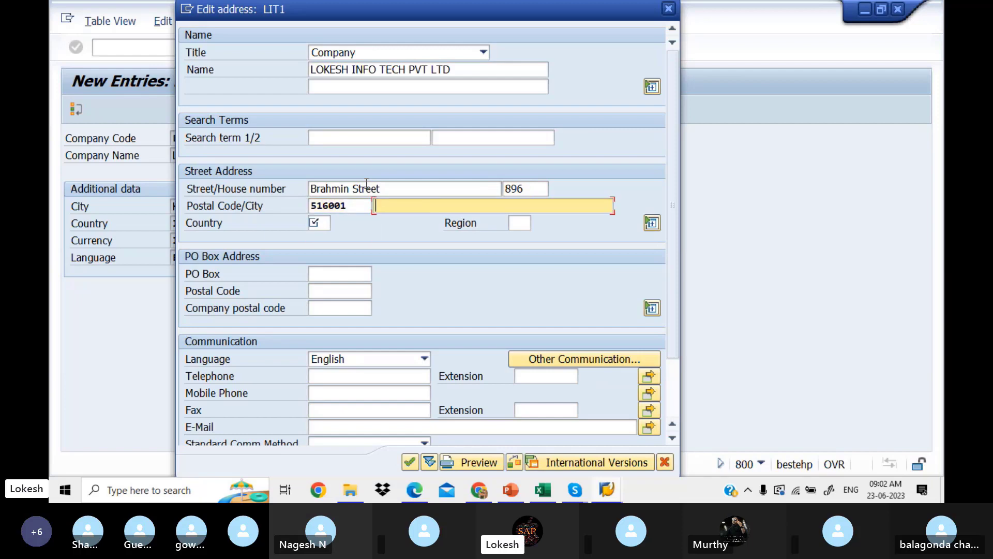
type("ka")
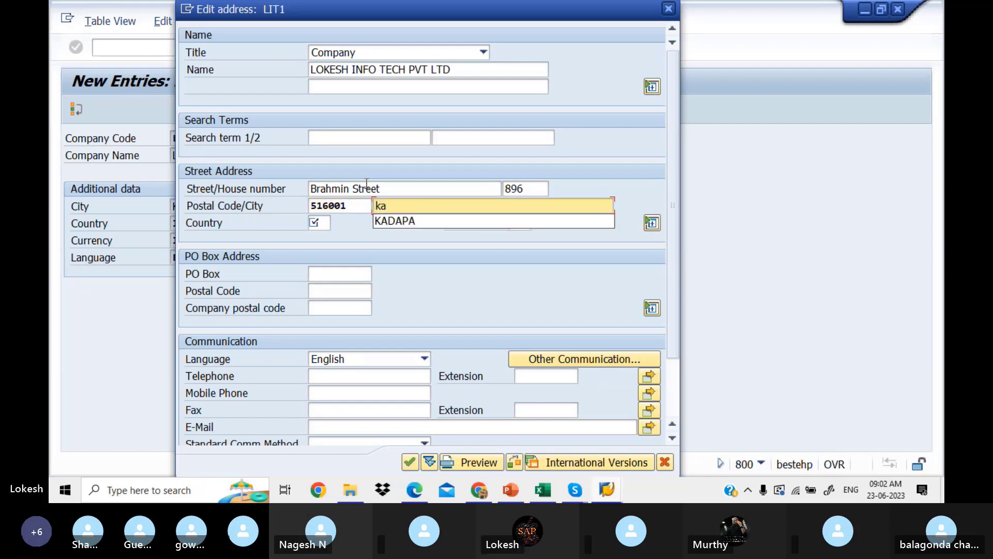
left_click(404, 221)
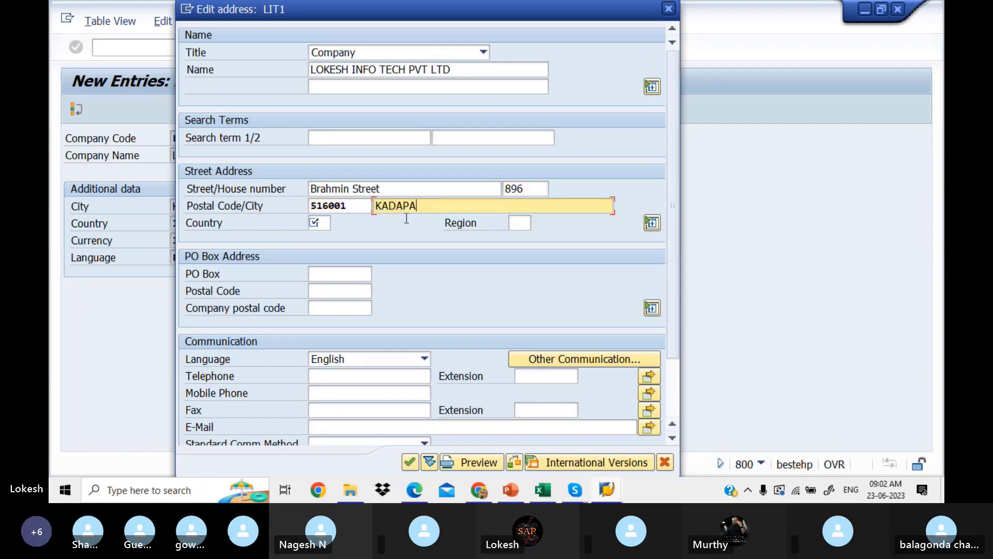
left_click(321, 222)
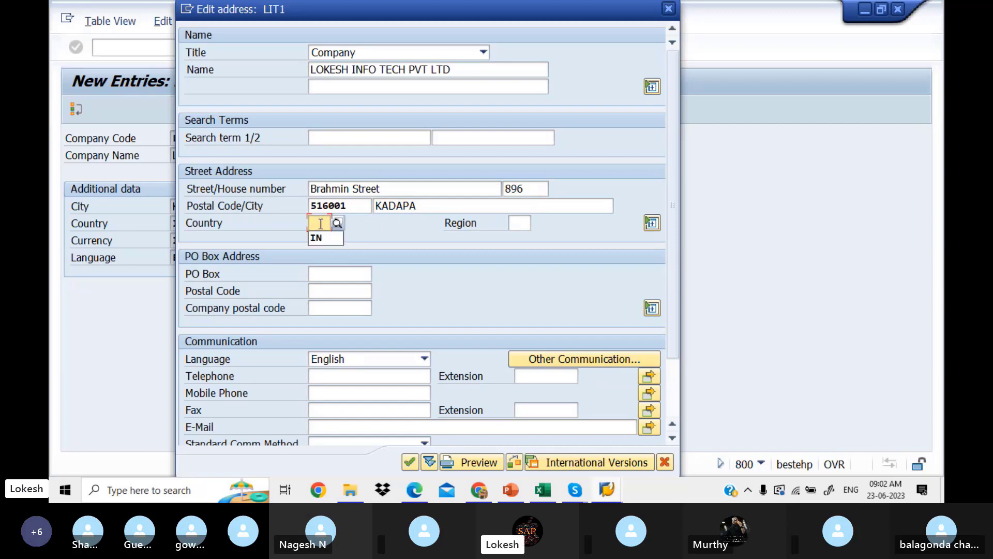
left_click(325, 238)
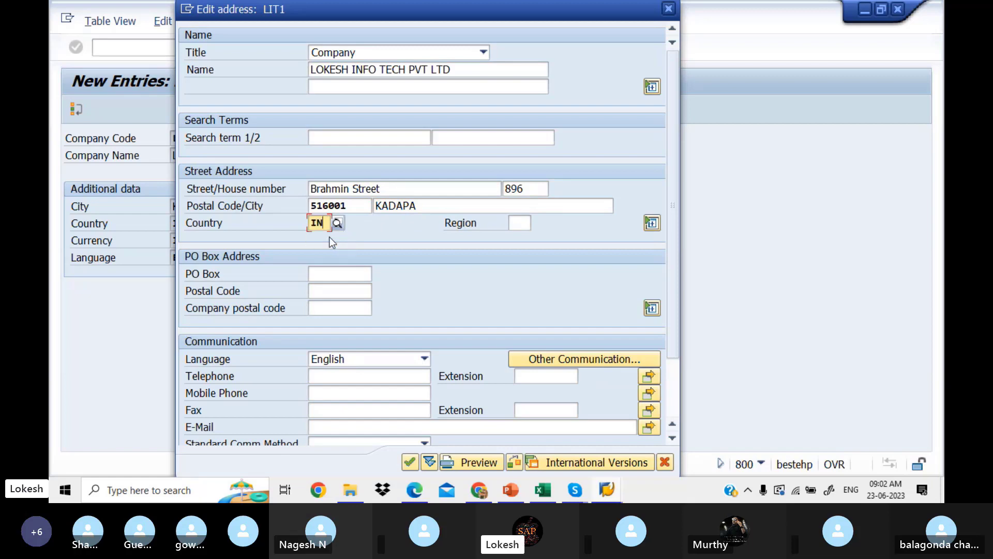
left_click(519, 224)
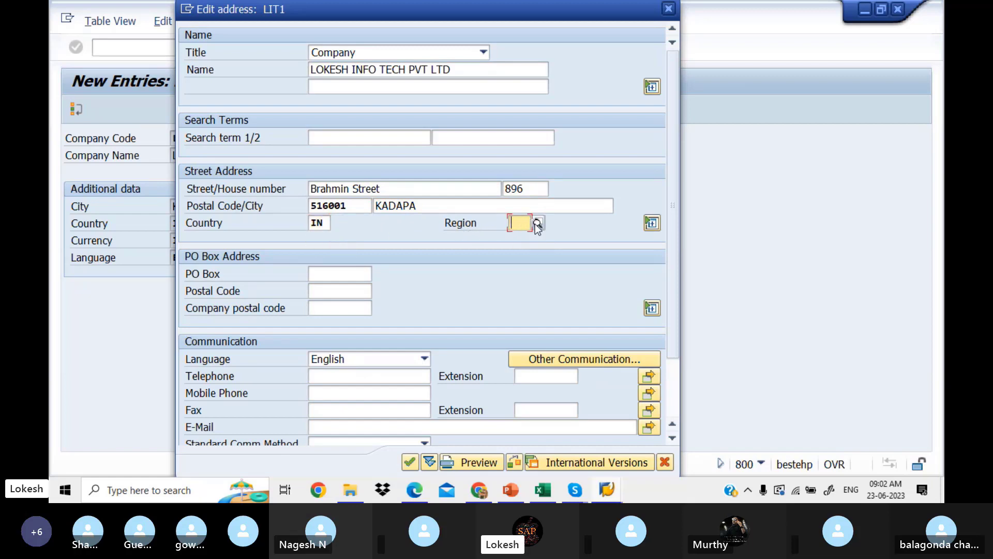
left_click(537, 224)
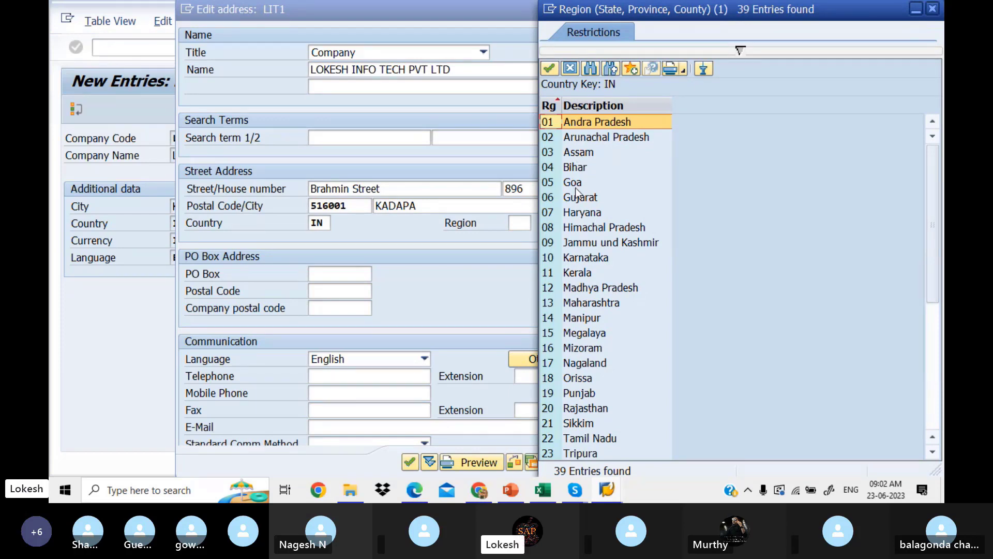
Choose region 01 (Andra Pradesh), then enter the PO Box and its postal code.
double_click(580, 123)
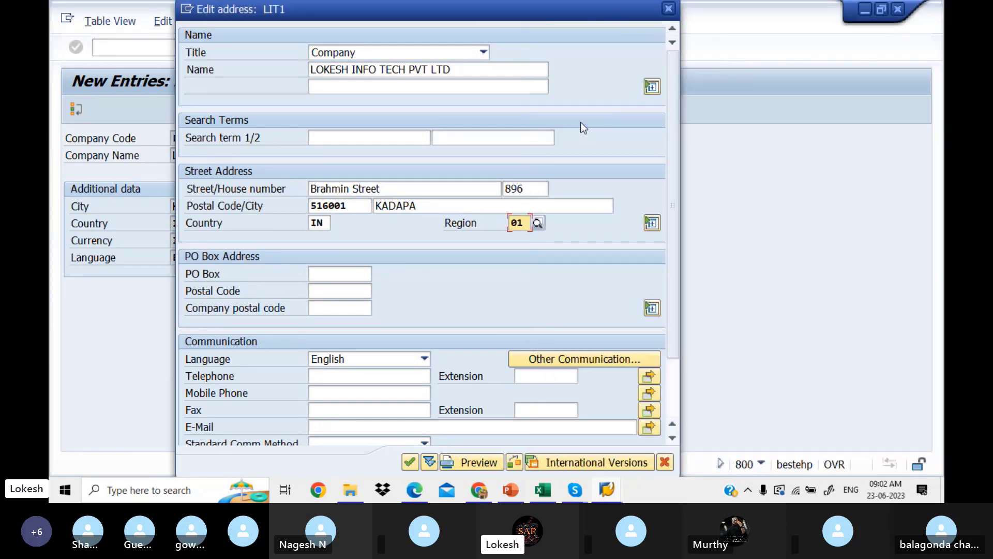
left_click(350, 274)
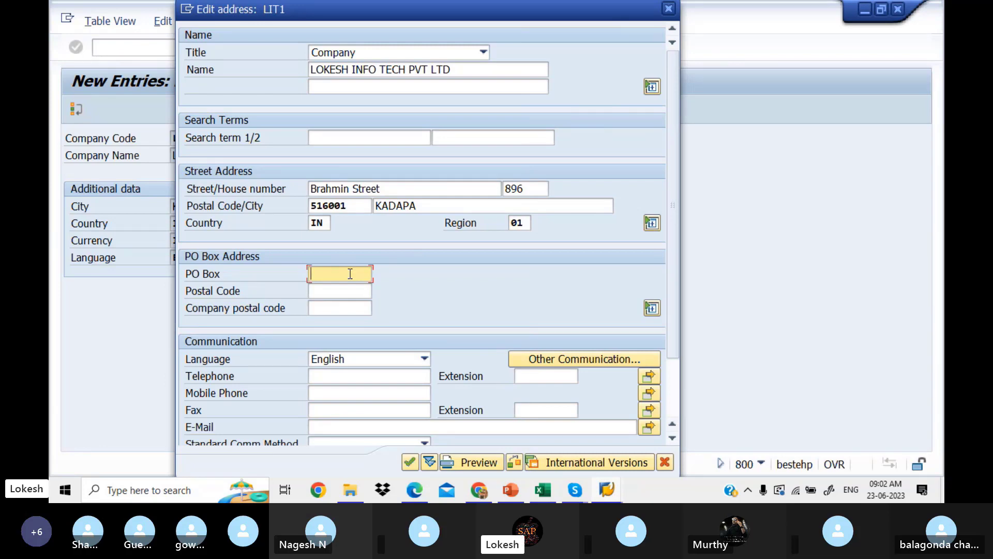
type("516001")
left_click(347, 290)
type("516001")
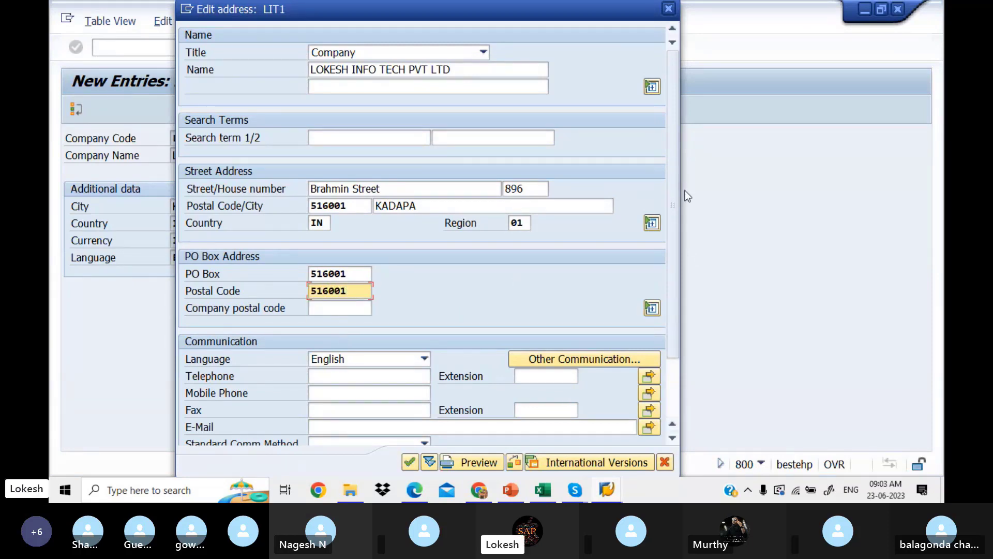
left_click_drag(673, 204, 684, 315)
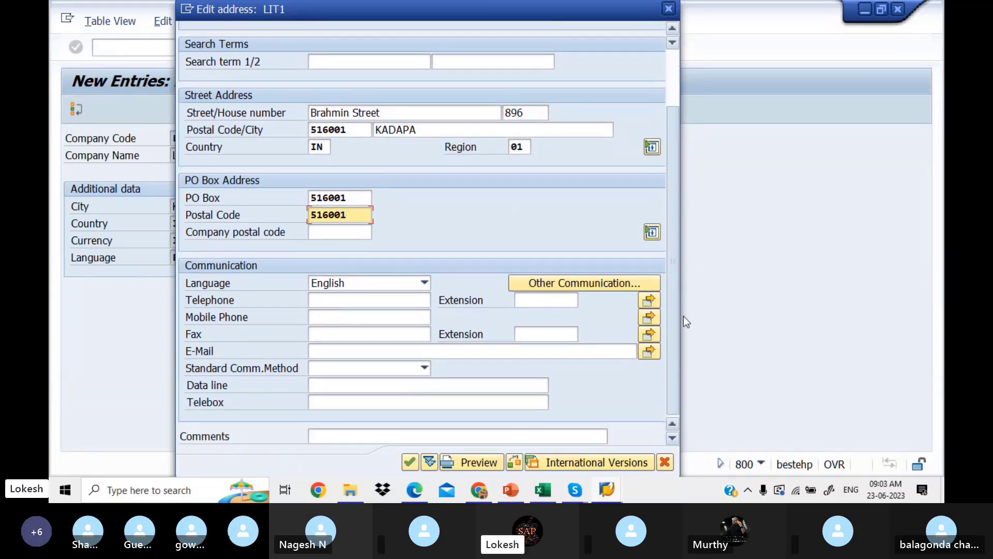
Enter the company's telephone, mobile and fax numbers and e-mail address, then confirm the address.
left_click(380, 299)
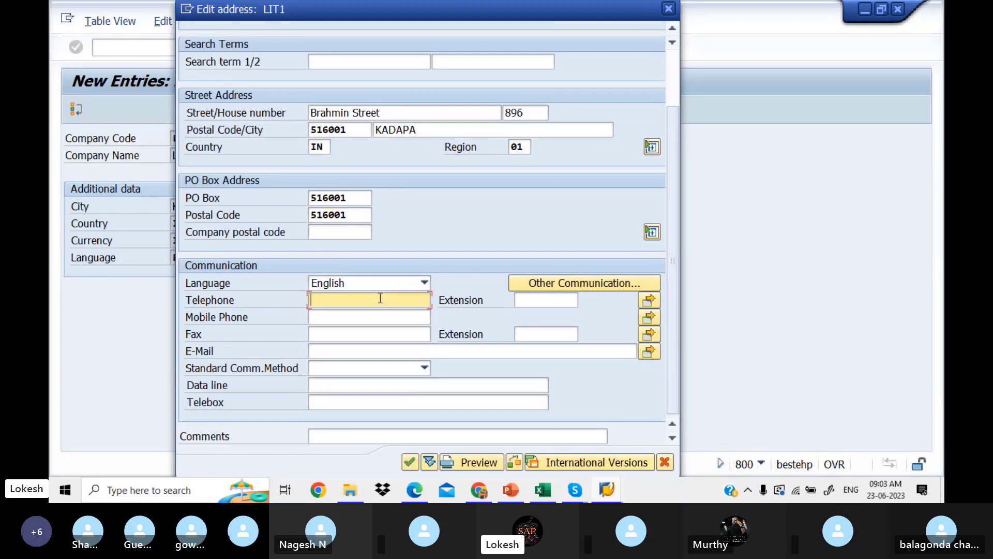
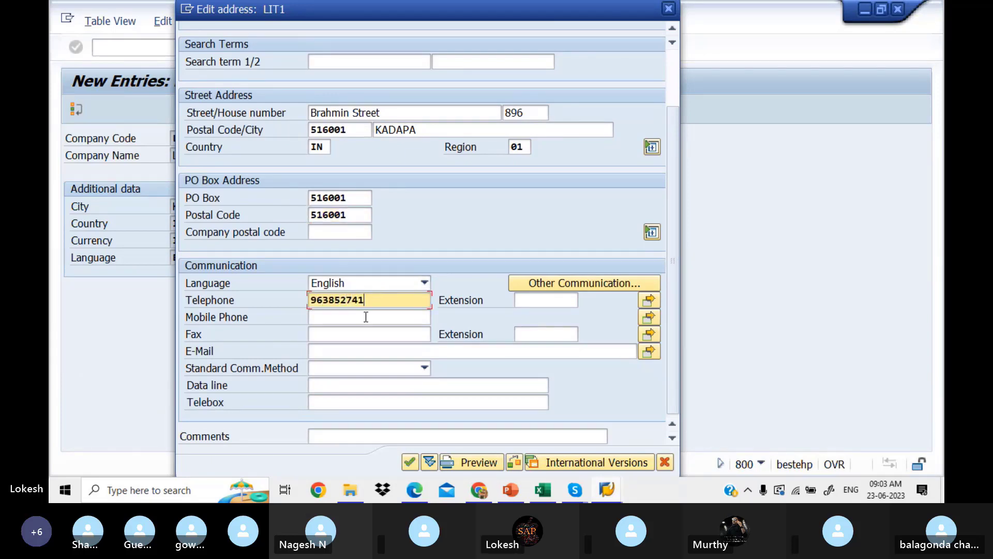
left_click(366, 317)
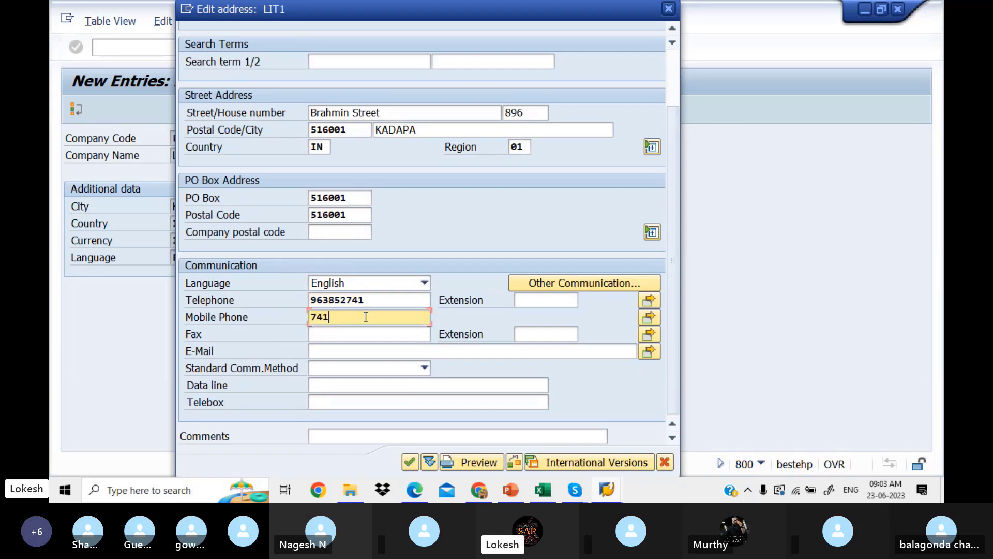
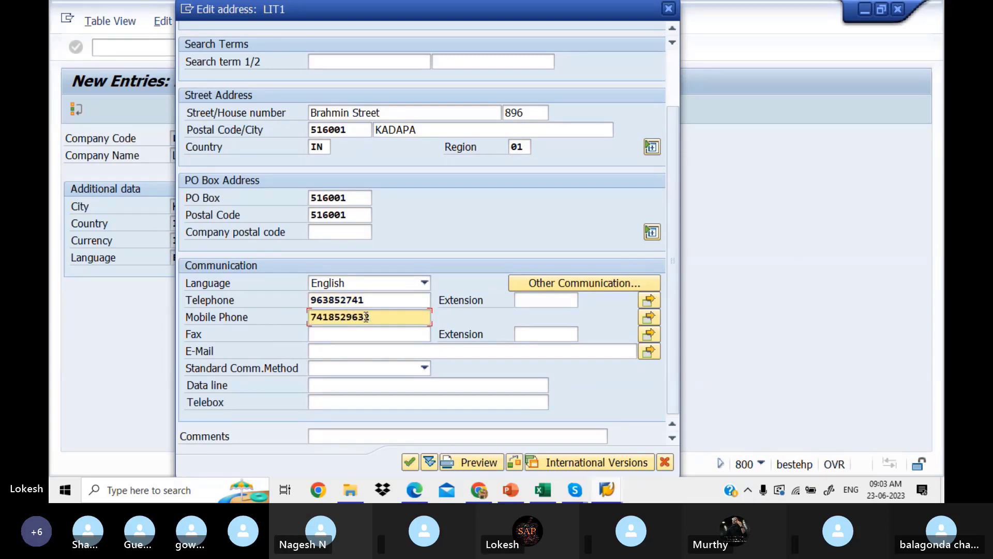
left_click(351, 335)
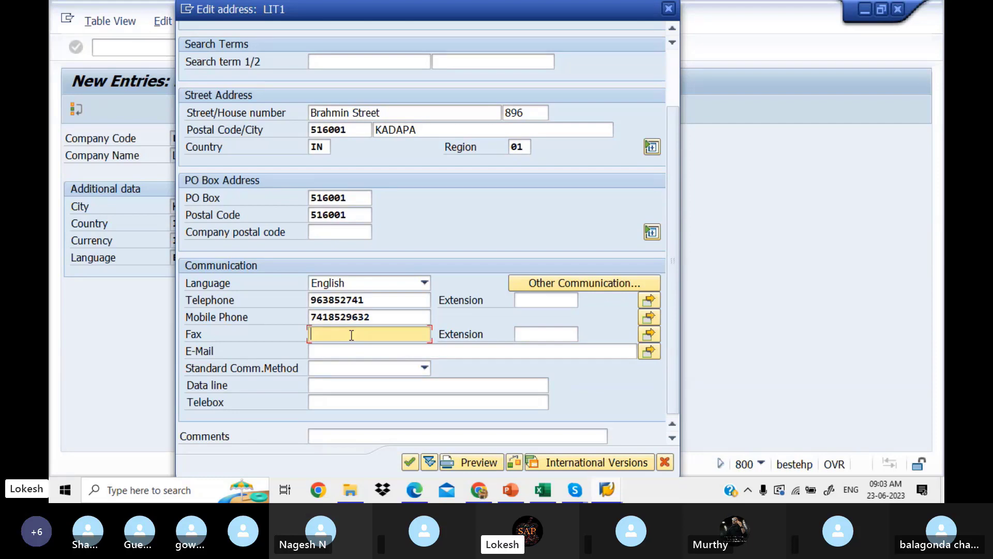
type("78945")
left_click(356, 351)
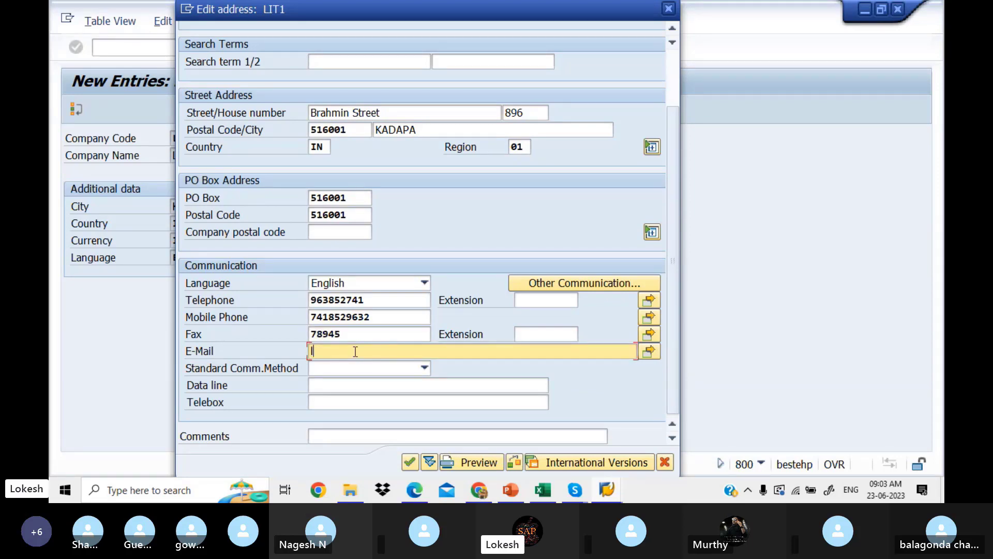
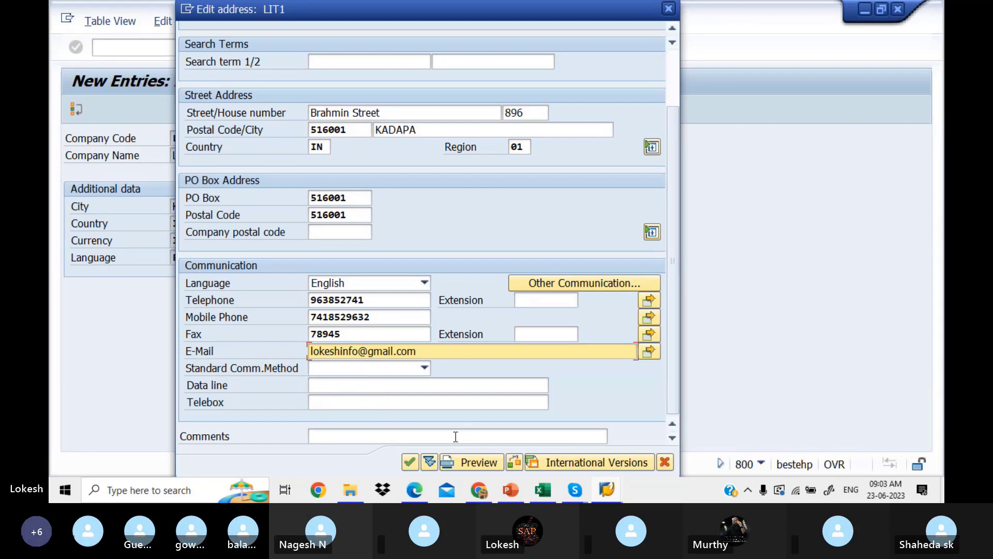
left_click(410, 462)
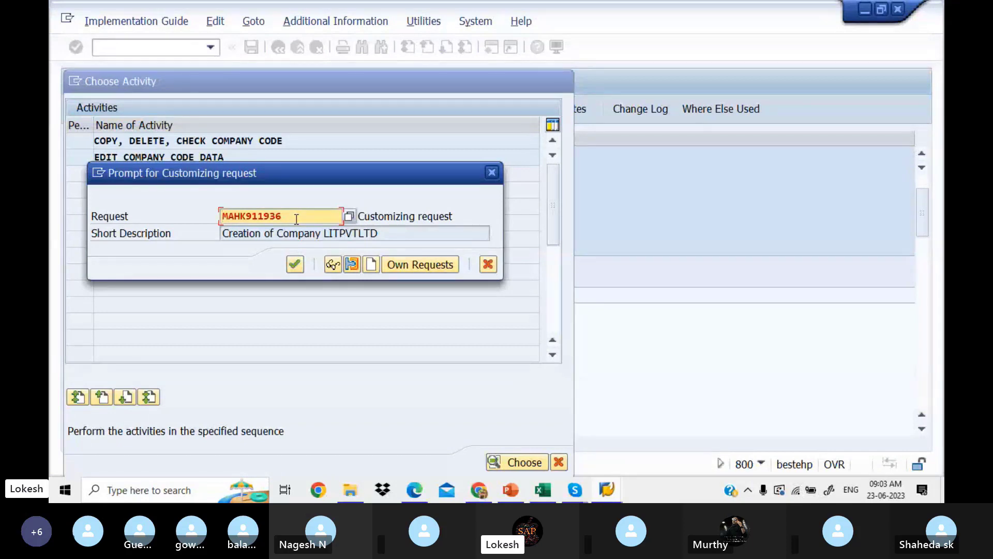
Start a new customizing request and check the Creation of Company Code row in the Excel sheet.
left_click(375, 263)
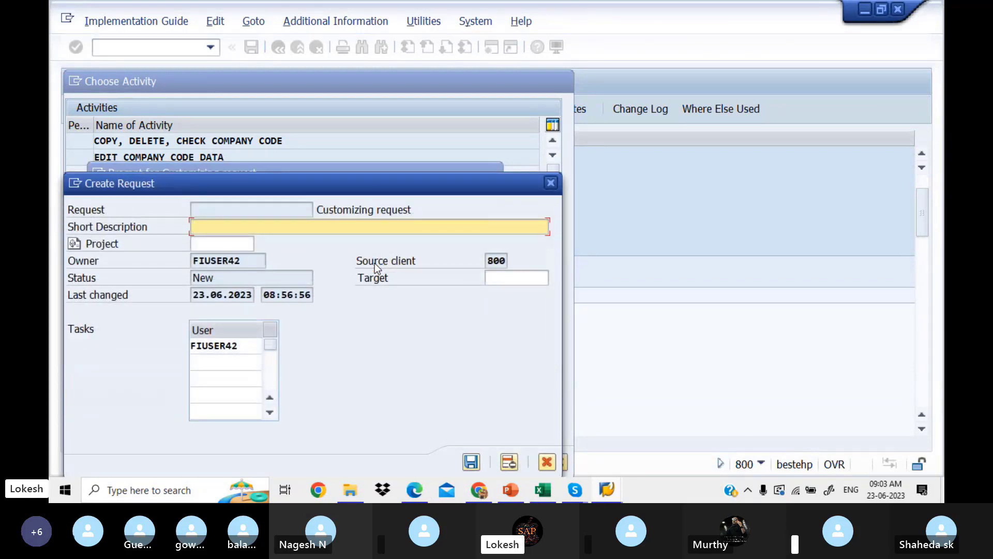
left_click(549, 495)
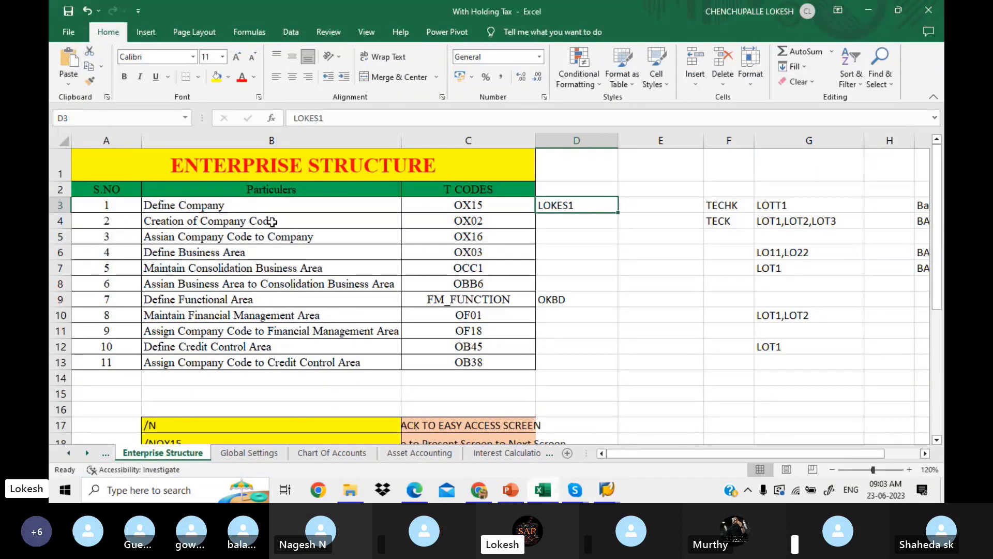
left_click(272, 221)
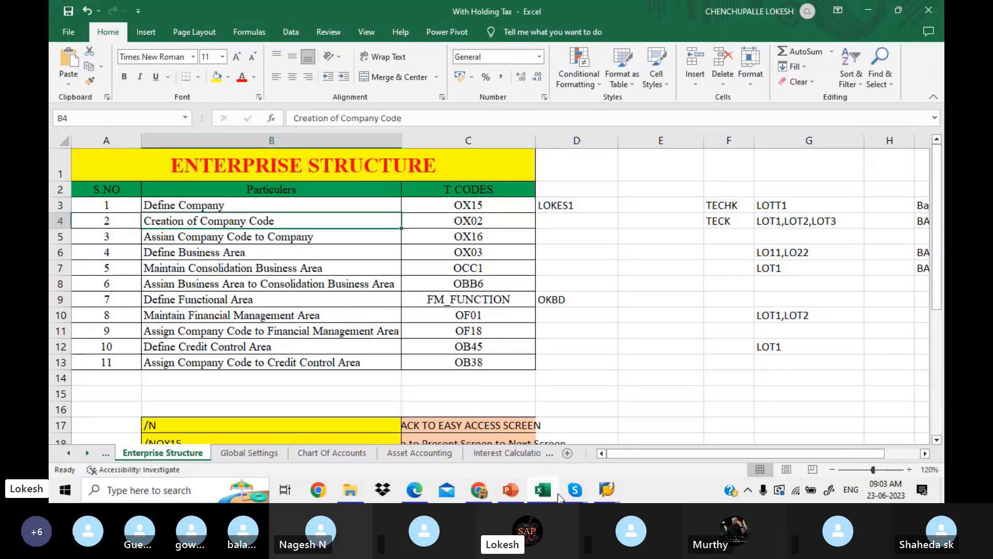
mouse_move(607, 490)
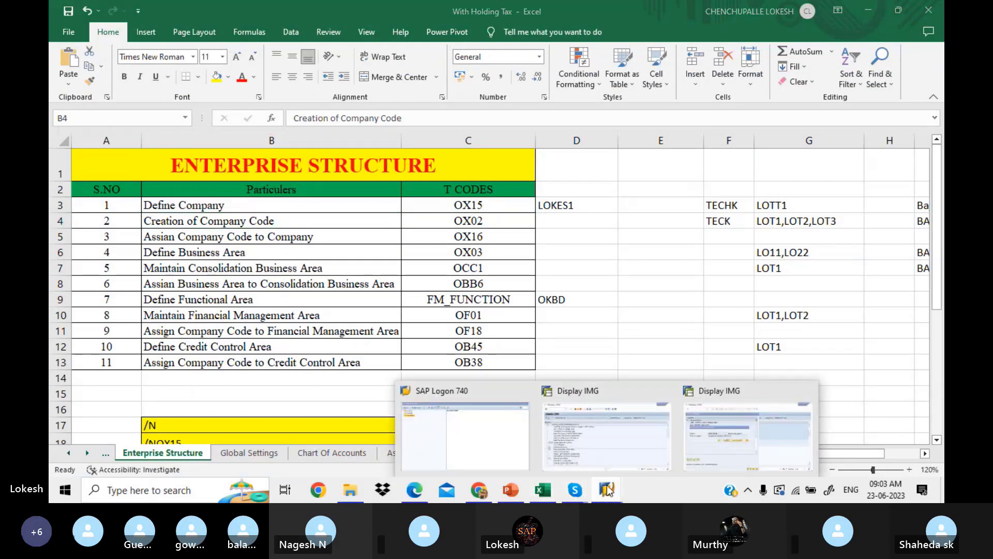
left_click(714, 441)
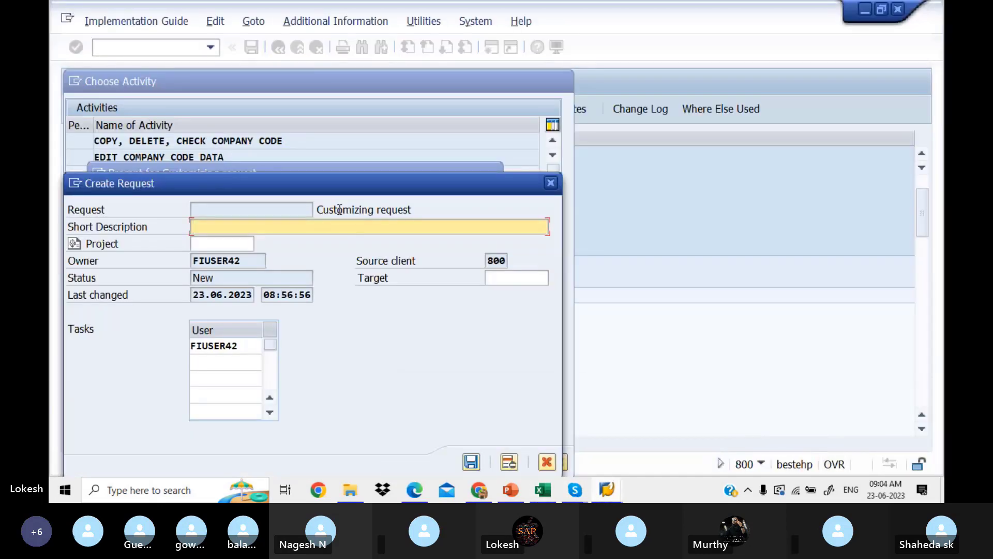
Save request MAHK911938 as 'Creation of Company Code LITPVTLTD' and store company code LIT1 in it.
type("cre")
type("eation o")
type("f Com")
type("pany ")
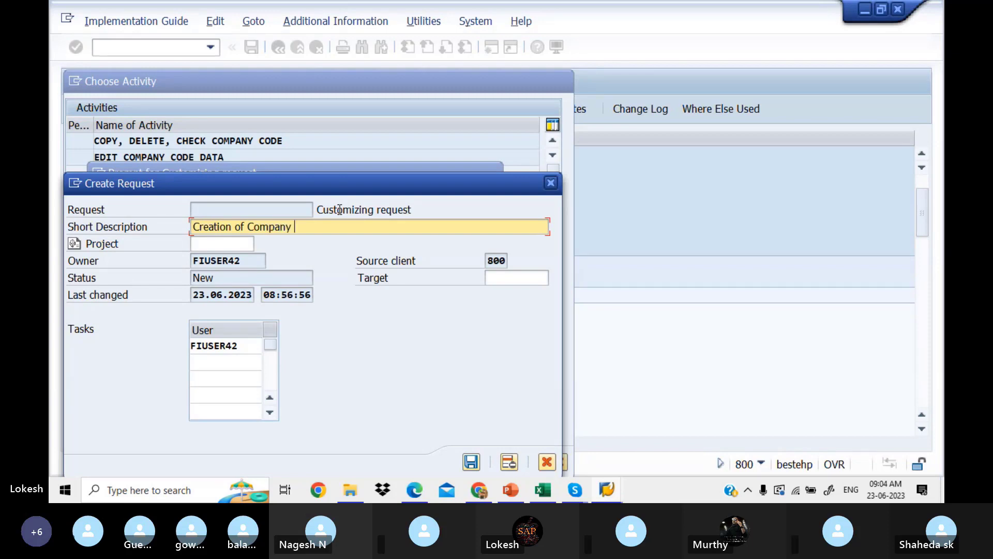
type("Code ")
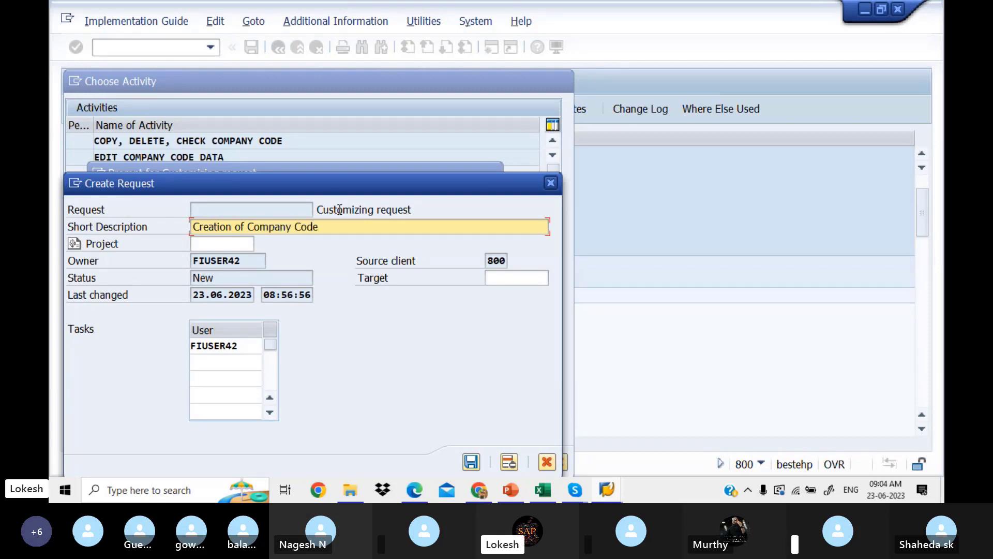
type("lit")
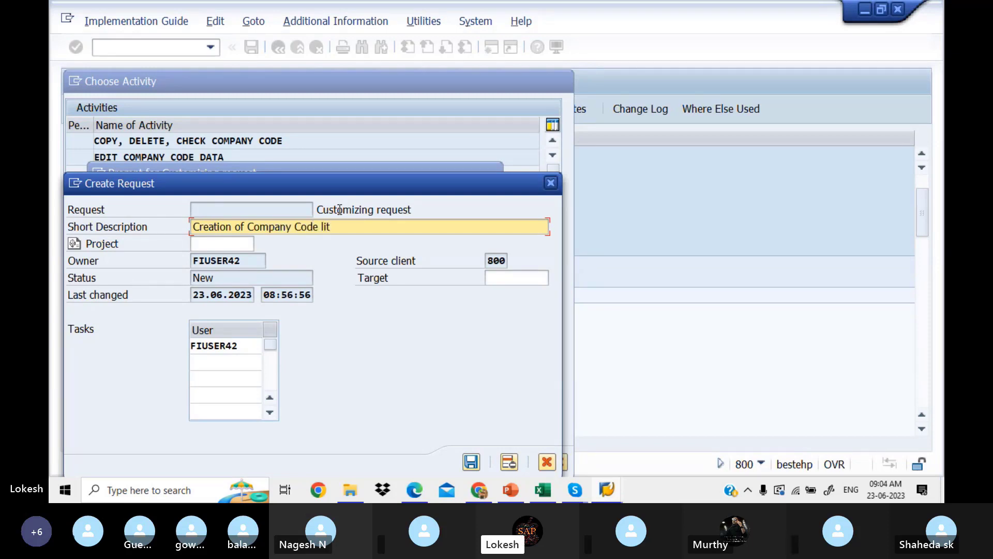
key("BackSpace")
key("BackSpace")
key("BackSpace")
type("LIT")
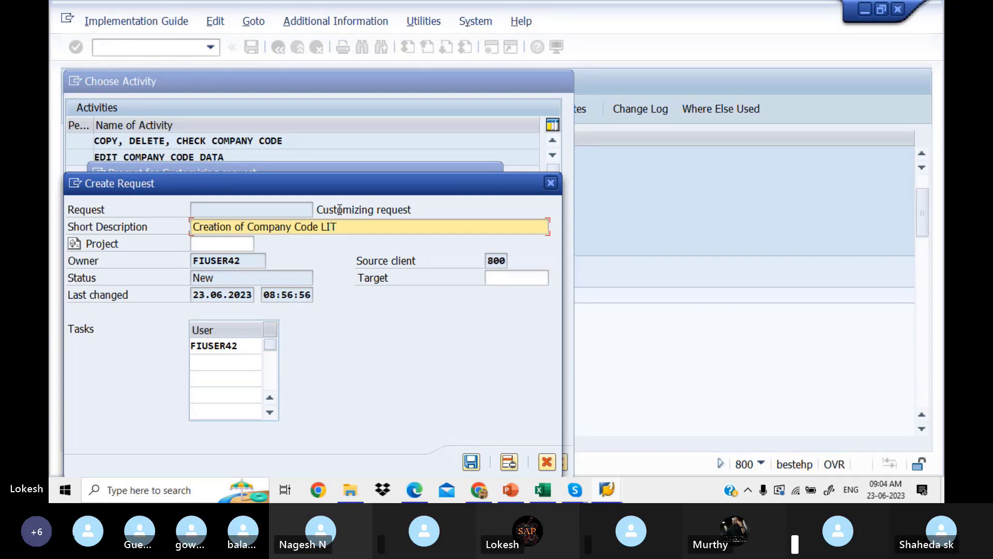
type("PVTLTD")
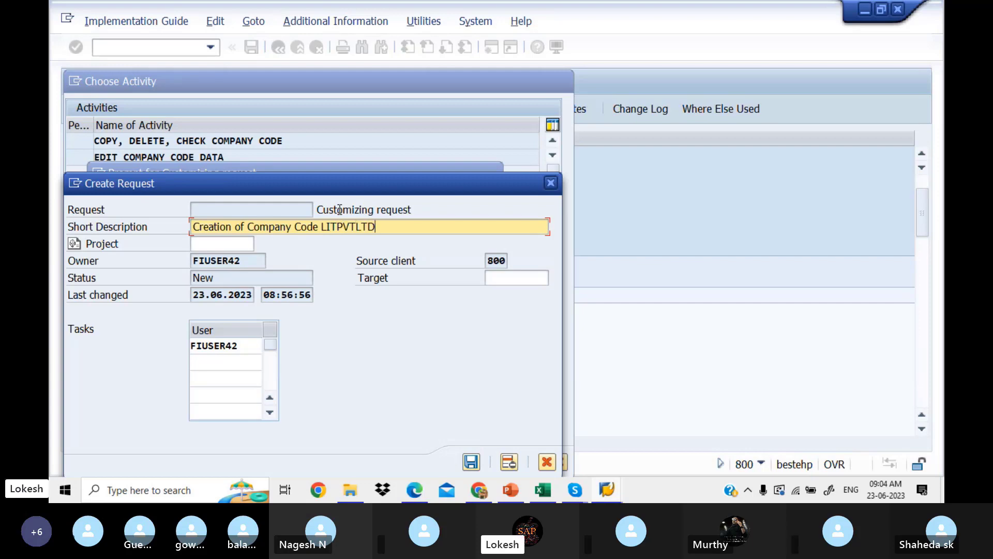
left_click(470, 461)
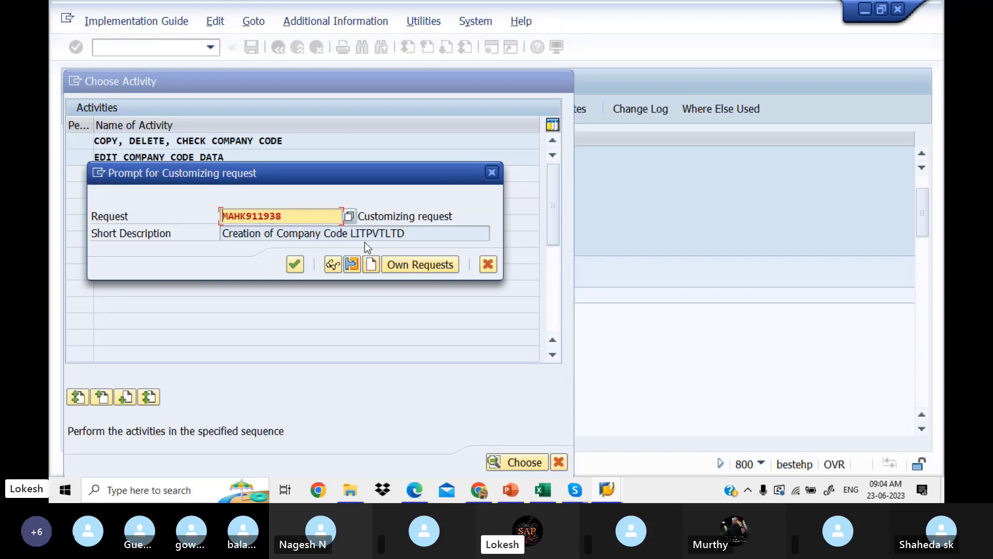
left_click(294, 265)
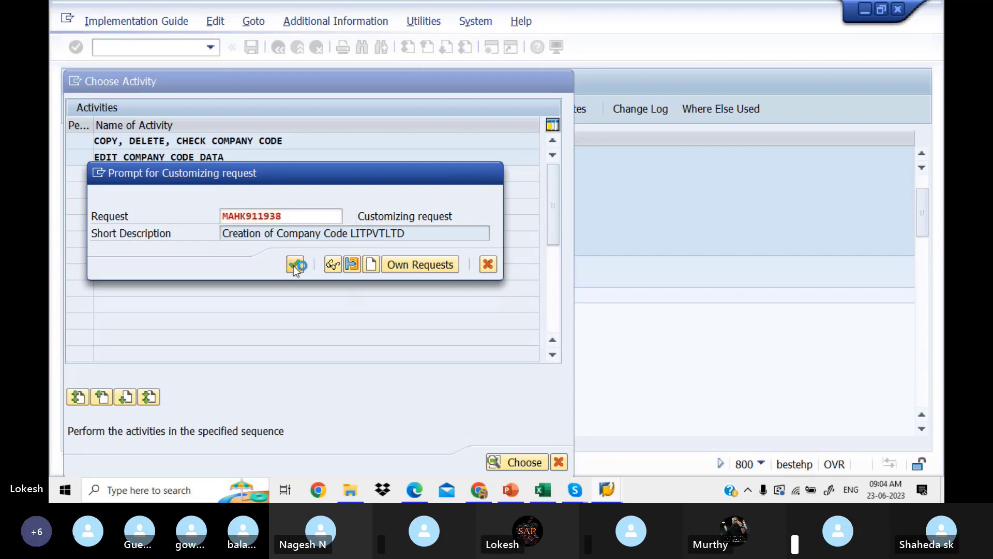
left_click(295, 265)
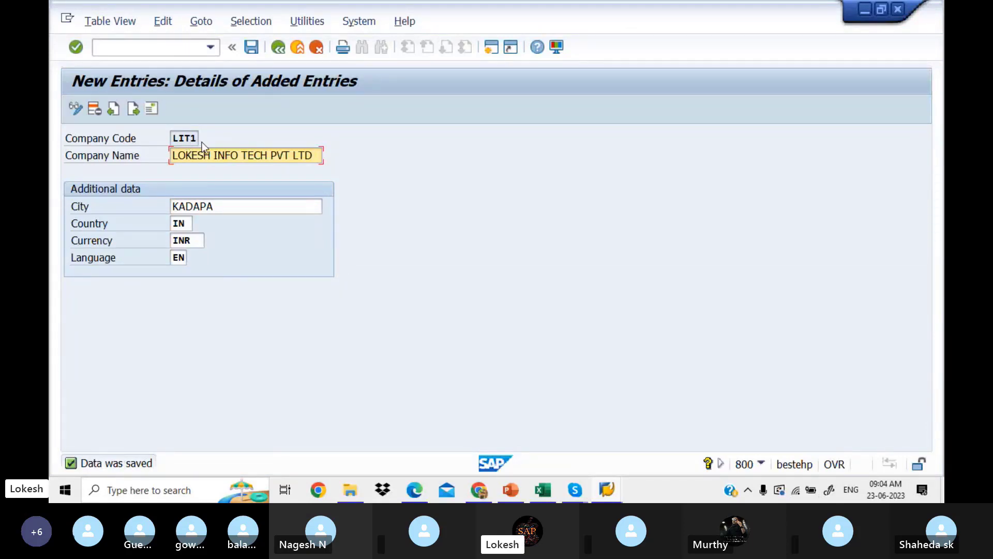
Record LIT1 in Excel cell D4 beside the Creation of Company Code (OX02) step.
left_click(547, 495)
left_click(562, 223)
type("LI")
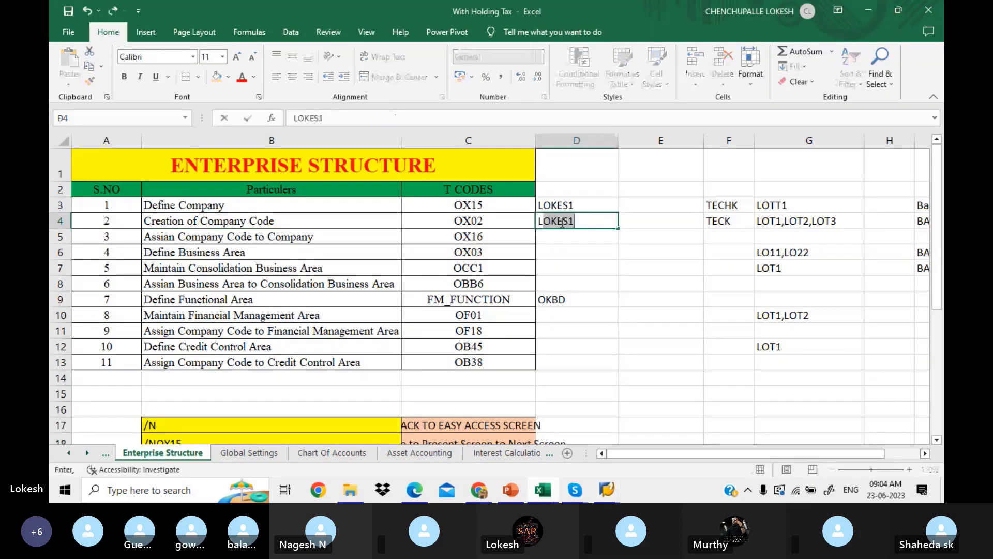
type("T1")
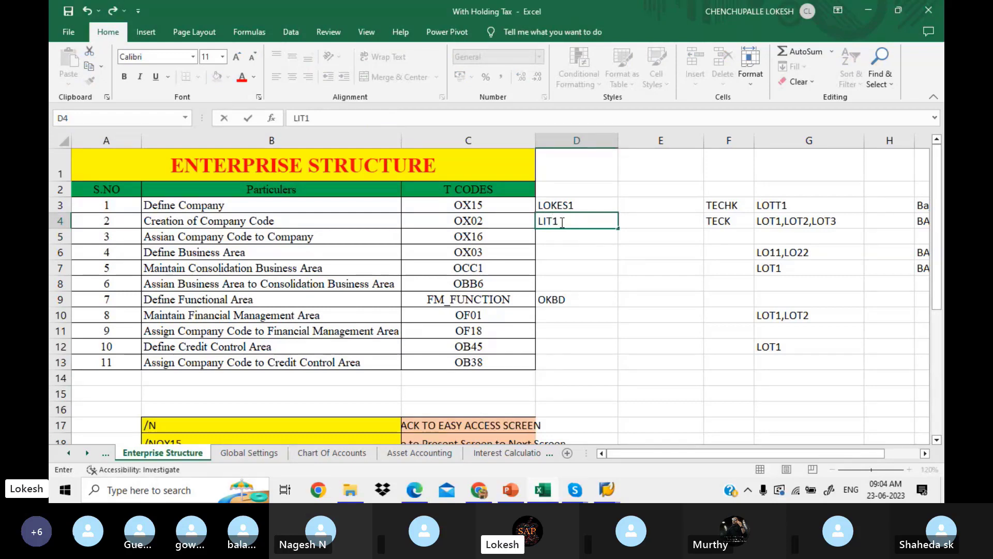
key("Return")
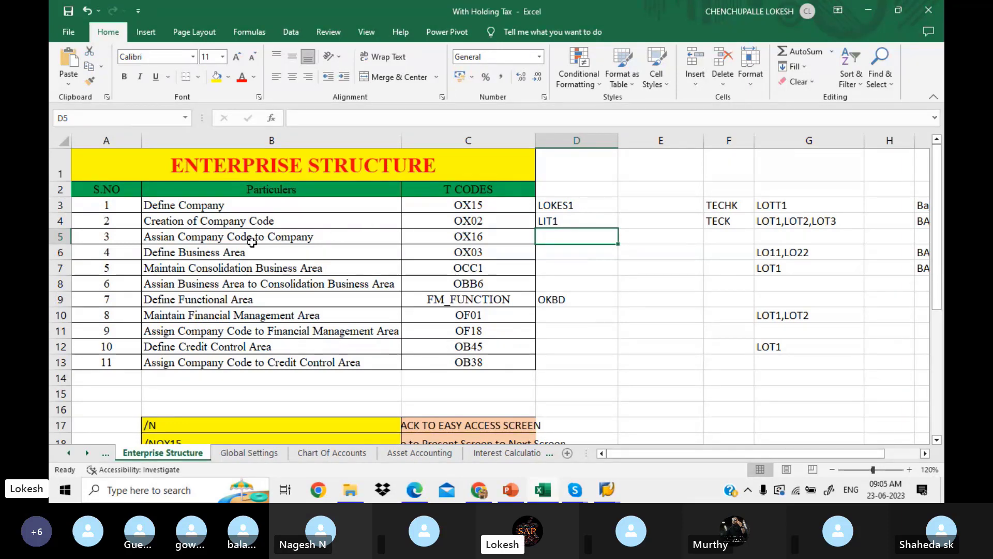
left_click(421, 491)
Scroll the PDF notes to the page 6 OX16 section and highlight Assignment in its navigation path.
key("Down")
key("Down")
key("Down")
key("Down")
key("Down")
key("Down")
key("Down")
key("Down")
key("Down")
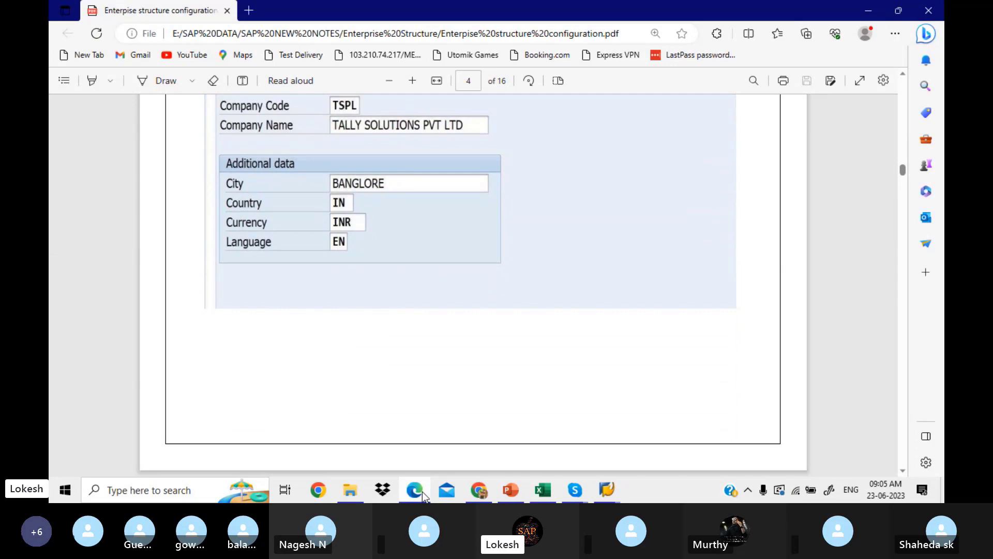
key("Down")
key("Down")
key("Down")
key("Down")
key("Down")
key("Down")
key("Down")
key("Down")
key("Down")
key("Down")
key("Down")
key("Down")
key("Down")
key("Down")
key("Down")
key("Down")
key("Down")
key("Down")
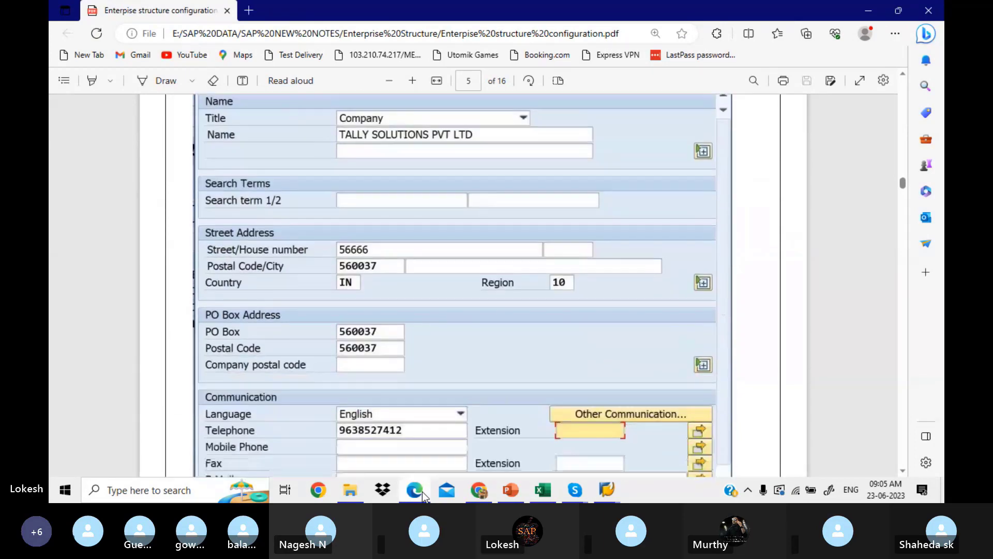
key("Down")
key("Down")
key("Down")
key("Down")
key("Down")
key("Down")
key("Down")
key("Down")
key("Down")
key("Down")
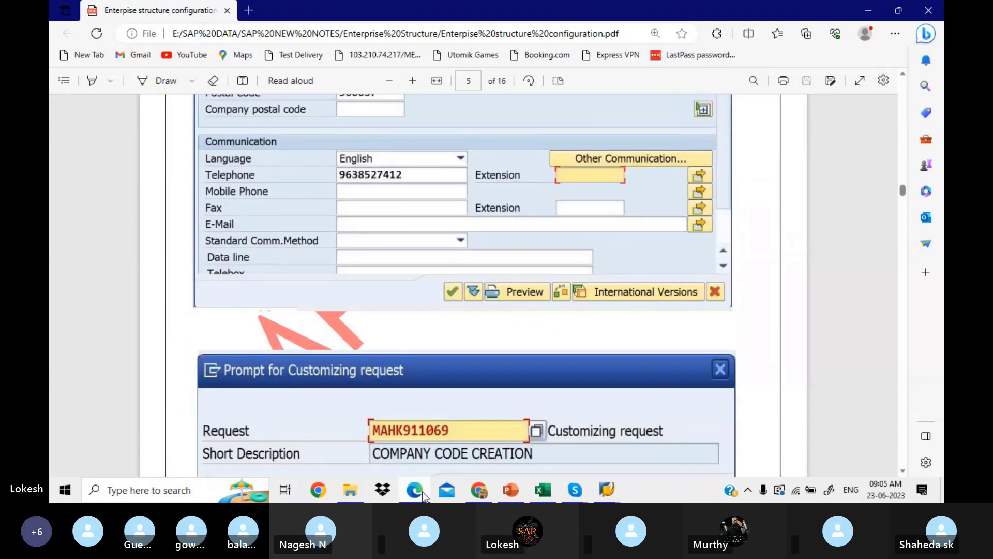
key("Down")
key("Down")
key("Down")
key("Down")
key("Down")
key("Down")
key("Down")
key("Down")
key("Down")
key("Down")
key("Down")
key("Down")
key("Down")
key("Down")
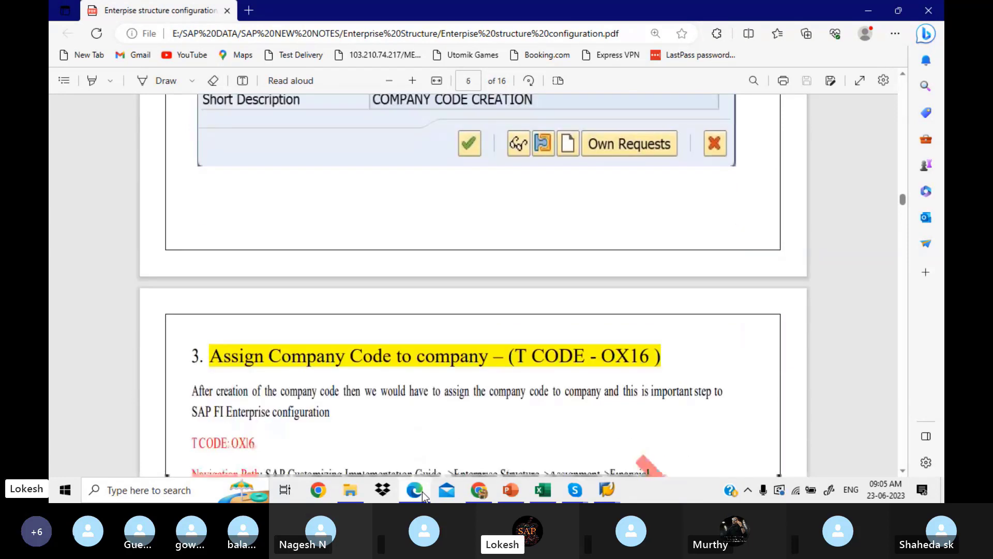
key("Down")
key("Down")
key("Down")
key("Down")
key("Down")
key("Down")
key("Down")
key("Down")
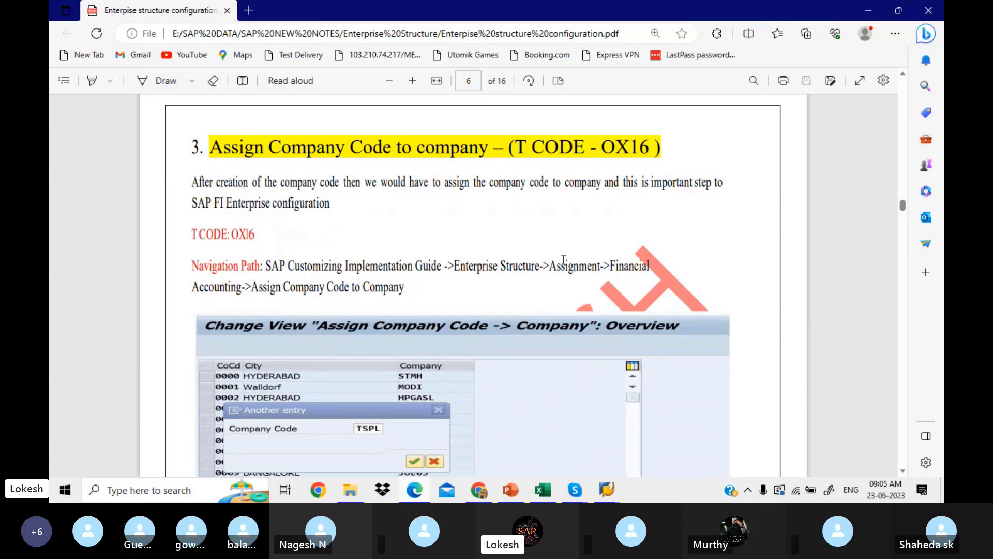
left_click_drag(550, 265, 605, 270)
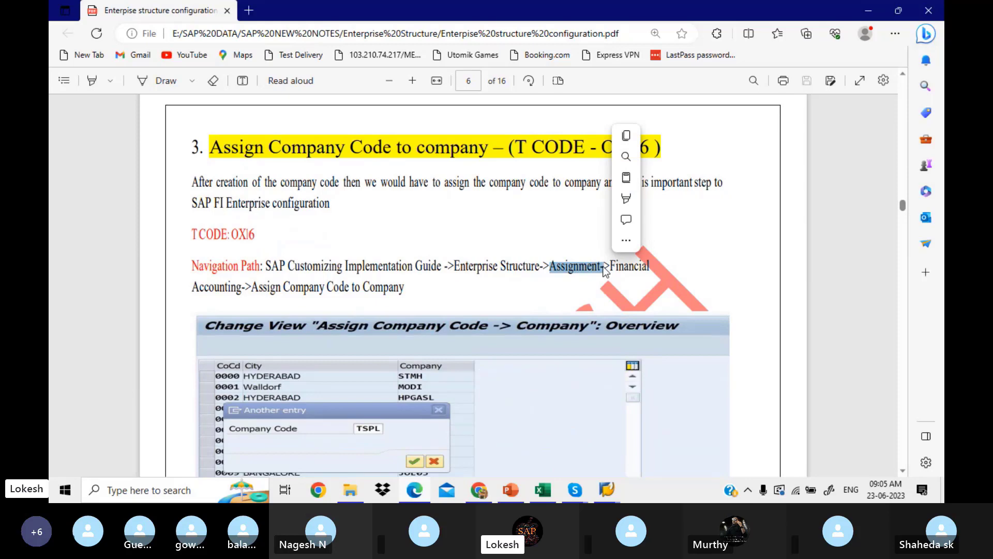
left_click(607, 489)
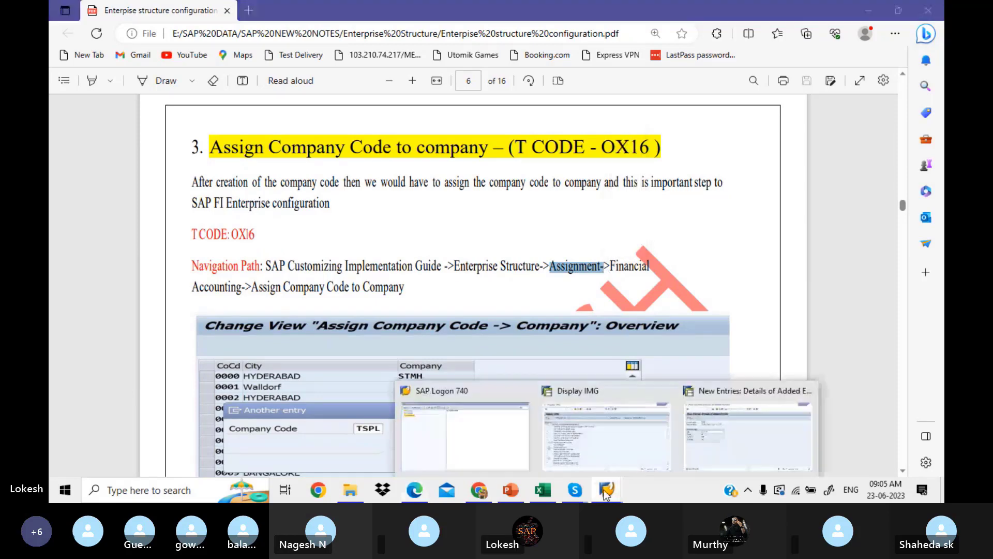
left_click(708, 439)
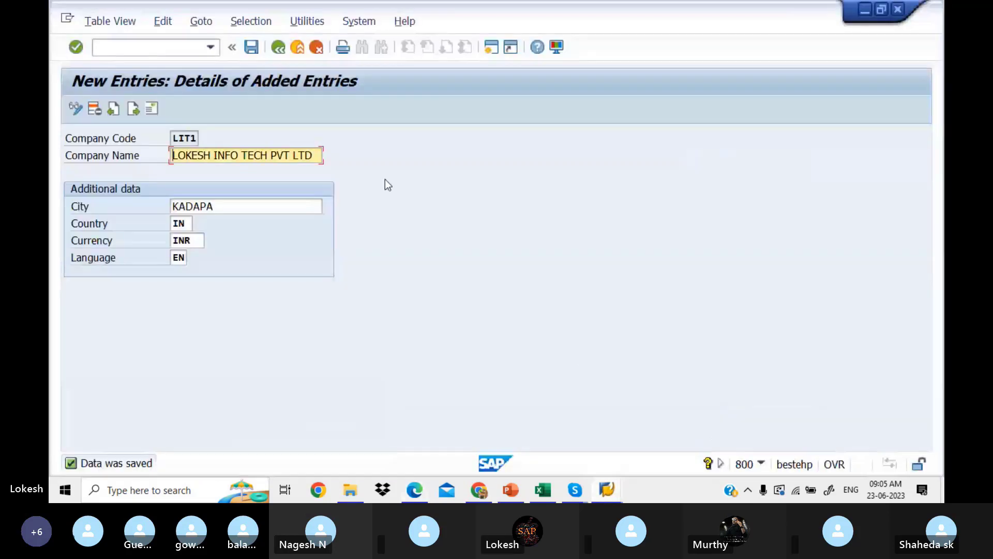
Back out of the company code screens to the implementation guide, dismissing Choose Activity.
left_click(283, 48)
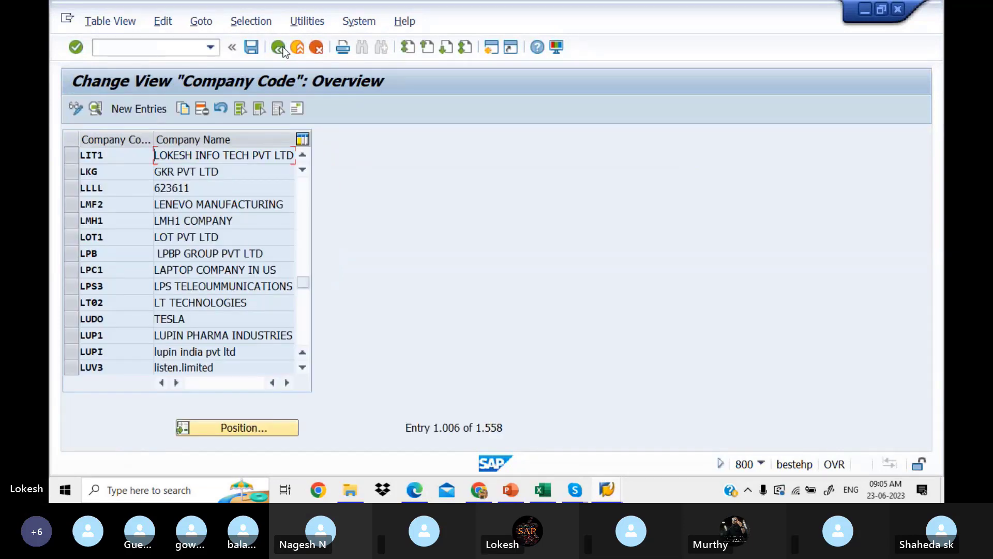
left_click(279, 48)
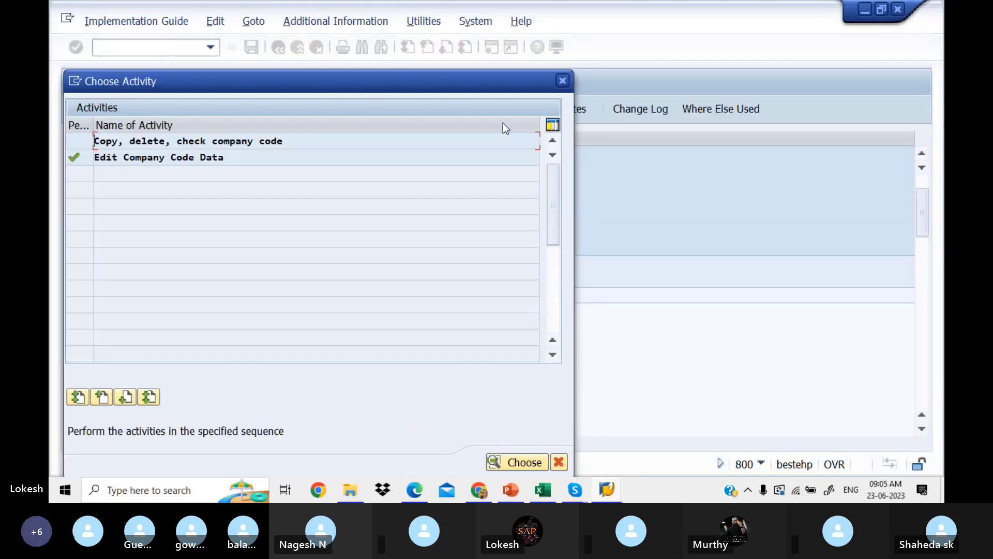
left_click(563, 81)
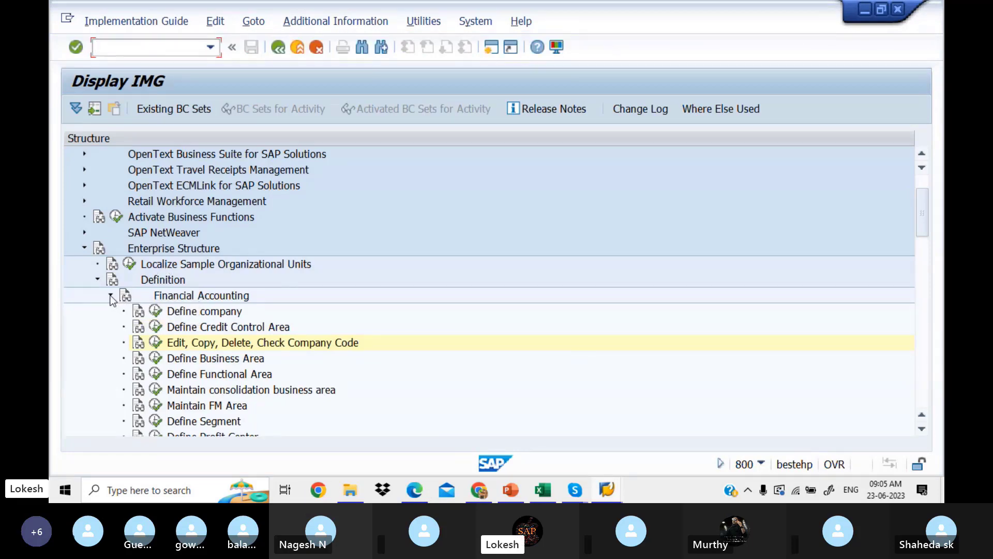
Expand Assignment > Financial Accounting and run Assign company code to company.
left_click(111, 296)
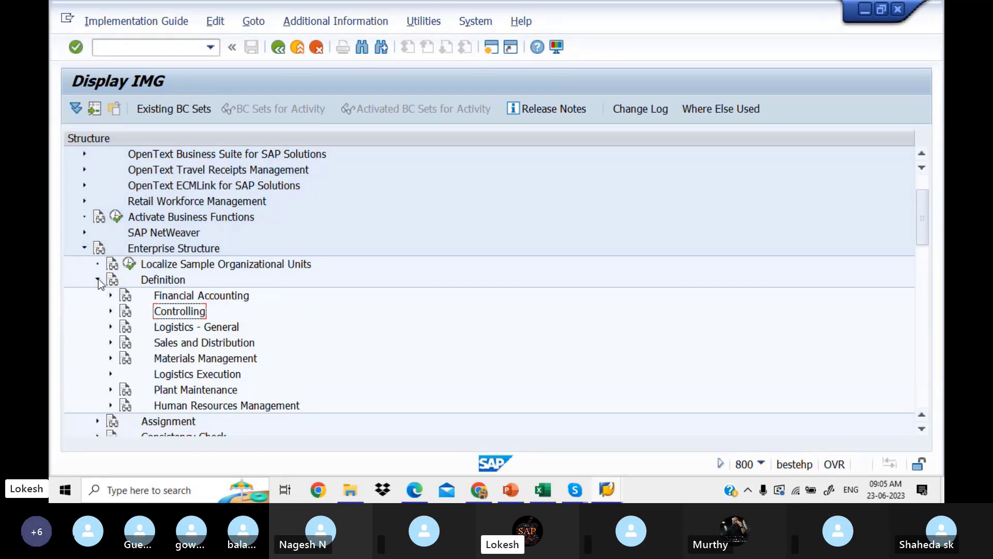
left_click(97, 280)
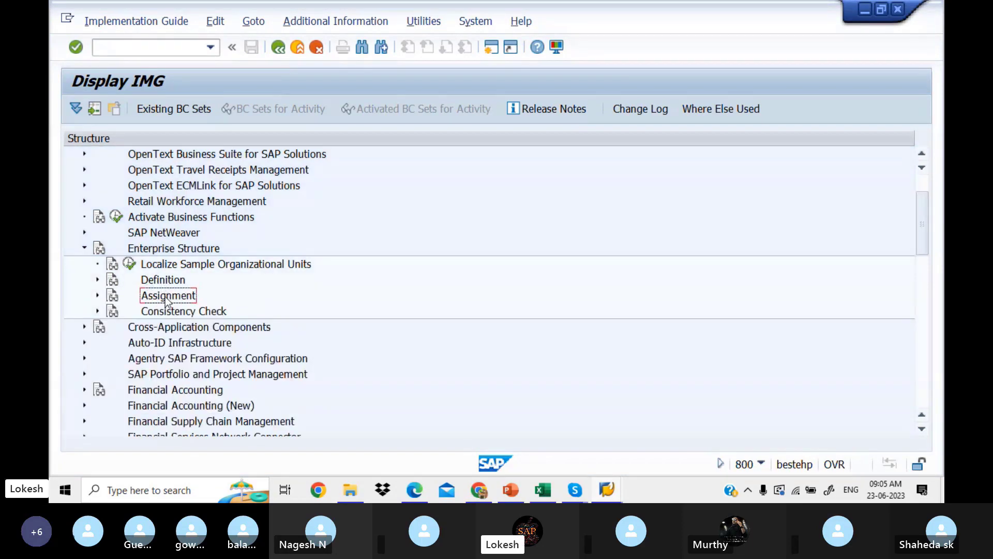
left_click(98, 296)
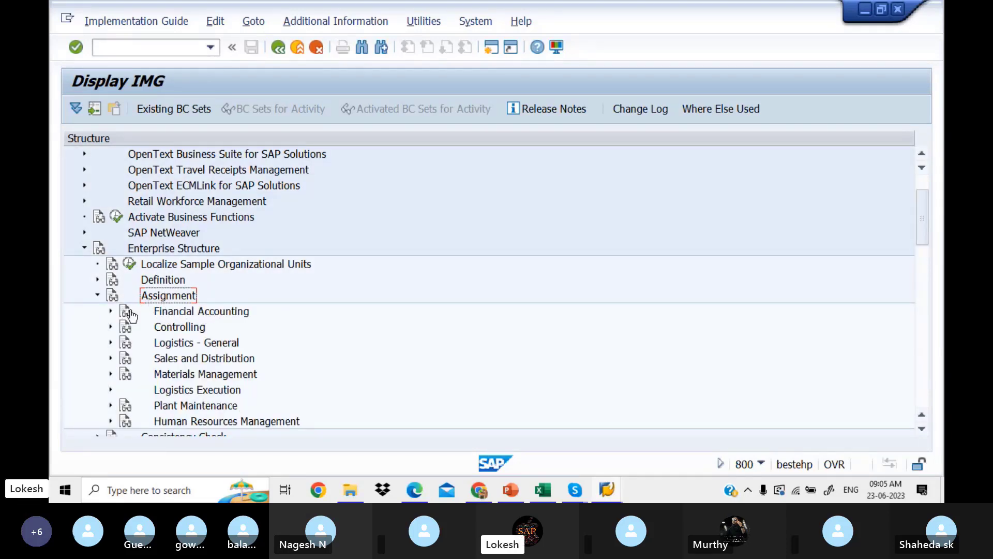
left_click(110, 311)
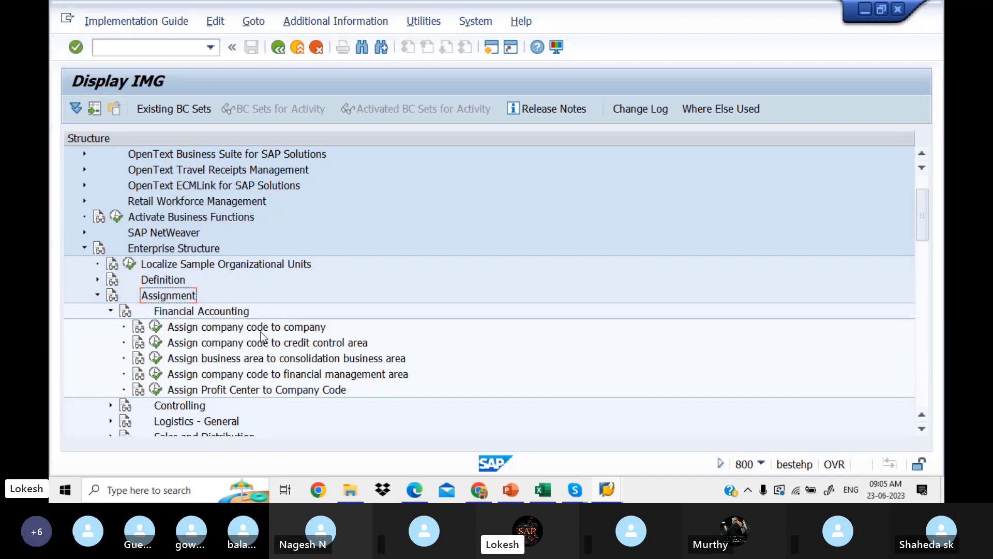
left_click(139, 329)
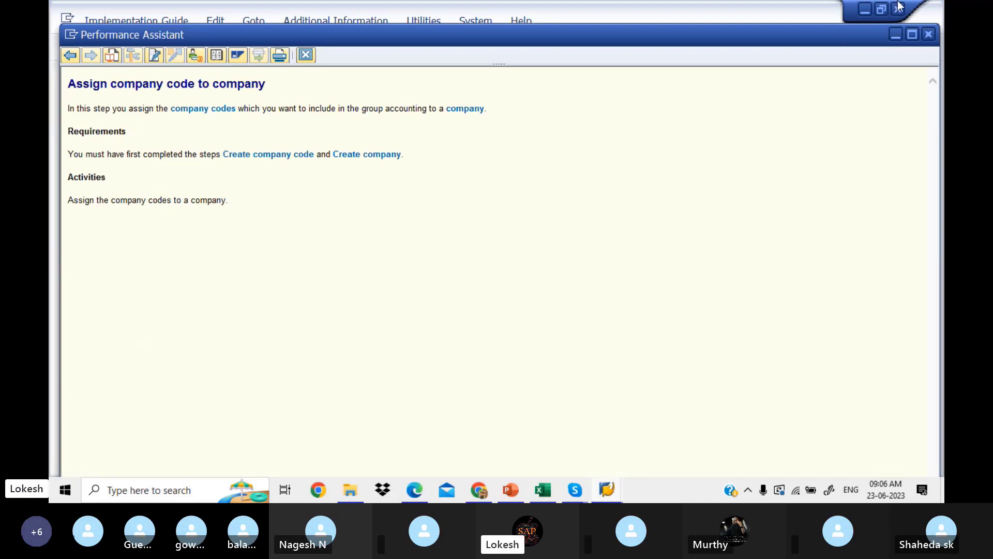
left_click(928, 35)
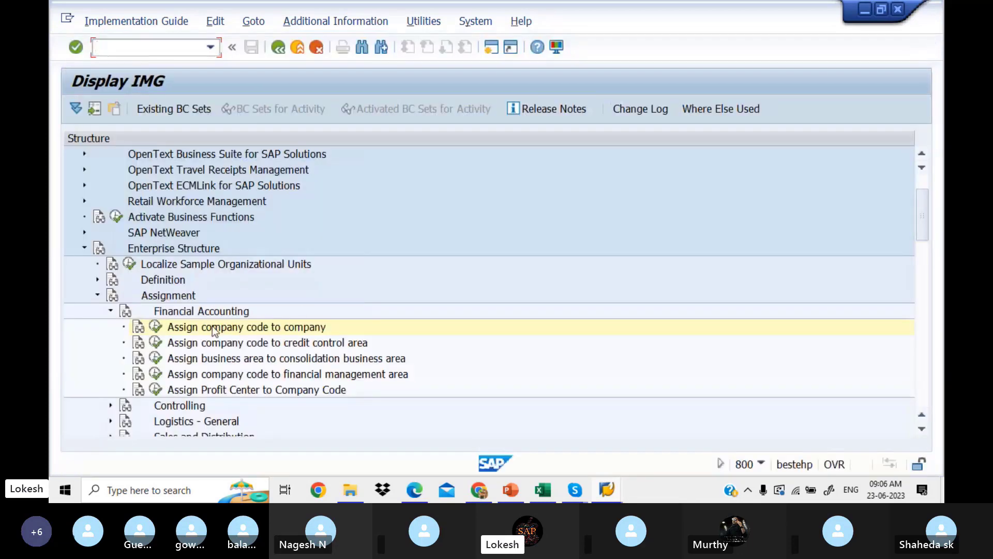
left_click(155, 327)
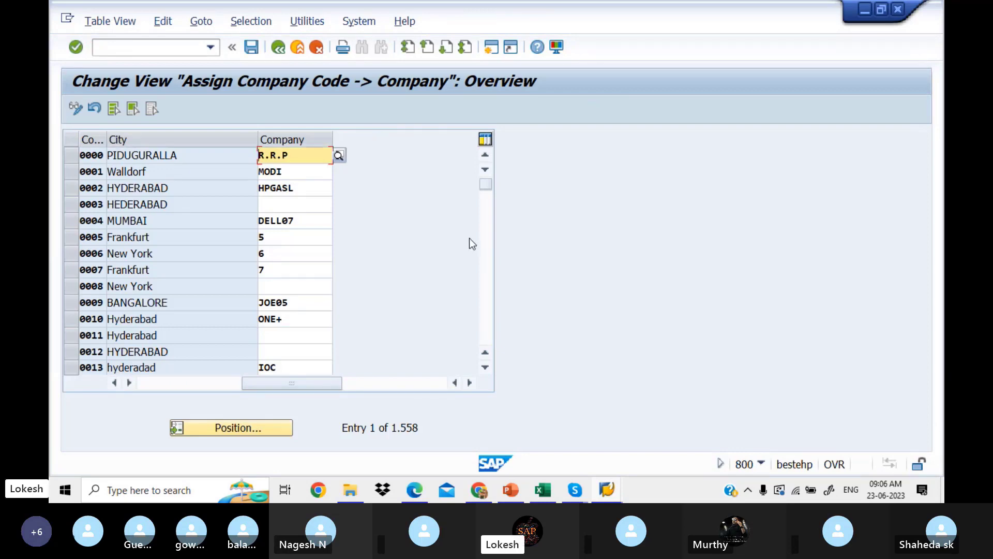
Open the Position dialog and check company code LIT1 in Excel cell D4.
left_click(485, 257)
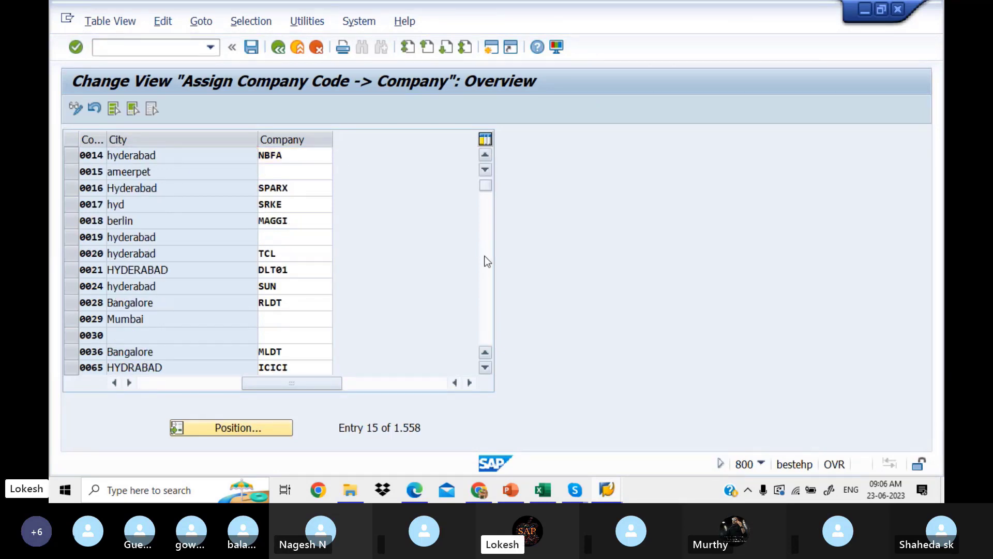
left_click(486, 260)
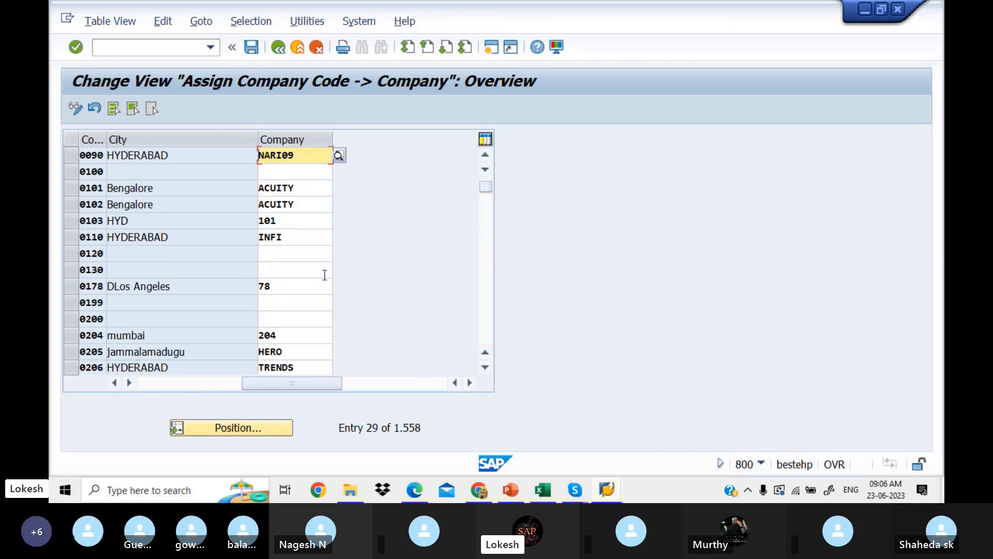
left_click(259, 429)
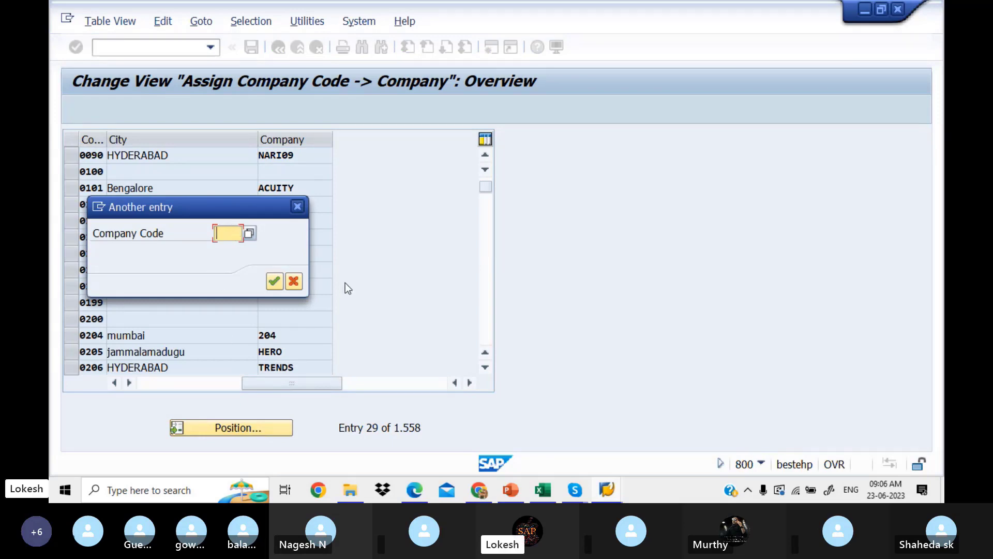
left_click(547, 489)
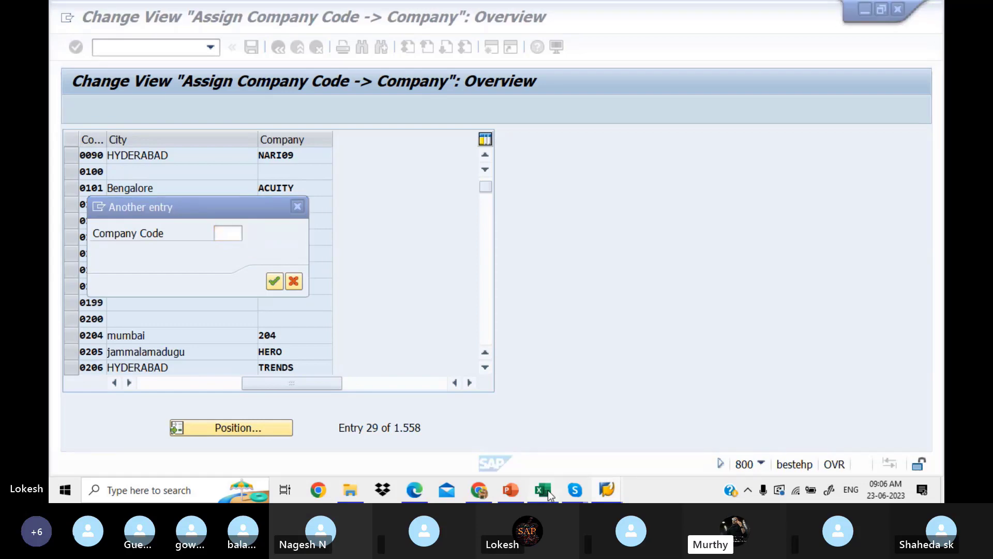
left_click(572, 221)
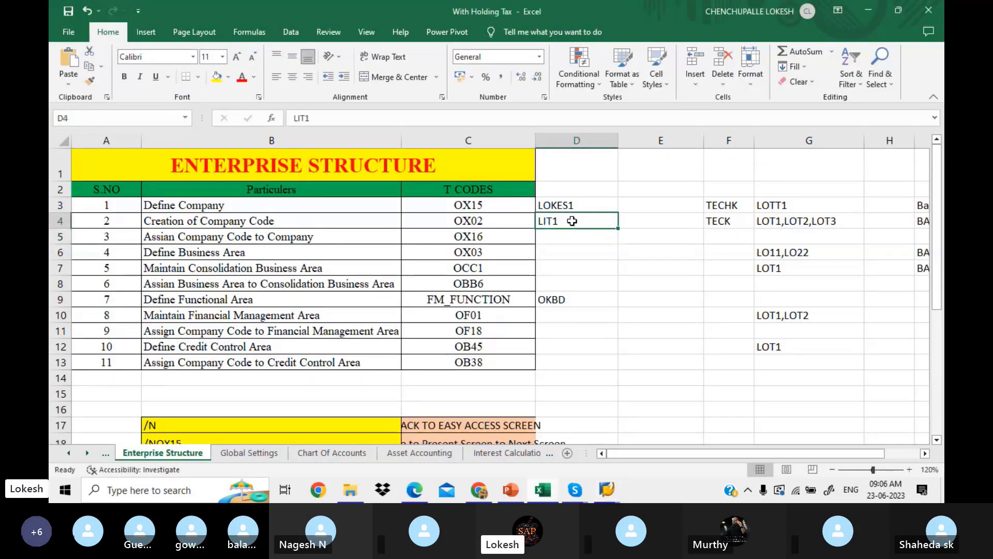
left_click(609, 493)
left_click(711, 436)
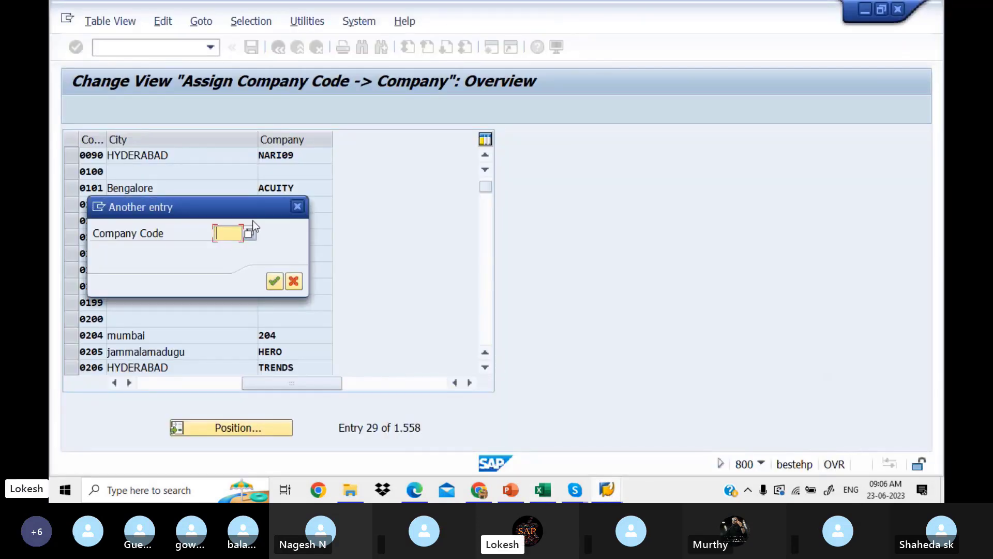
Find LIT1 in the company code search help and jump the table to it.
left_click(249, 233)
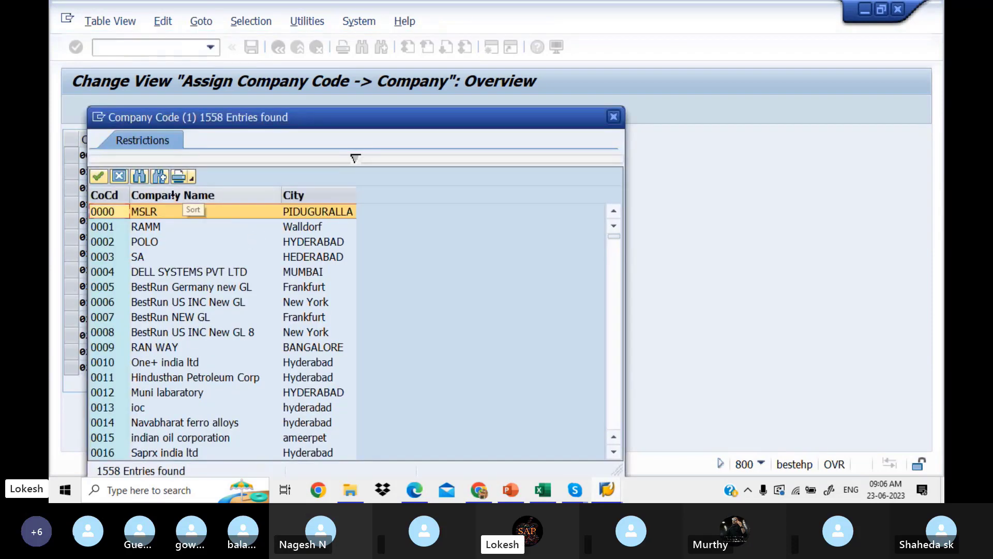
left_click(141, 178)
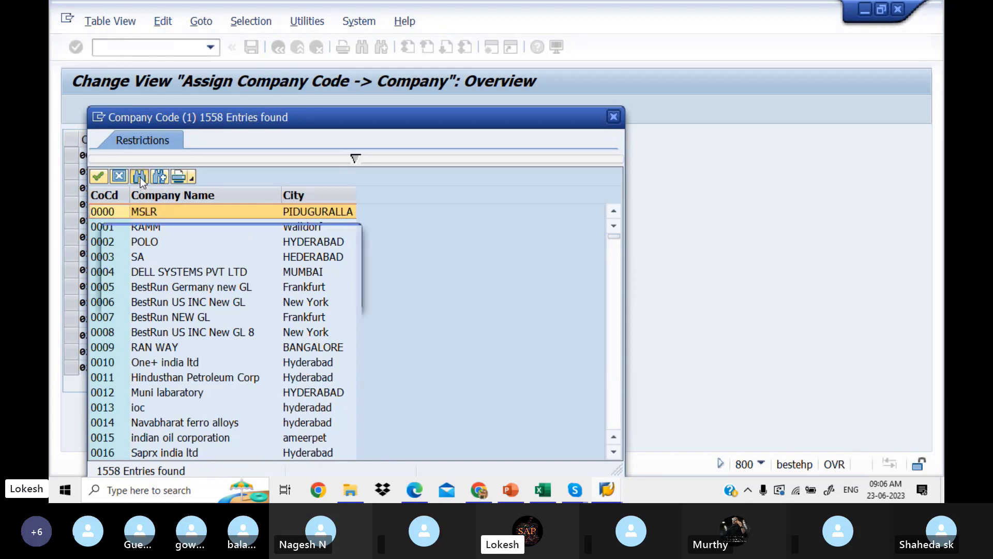
type("LIT1")
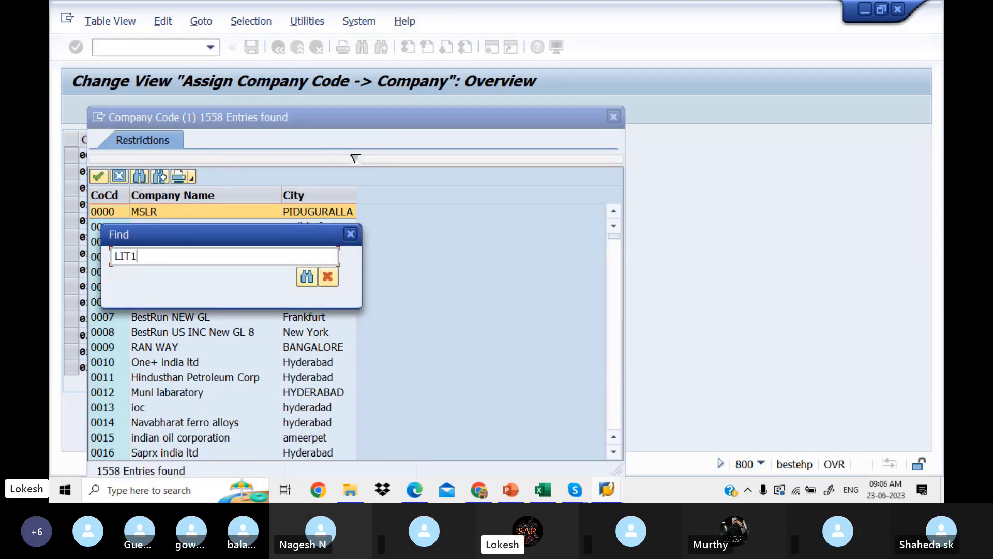
key("Return")
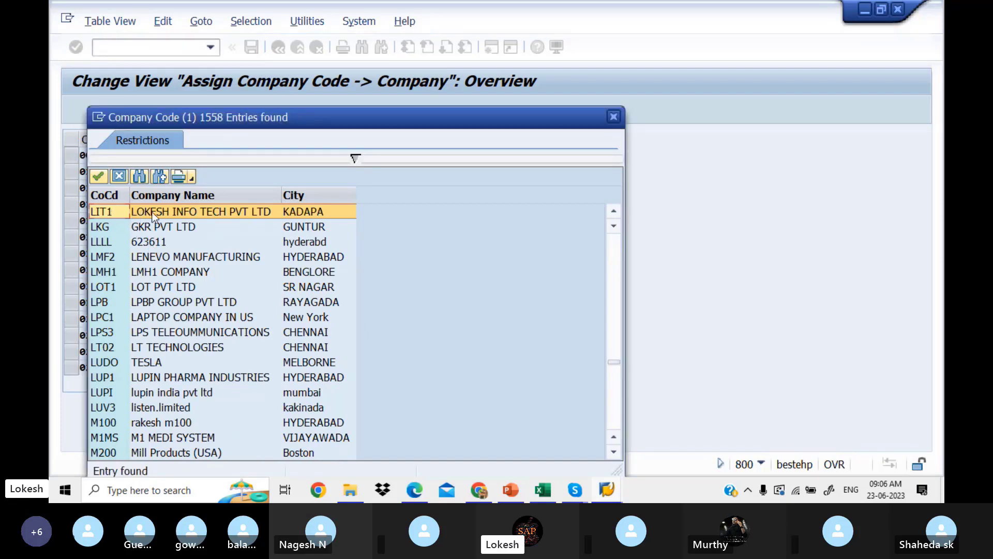
double_click(234, 210)
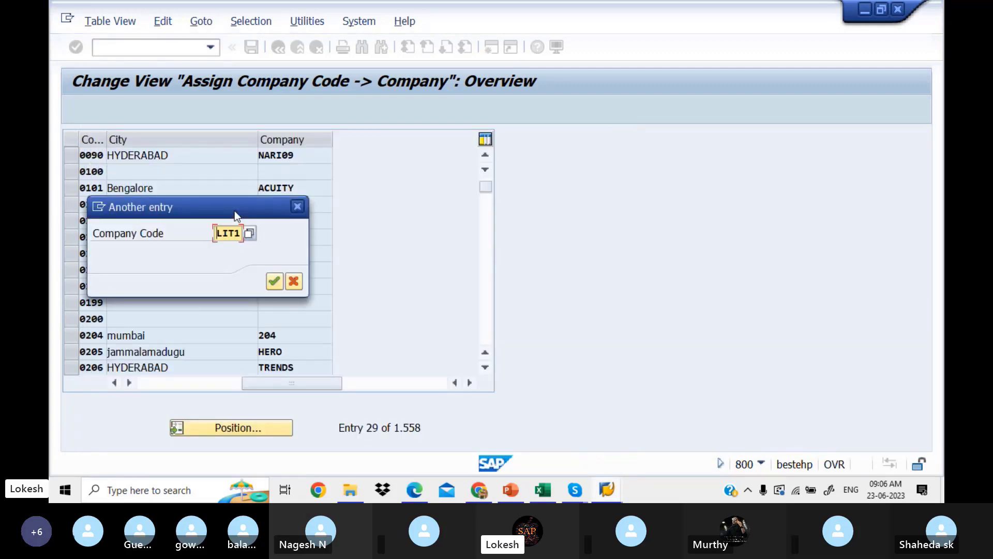
left_click(278, 279)
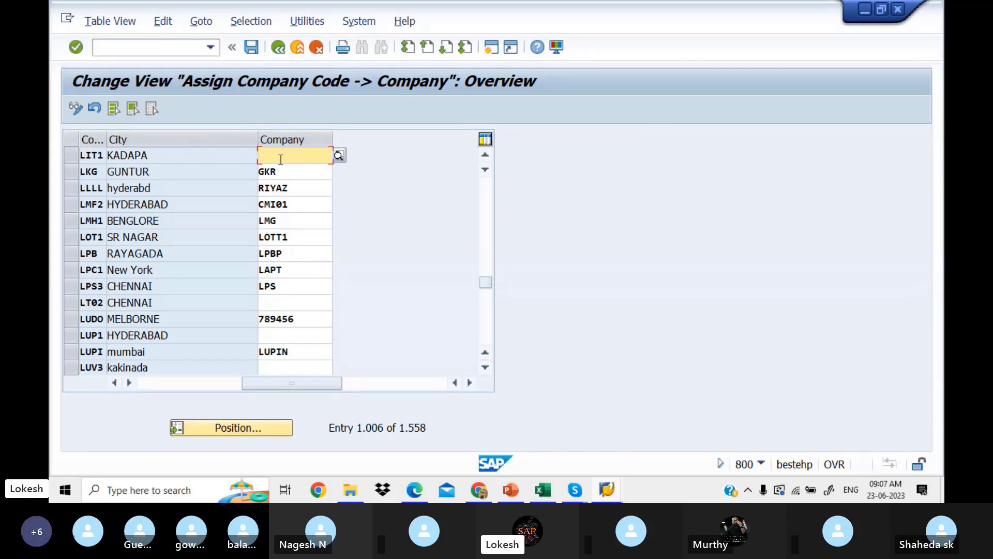
Check the company in Excel and search LIT1's company list for LOKES, closing it unchosen.
left_click(551, 486)
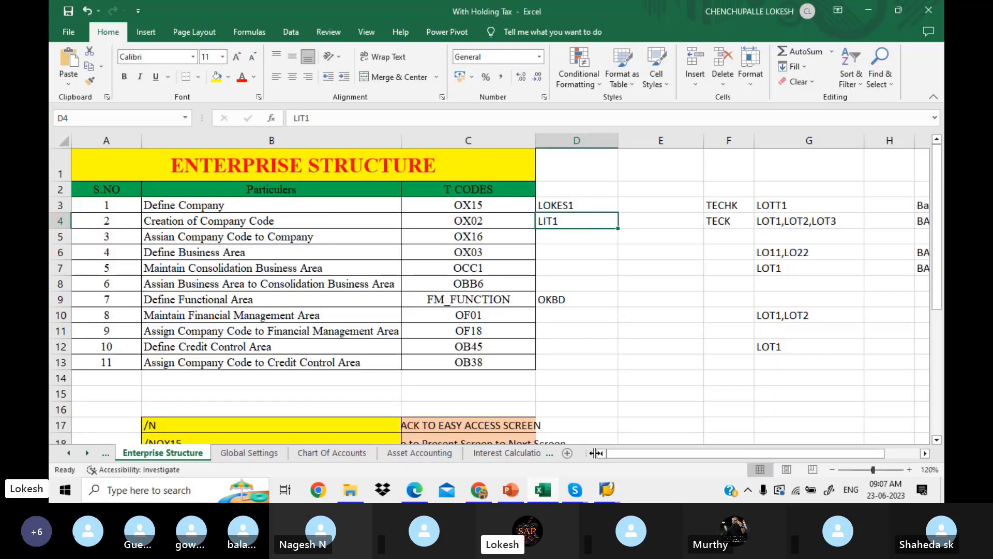
mouse_move(606, 489)
left_click(706, 443)
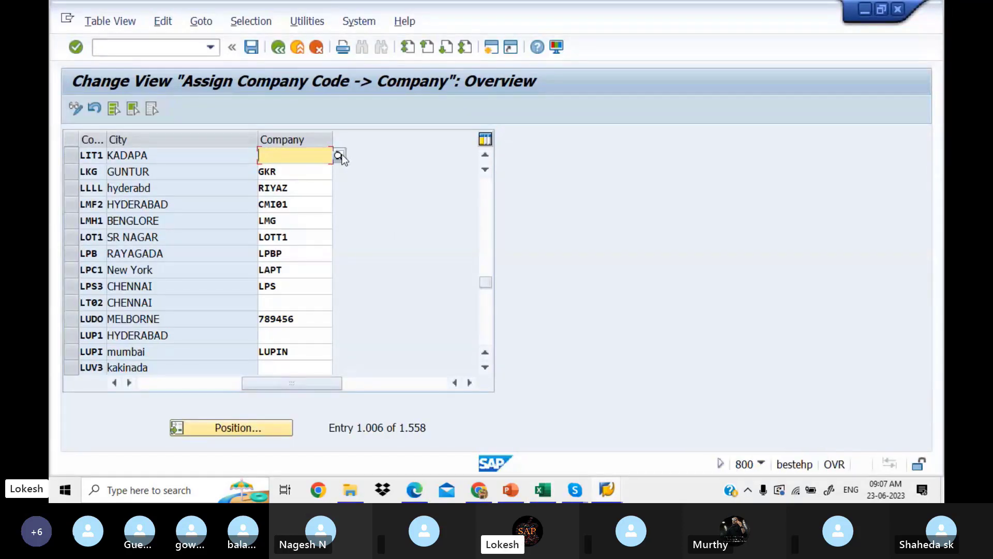
left_click(340, 155)
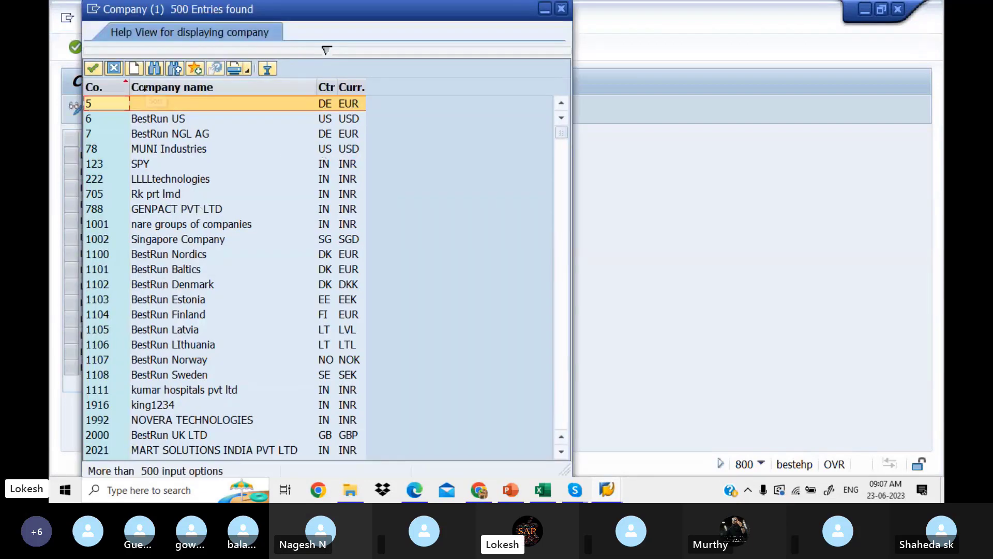
left_click(153, 69)
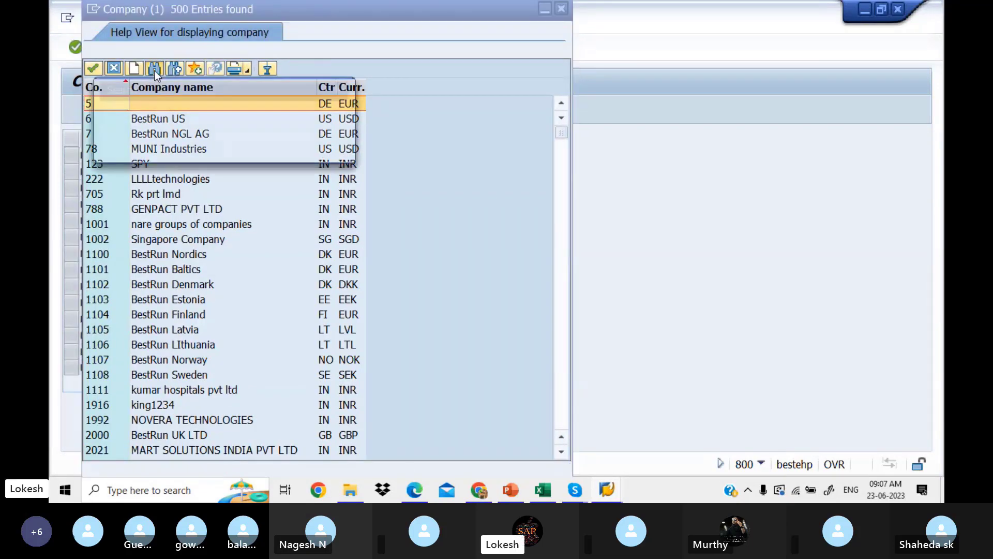
type("LOKES1")
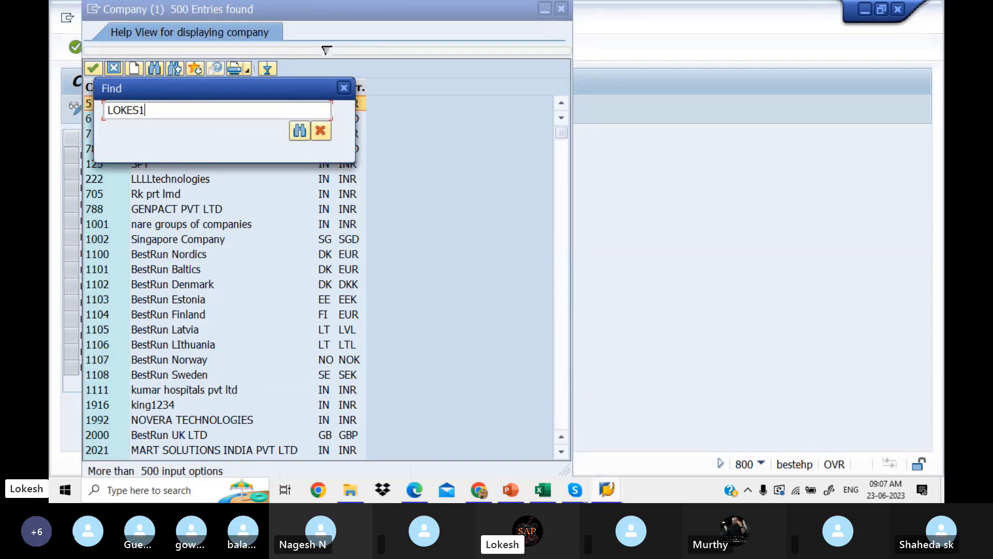
key("Return")
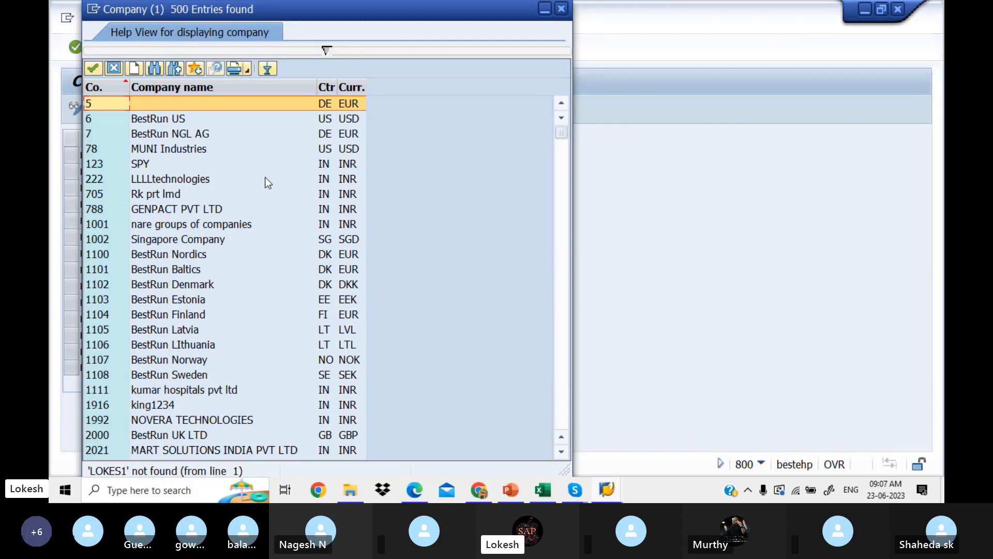
left_click(563, 271)
left_click(563, 271)
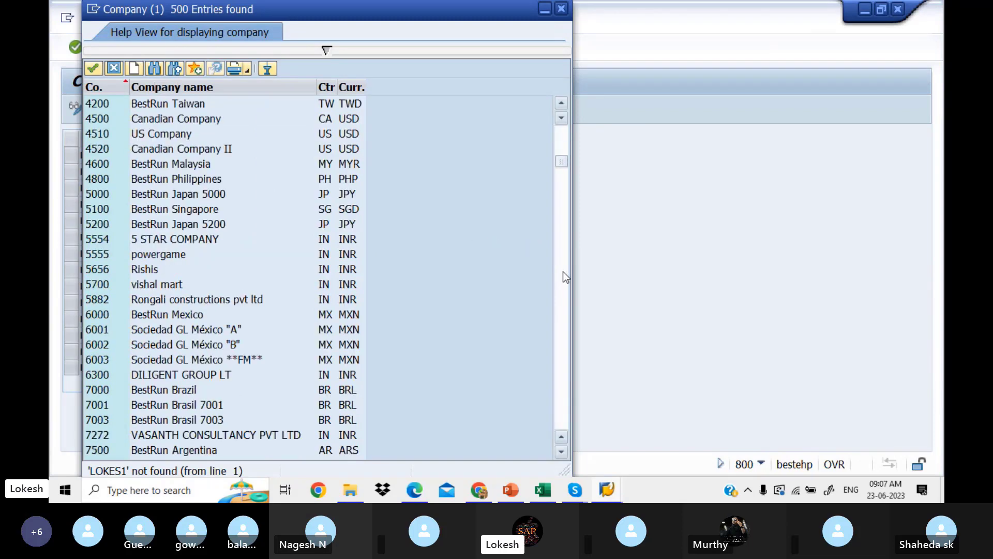
left_click(563, 271)
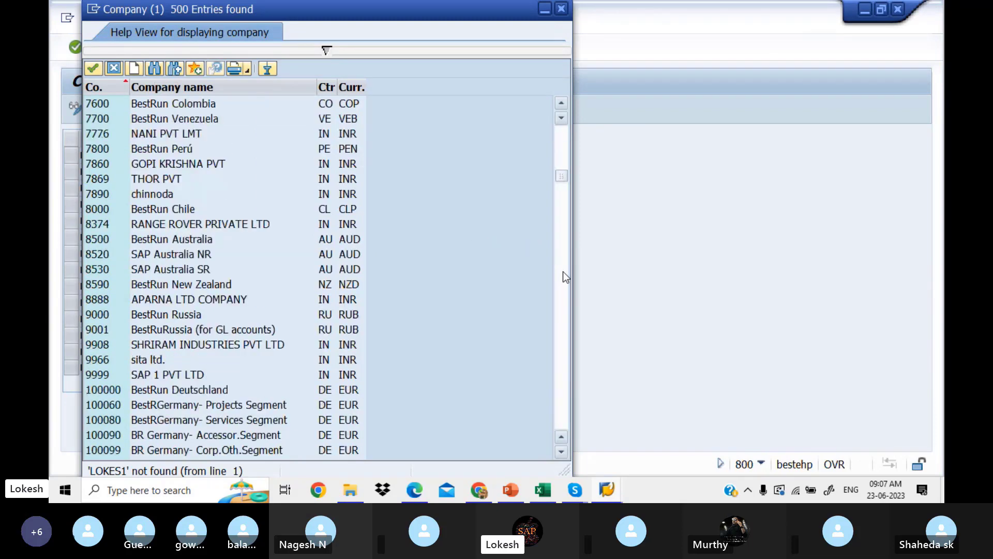
left_click(562, 9)
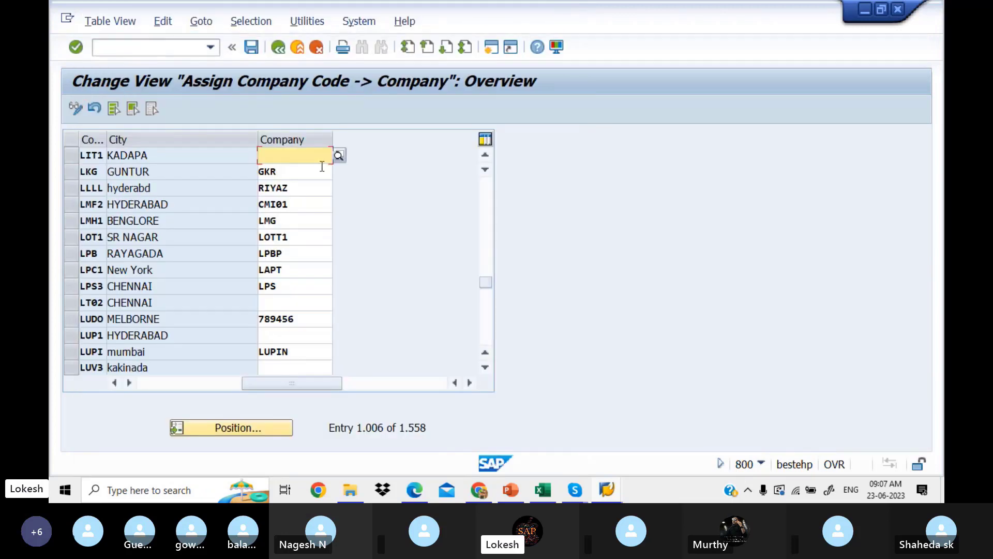
Enter LOKES1 as LIT1's company and save the assignment.
type("LOK")
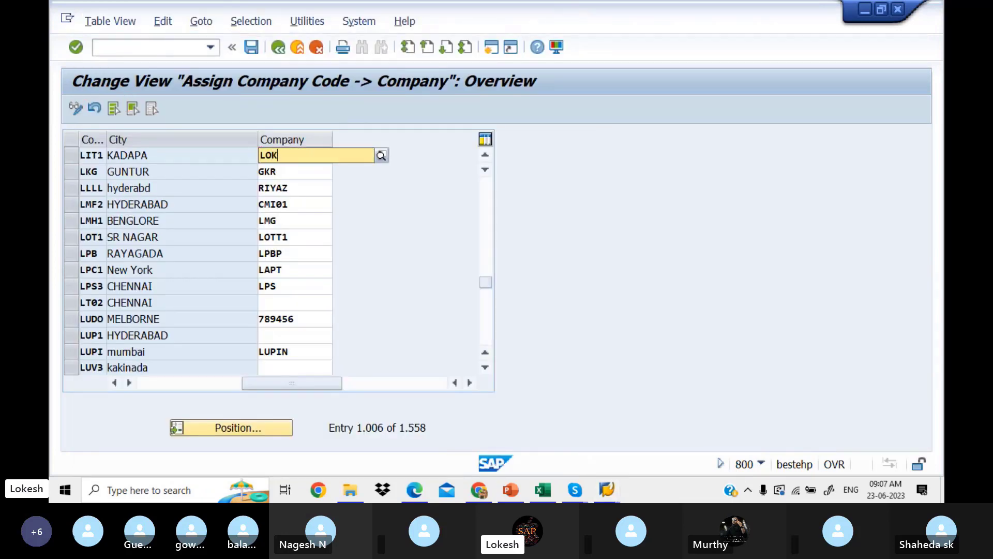
type("ES1")
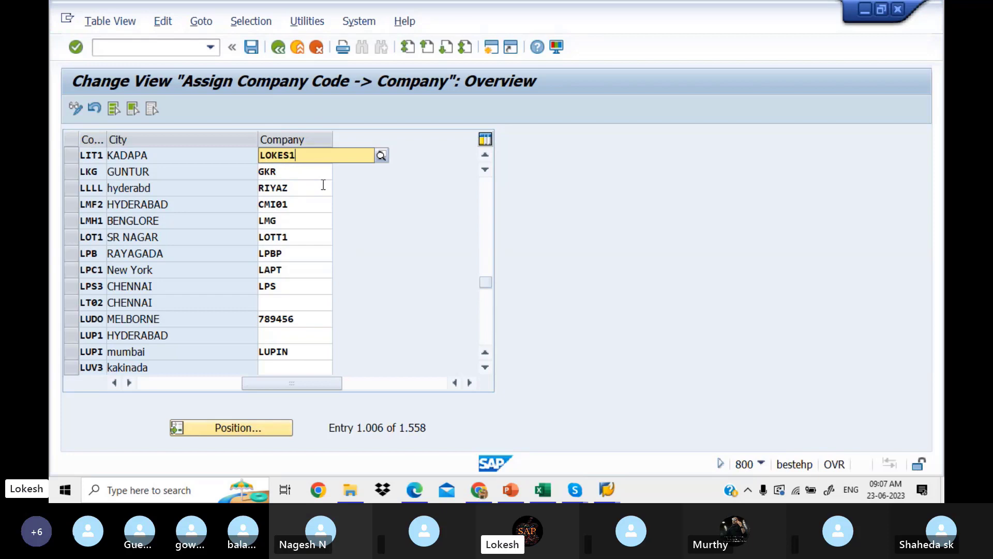
key("Down")
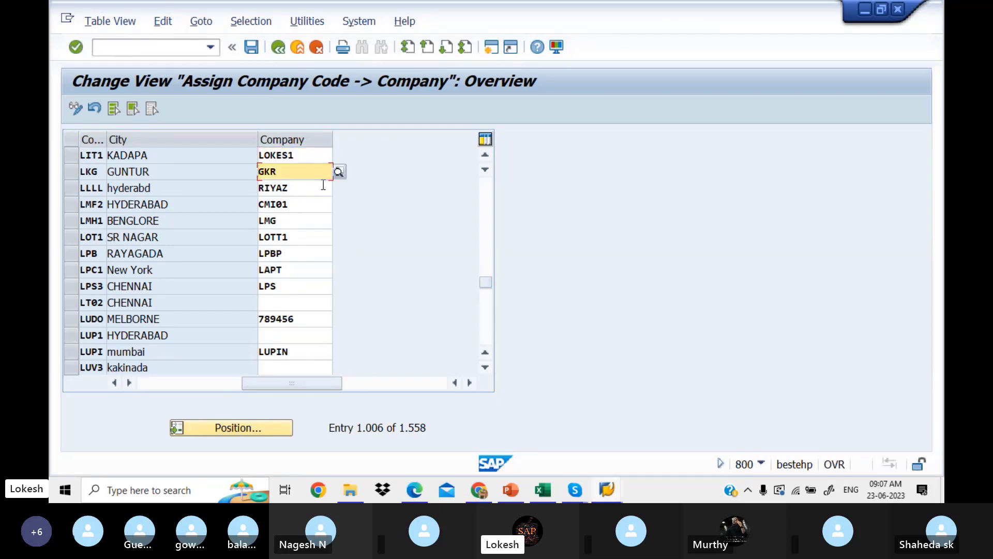
left_click(321, 154)
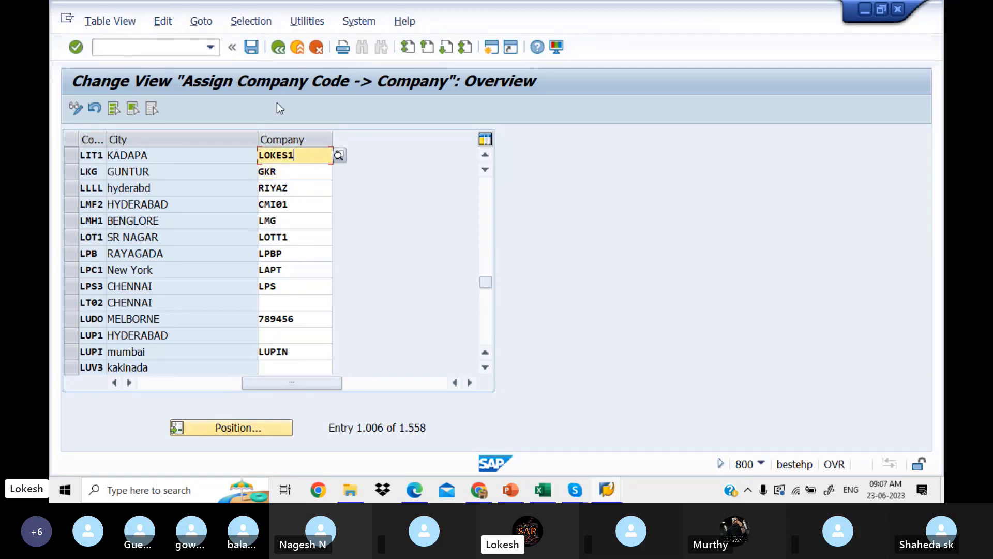
left_click(252, 48)
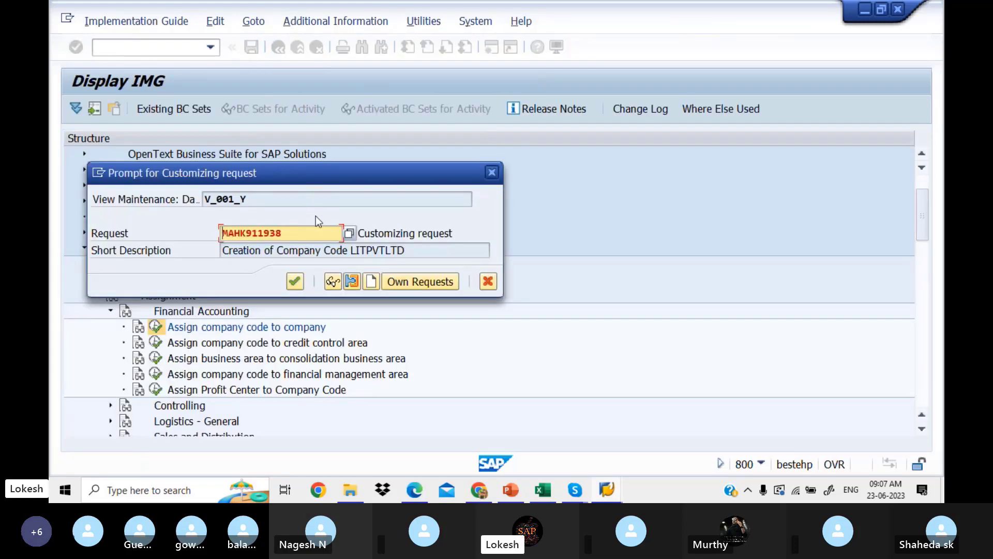
Start a new request described 'Asign' and copy the Assian Company Code to Company label from Excel B5.
left_click(372, 282)
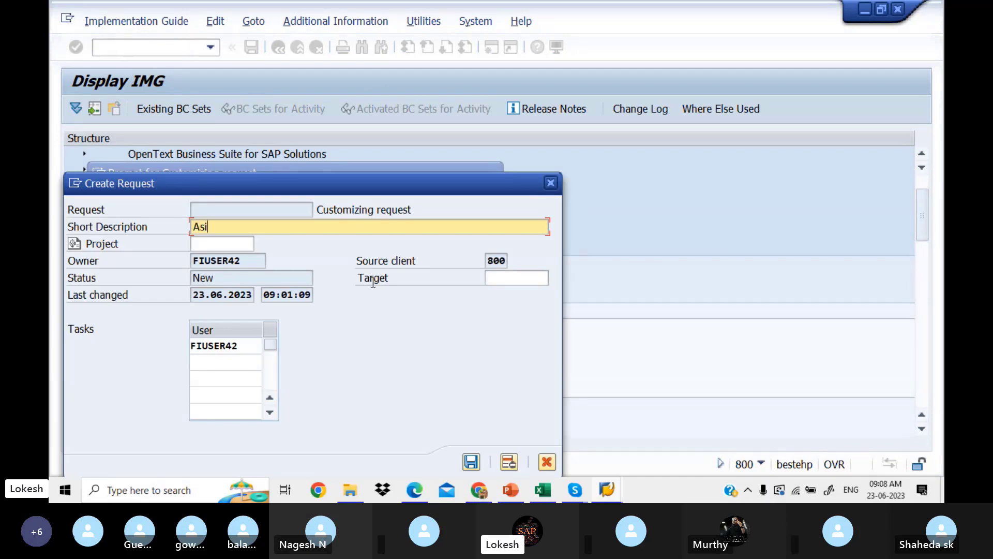
type("Asign")
left_click(536, 491)
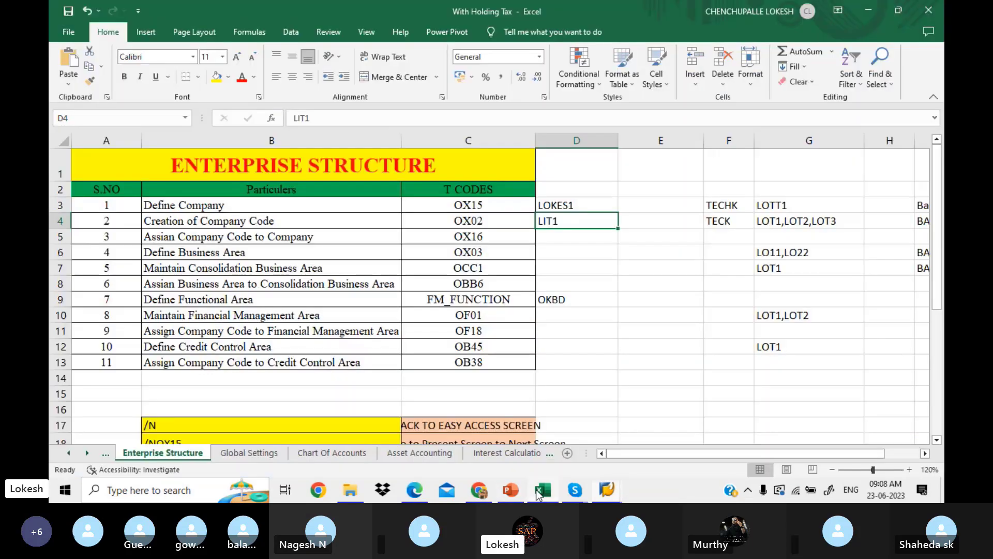
left_click(346, 238)
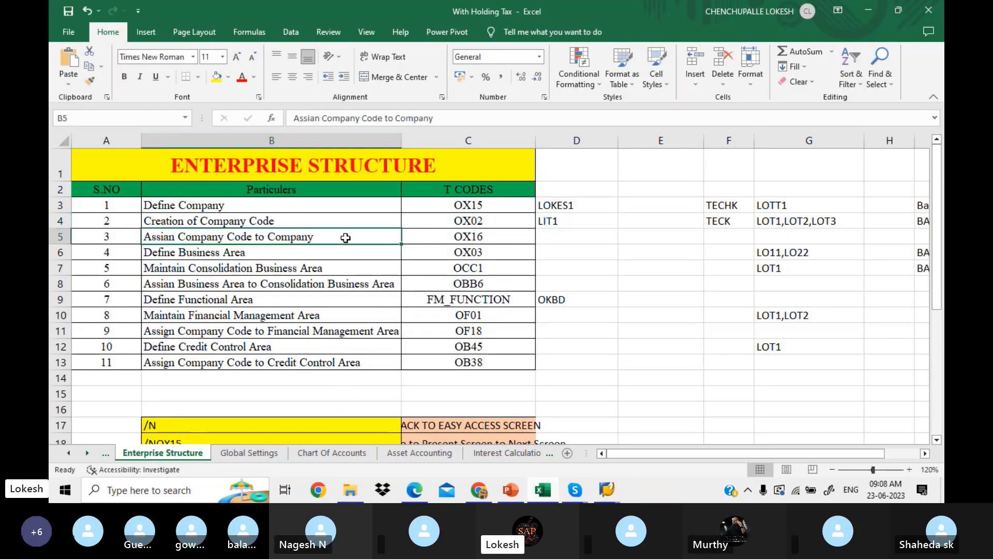
key("ctrl+c")
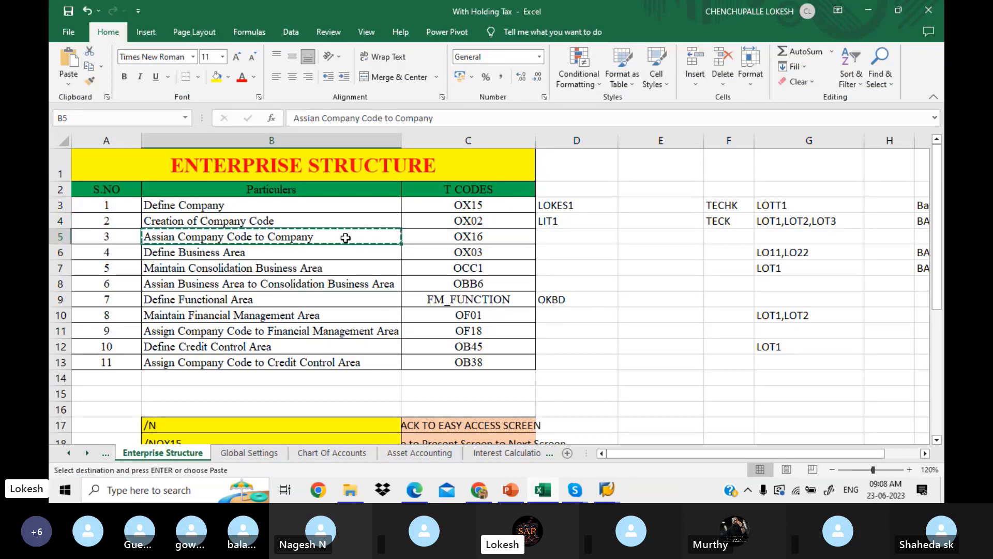
left_click(606, 490)
Set the new request's description to 'Assian Company Code to Company' and save it.
left_click(705, 442)
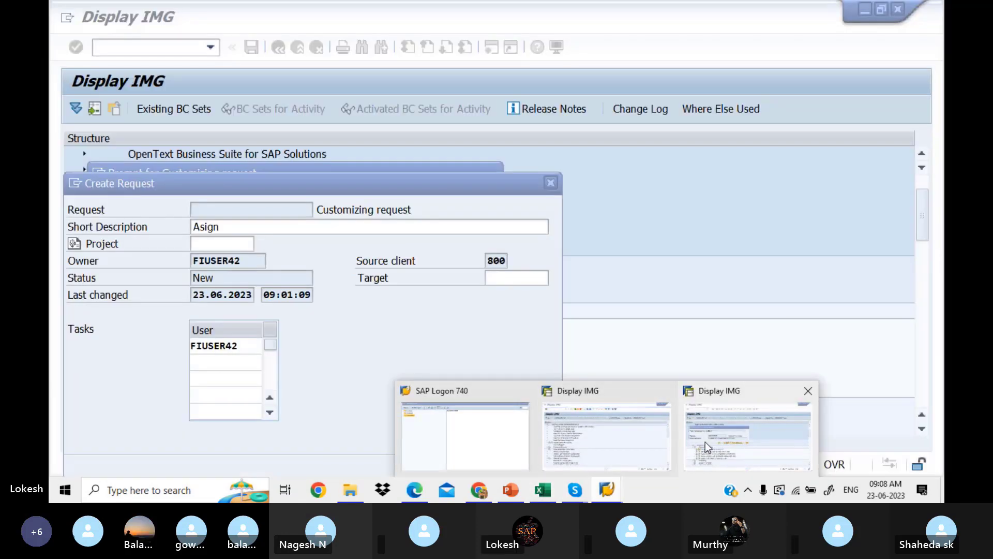
left_click_drag(246, 226, 148, 210)
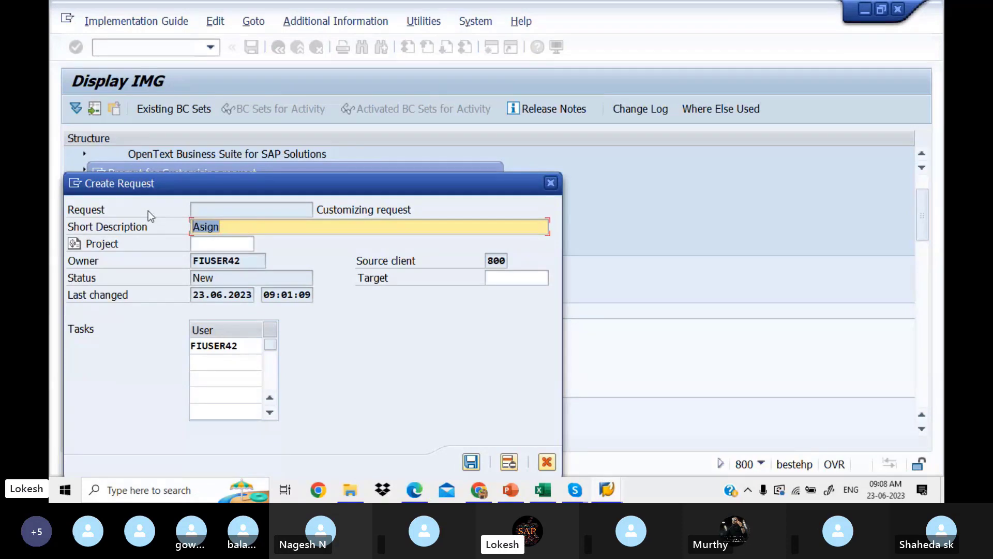
key("ctrl+v")
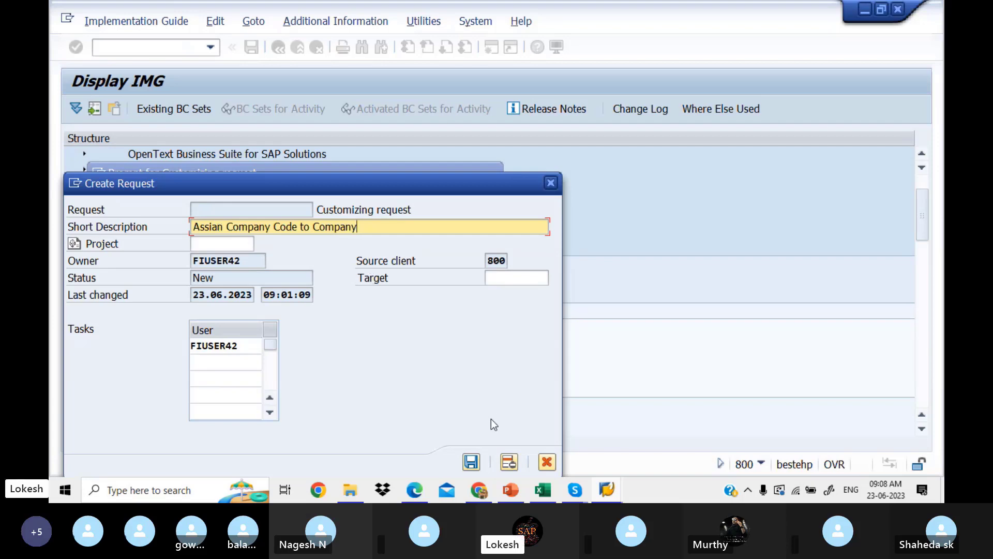
left_click(475, 460)
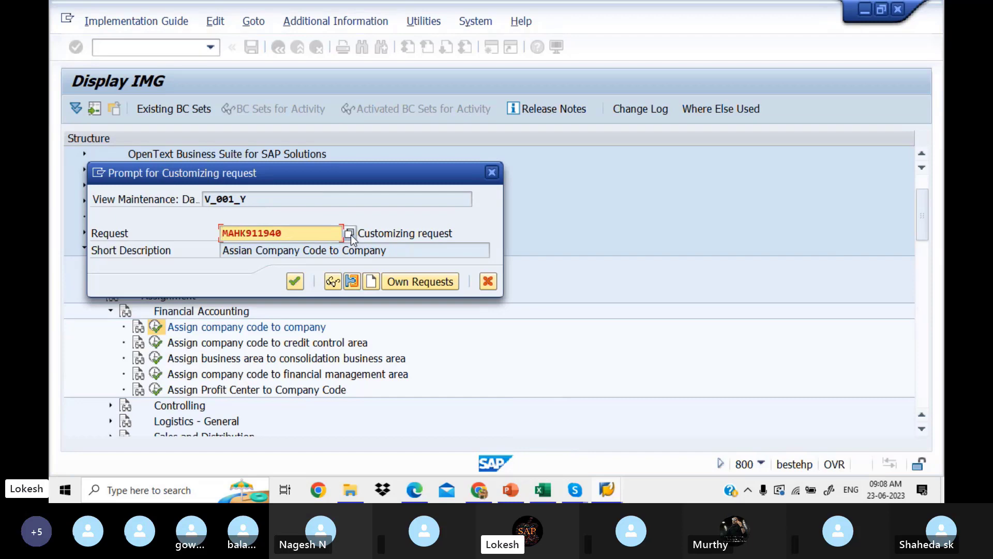
Pick that request from Own Requests, confirm it, and save the LIT1 assignment.
left_click(350, 233)
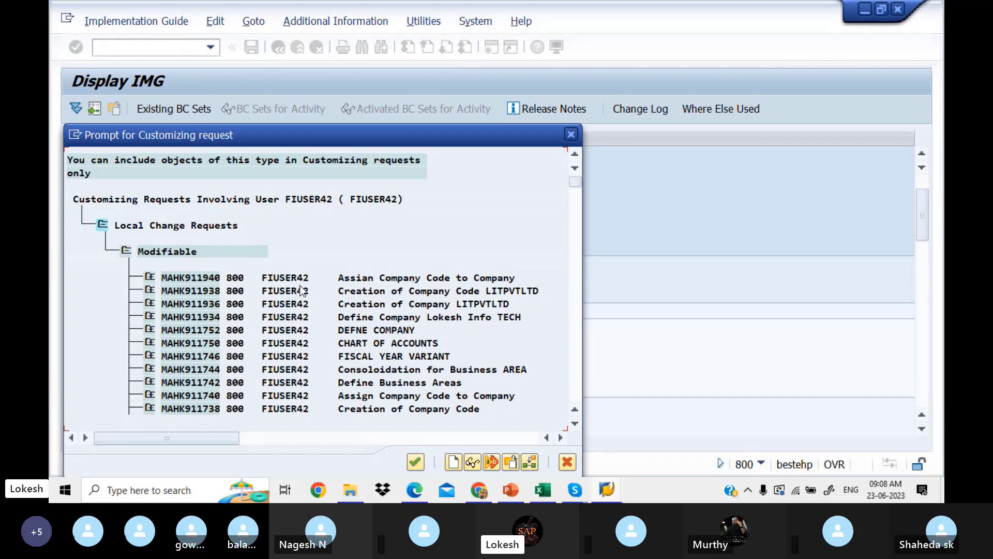
left_click(185, 278)
left_click(415, 462)
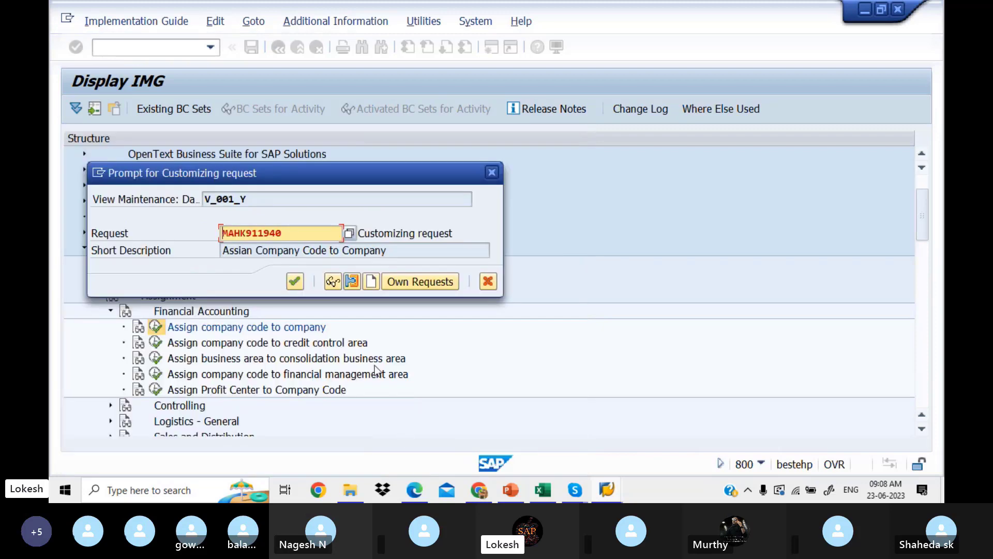
left_click(295, 281)
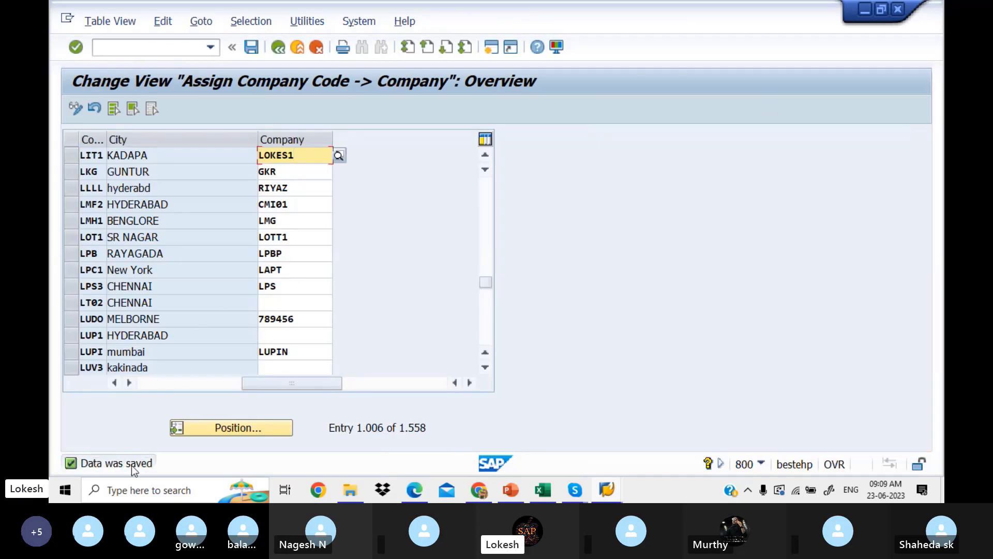
left_click(257, 52)
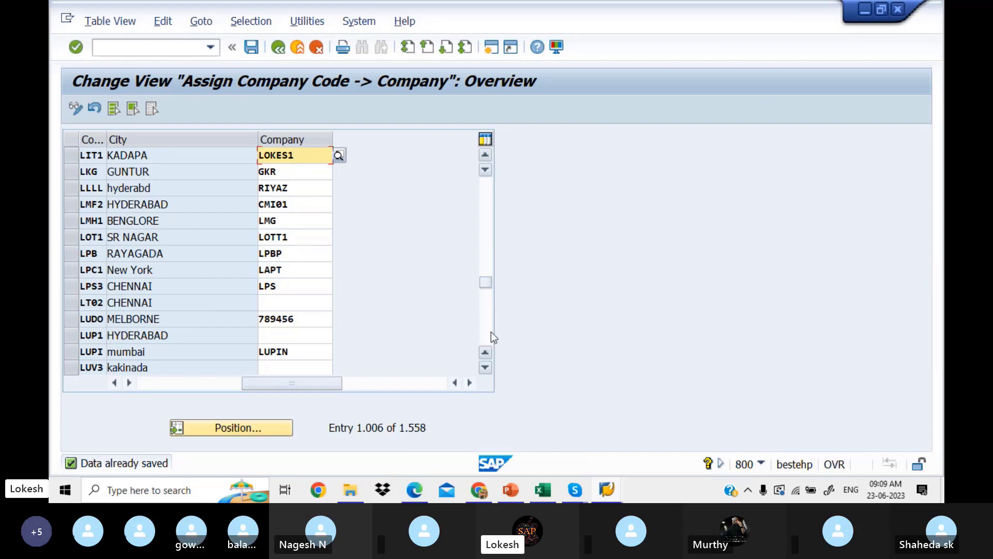
left_click(549, 496)
Find transaction code OX03 for Define Business Area in the Excel sheet, clearing the copy marquee.
left_click(441, 256)
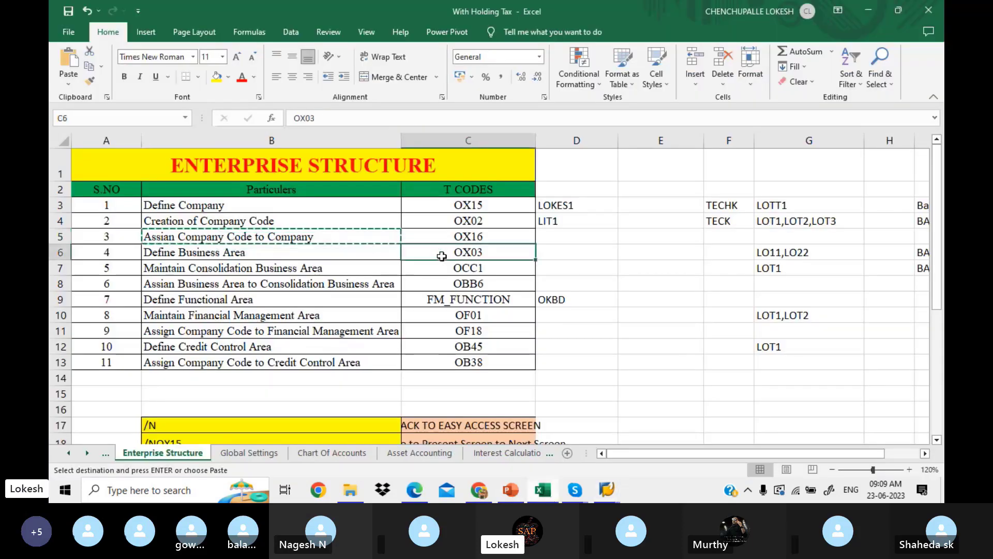
key("Escape")
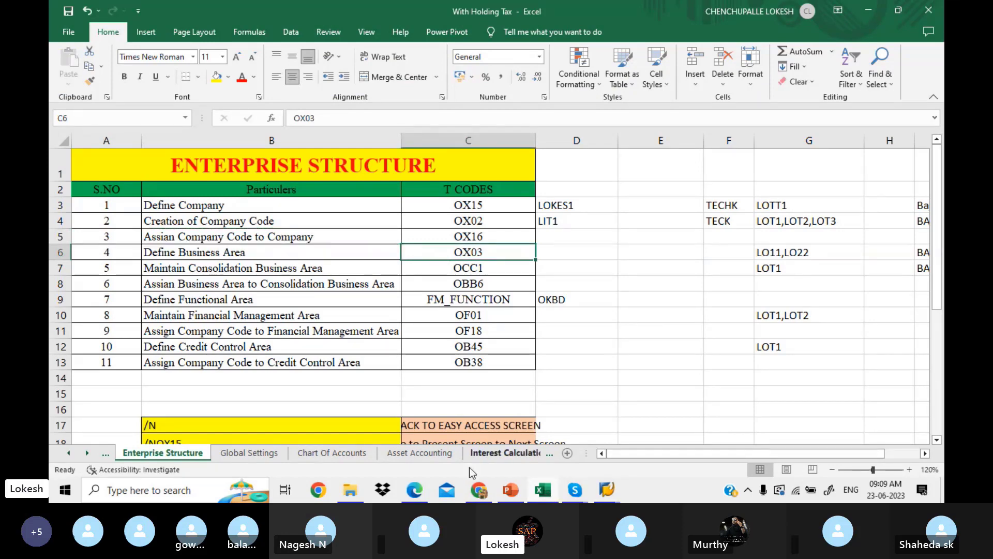
left_click(420, 490)
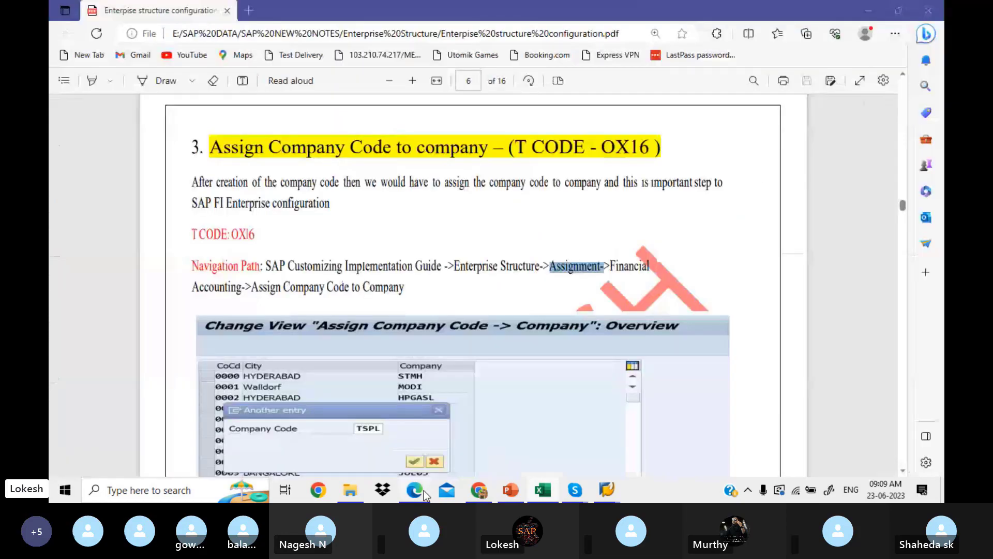
Scroll the notes PDF to page 8's Define Business Area path with sample entries TAL1–TAL3.
scroll(409, 368, "down", 3)
scroll(410, 372, "down", 10)
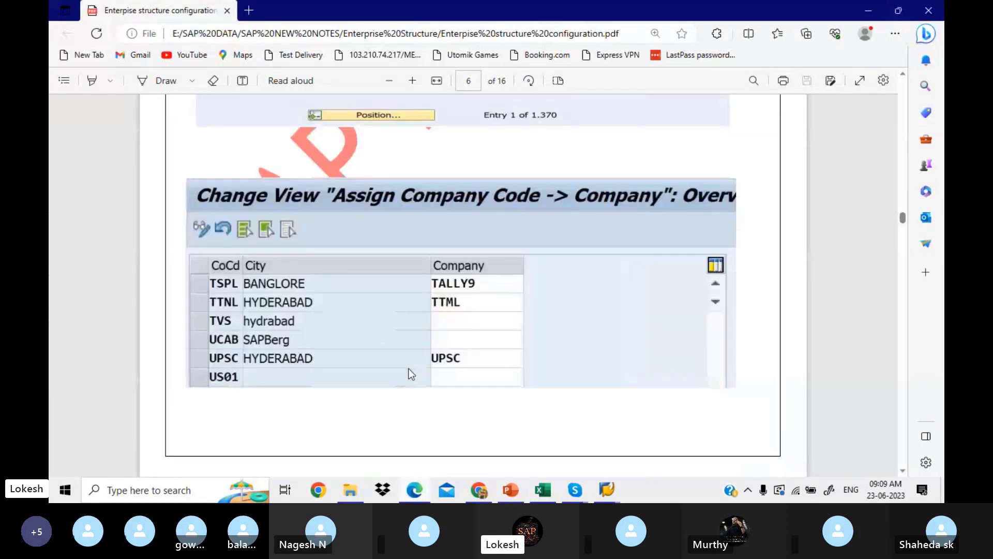
scroll(408, 368, "down", 10)
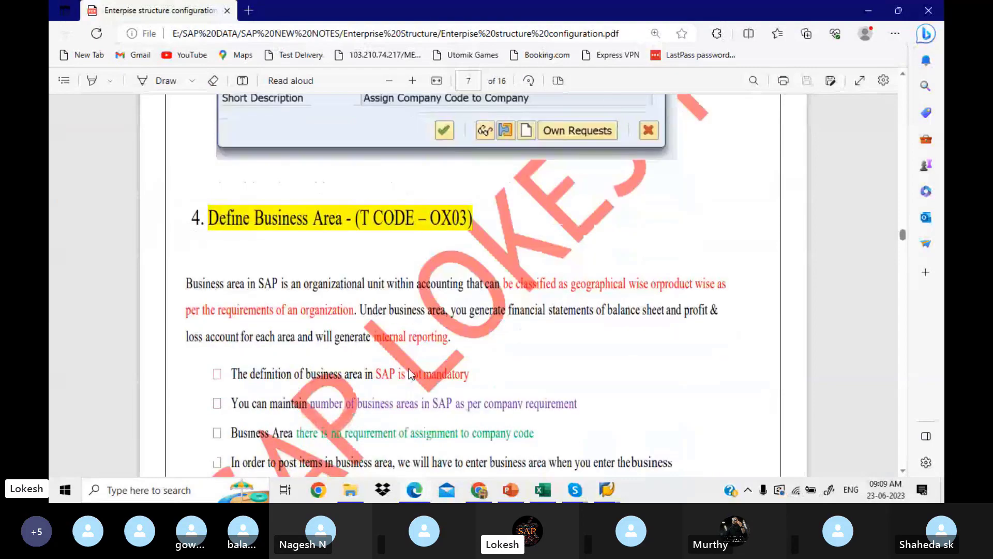
scroll(410, 371, "down", 10)
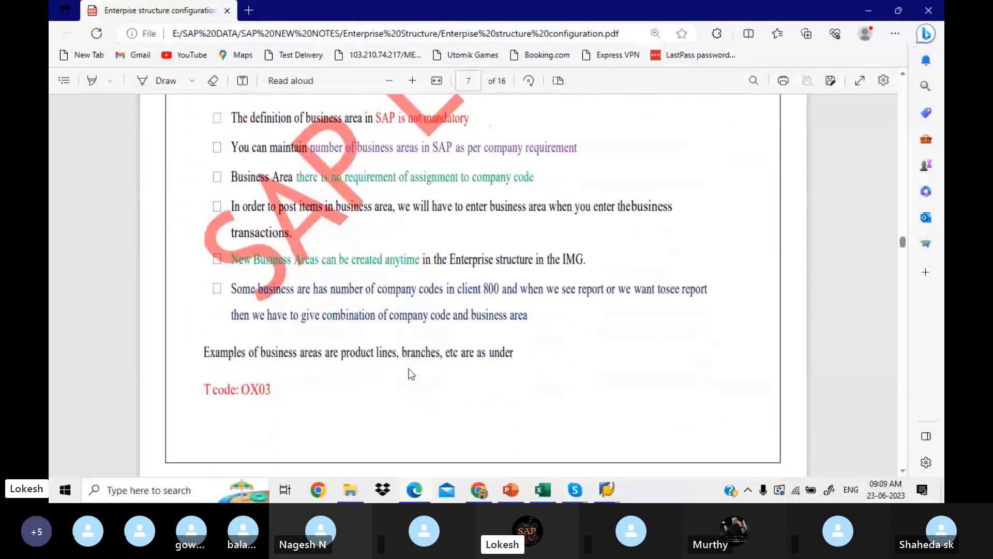
scroll(408, 369, "down", 2)
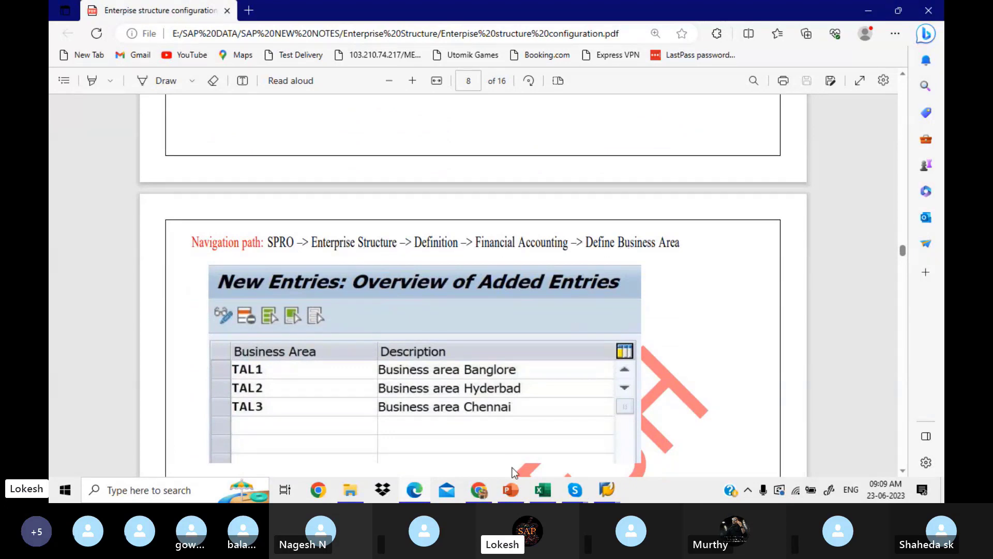
left_click(607, 490)
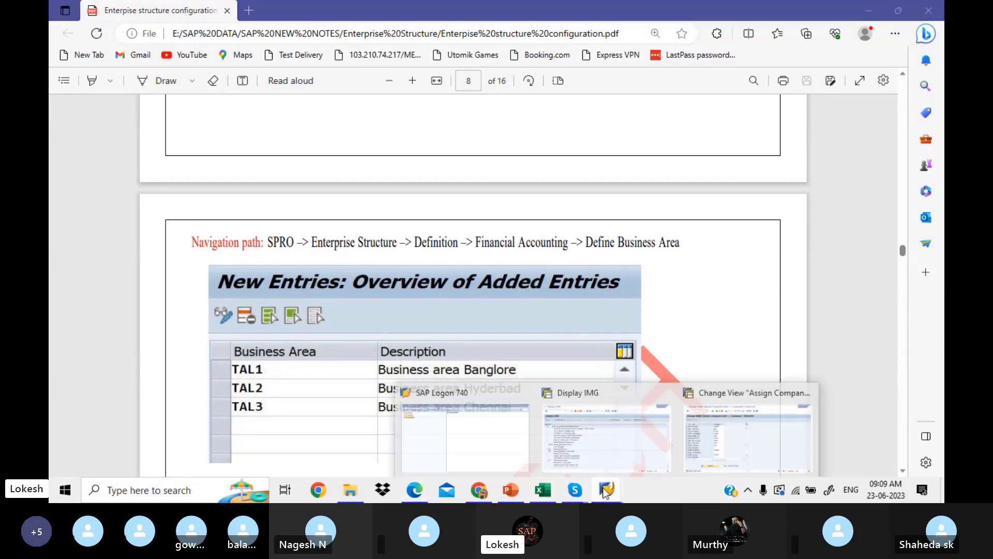
Return from the Assign Company Code table to the IMG tree and collapse the Assignment branch.
left_click(714, 439)
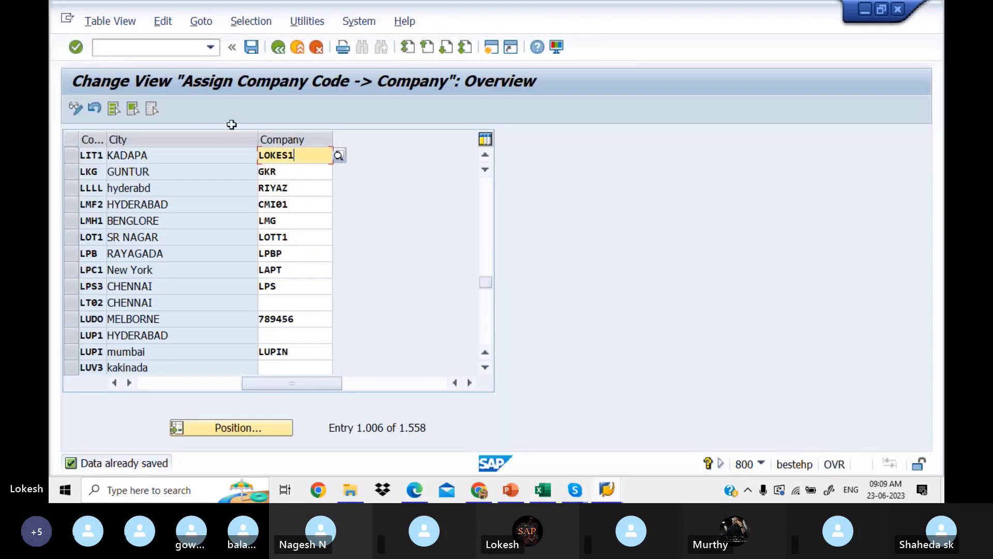
left_click(279, 48)
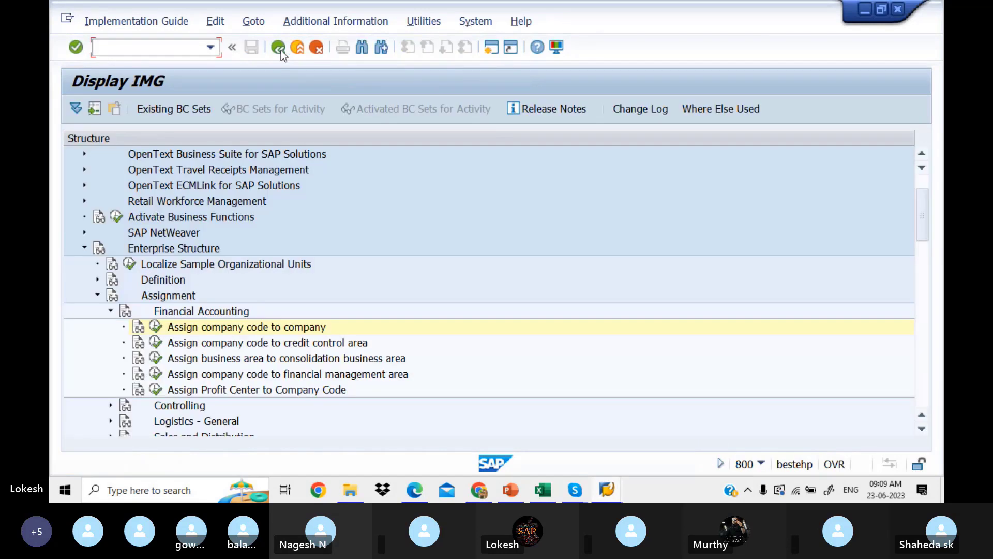
left_click(111, 310)
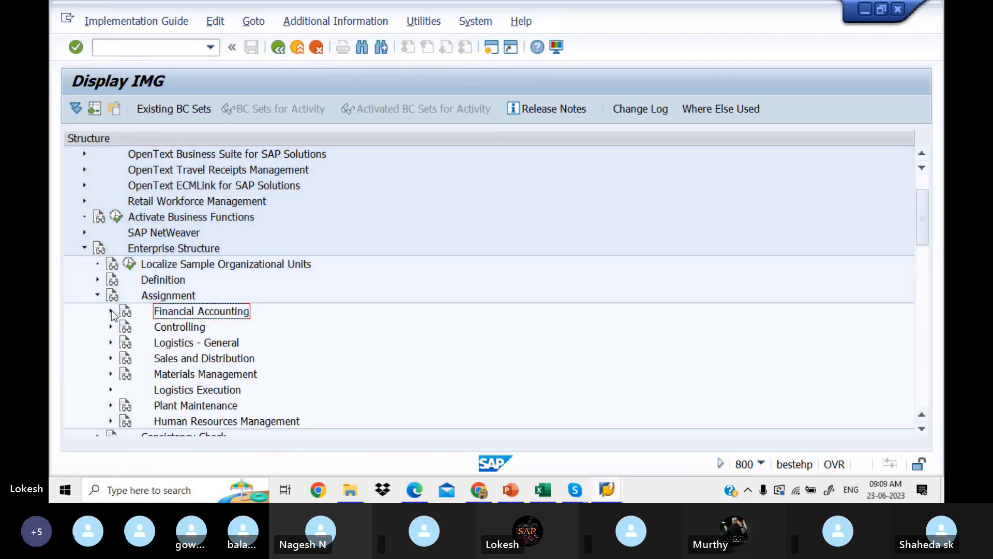
left_click(97, 296)
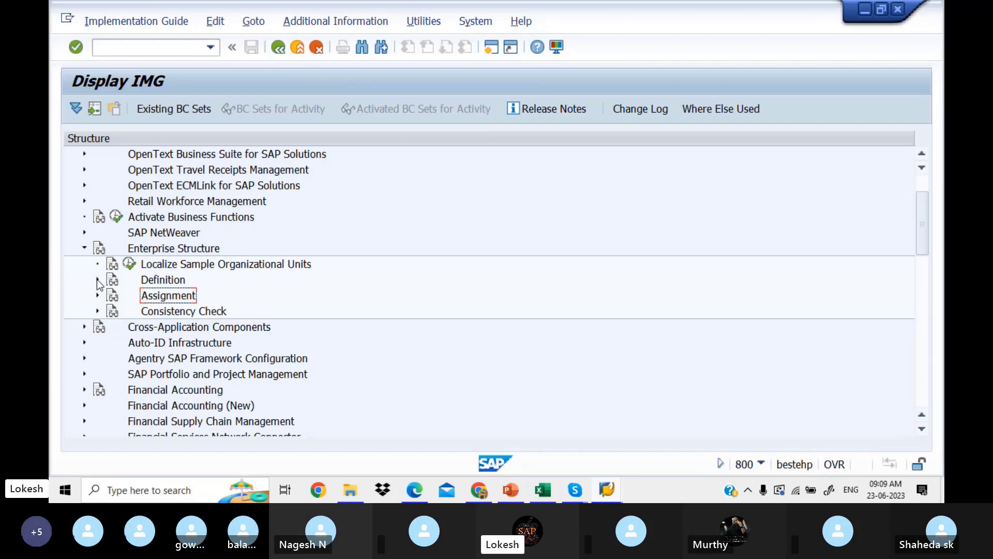
Expand Definition > Financial Accounting and read the Define Business Area documentation.
left_click(97, 280)
left_click(110, 295)
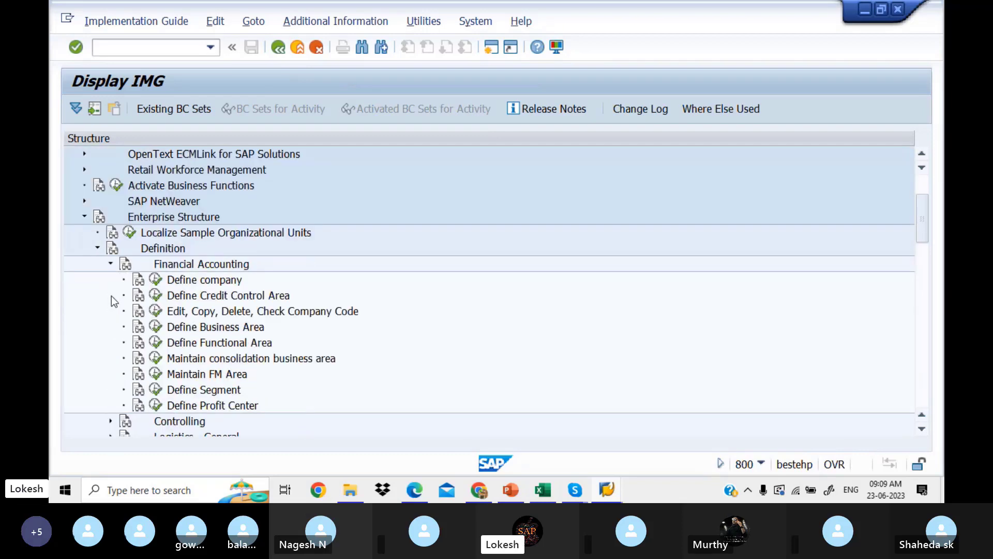
left_click(140, 329)
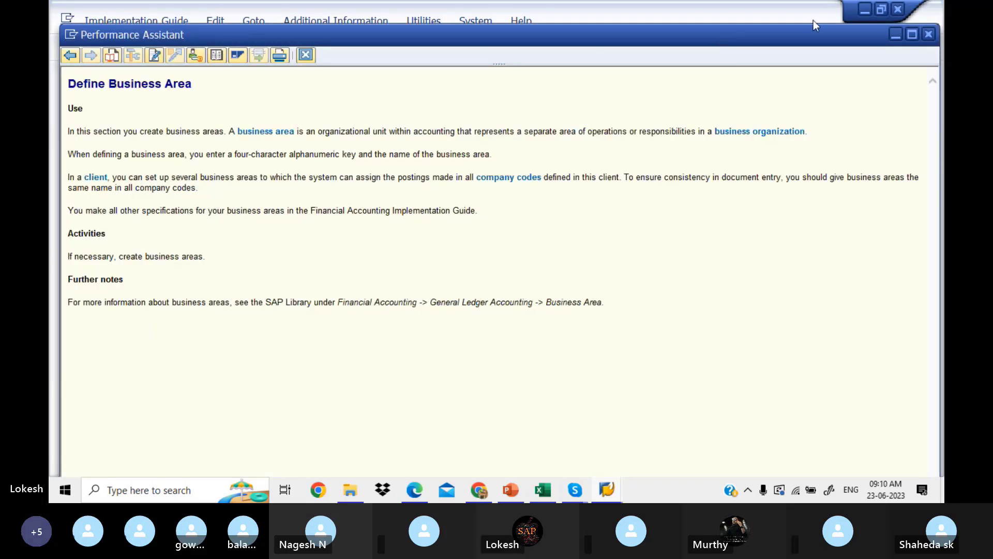
left_click(927, 34)
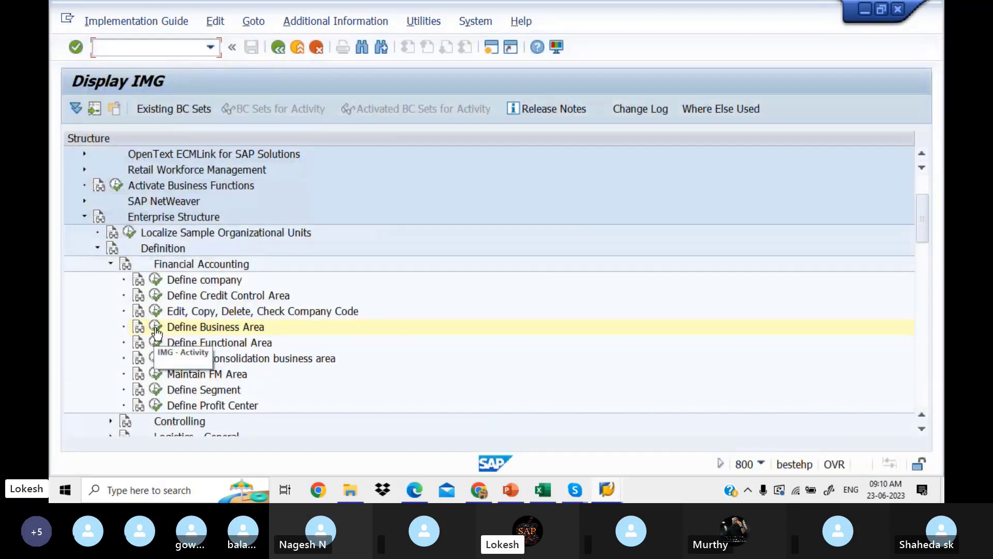
Run Define Business Area, select business areas 0001, 0002 and 0003, and choose Copy As.
left_click(155, 327)
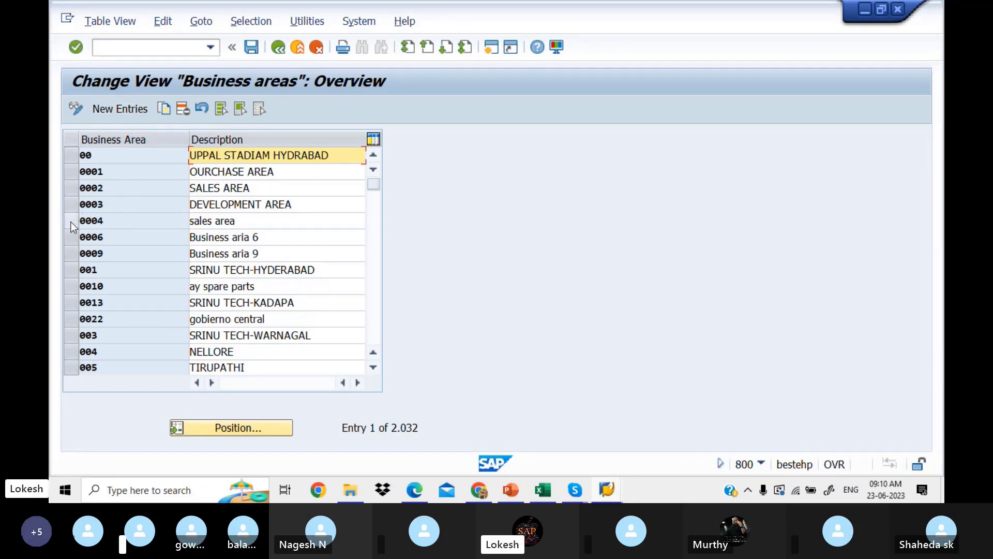
left_click(74, 172)
left_click(74, 185)
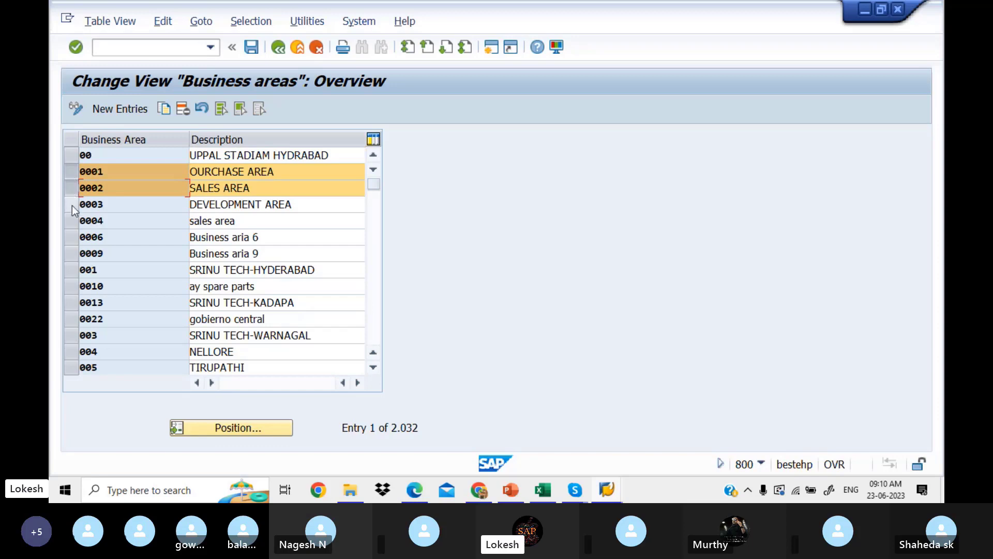
left_click(72, 206)
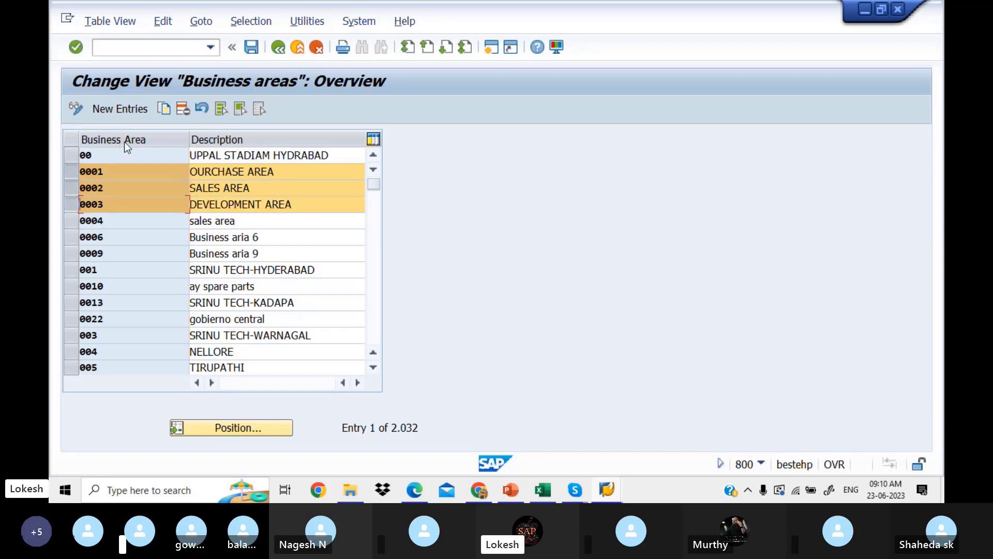
left_click(163, 114)
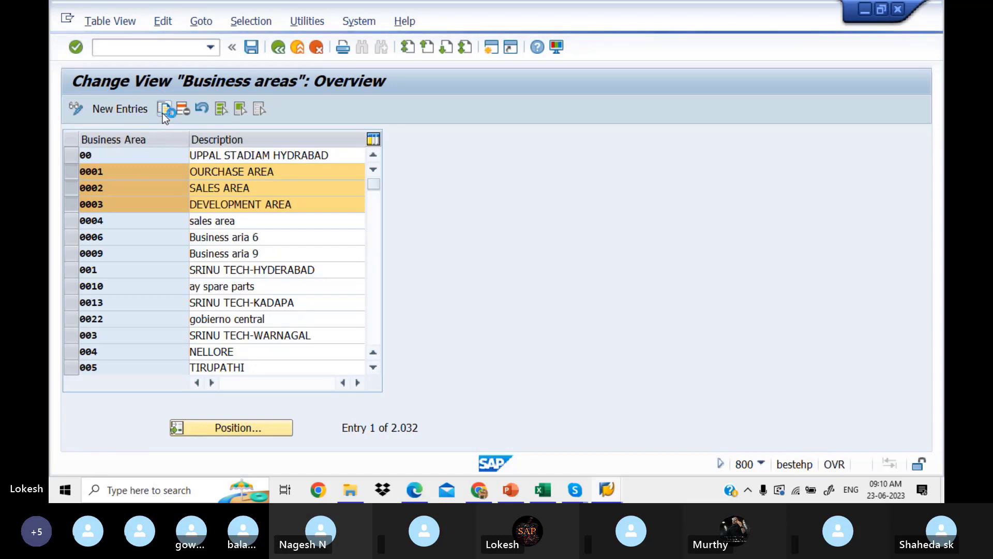
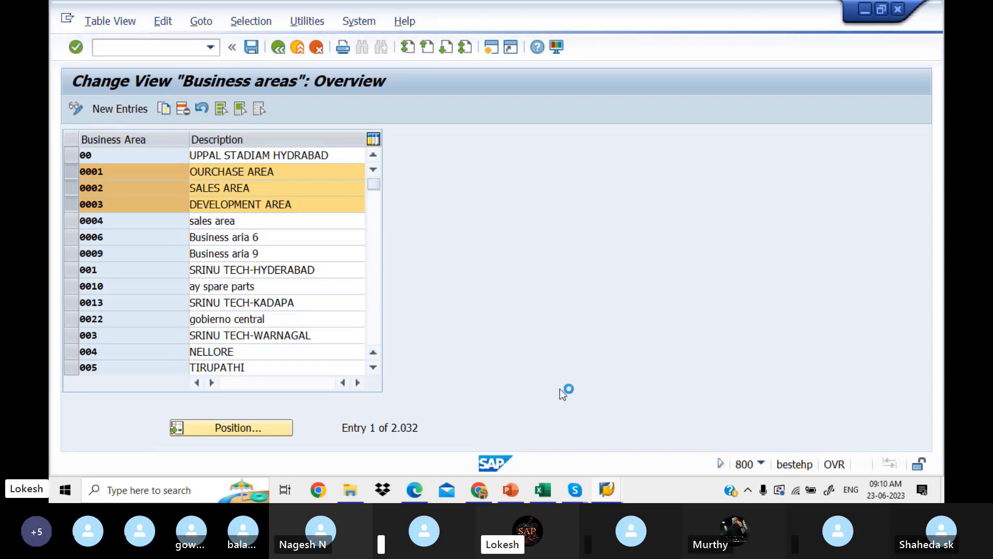
Bring the Skype call window in front of SAP GUI from the taskbar preview.
mouse_move(578, 492)
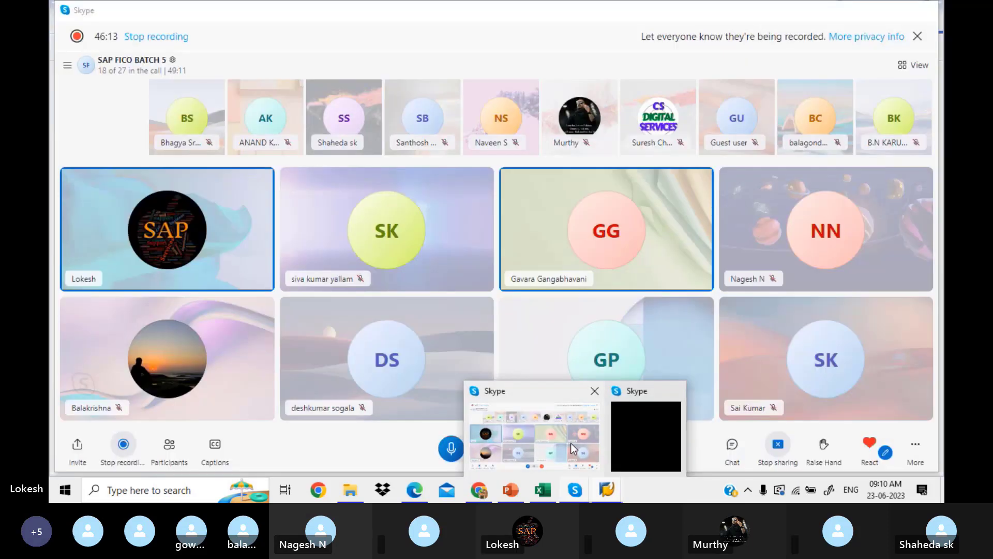
left_click(572, 448)
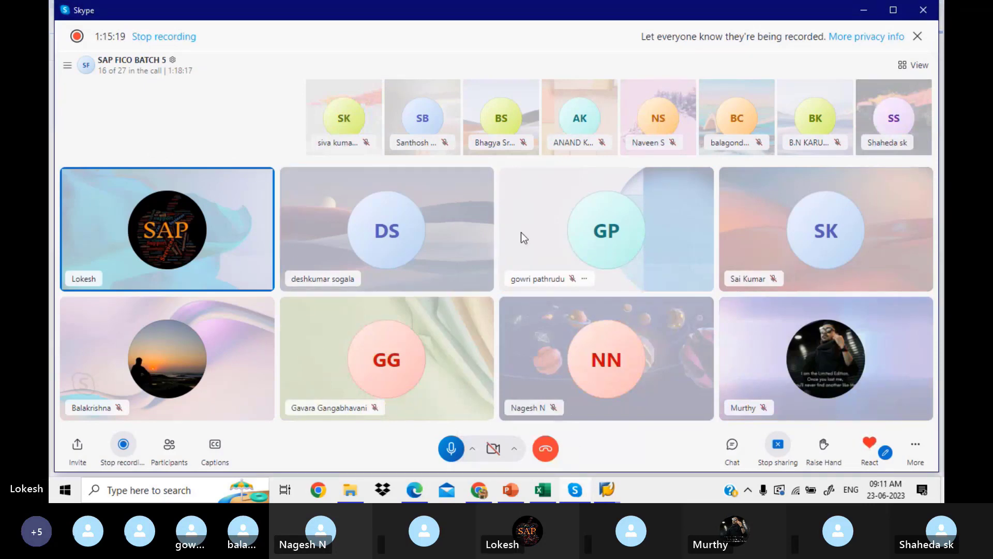
Mute one call participant from their tile menu, then return to SAP's Change View window.
left_click(365, 278)
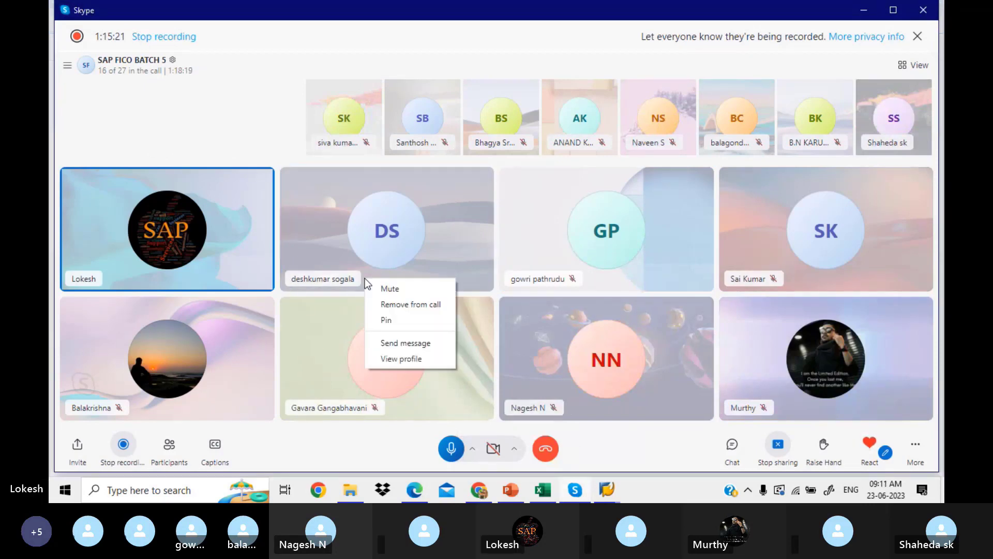
left_click(389, 289)
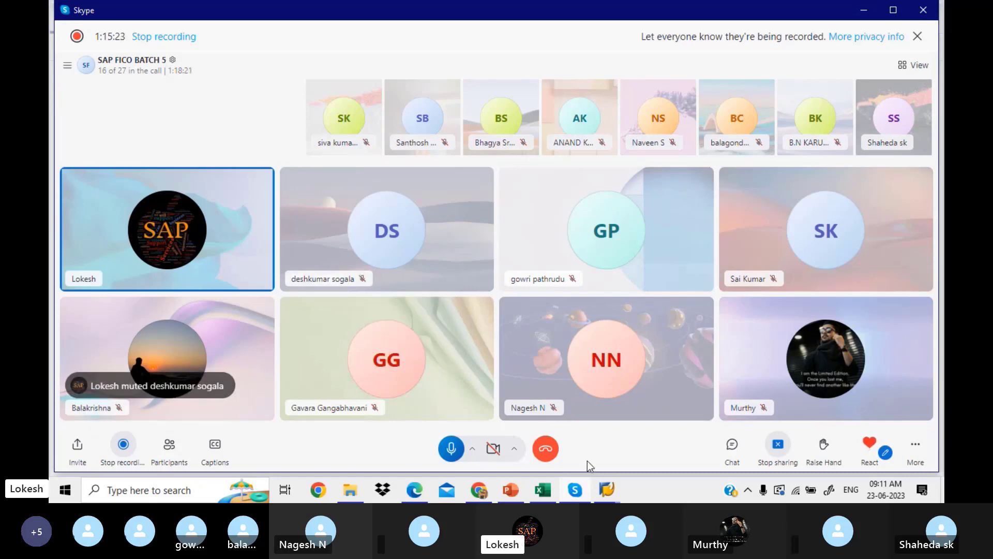
left_click(608, 490)
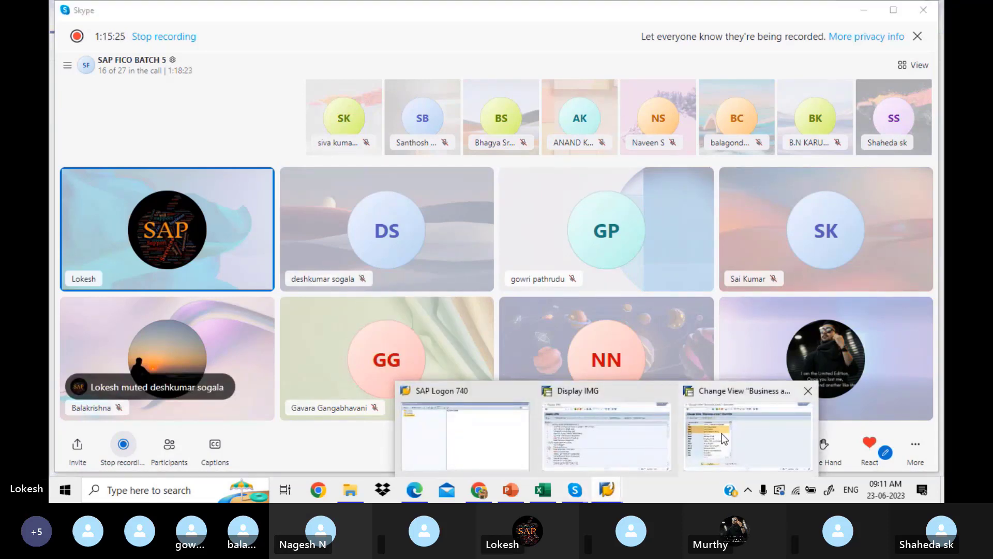
left_click(723, 438)
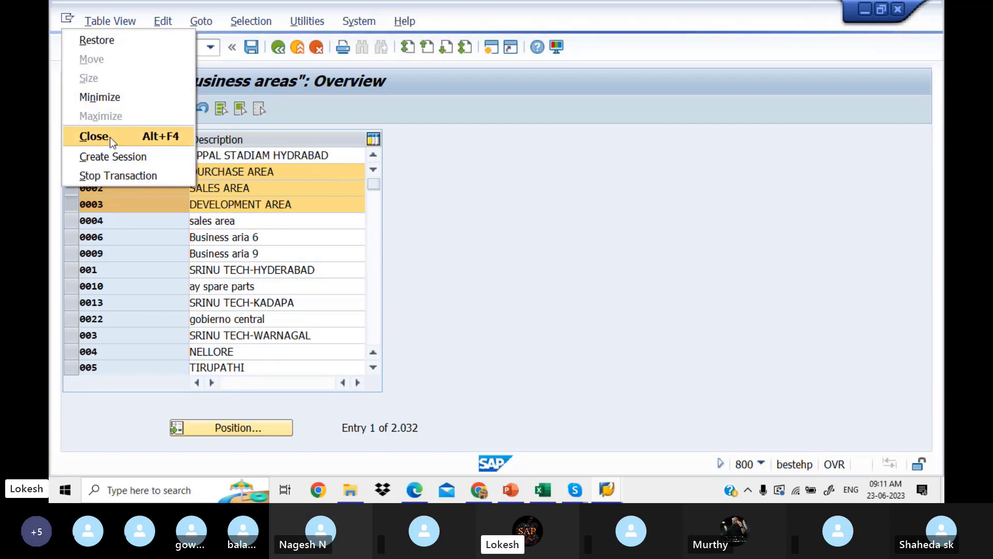
Stop the running transaction and switch via Display IMG toward the SAP Logon 740 window.
left_click(134, 176)
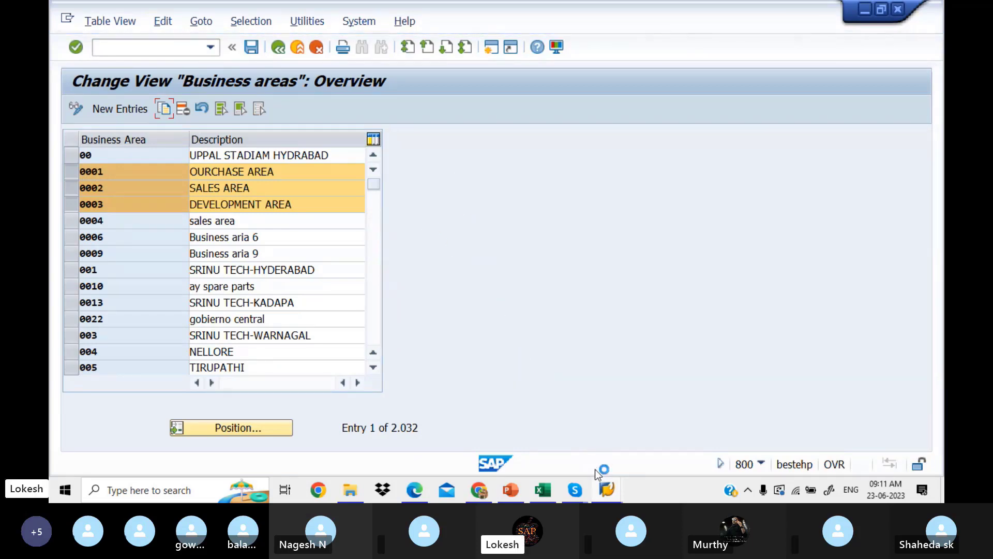
mouse_move(607, 489)
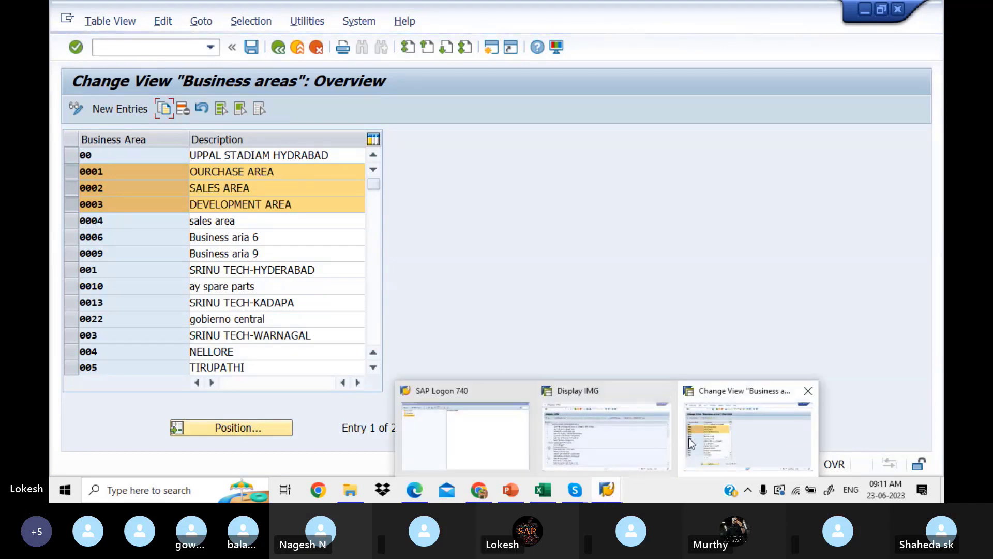
left_click(607, 430)
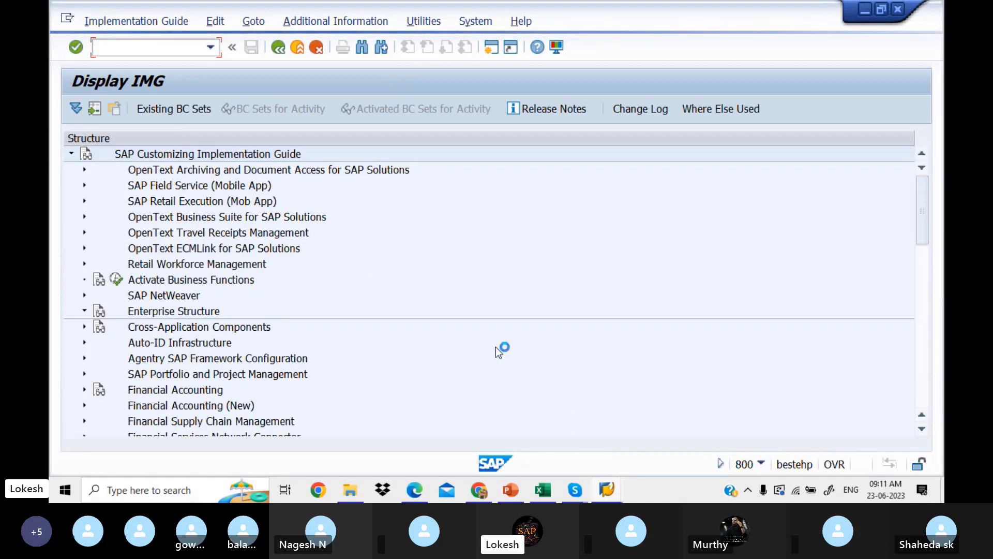
mouse_move(607, 488)
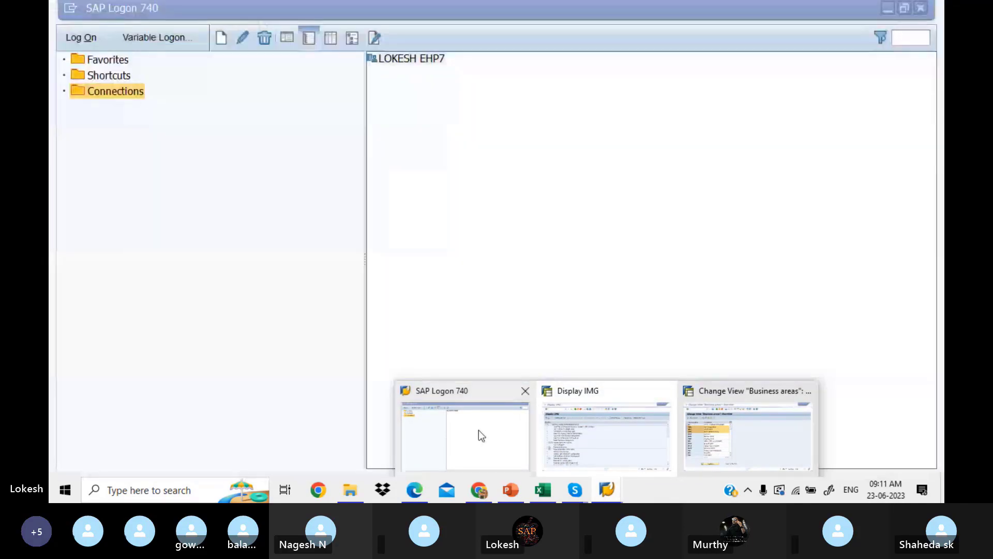
Log on to the saved system with the previous user and password, ending other logons.
left_click(479, 430)
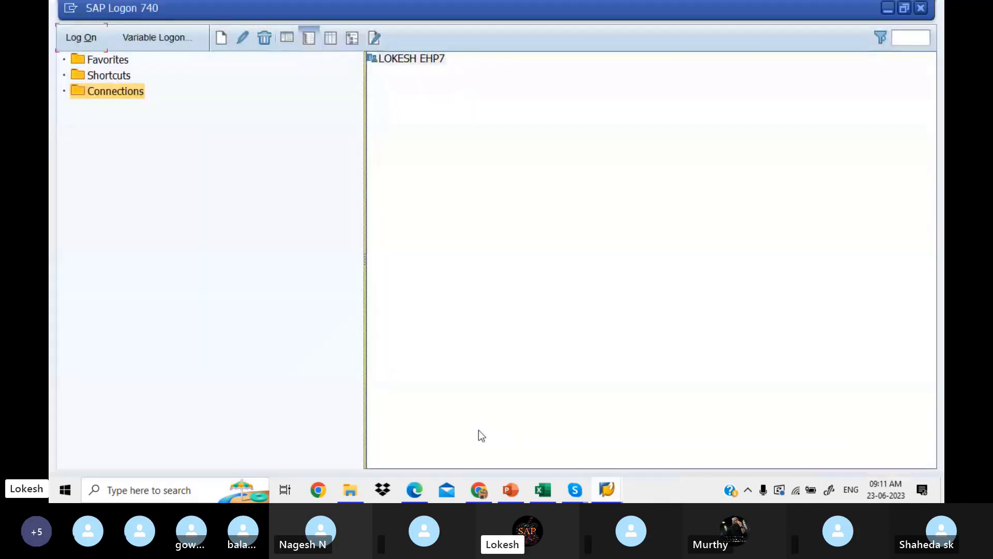
left_click(91, 39)
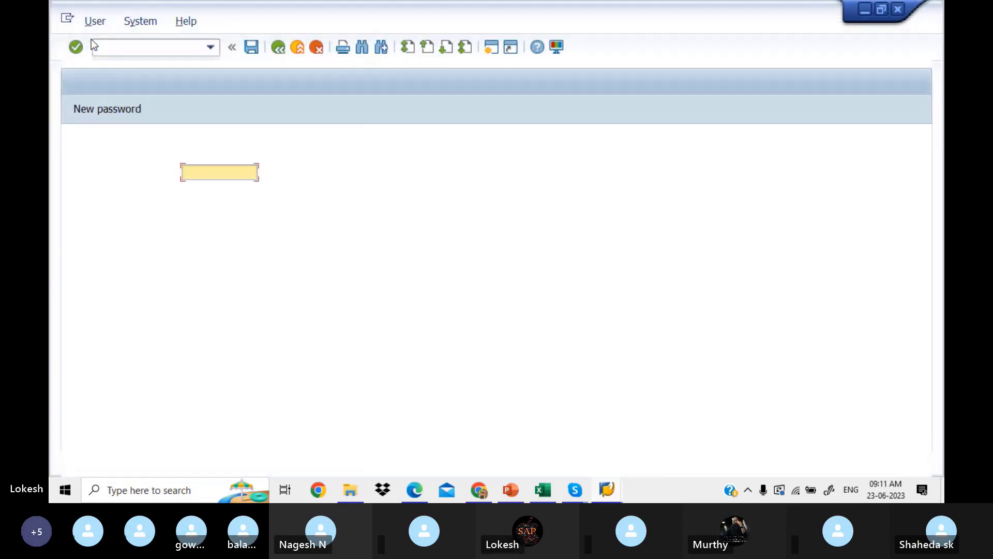
type("F")
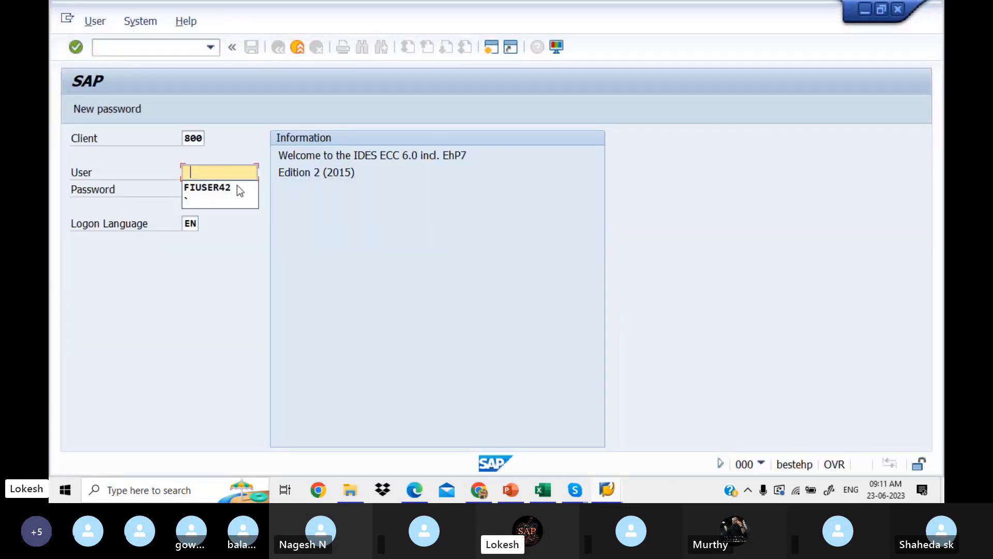
left_click(232, 188)
key("Tab")
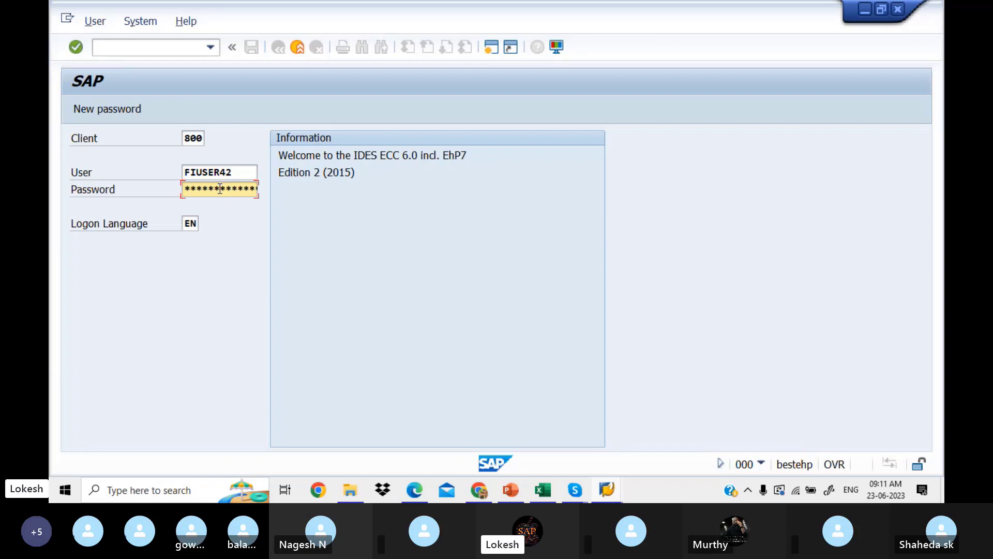
key("Return")
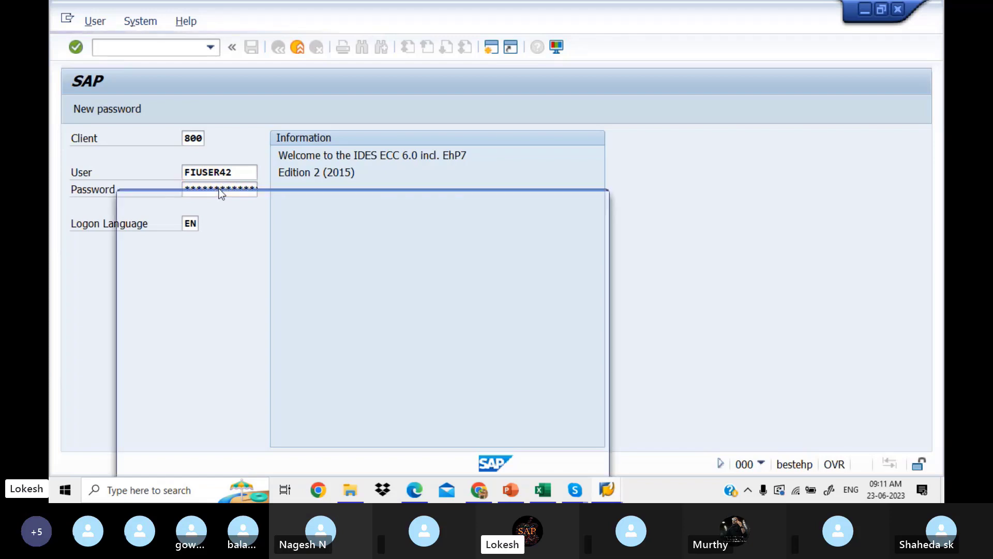
left_click(126, 363)
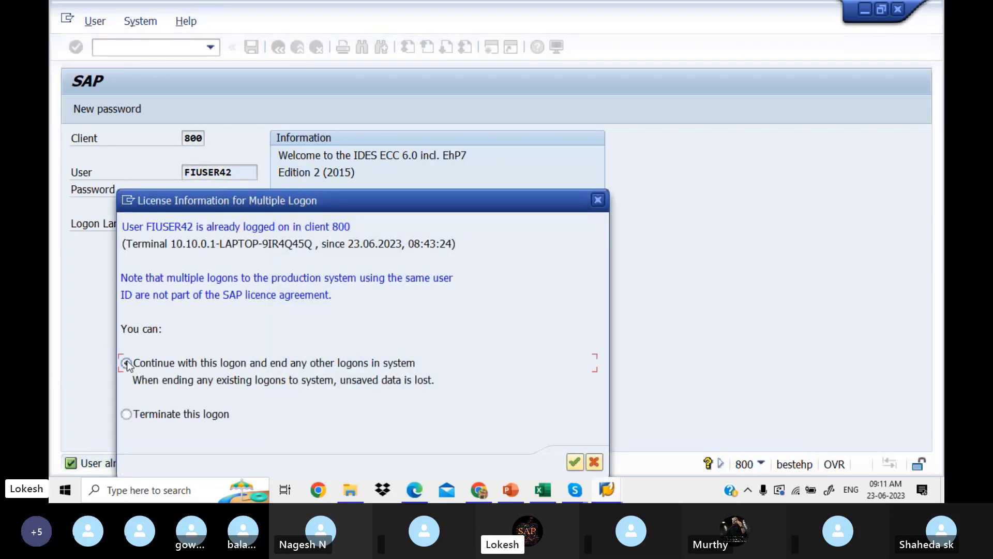
left_click(574, 462)
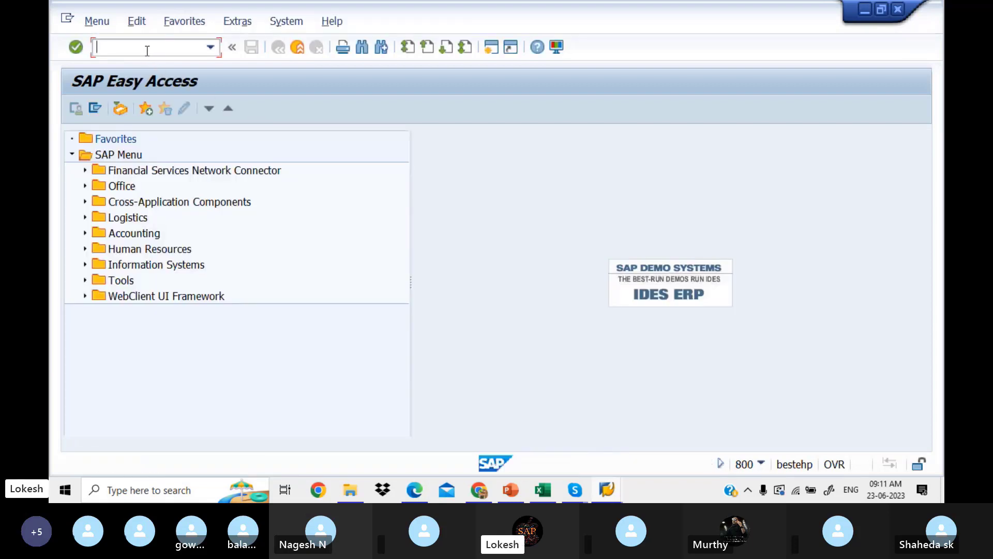
Run SPRO and execute Define Business Area under Enterprise Structure > Definition > Financial Accounting.
type("SPRO")
key("Return")
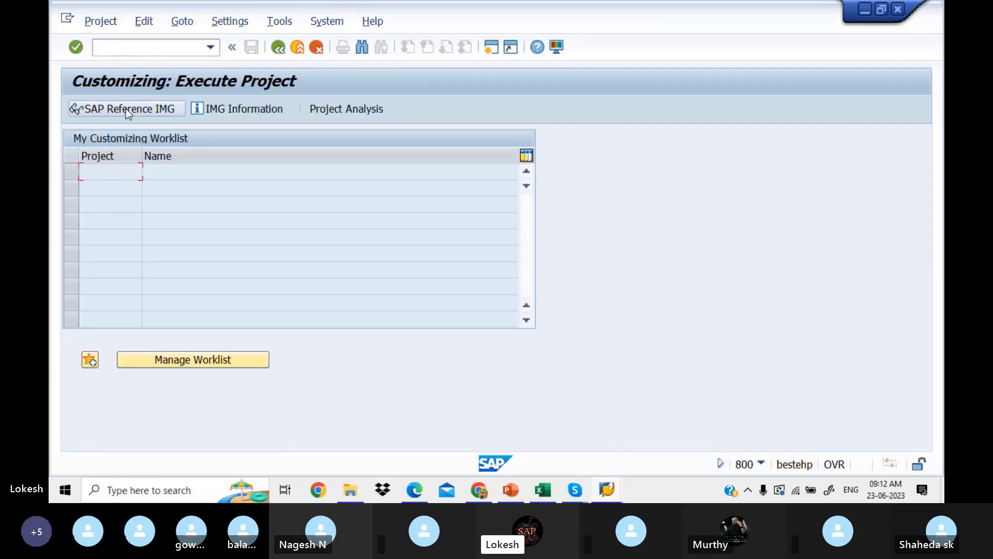
left_click(126, 109)
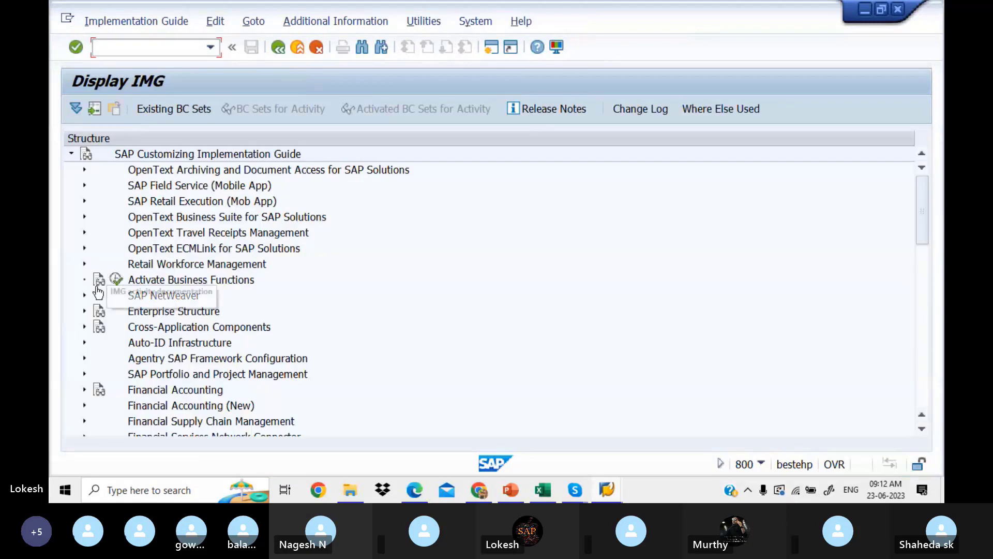
left_click(84, 312)
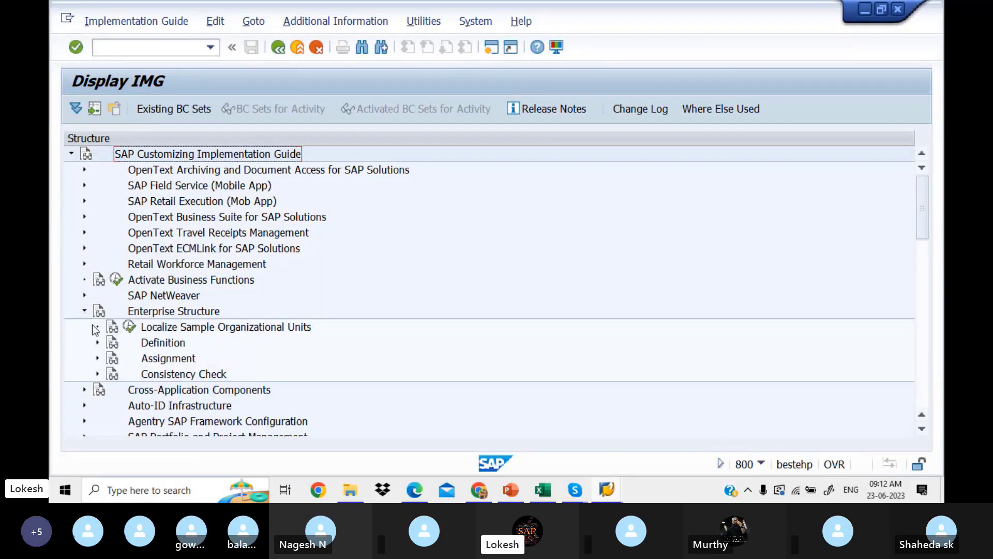
left_click(97, 343)
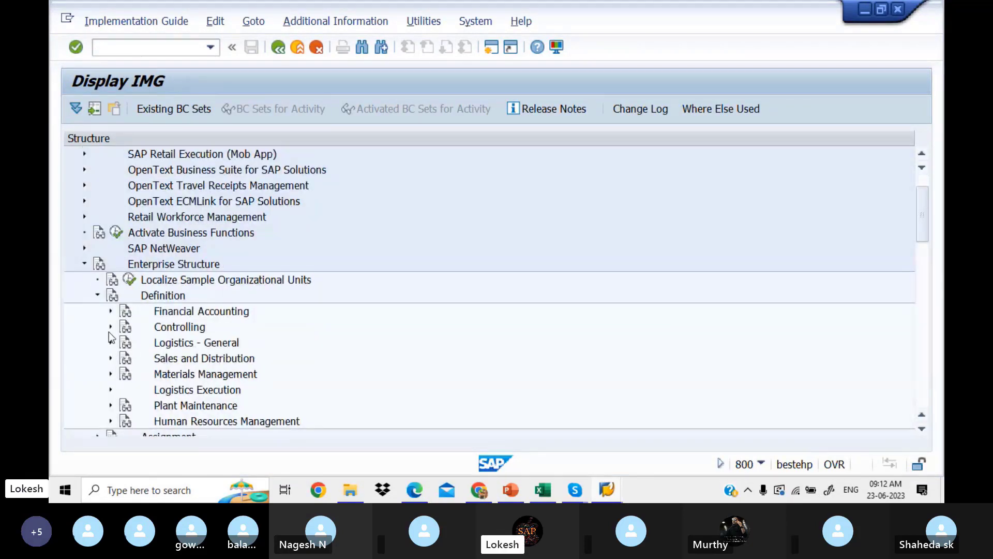
left_click(110, 312)
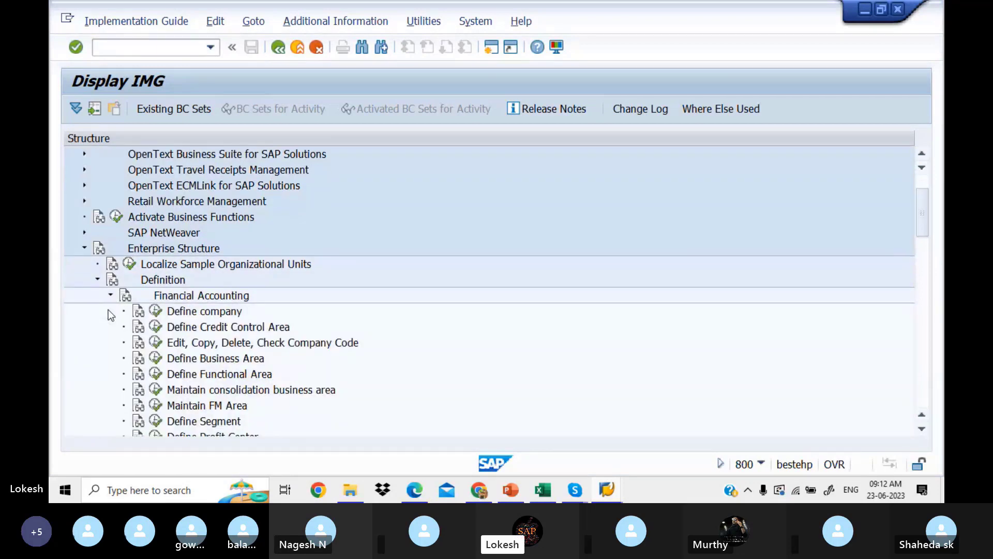
left_click(156, 357)
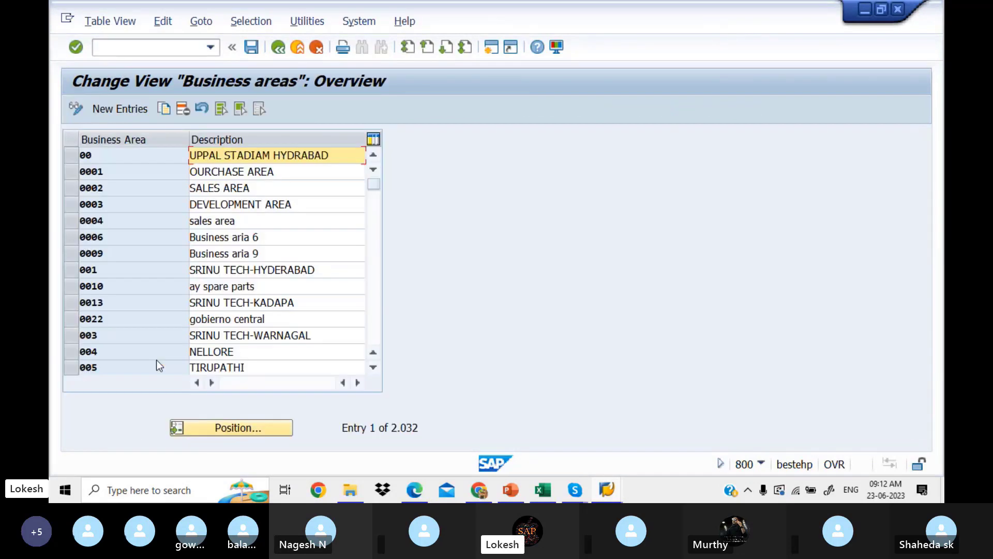
Select business areas 0001, 0002 and 0003 and copy them as new entries.
left_click(73, 186)
left_click(71, 171)
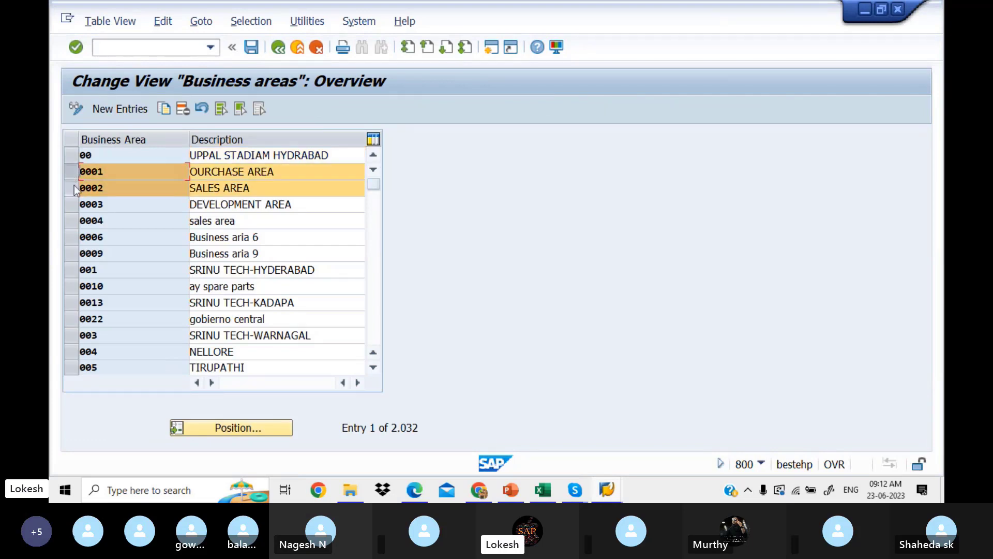
left_click(73, 204)
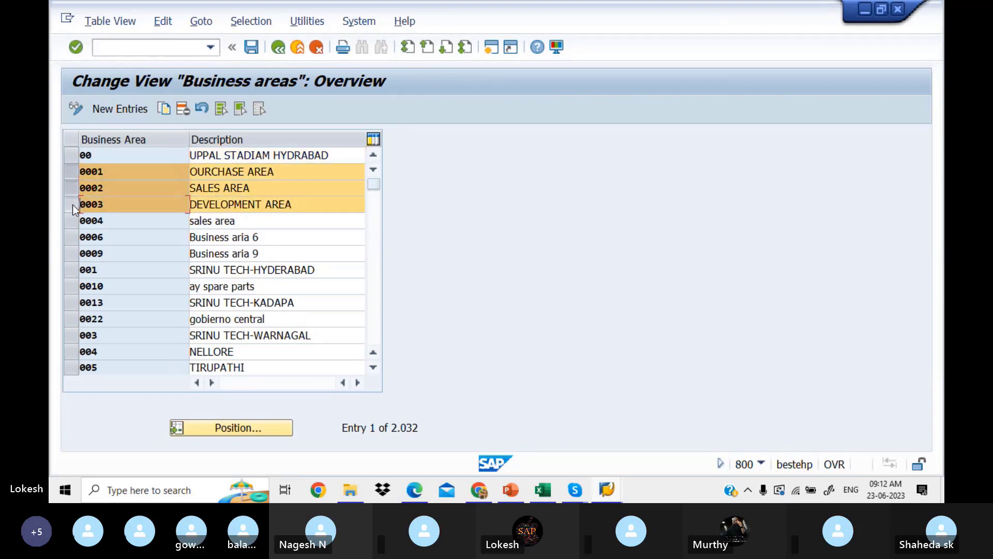
left_click(163, 109)
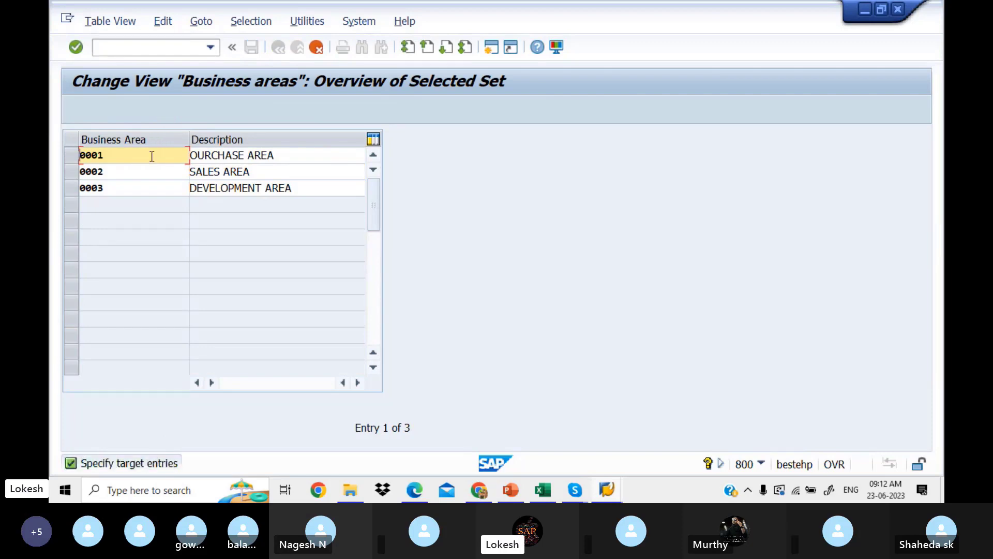
Change the first copied key to LIT1 and delete its old description, checking the reference notes.
key("BackSpace")
key("BackSpace")
key("BackSpace")
key("BackSpace")
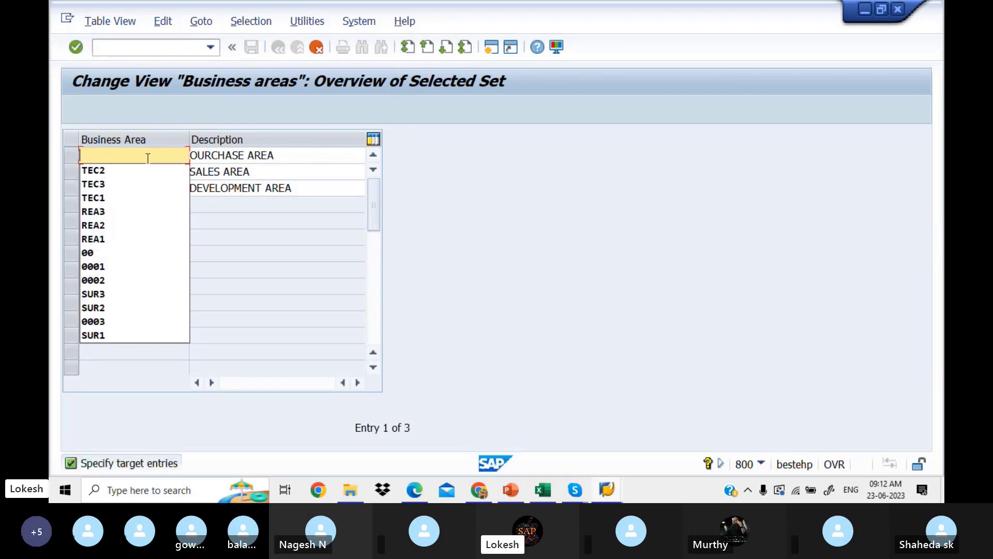
type("LIT")
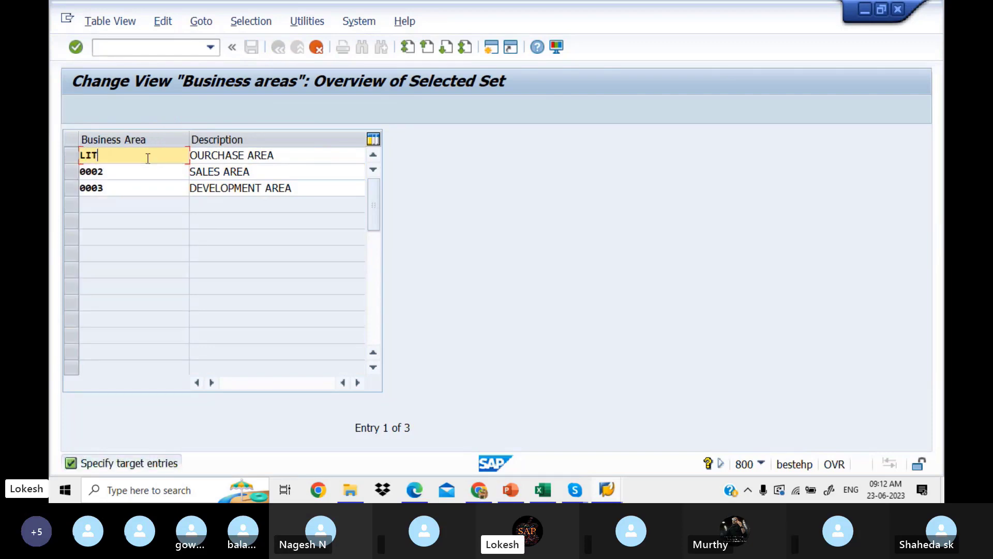
type("1")
left_click_drag(292, 156, 177, 150)
key("BackSpace")
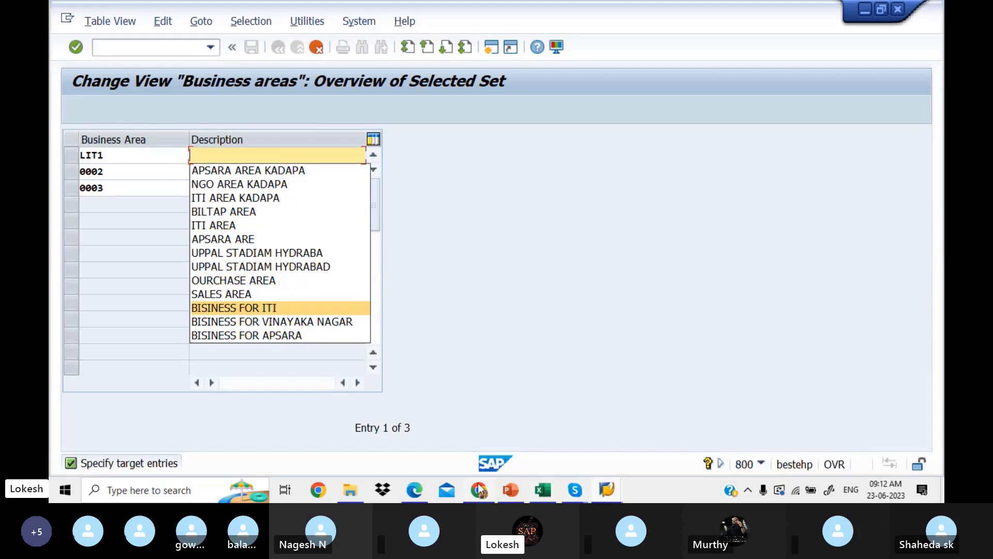
left_click(418, 494)
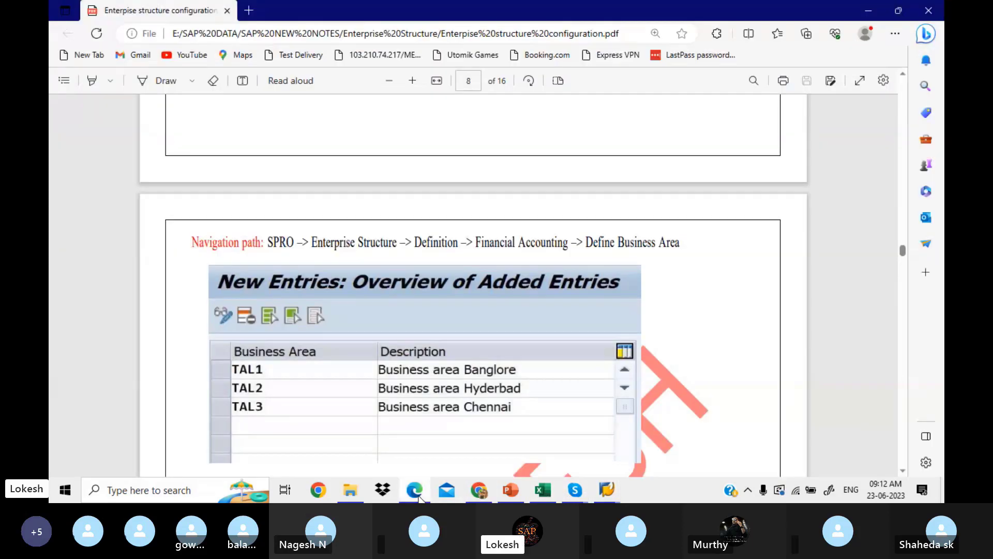
left_click(417, 491)
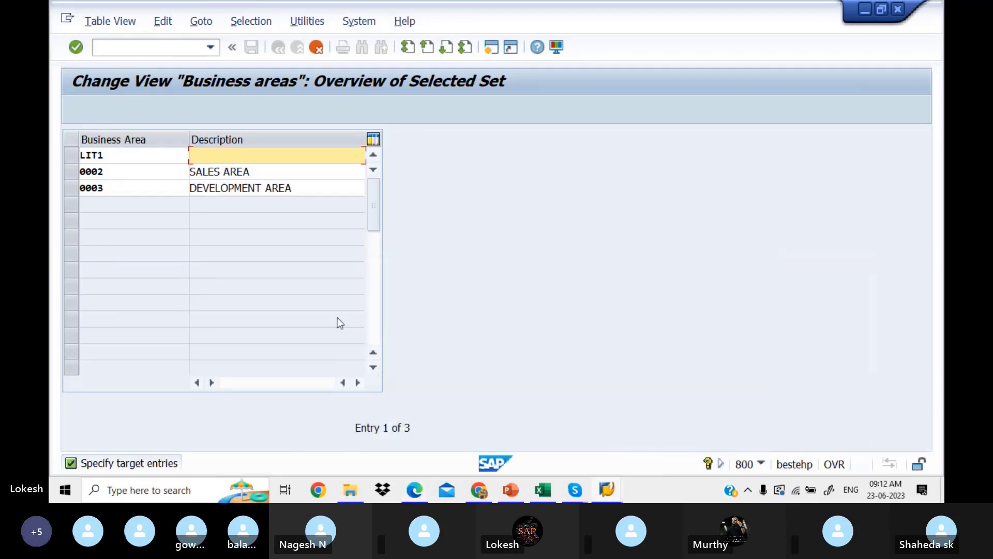
Describe LIT1 as 'BISINESS AREA ITI'.
type("B")
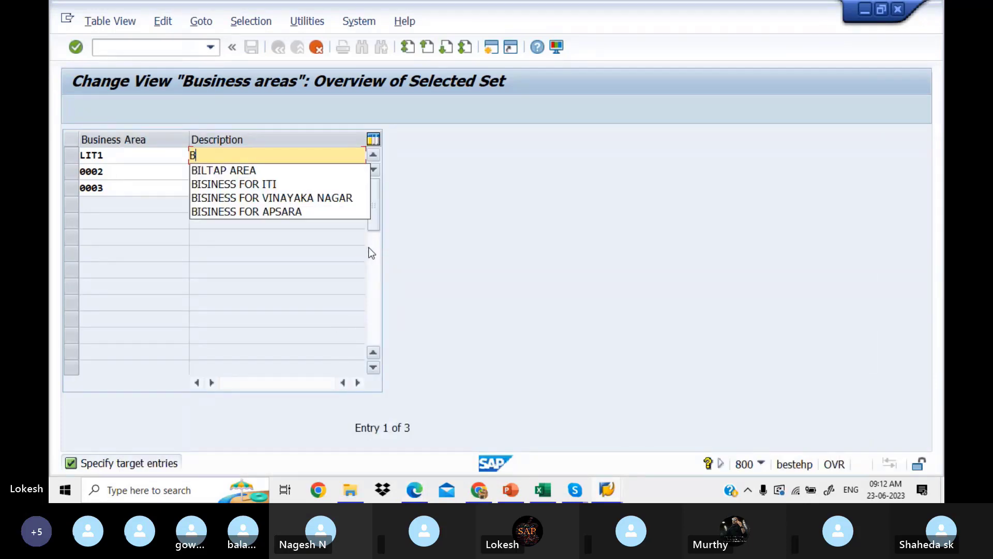
left_click(301, 212)
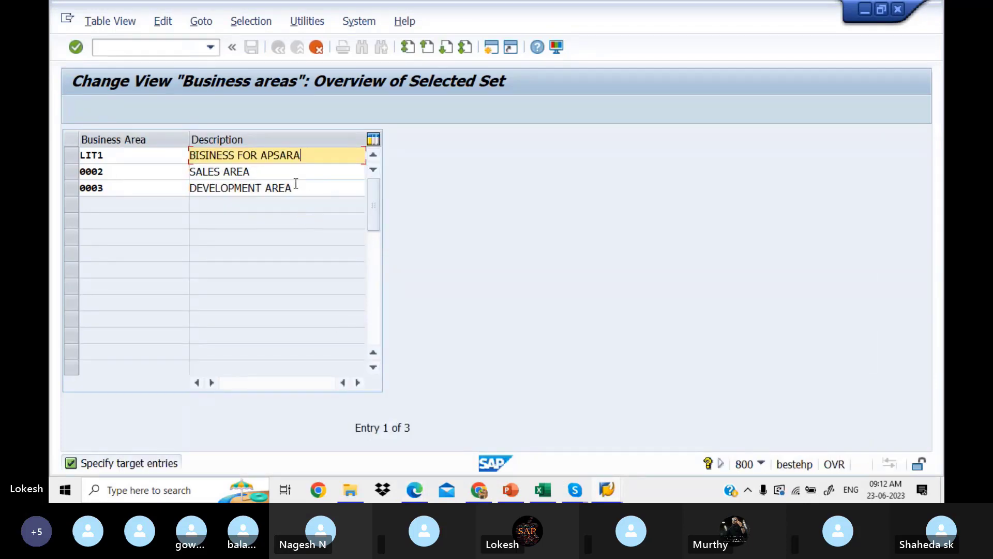
key("BackSpace")
key("BackSpace")
key("BackSpace")
key("BackSpace")
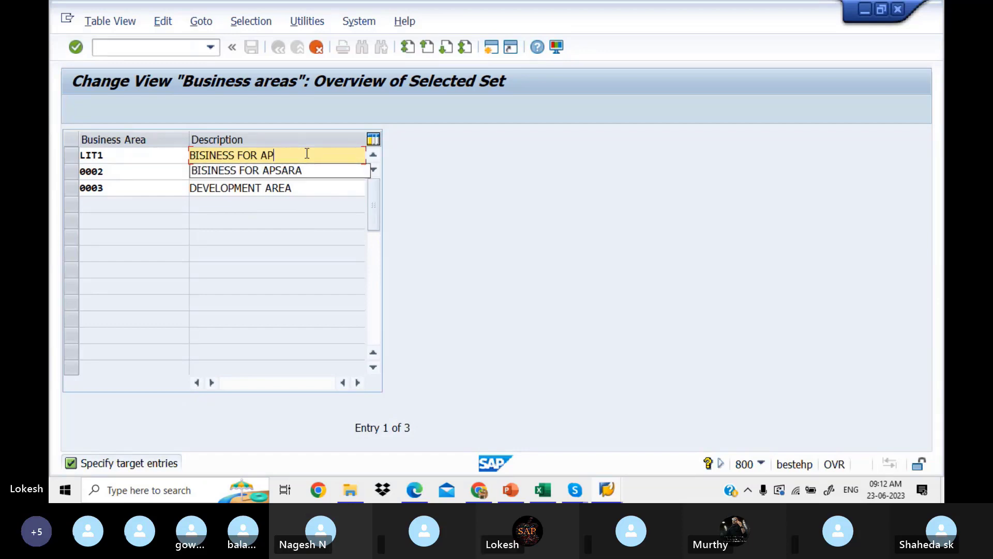
key("BackSpace")
key("BackSpace")
key("BackSpace")
key("BackSpace")
key("BackSpace")
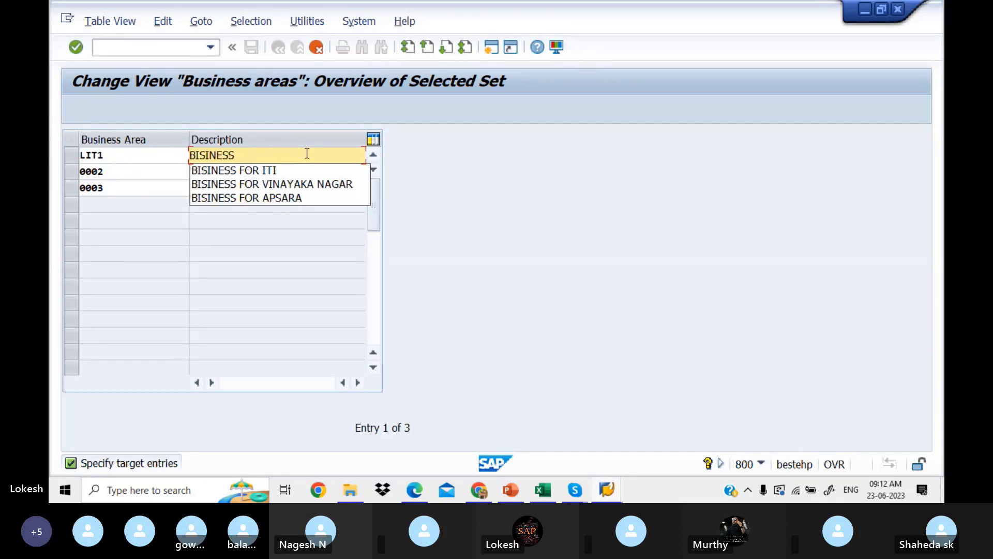
type("AREA")
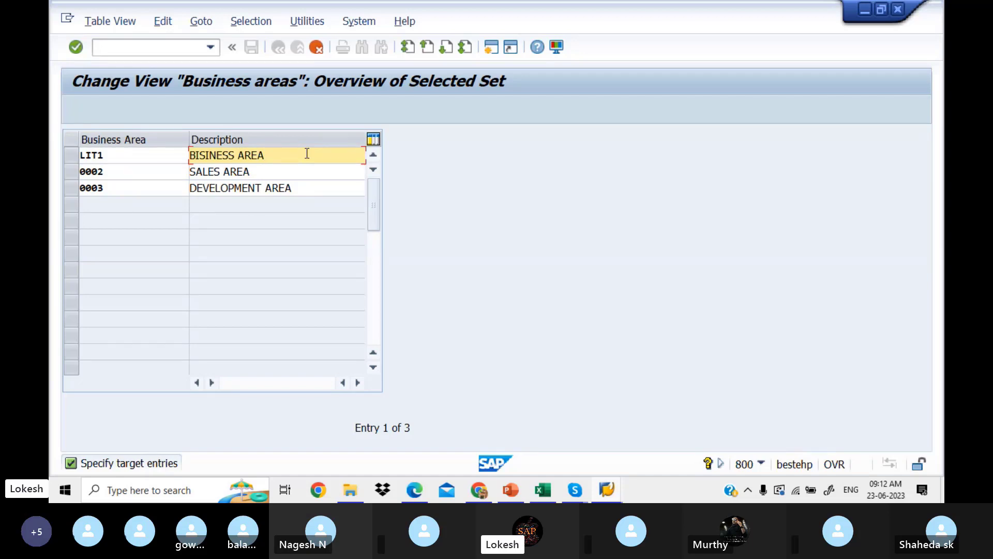
type("ITI")
Replace the second row's SALES AREA description with 'BISINESS AREA APSARA'.
left_click(284, 173)
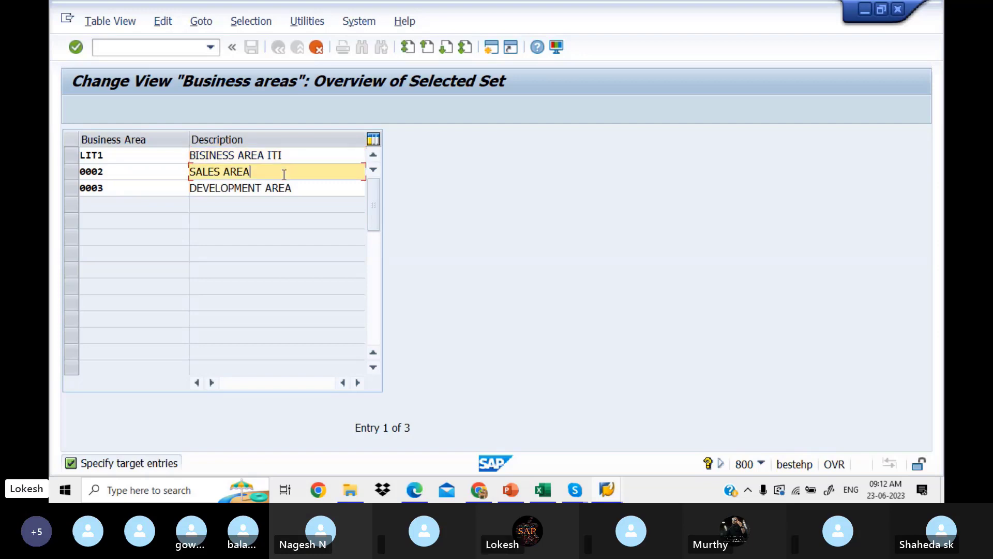
key("BackSpace")
key("BackSpace")
key("BackSpace")
key("BackSpace")
key("BackSpace")
key("BackSpace")
key("BackSpace")
key("BackSpace")
key("BackSpace")
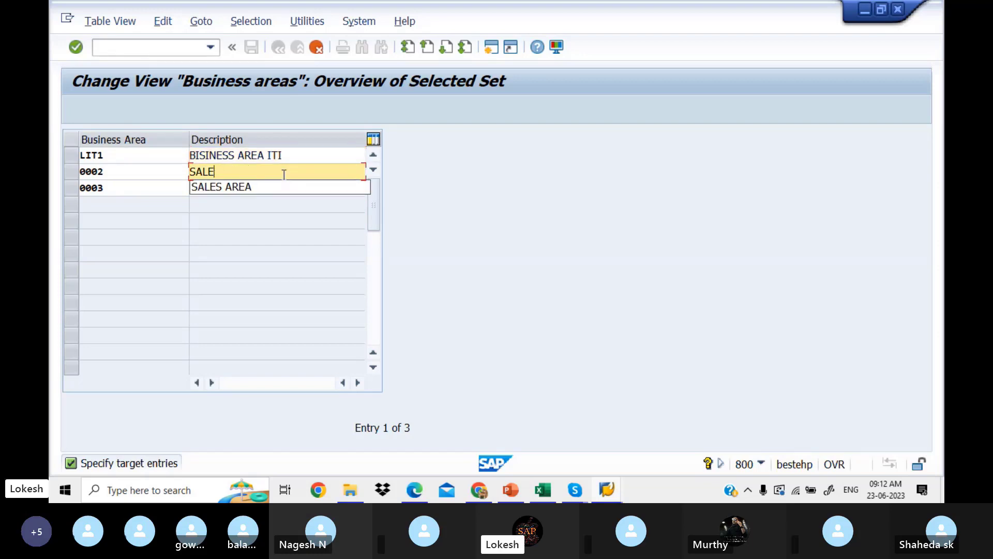
key("BackSpace")
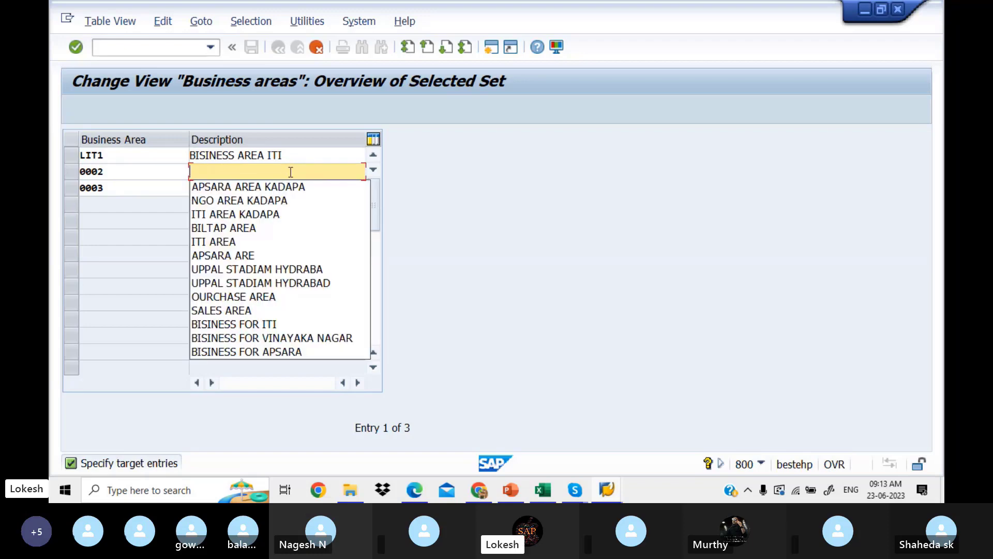
left_click(297, 156)
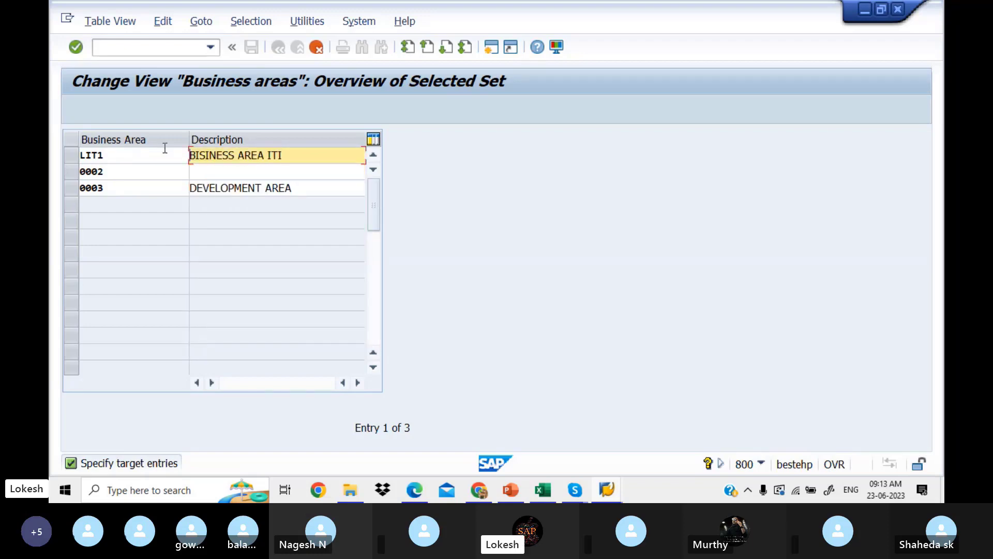
left_click(227, 174)
key("ctrl+v")
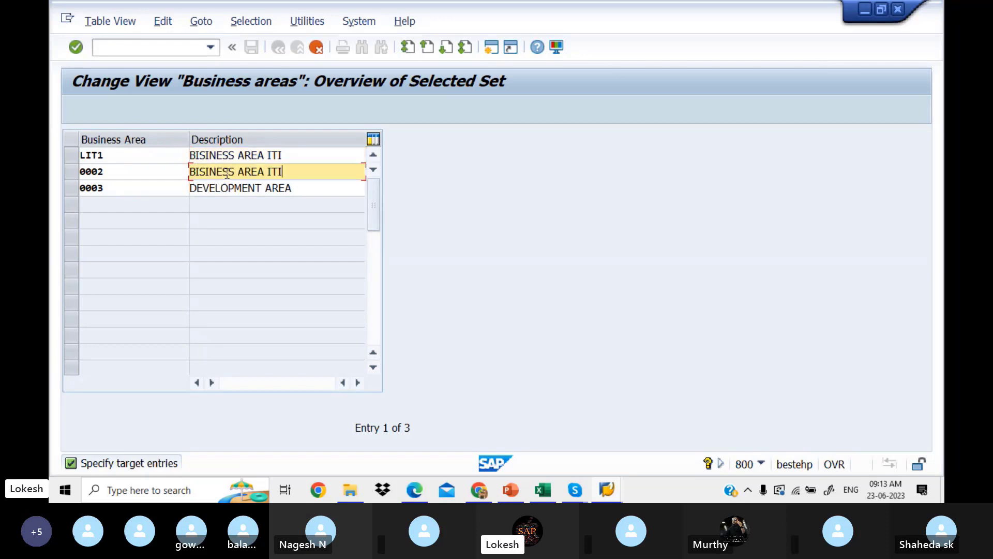
key("BackSpace")
key("BackSpace")
key("BackSpace")
type("APSARA")
Replace the third row's DEVELOPMENT AREA description with 'BISINESS AREA NGO'.
left_click_drag(317, 170, 193, 157)
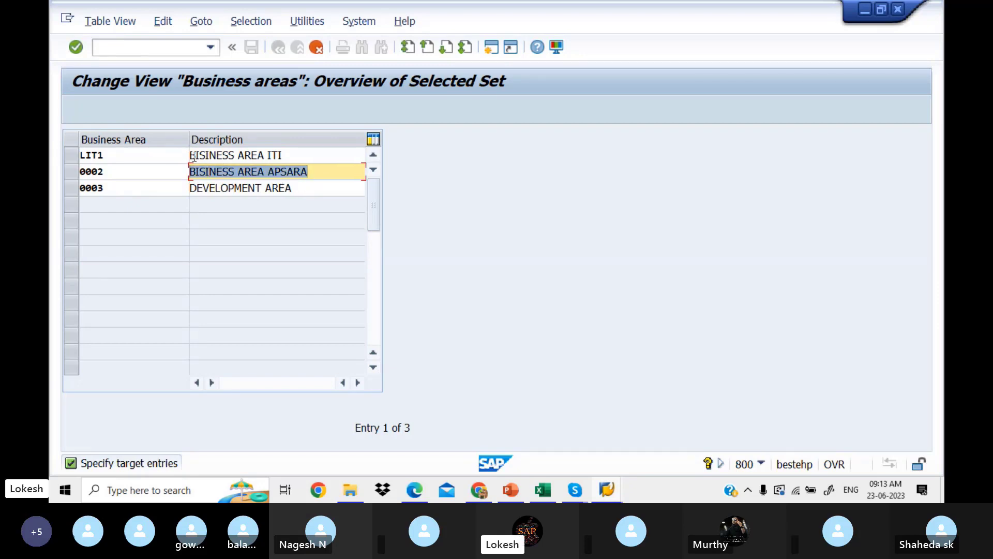
key("ctrl+c")
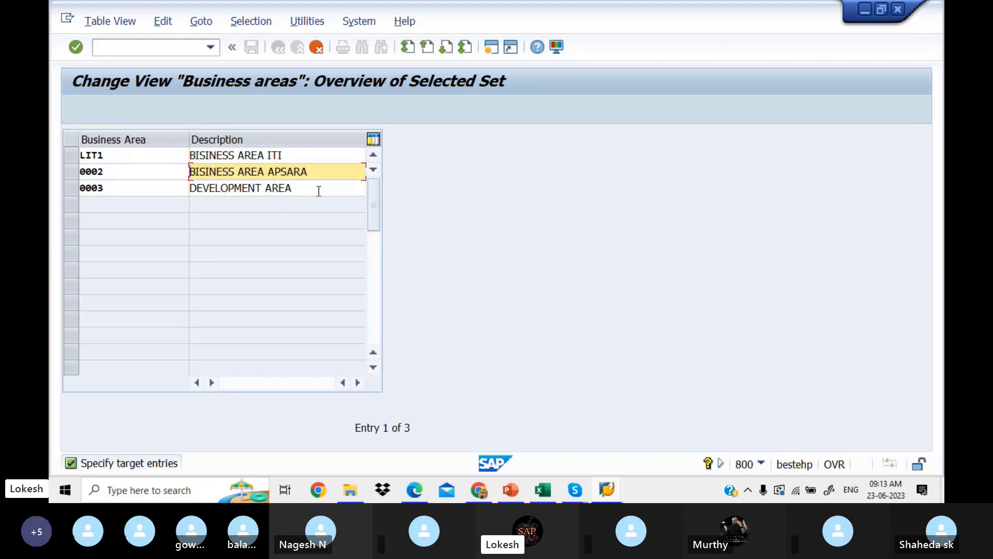
left_click_drag(318, 191, 124, 171)
key("ctrl+v")
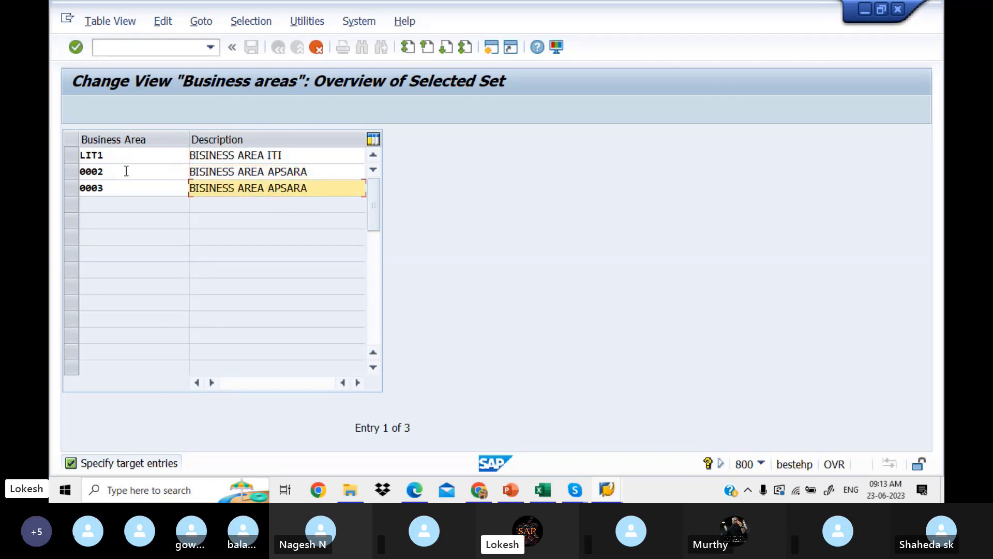
key("BackSpace")
key("BackSpace")
key("BackSpace")
key("BackSpace")
type("NO")
key("BackSpace")
type("GO")
Change keys 0002 and 0003 to LIT2 and LIT3 and confirm the copy.
left_click(124, 175)
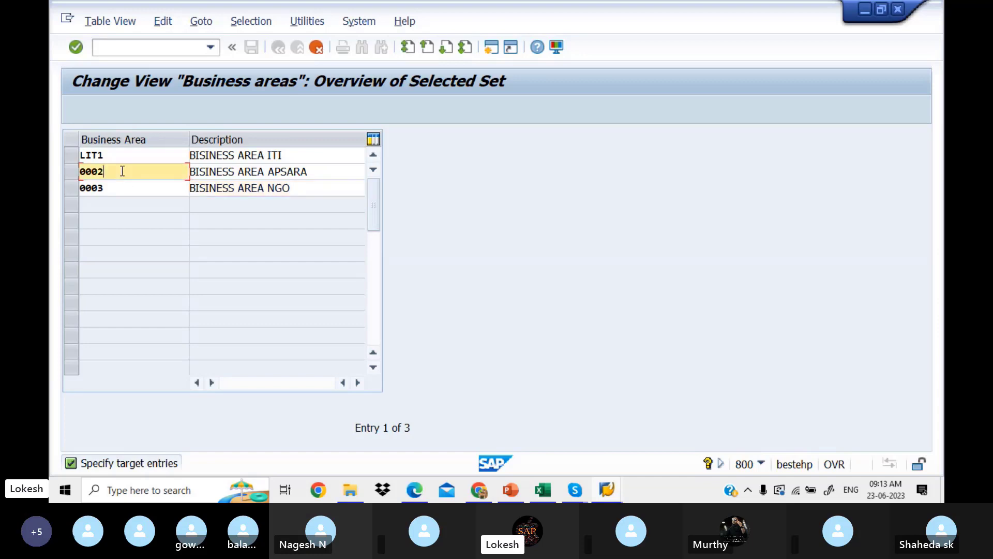
key("BackSpace")
key("BackSpace")
key("BackSpace")
key("BackSpace")
type("LIT2")
left_click(127, 185)
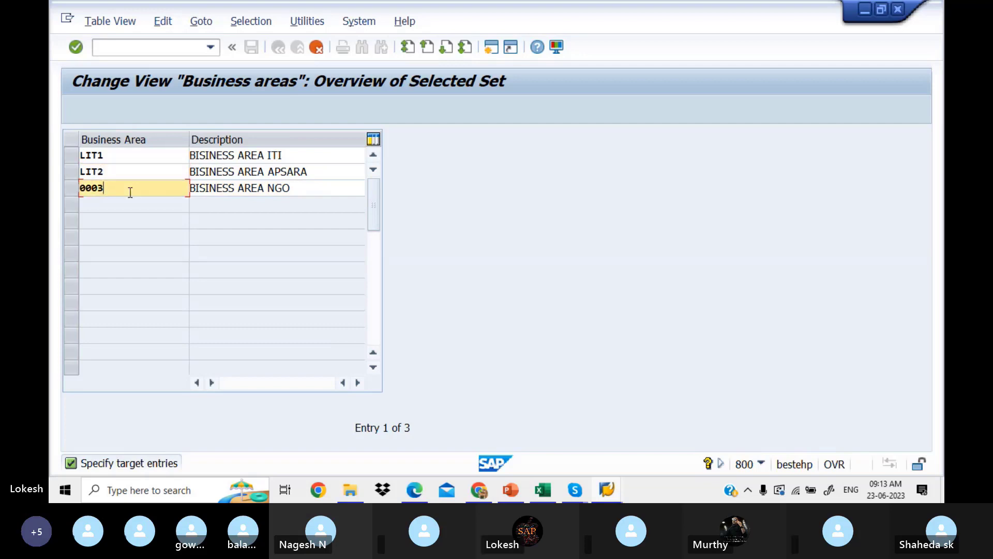
key("BackSpace")
key("BackSpace")
key("BackSpace")
key("BackSpace")
type("LI")
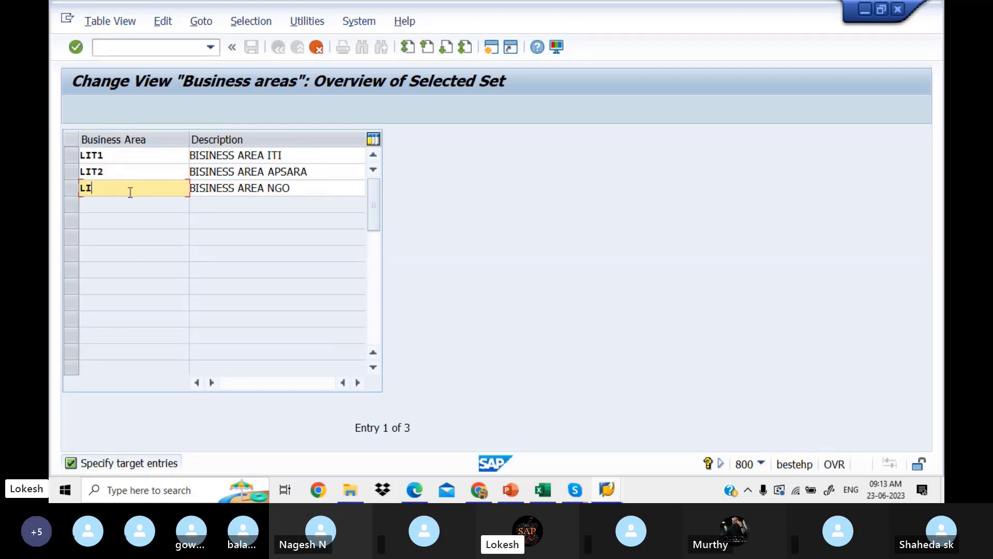
type("T3")
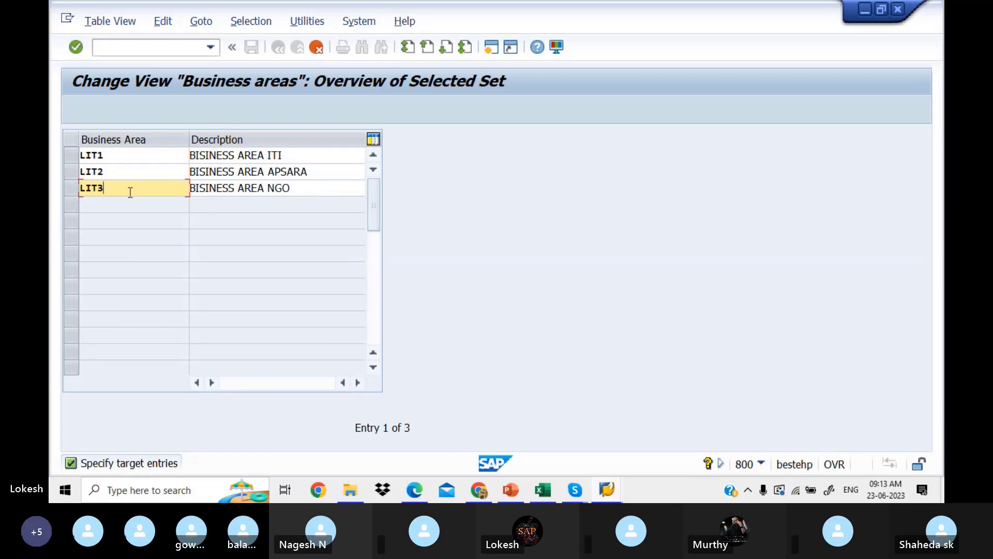
key("Return")
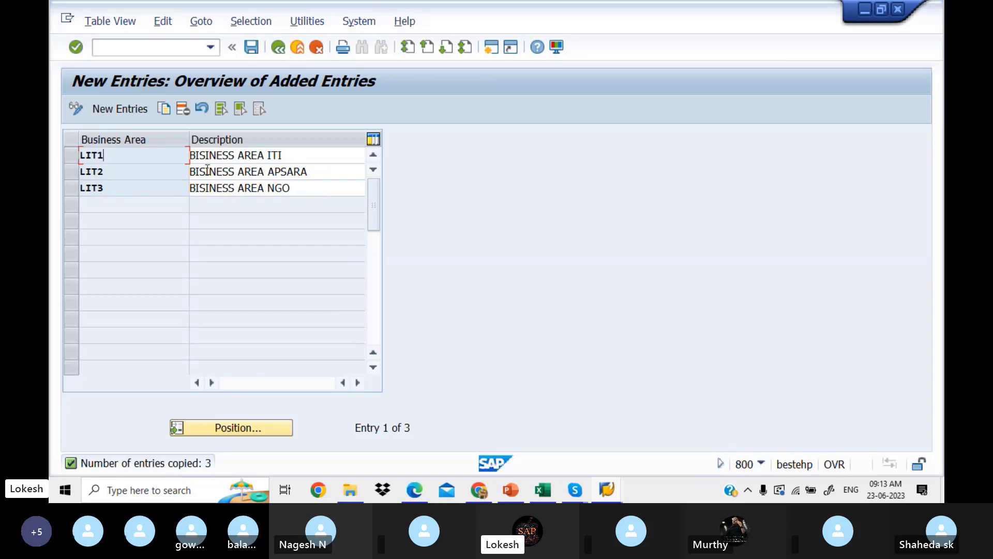
Save LIT1–LIT3 under a new customizing request 'Define Business Area For LITPVT LTD'.
left_click(252, 48)
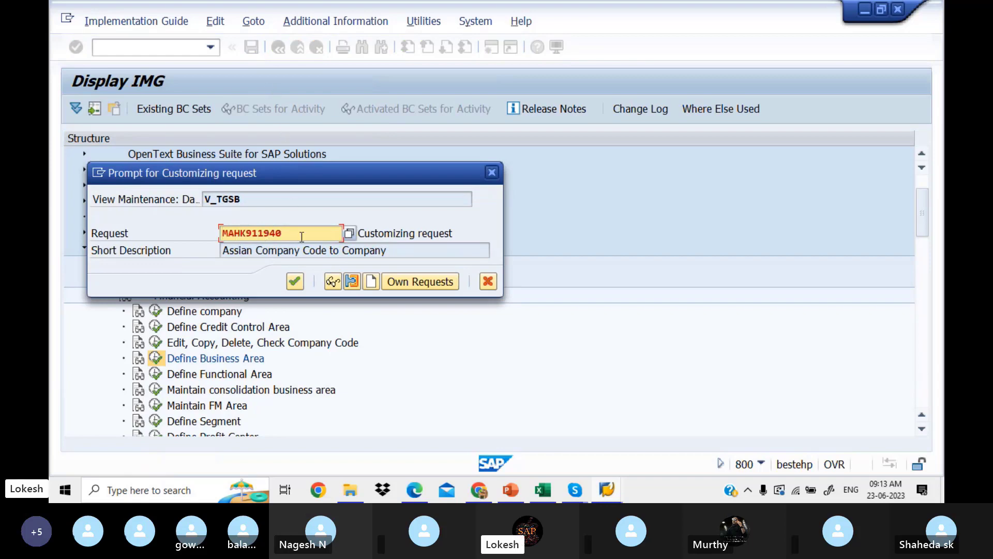
left_click(372, 282)
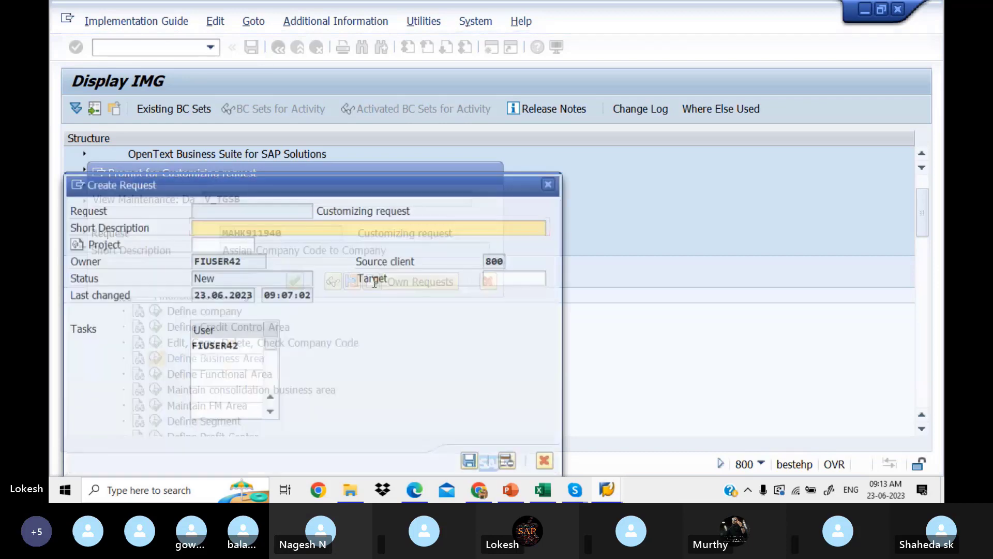
type("Define B")
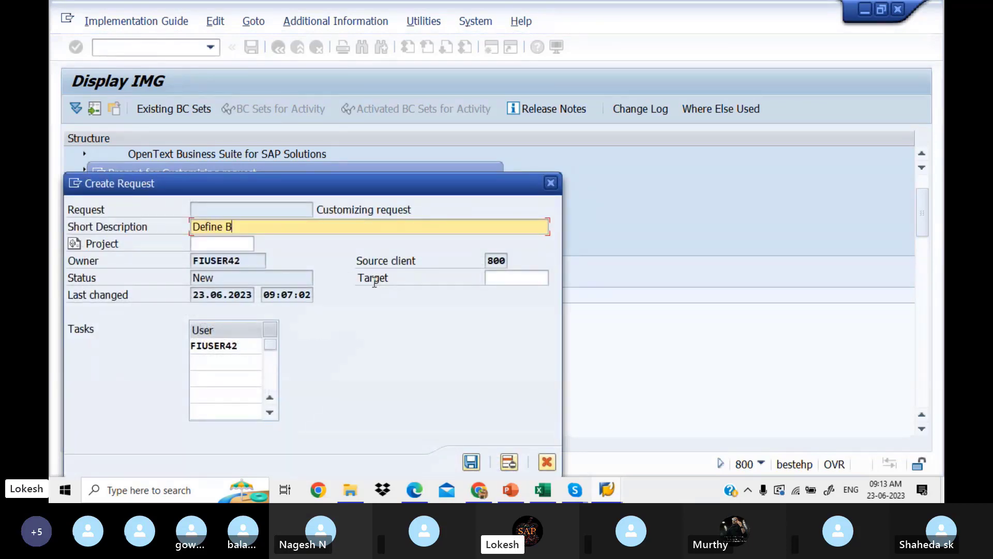
type("usiness a")
key("BackSpace")
type("Ara")
type("a ")
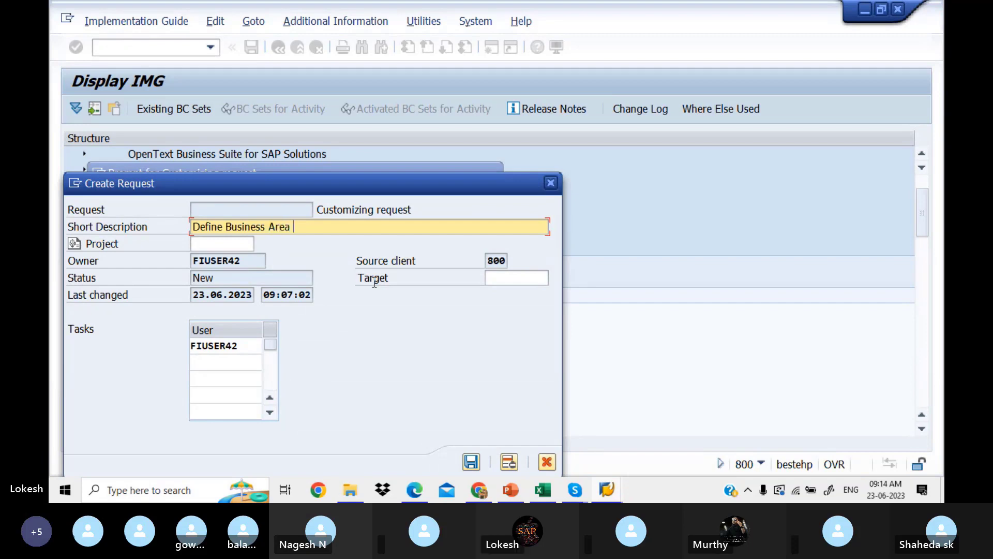
type("For")
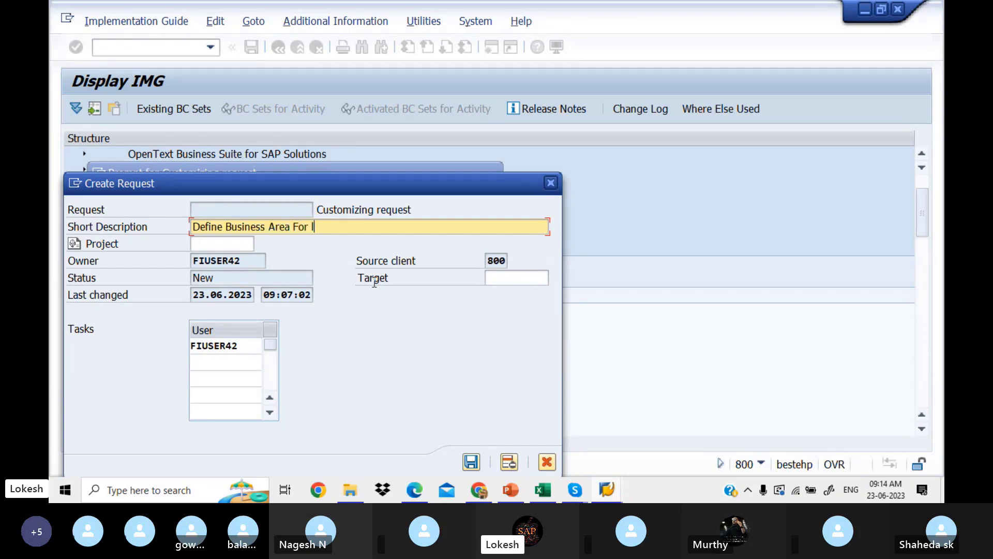
type(" LITPVT LTD")
left_click(471, 462)
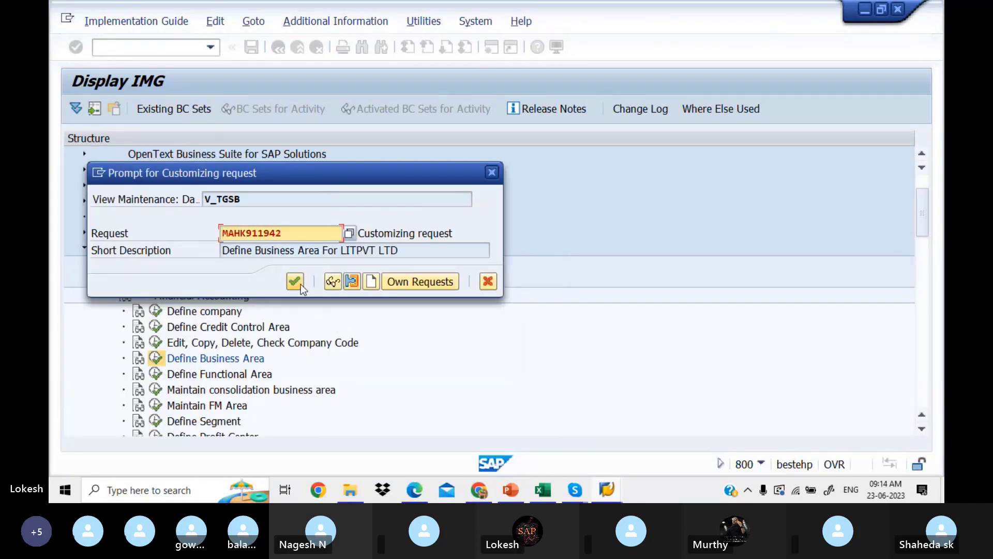
left_click(300, 284)
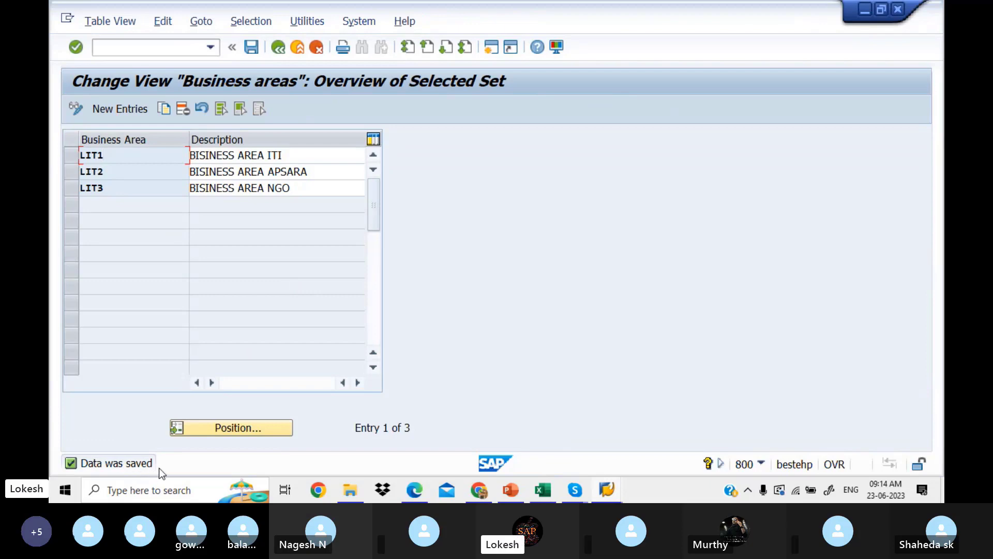
Enter LIT1,LIT2,LIT3 in Excel cell D6 beside the Define Business Area row.
left_click(543, 490)
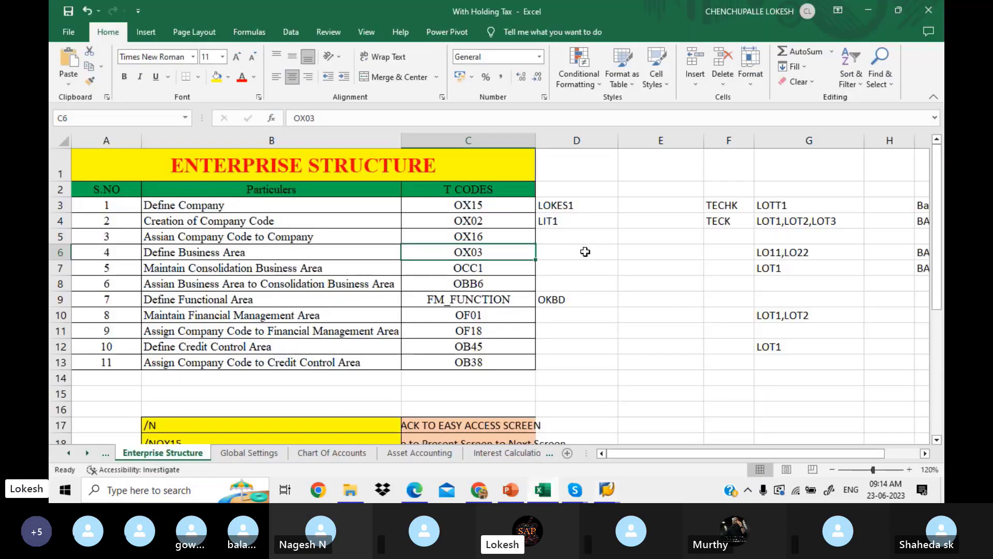
left_click(585, 252)
type("LIT")
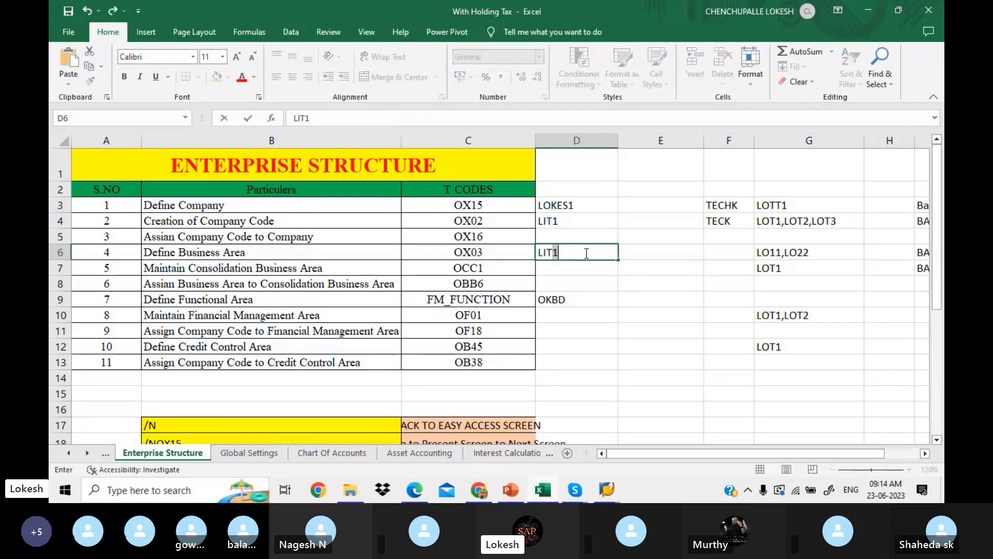
type("1")
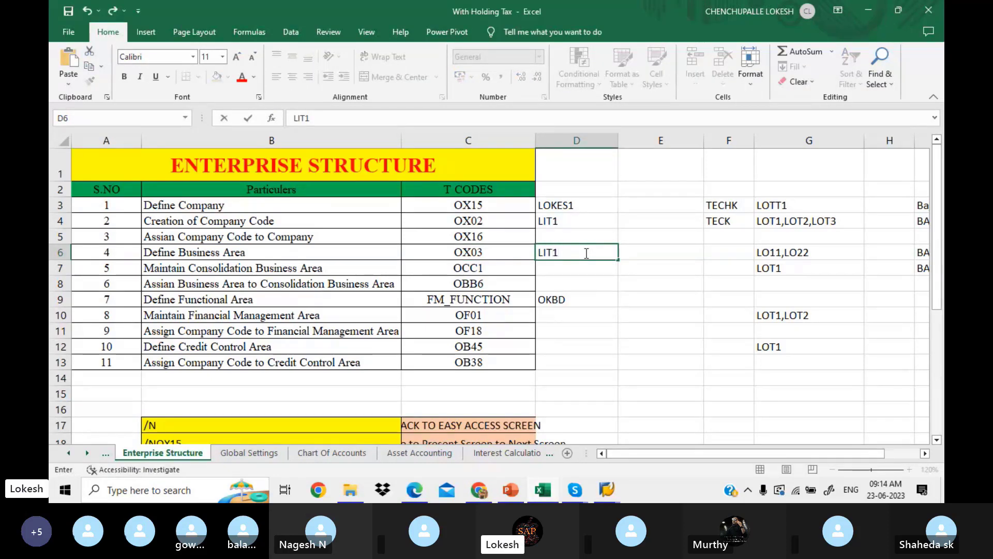
type(",LIT2,LIT3")
left_click(583, 268)
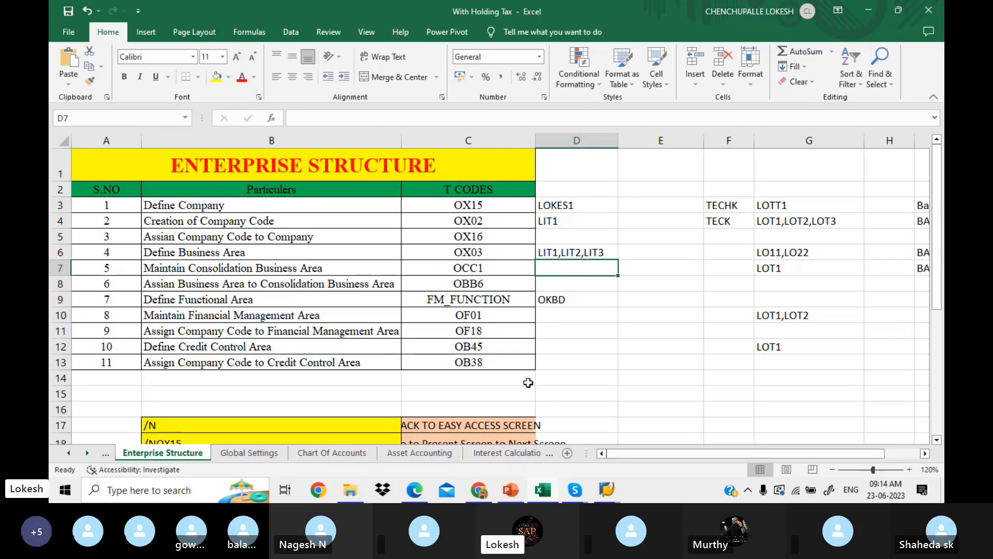
left_click(606, 490)
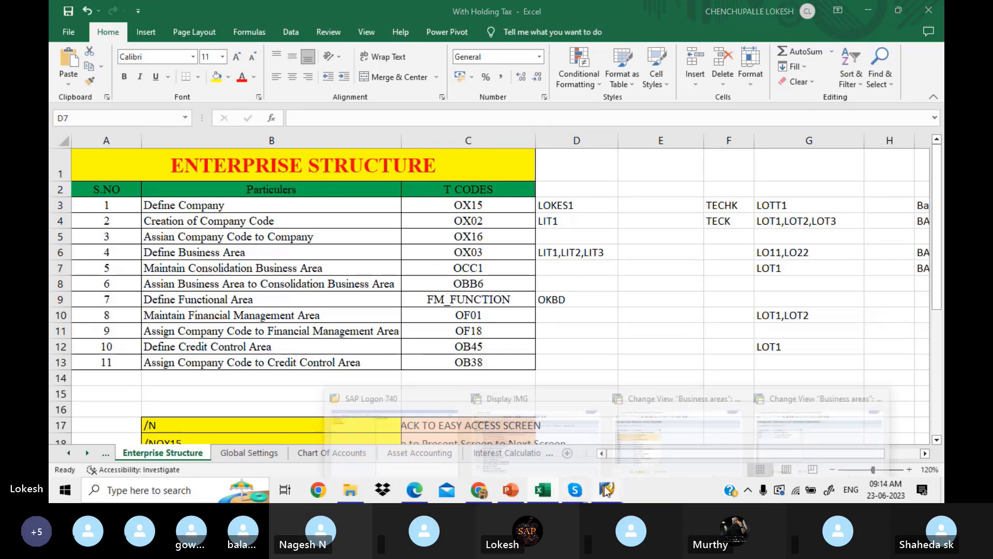
Go back from Business areas to the IMG tree and execute Maintain consolidation business area.
left_click(759, 437)
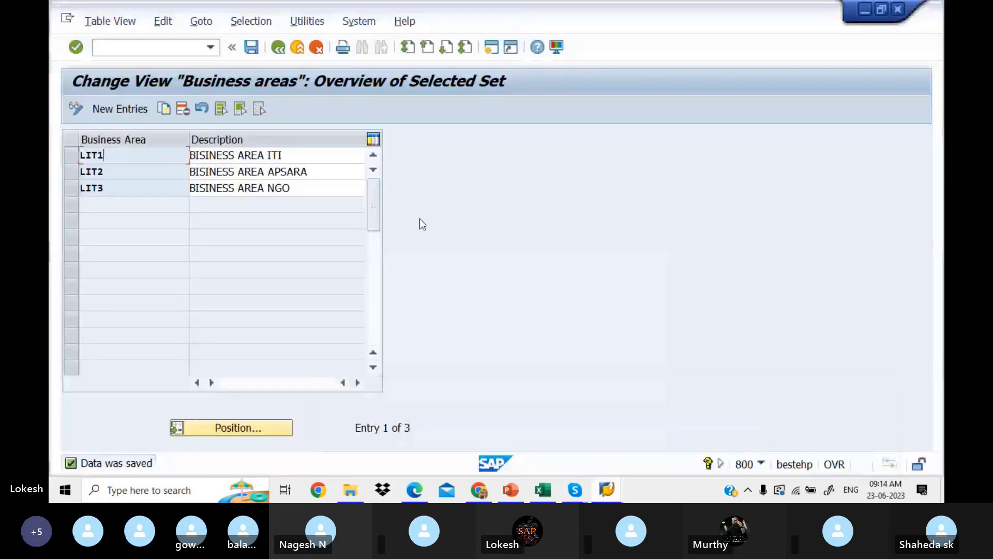
left_click(280, 48)
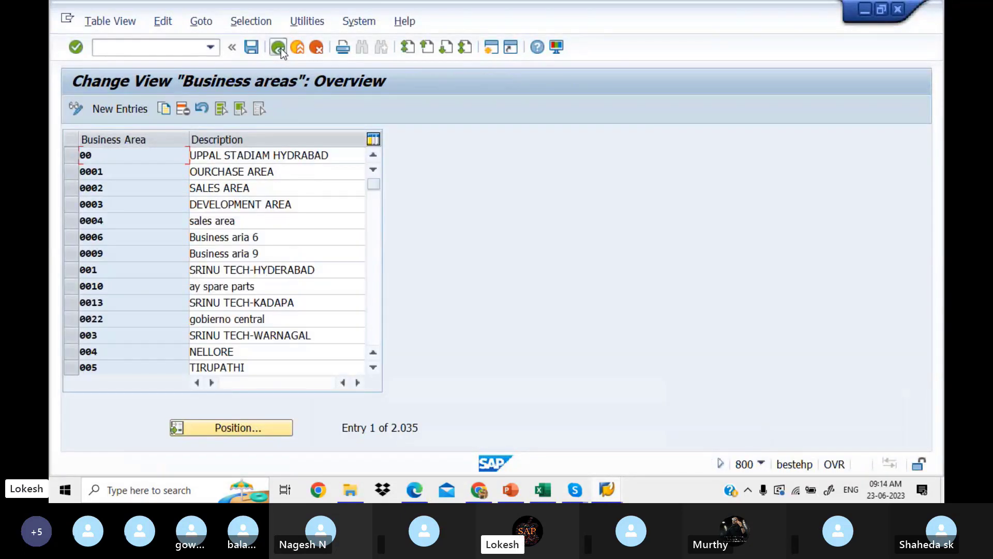
left_click(281, 48)
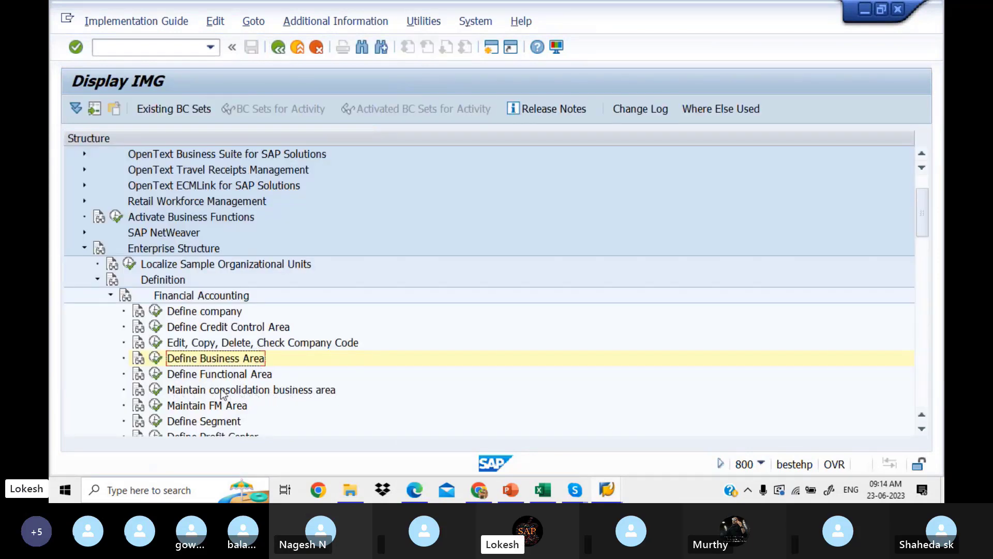
left_click(158, 394)
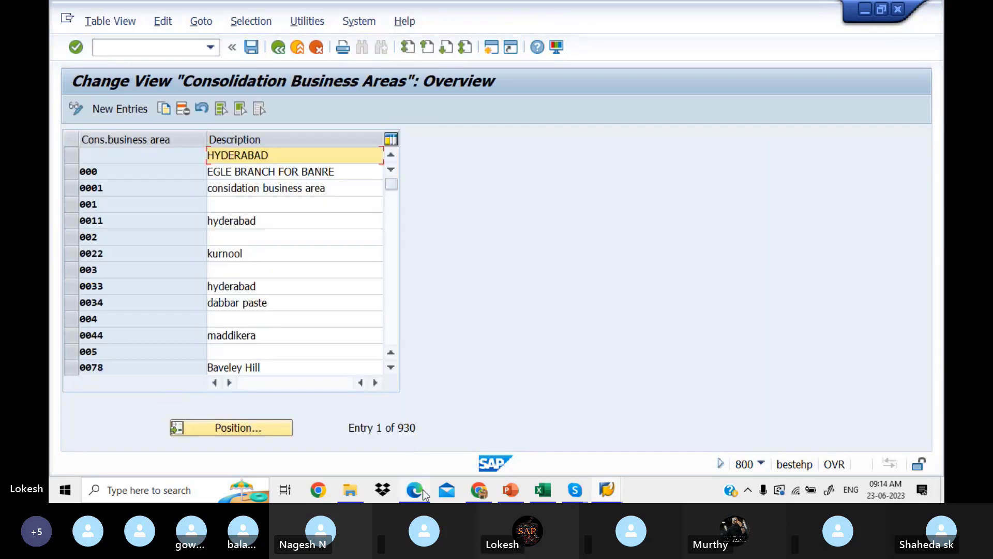
left_click(424, 490)
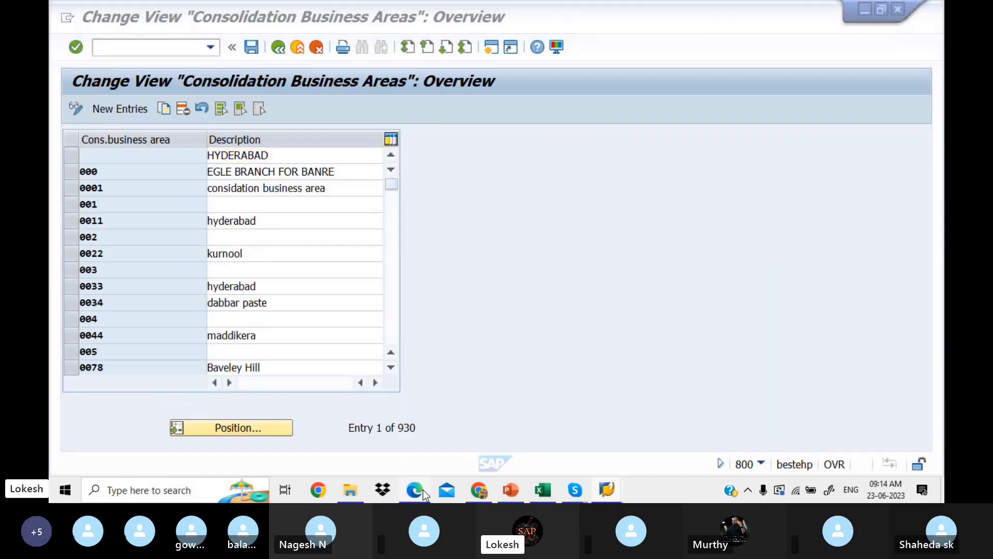
Page down the PDF guide to page 9's Consolidation Business Area (OCC1) section.
key("Down")
key("Down")
key("Down")
key("Down")
key("Down")
key("Down")
key("Down")
key("Down")
key("Down")
key("Down")
key("Down")
key("Down")
key("Down")
key("Down")
key("Down")
key("Down")
key("Down")
key("Down")
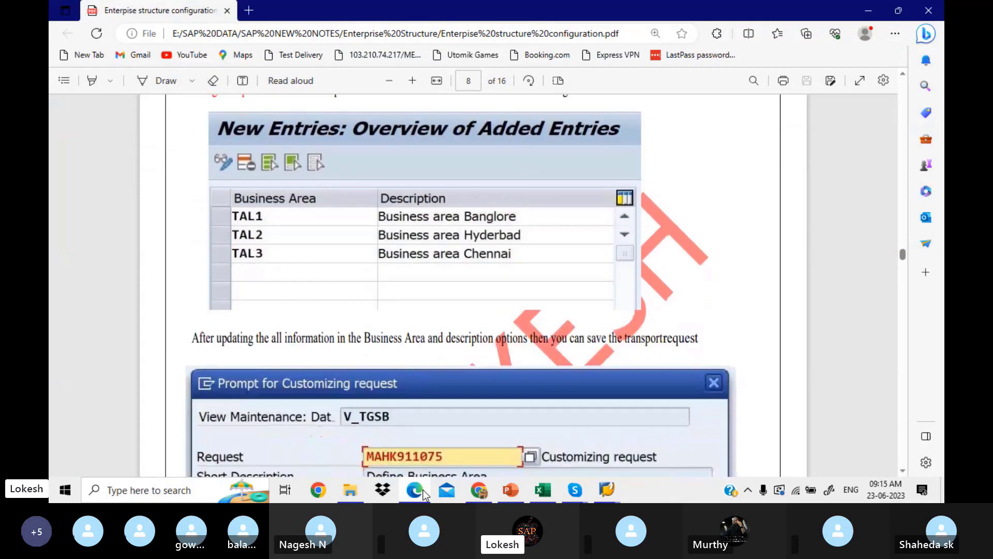
key("Down")
key("Down")
key("Down")
key("Down")
key("Down")
key("Down")
key("Down")
key("Down")
key("Down")
key("Down")
key("Down")
key("Down")
key("Down")
key("Down")
key("Down")
key("Down")
key("Down")
key("Down")
key("Down")
key("Down")
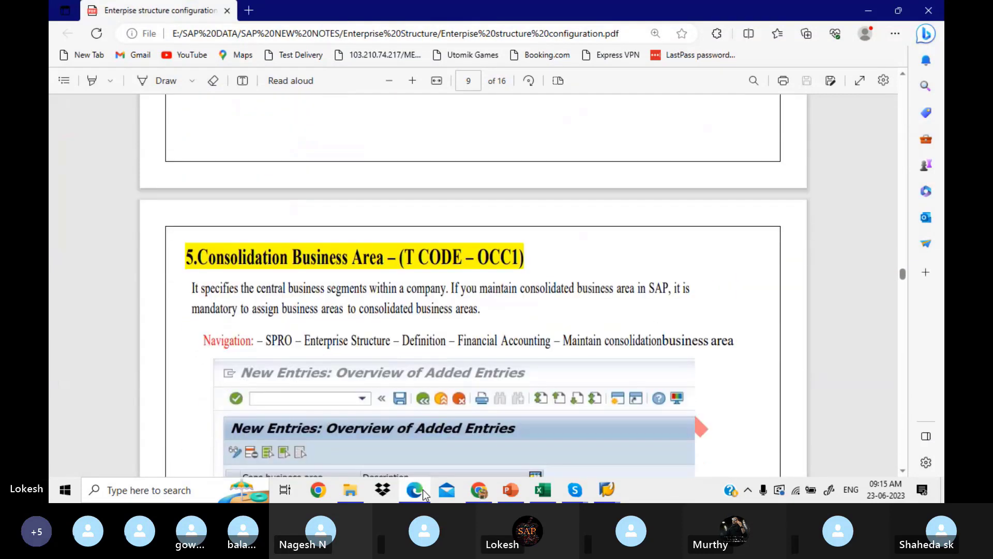
key("Down")
key("Down")
key("Down")
key("Down")
key("Down")
key("Down")
key("Down")
key("Down")
key("Down")
key("Down")
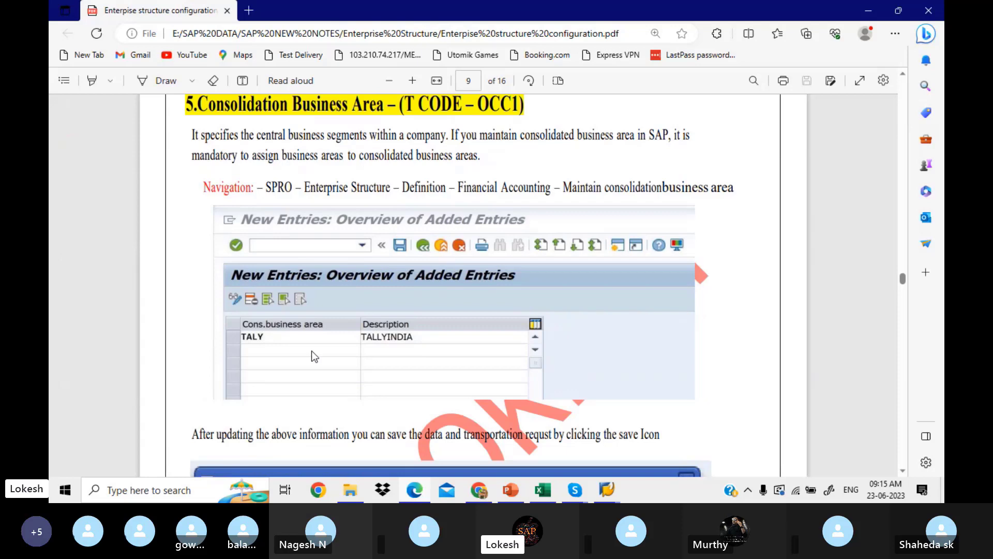
left_click(606, 490)
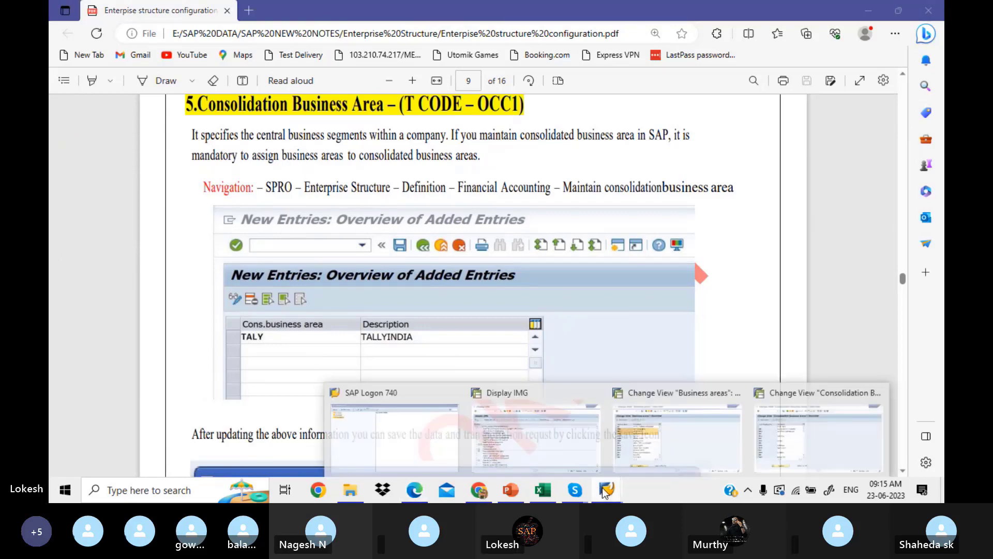
Return to the Consolidation Business Areas list and browse the existing entries.
left_click(767, 443)
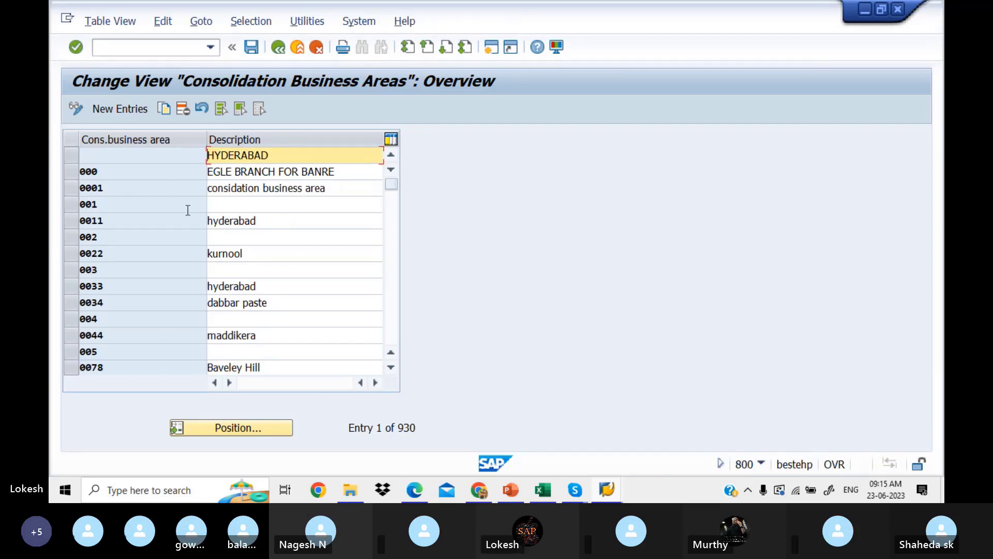
left_click(393, 302)
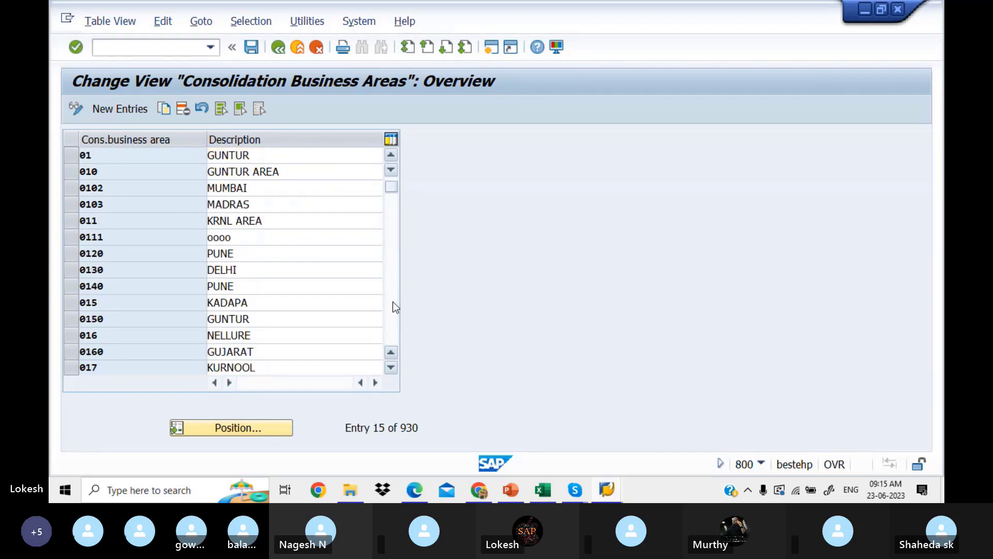
left_click(392, 302)
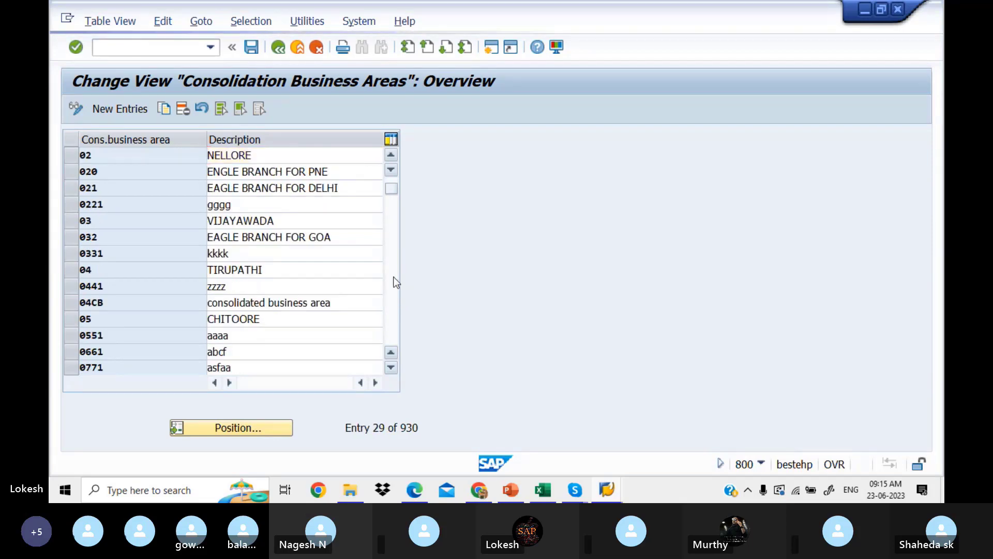
left_click(396, 282)
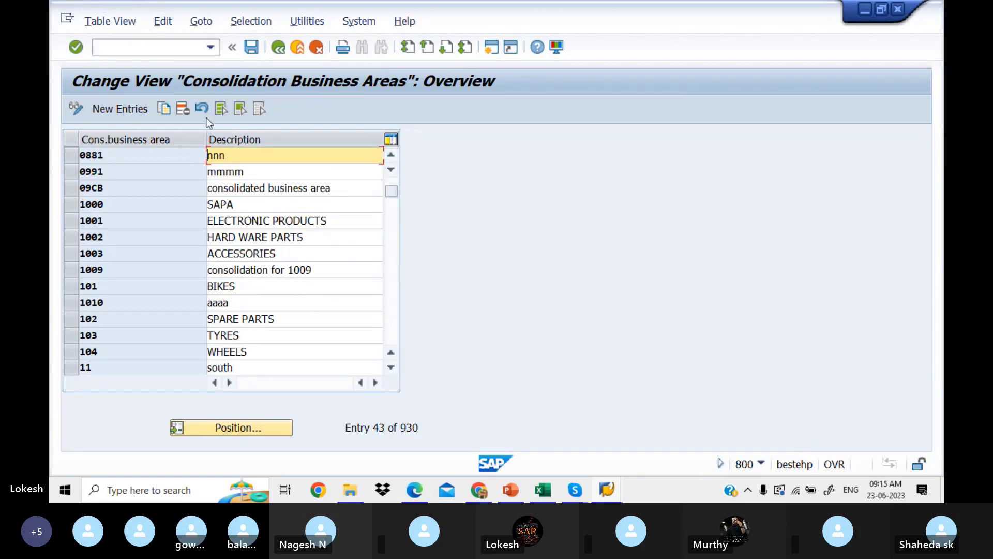
Add new entry LITP with the description 'Consolidate Business KADAPA'.
left_click(128, 110)
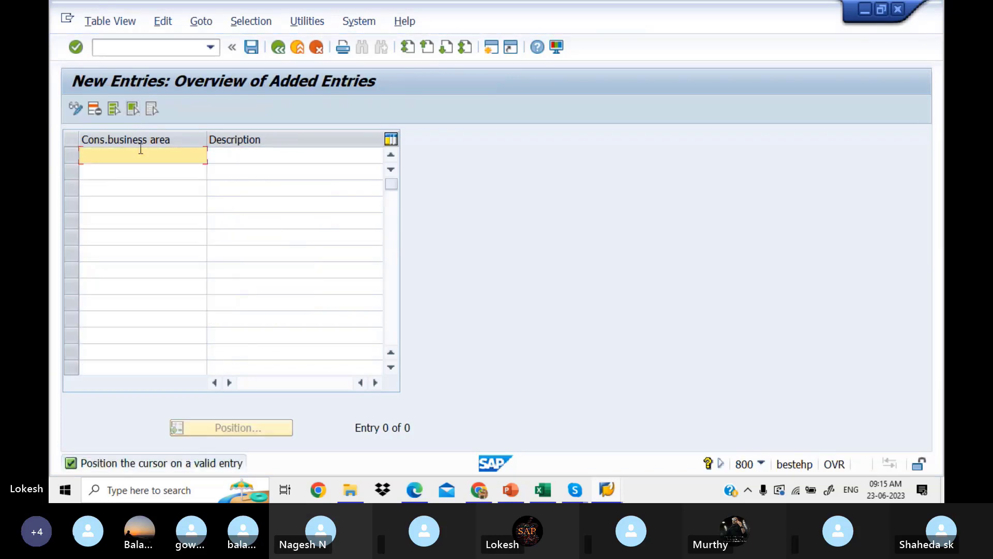
type("LITP")
left_click(232, 152)
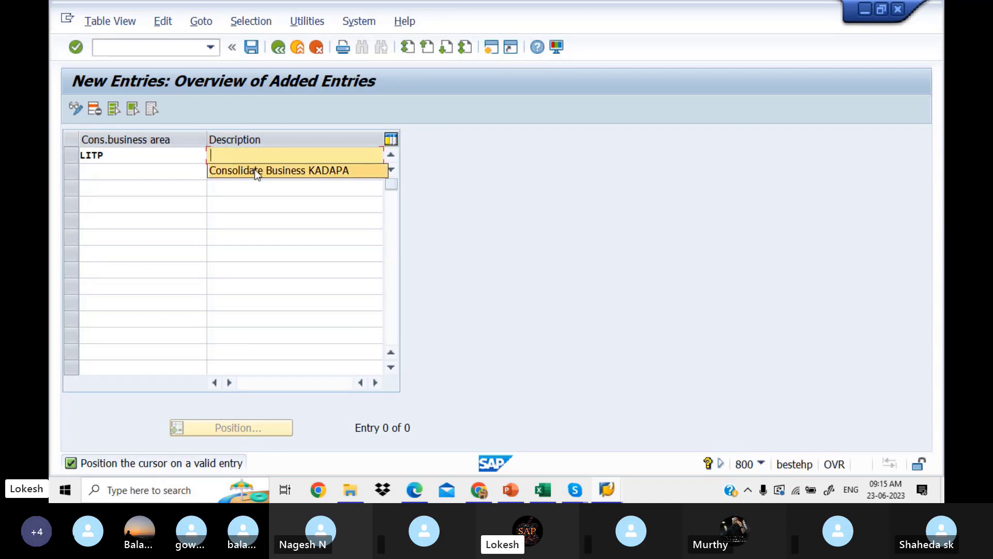
left_click(254, 170)
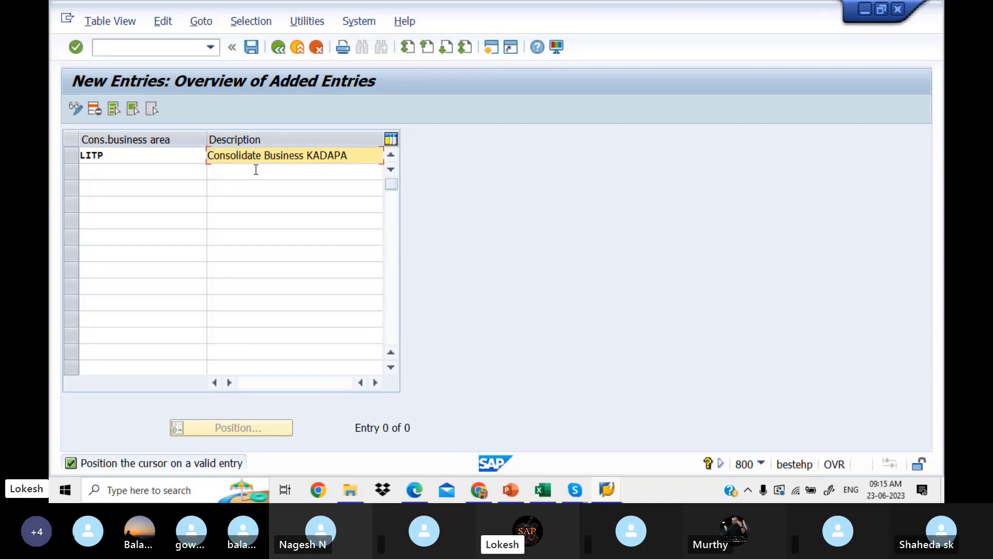
Save LITP under new request 'Consolidation for Business Area LITPVTLTD' and return to the overview.
left_click(256, 48)
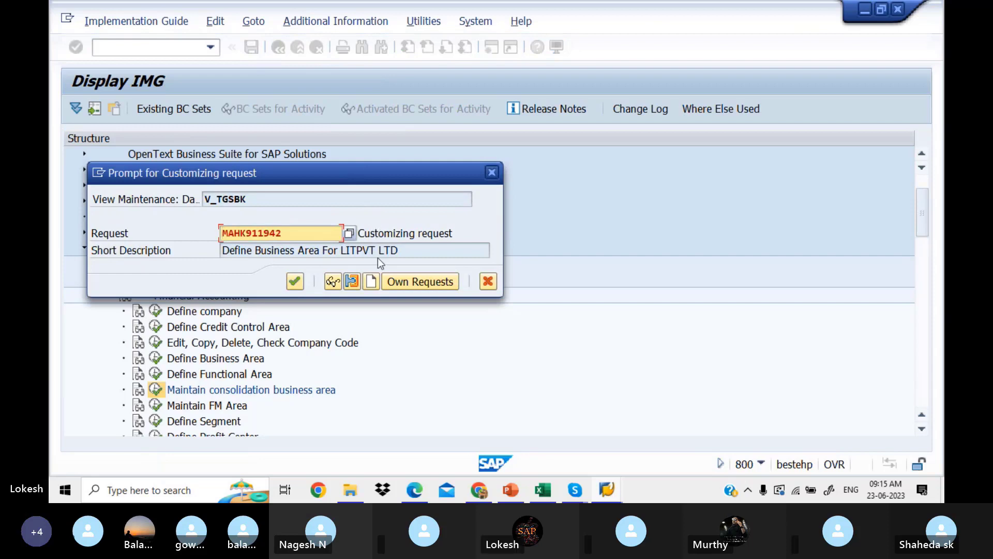
left_click(371, 282)
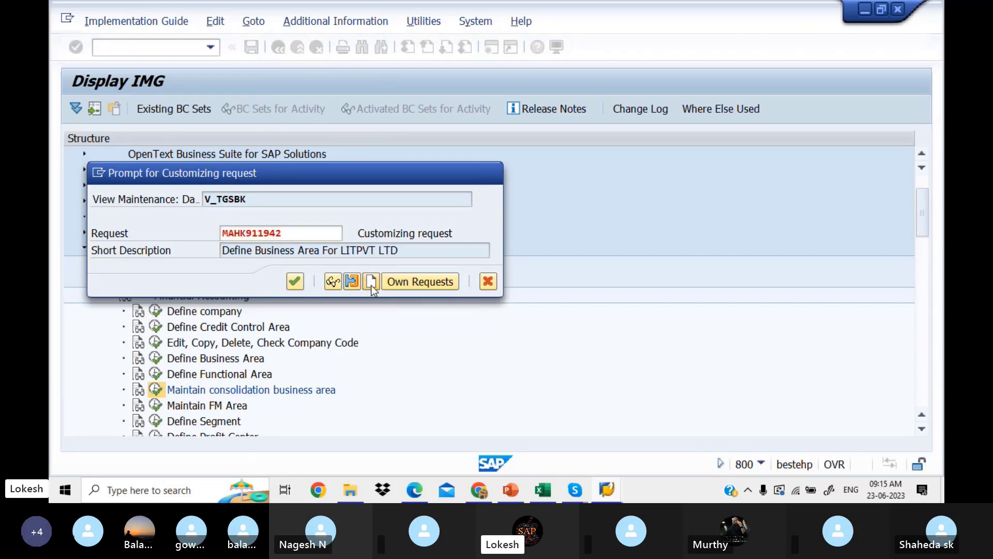
type("cO")
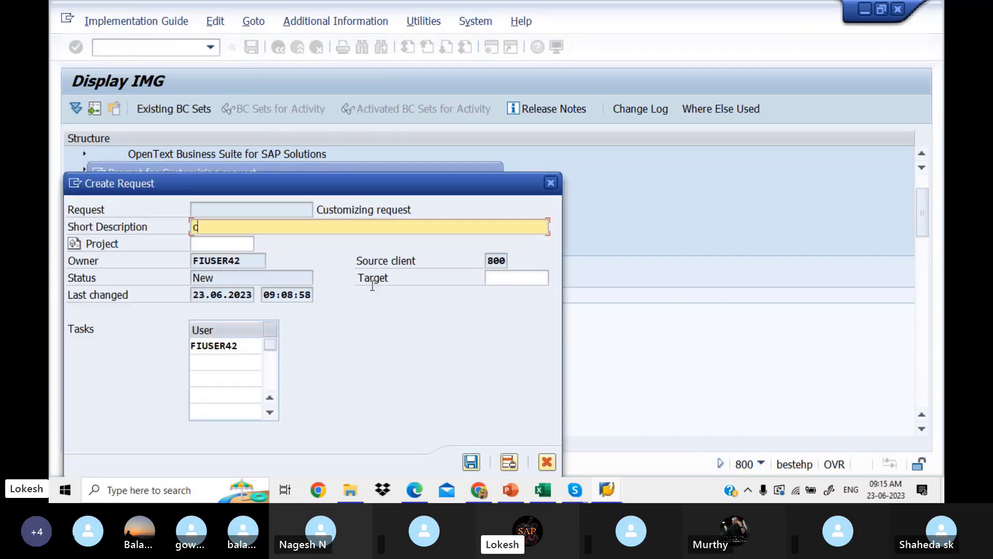
key("BackSpace")
key("BackSpace")
type("Co")
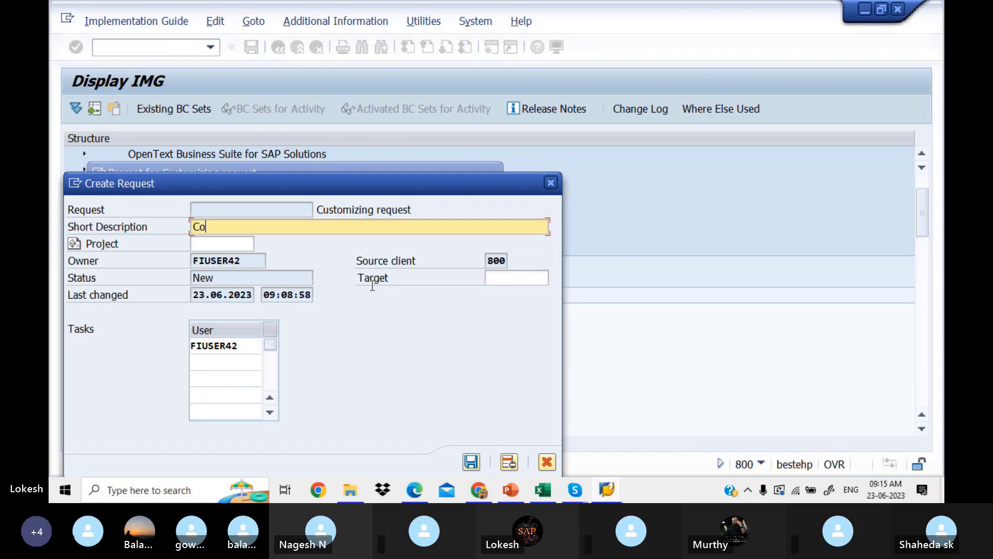
type("nsl")
type("lidation fo")
type("r bU")
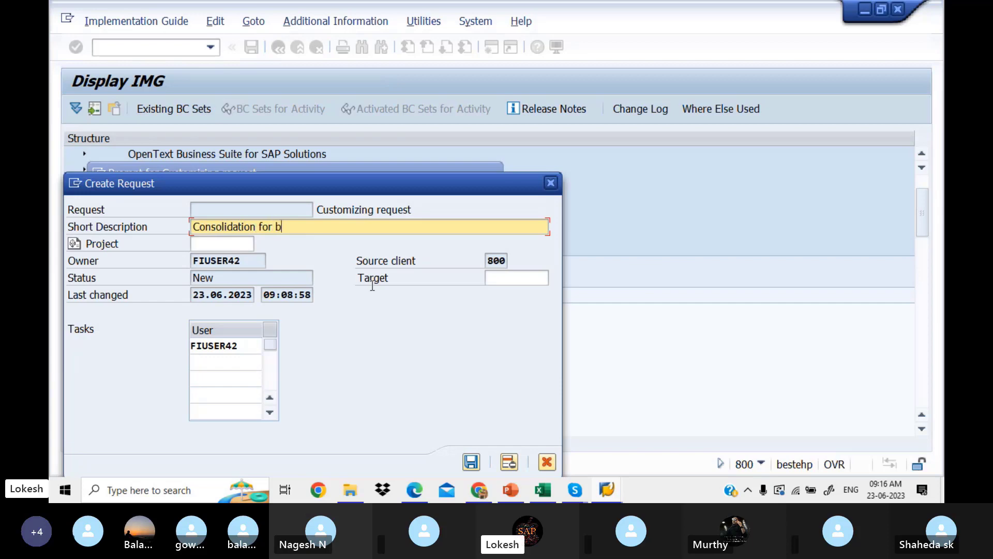
key("BackSpace")
key("BackSpace")
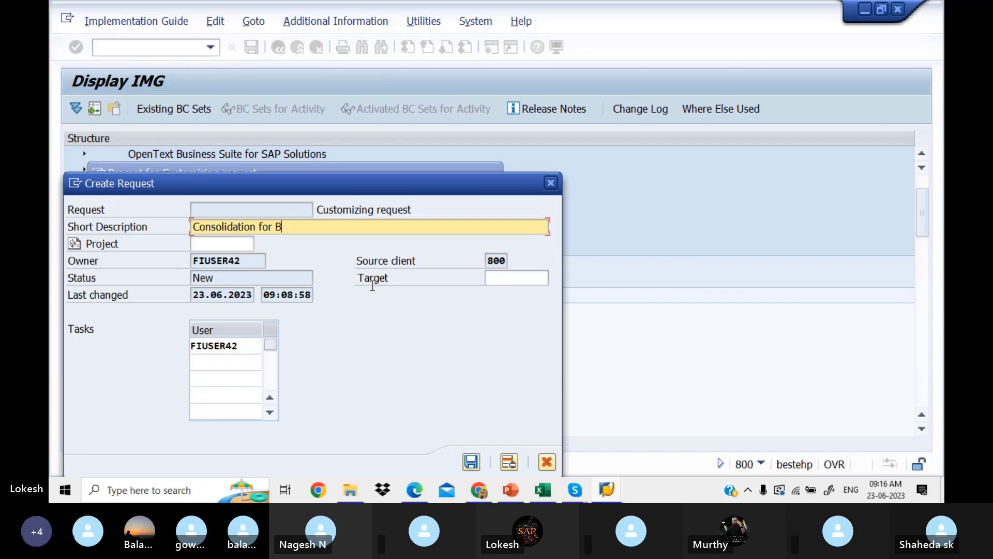
type("Business Area")
type(" P")
type("IT")
type("PVTLTD")
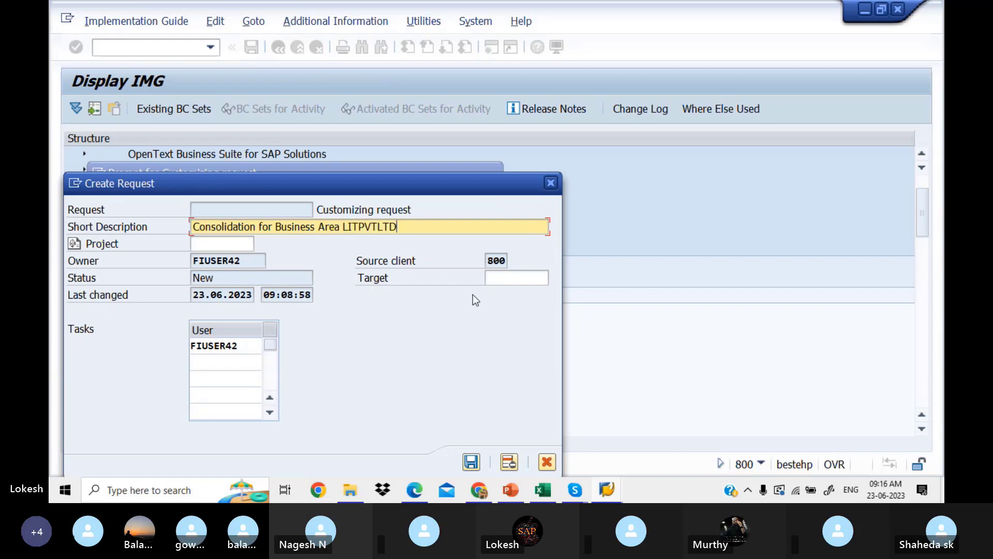
left_click(471, 462)
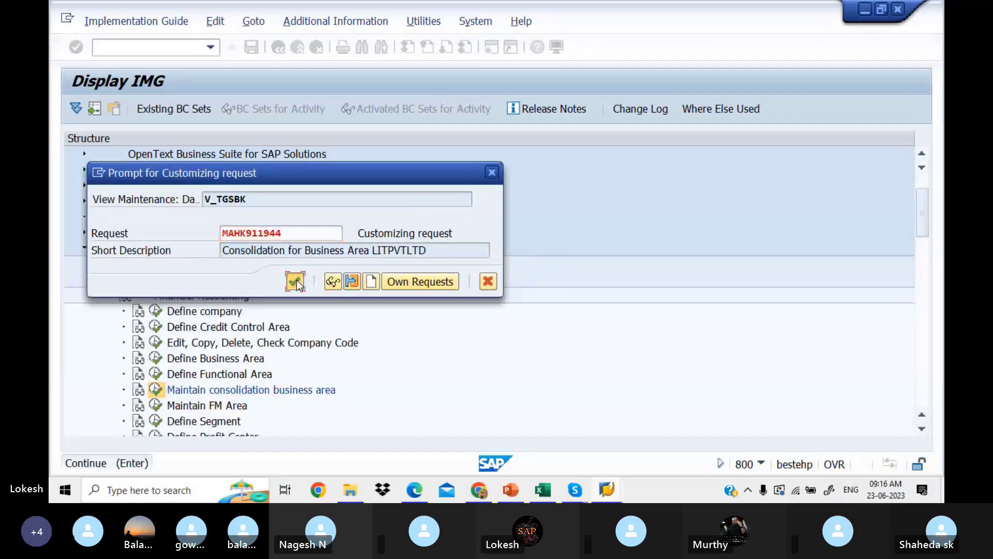
left_click(295, 281)
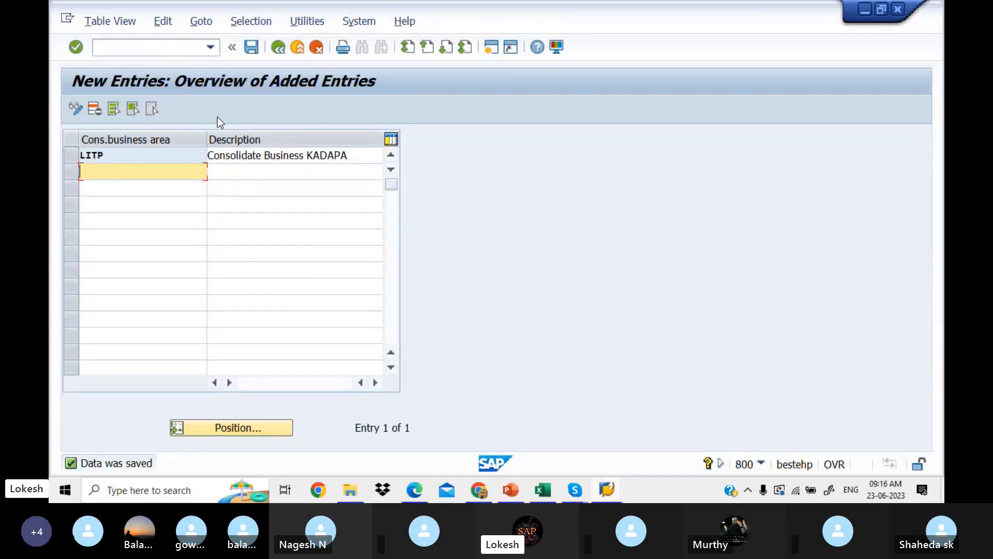
left_click(276, 47)
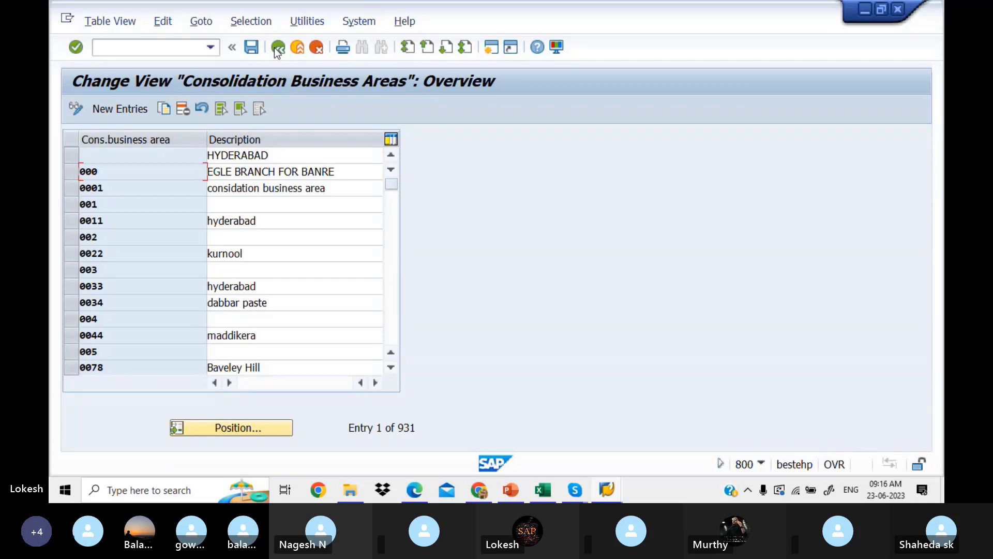
Record LITP in Excel cell D7, then bring back the SAP Display IMG tree.
left_click(276, 47)
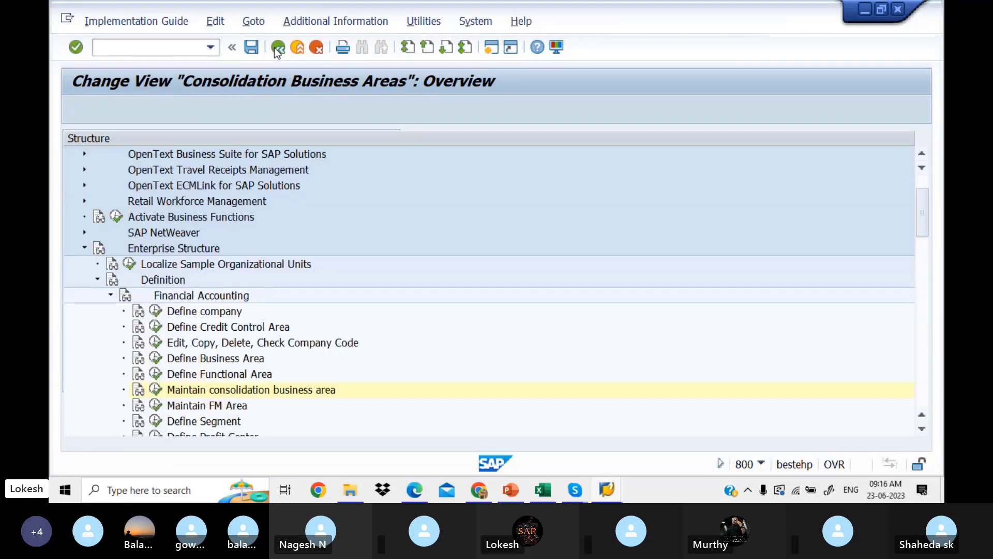
left_click(549, 491)
type("L")
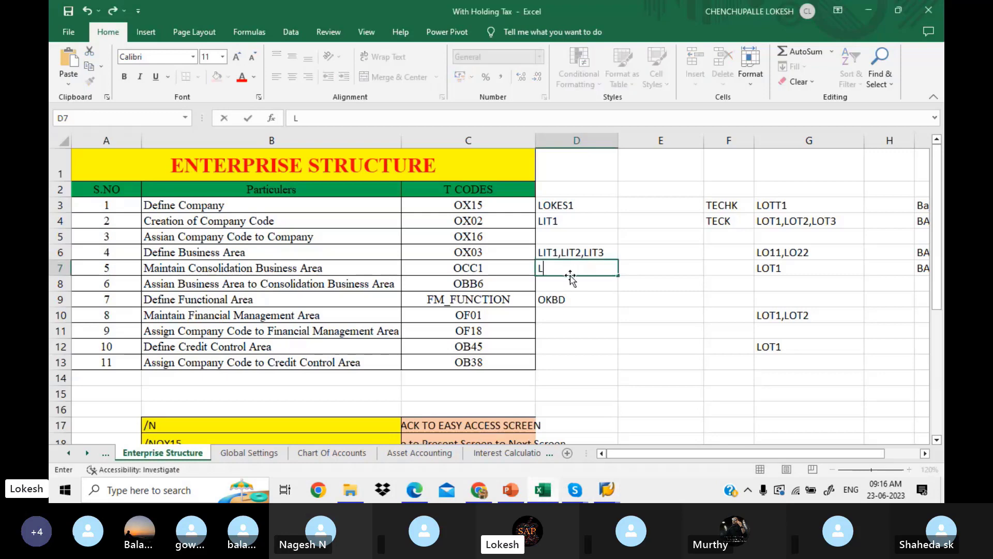
type("ITP")
left_click(587, 291)
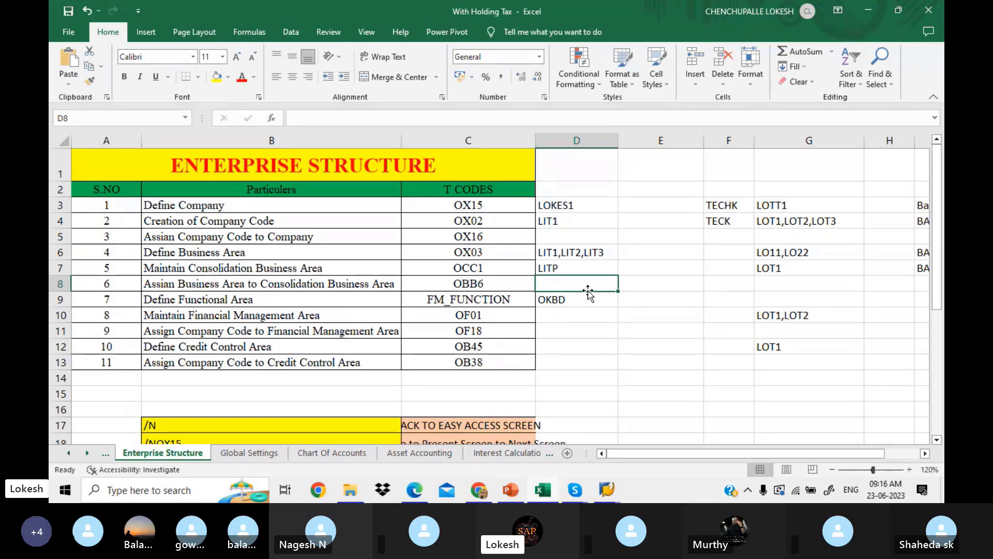
left_click(573, 268)
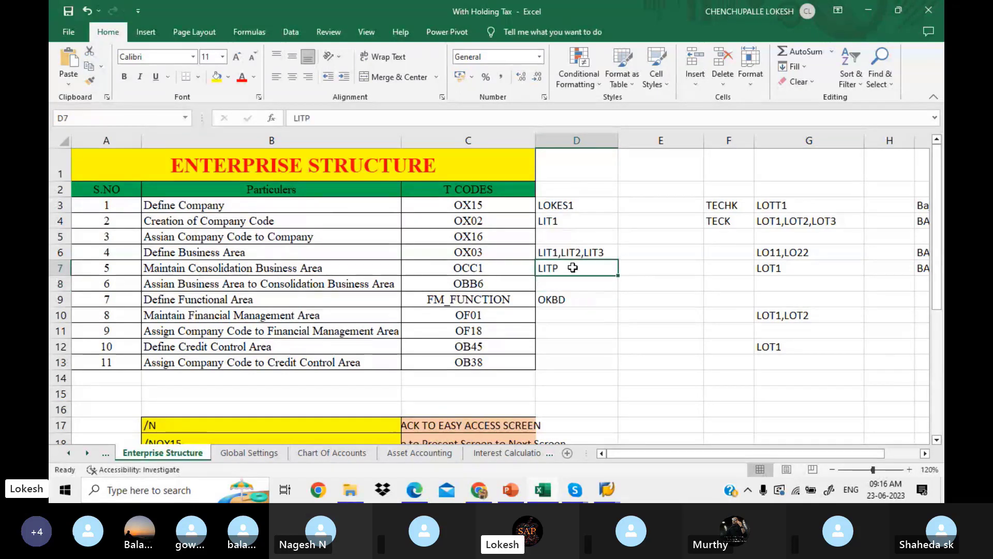
left_click(336, 285)
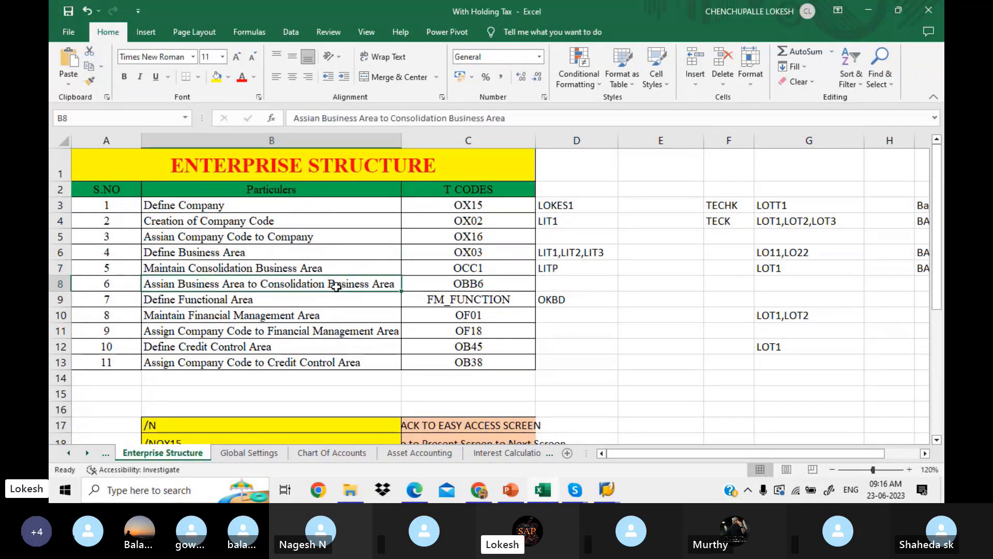
left_click(603, 489)
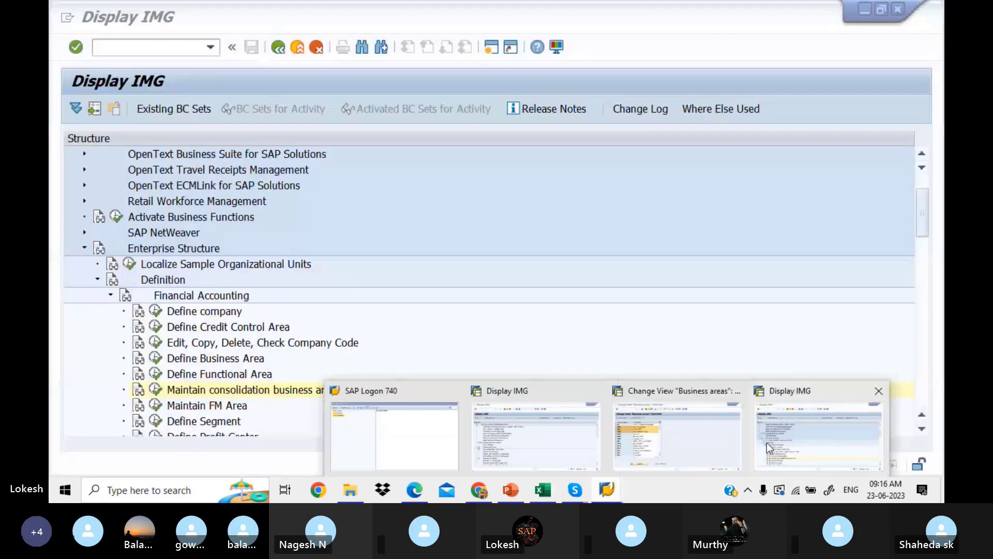
left_click(767, 442)
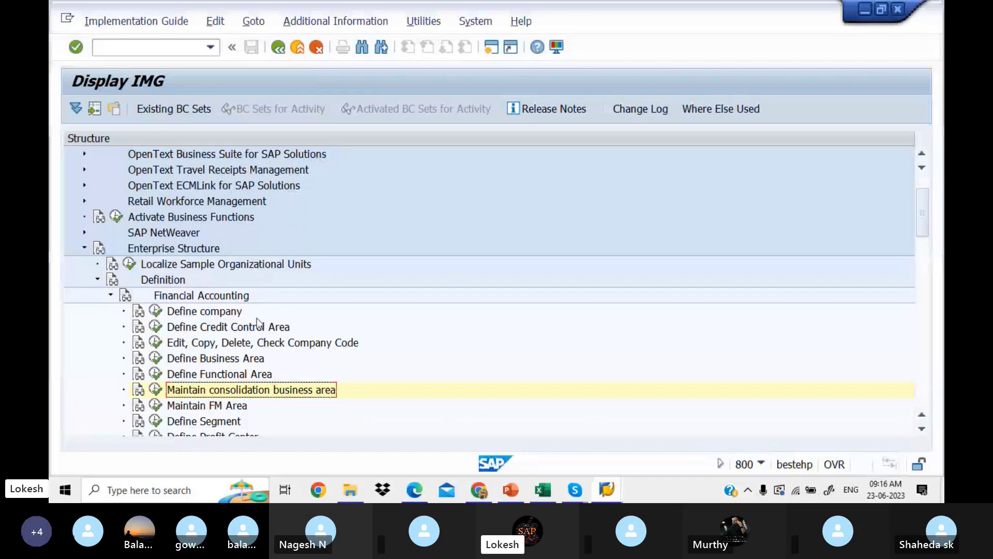
Go from Definition to Assignment > Financial Accounting and run 'Assign business area to consolidation business area'.
left_click(111, 294)
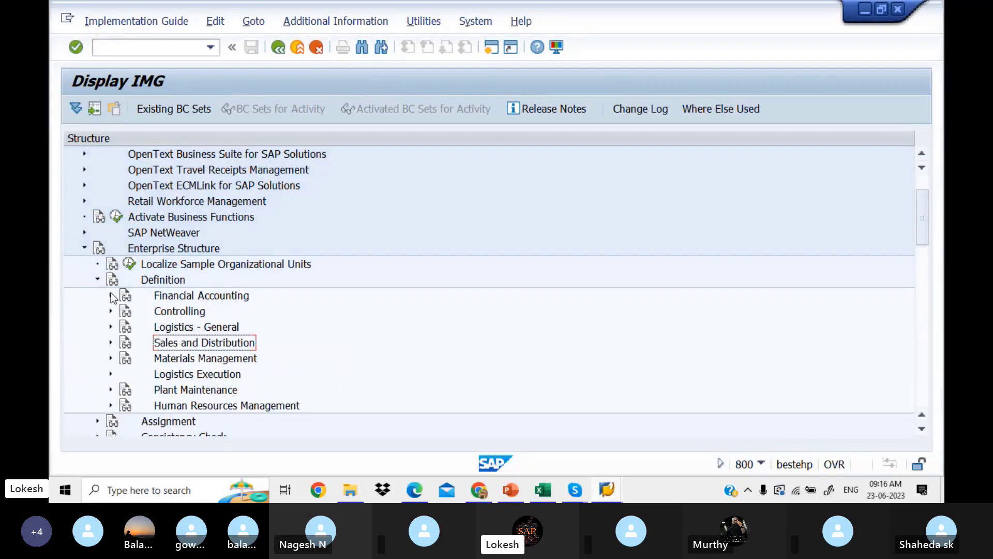
left_click(98, 280)
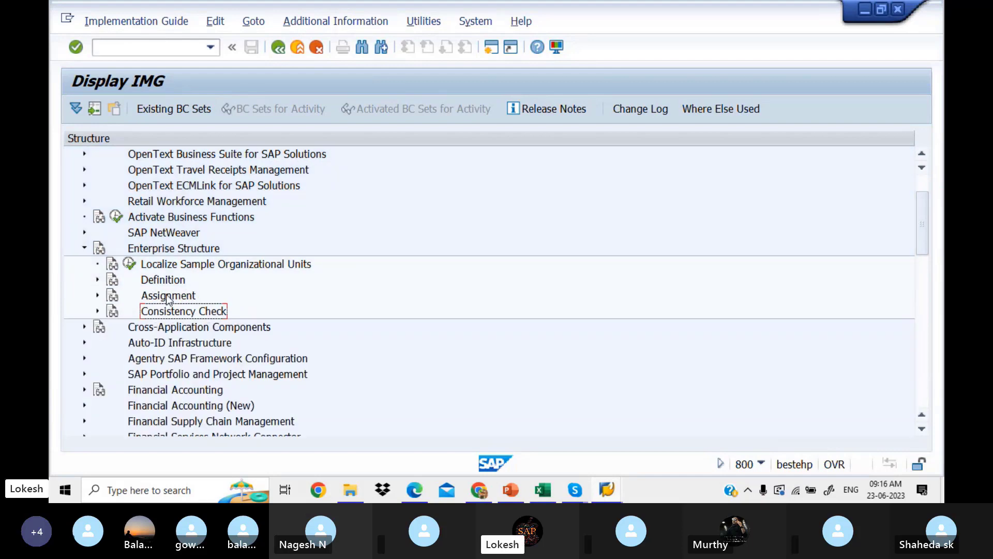
left_click(97, 295)
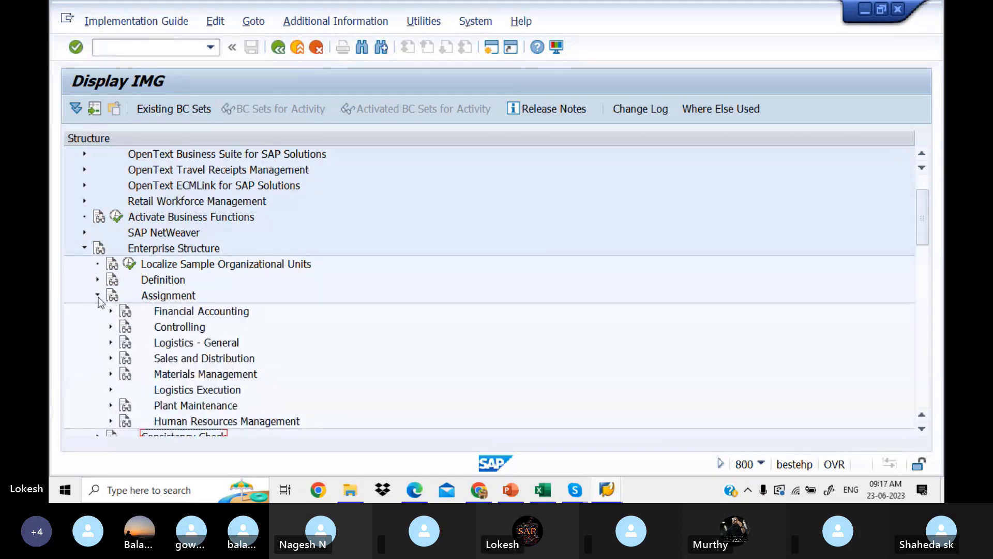
left_click(110, 311)
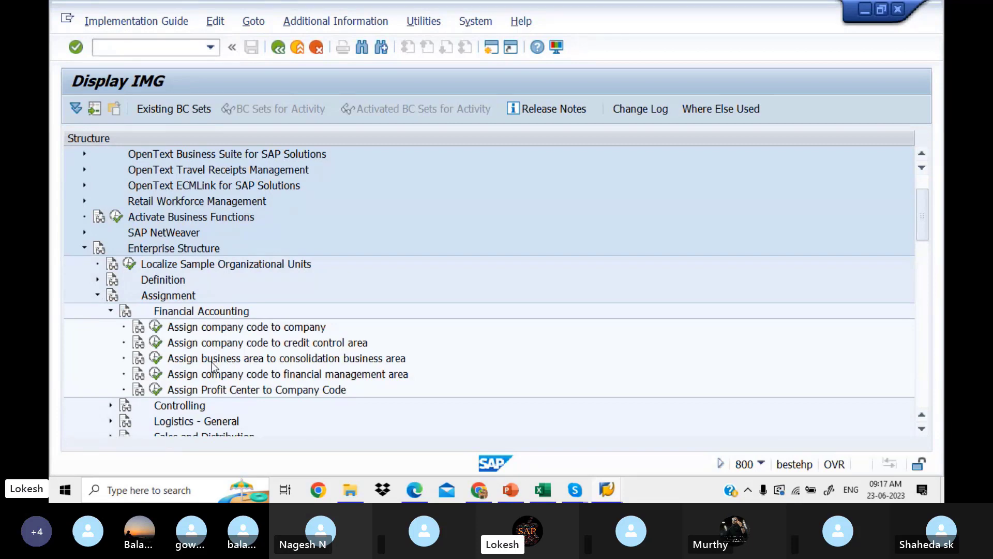
left_click(156, 358)
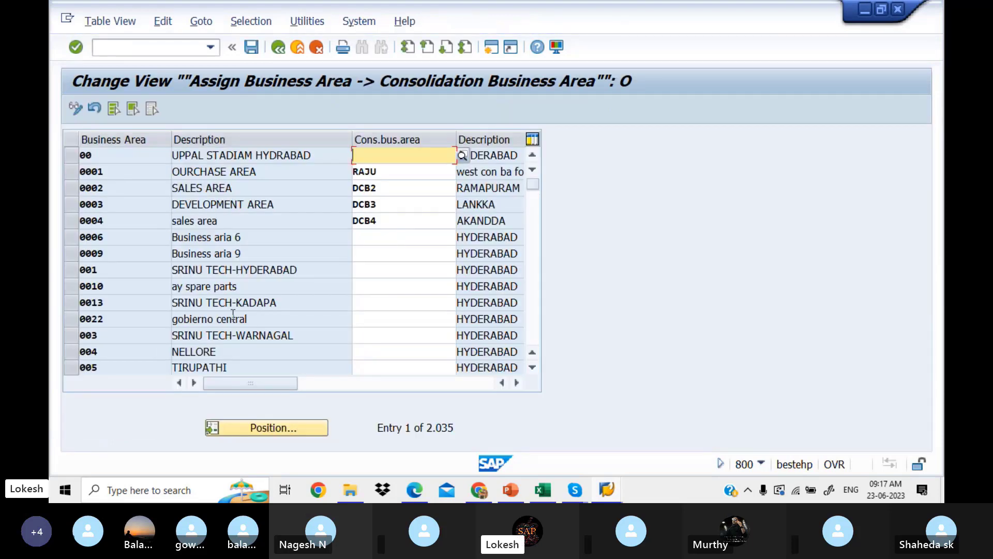
Use Position to jump the assignment table to business area LIT1.
left_click(290, 428)
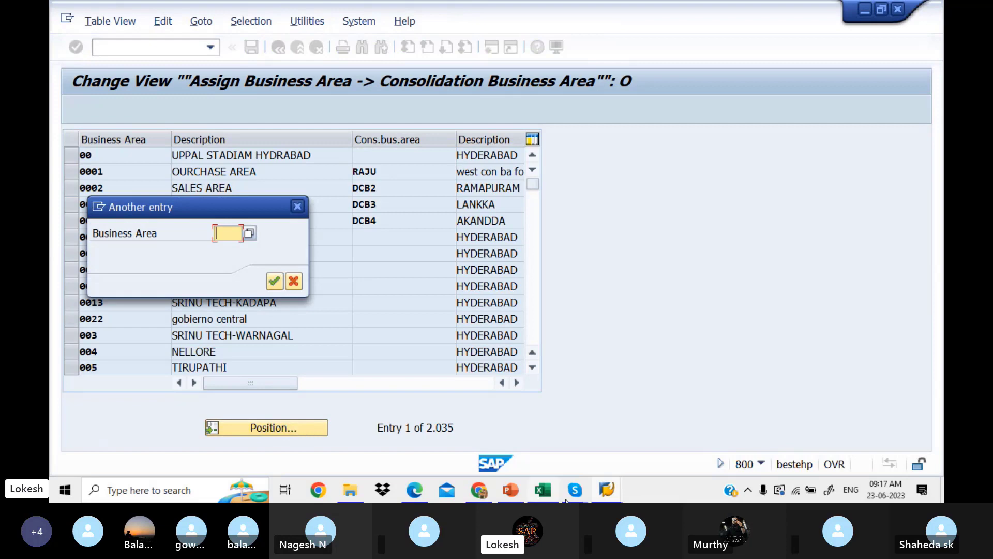
left_click(548, 492)
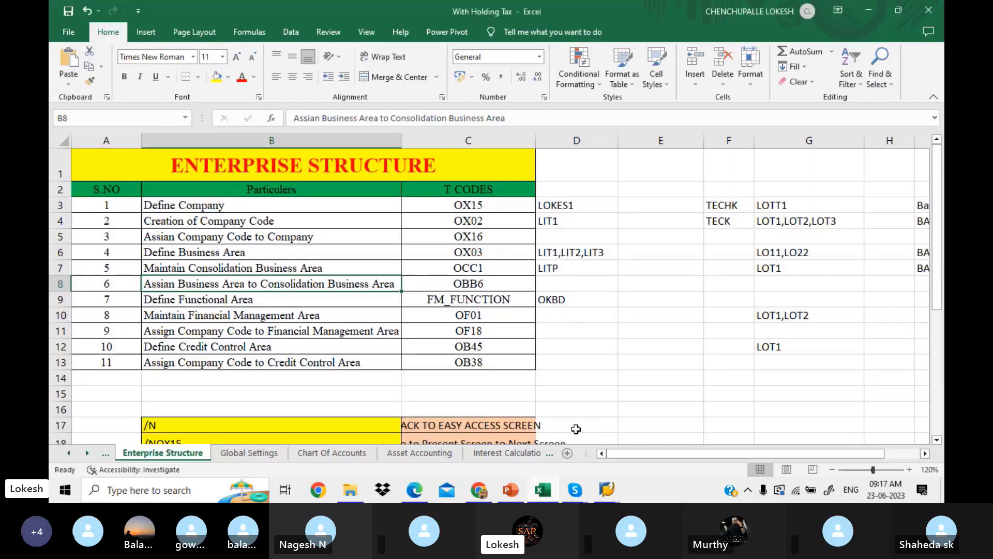
left_click(605, 490)
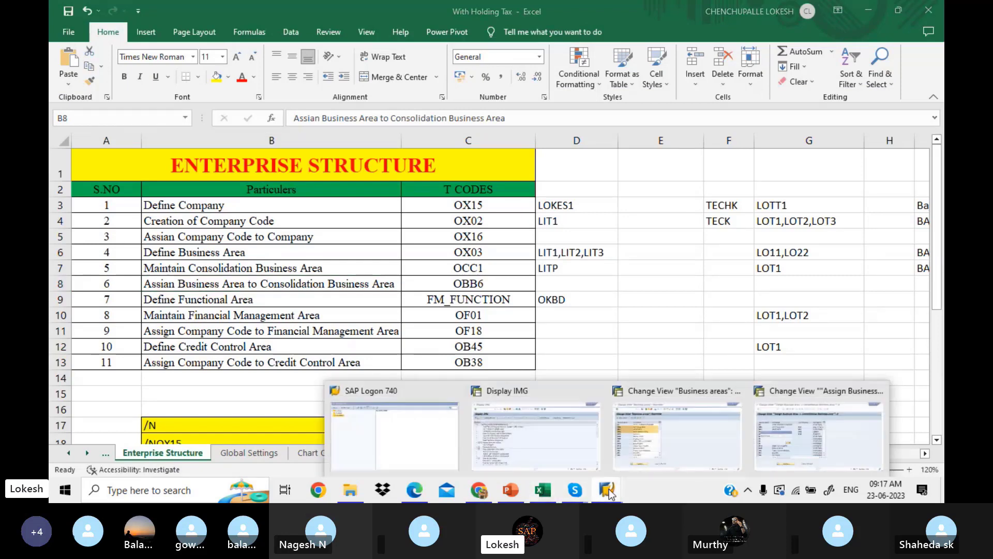
left_click(774, 446)
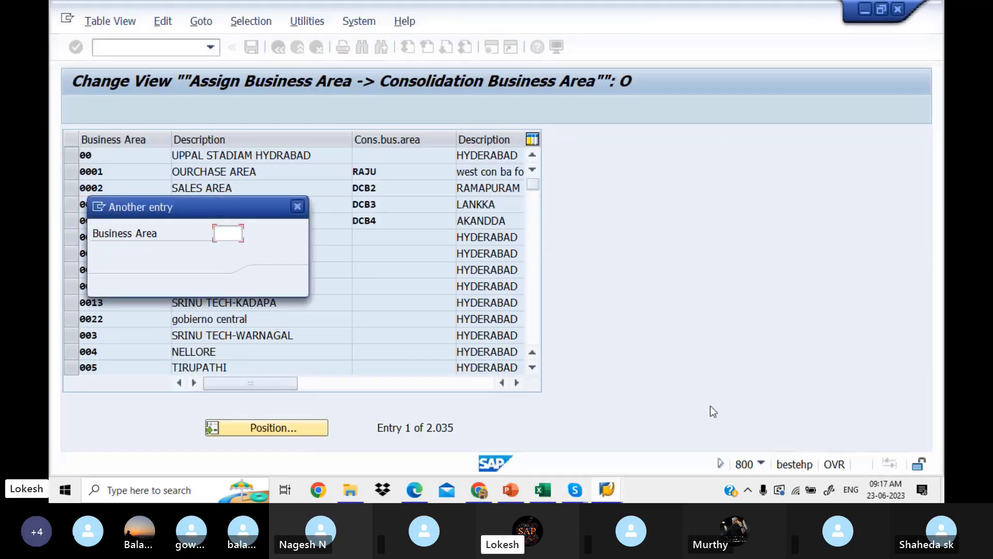
left_click(231, 231)
type("LOT")
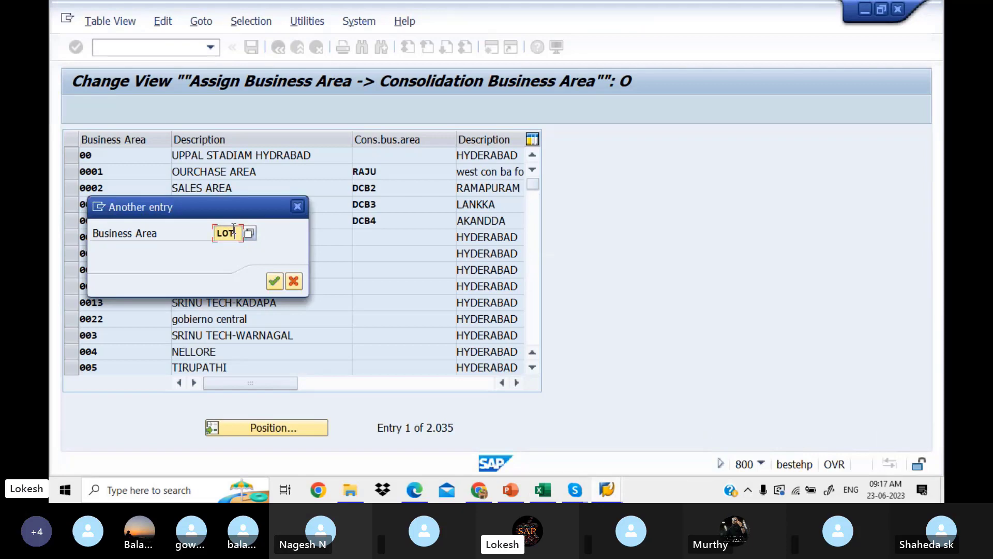
key("BackSpace")
key("BackSpace")
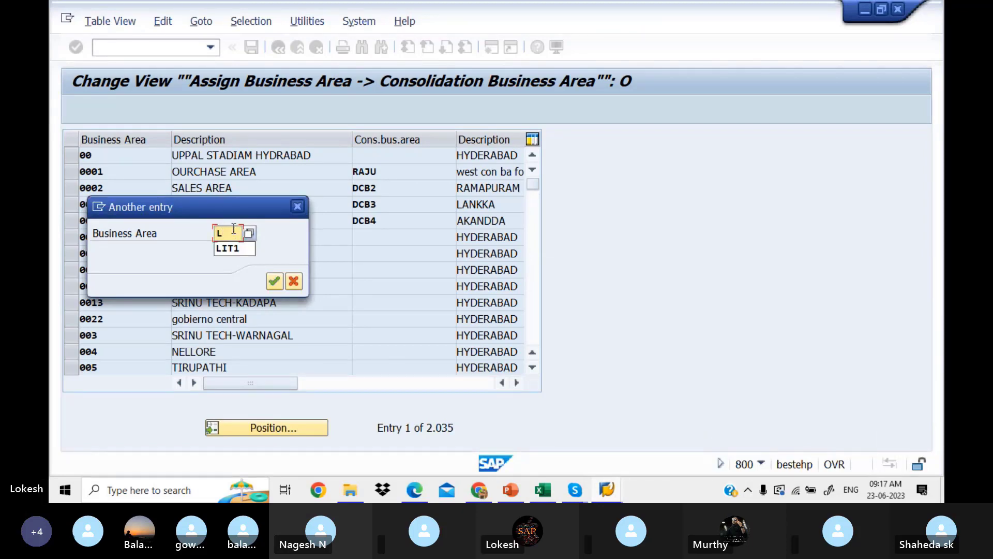
type("IT1")
key("Return")
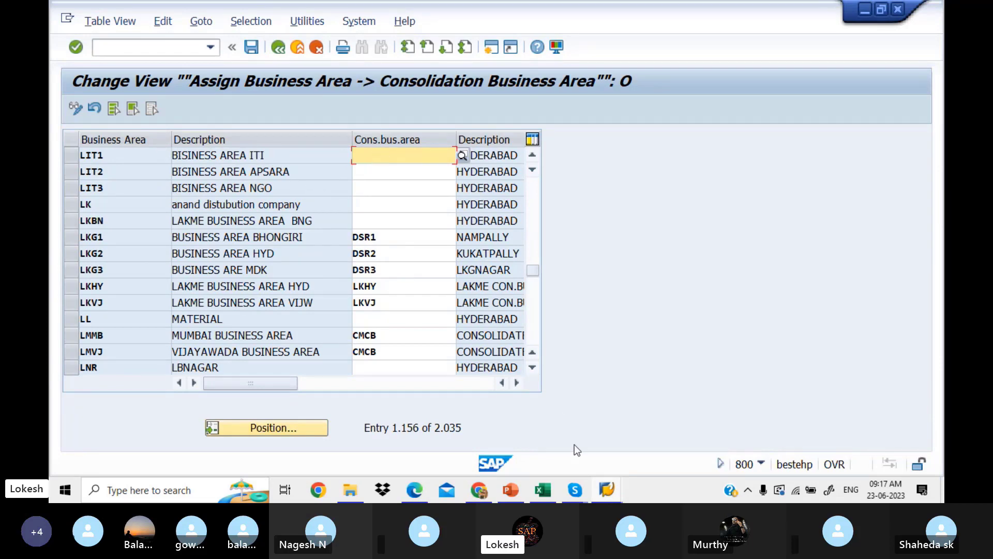
Check the LITP value in Excel cell D7 and return to the assignment table.
left_click(552, 488)
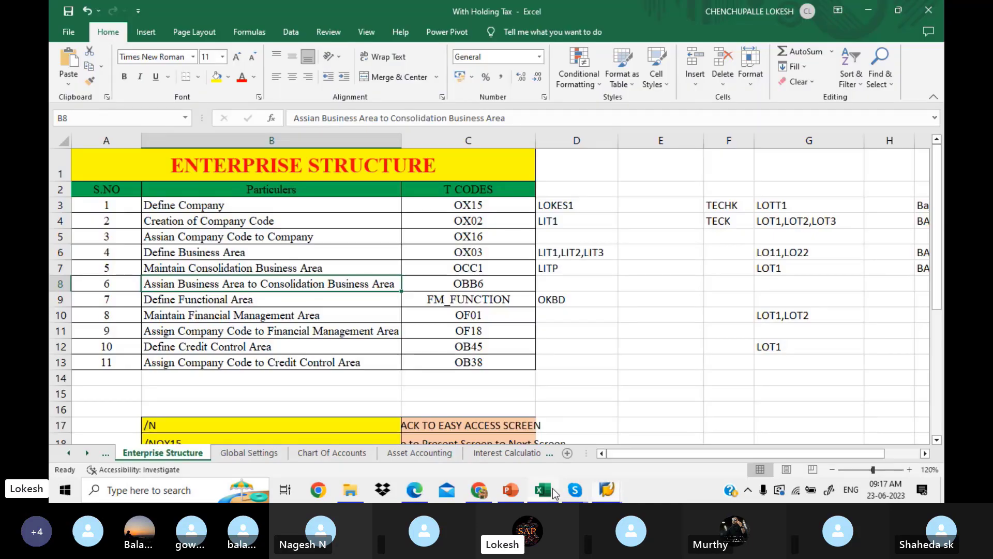
left_click(567, 273)
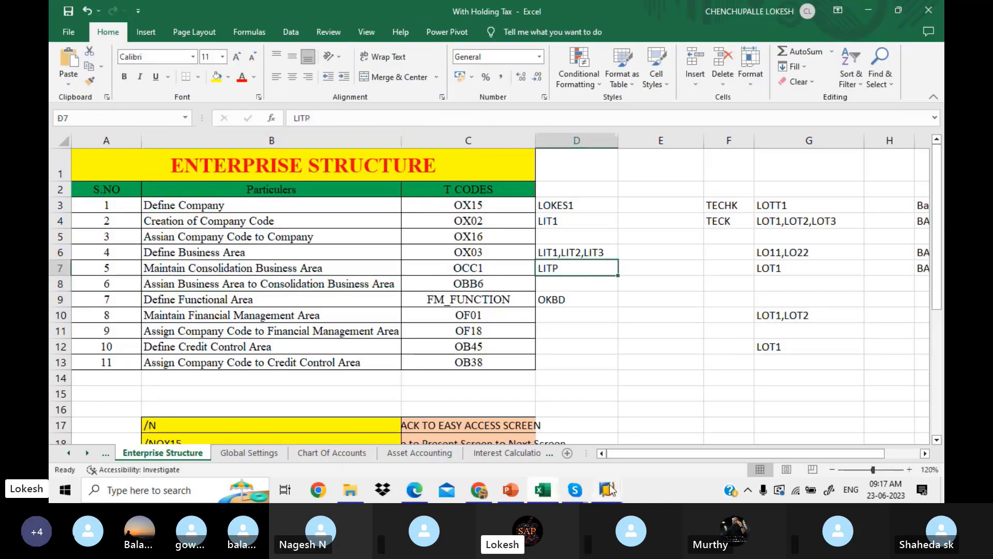
mouse_move(611, 489)
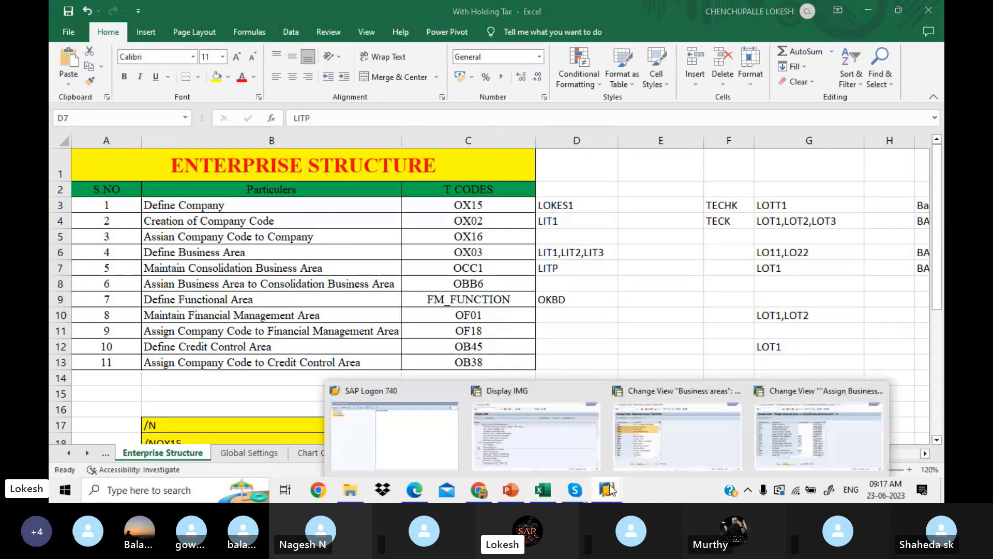
left_click(768, 439)
Enter LITP as the consolidation business area for LIT1, LIT2 and LIT3.
left_click(423, 154)
type("L")
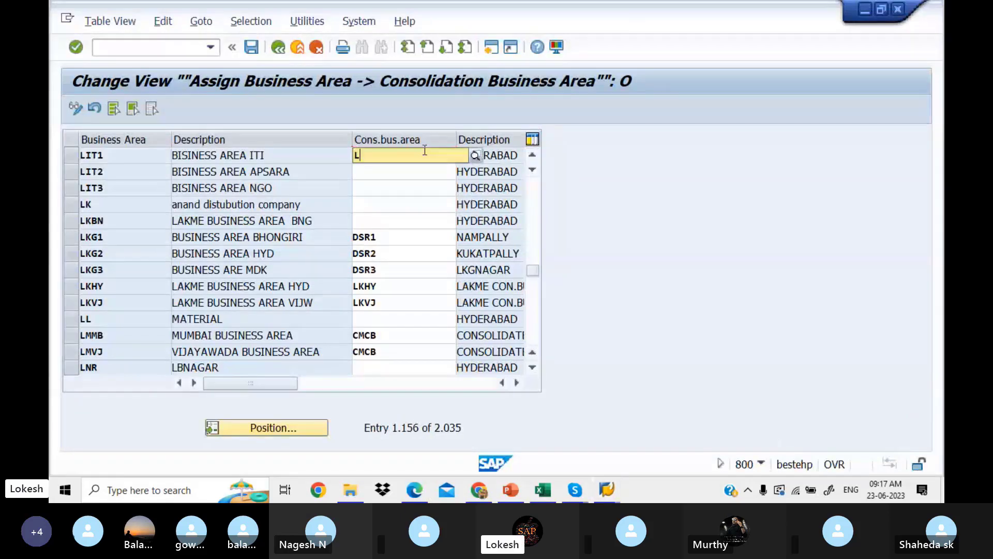
type("ITP")
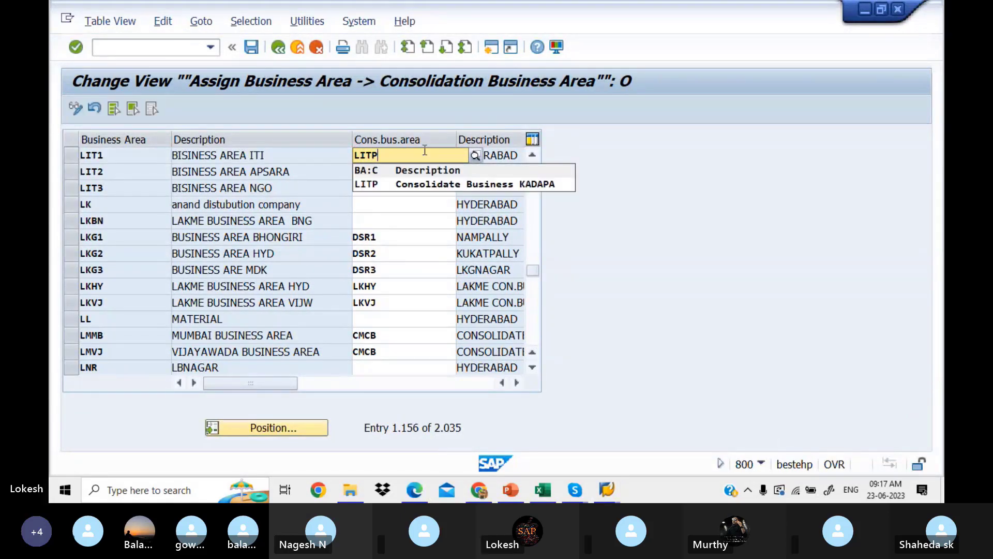
left_click(427, 182)
left_click(390, 176)
type("LIT")
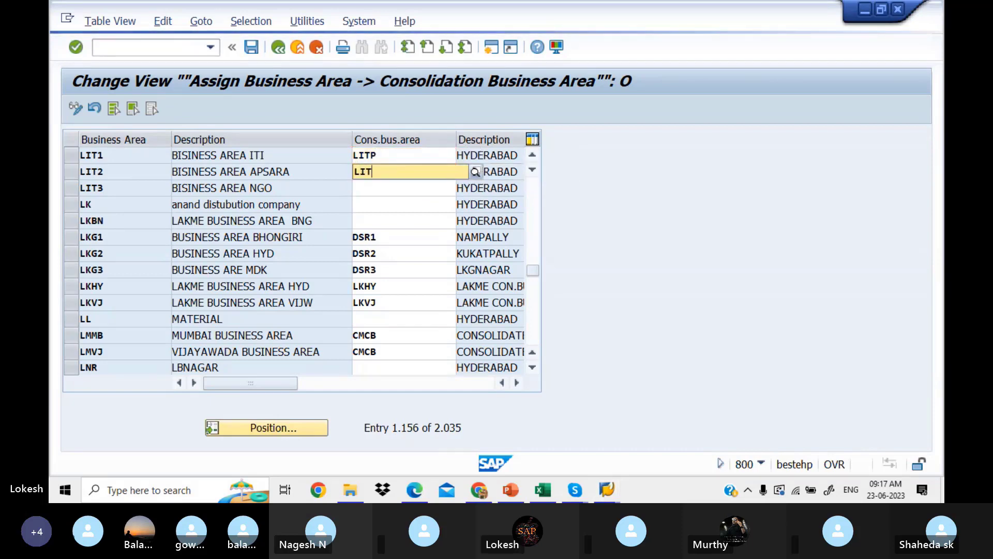
type("P")
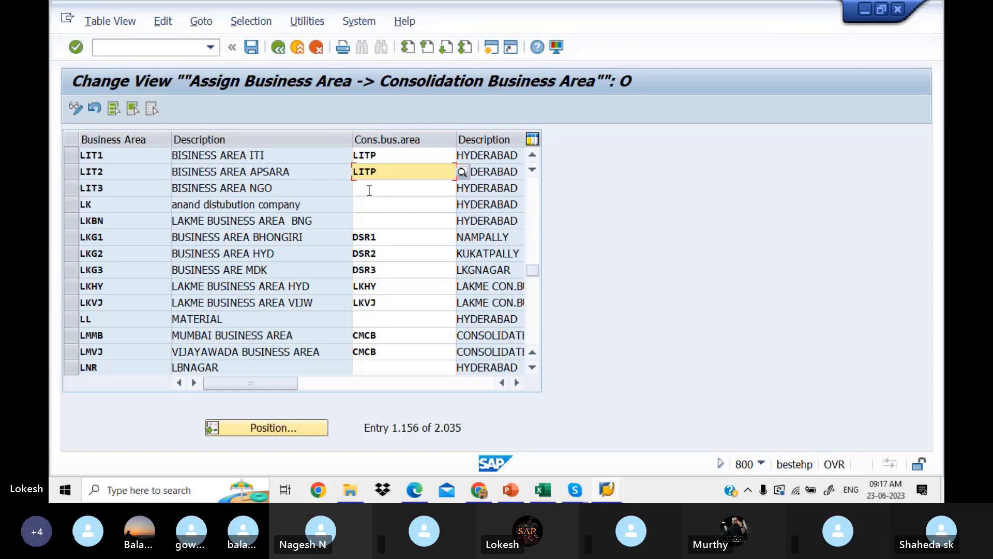
left_click(370, 189)
type("LITP")
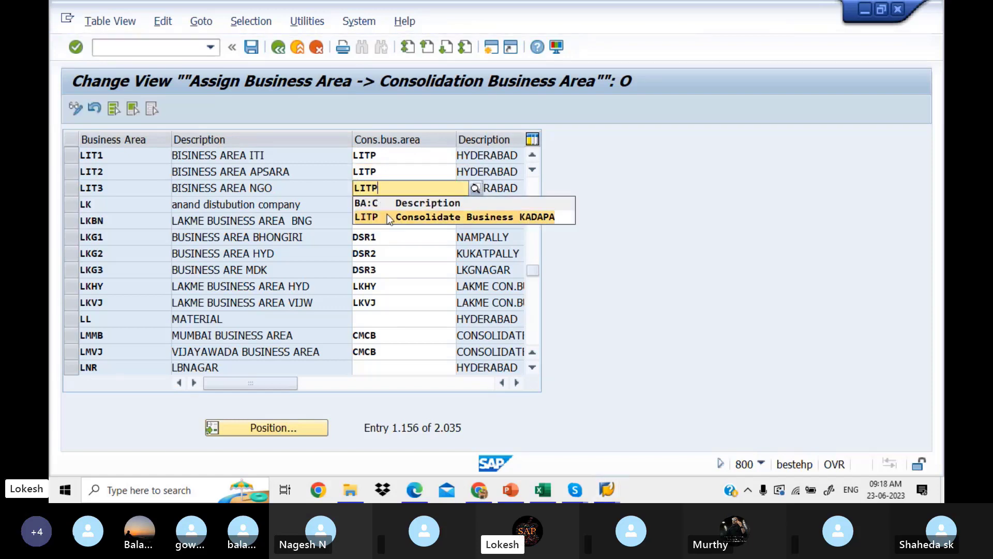
left_click(389, 217)
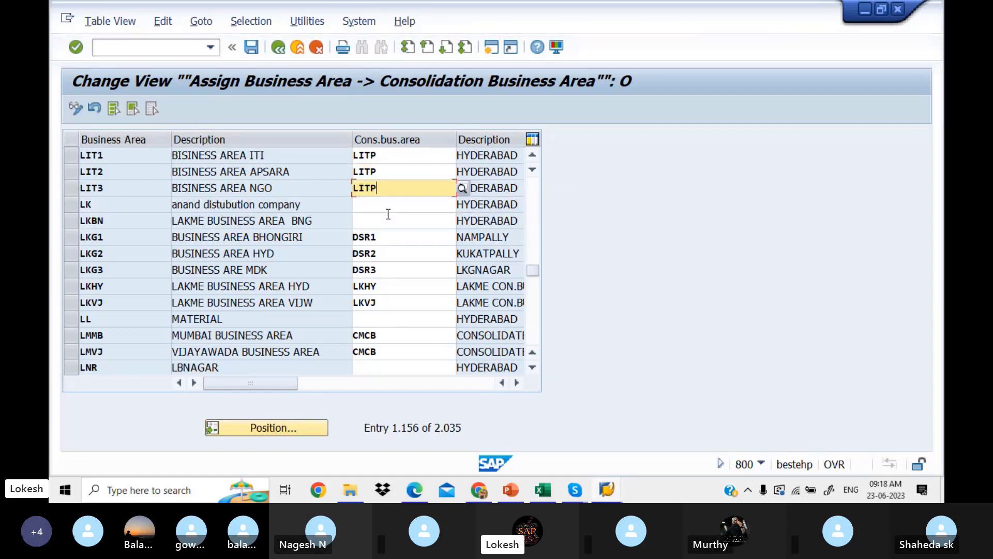
left_click(375, 203)
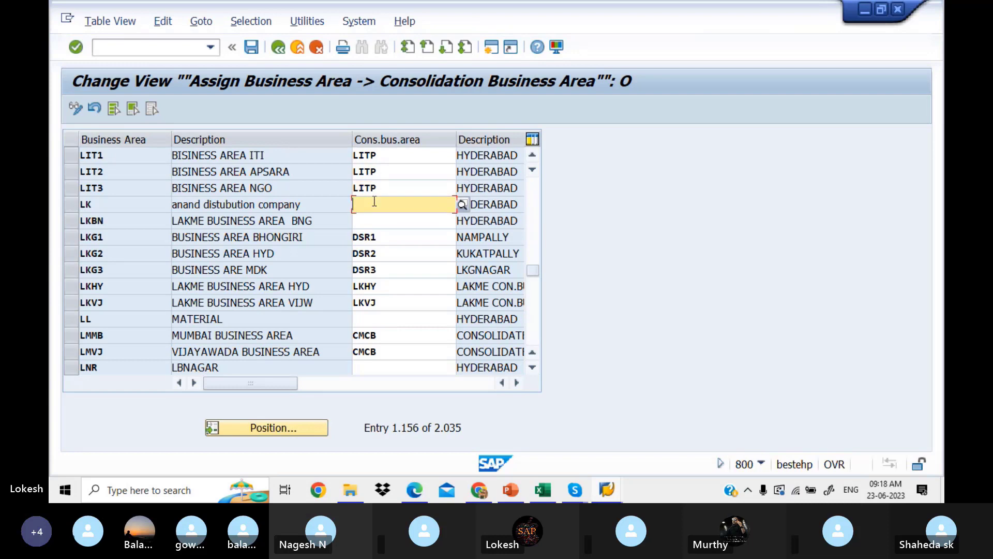
Start saving under a new request and copy its description from Excel cell B8.
left_click(252, 47)
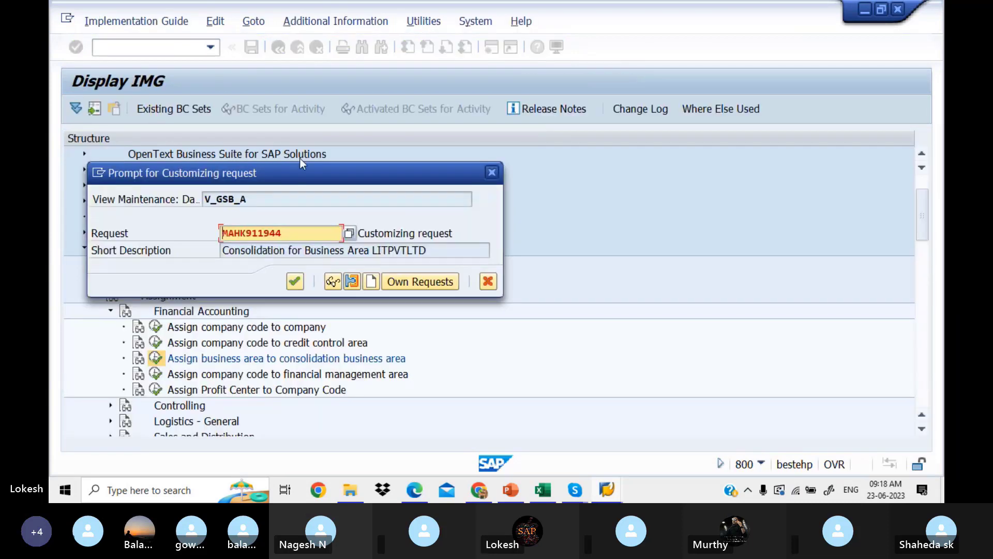
left_click(372, 281)
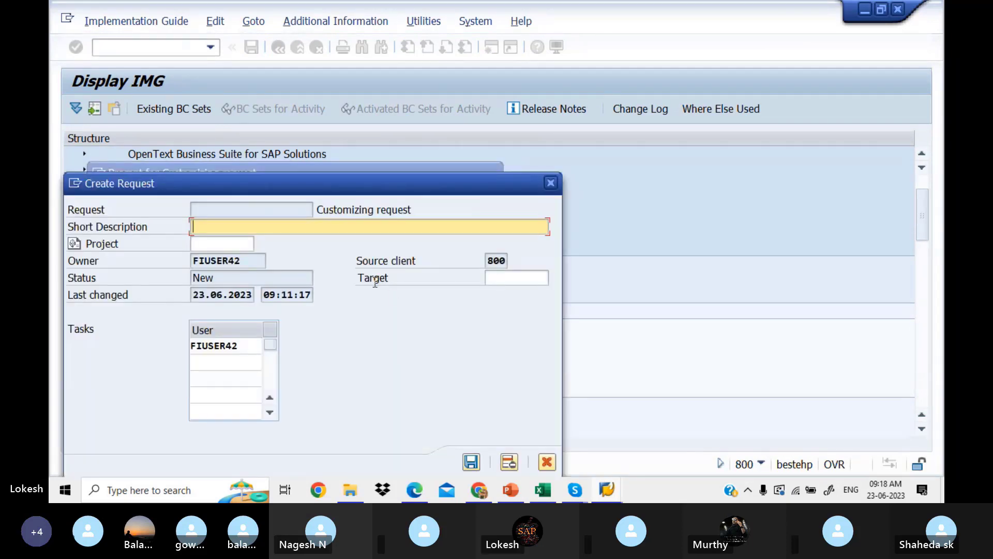
left_click(549, 490)
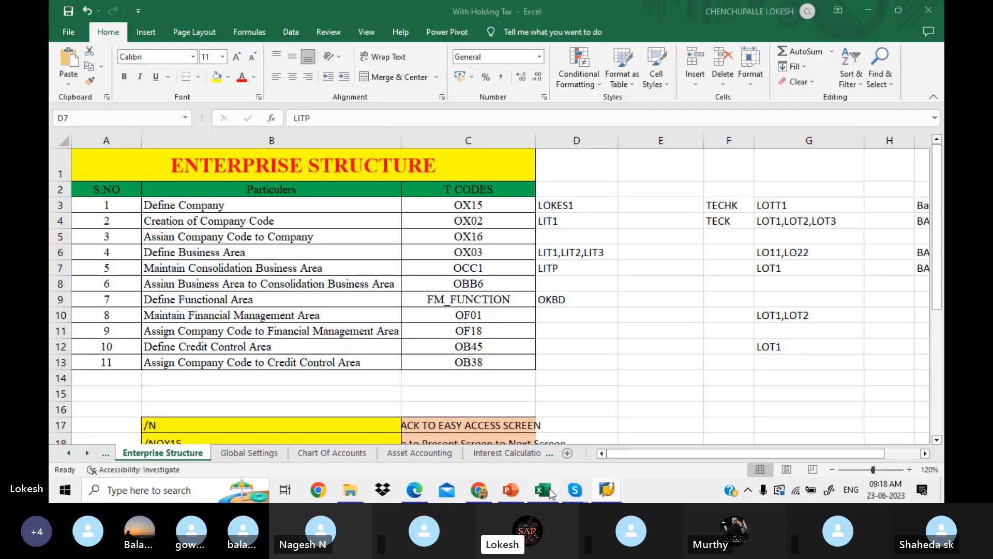
left_click(337, 284)
key("ctrl+c")
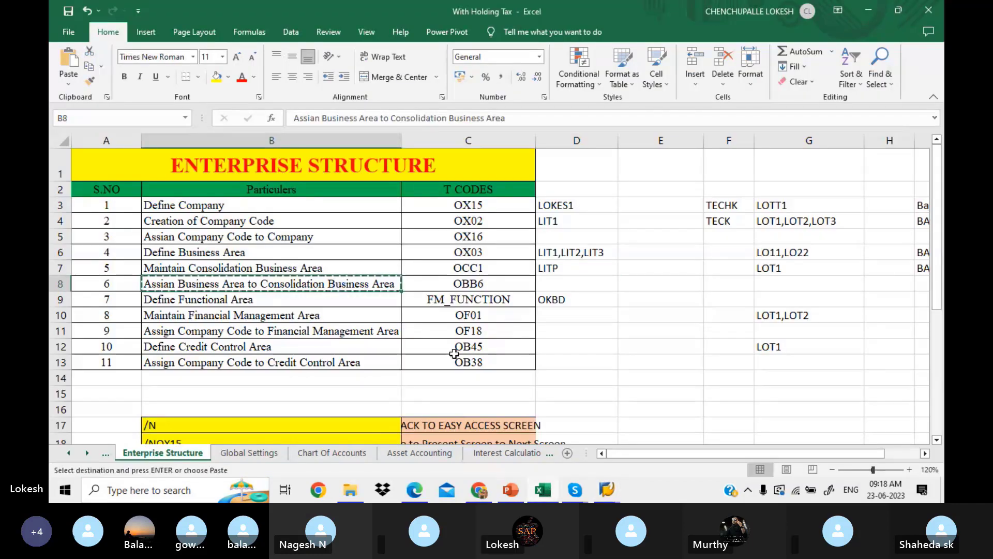
mouse_move(608, 492)
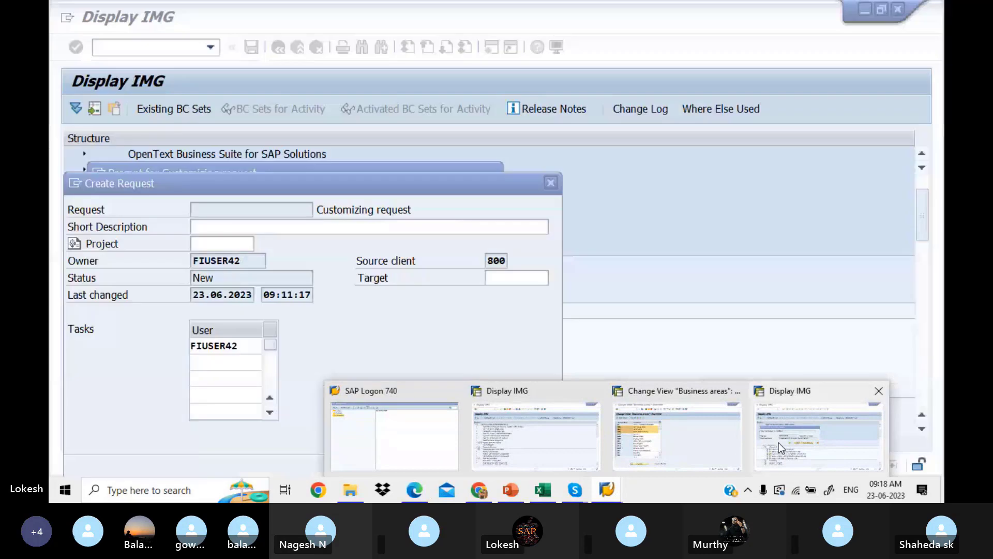
left_click(778, 442)
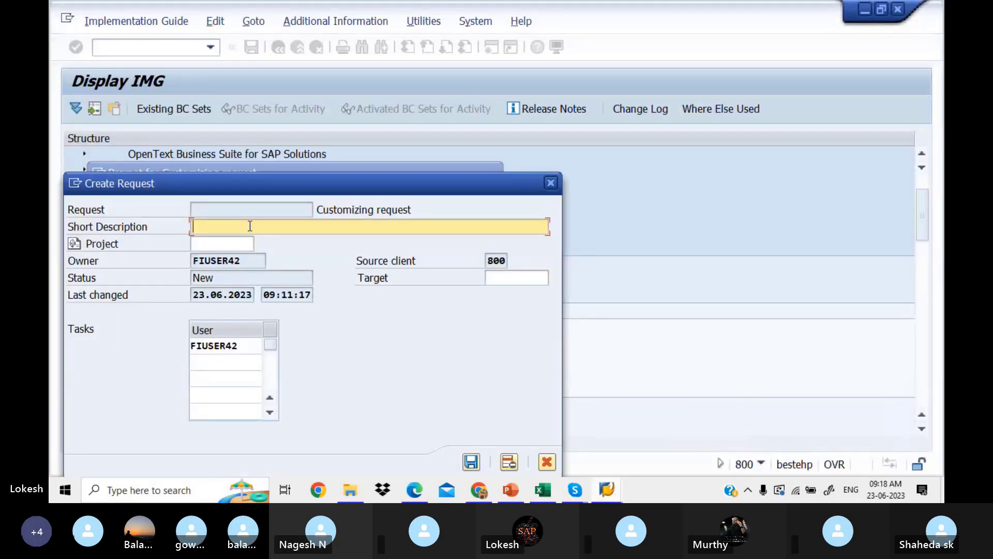
Paste the description, append LITPVTLT, and save the request to store the assignments.
key("ctrl+v")
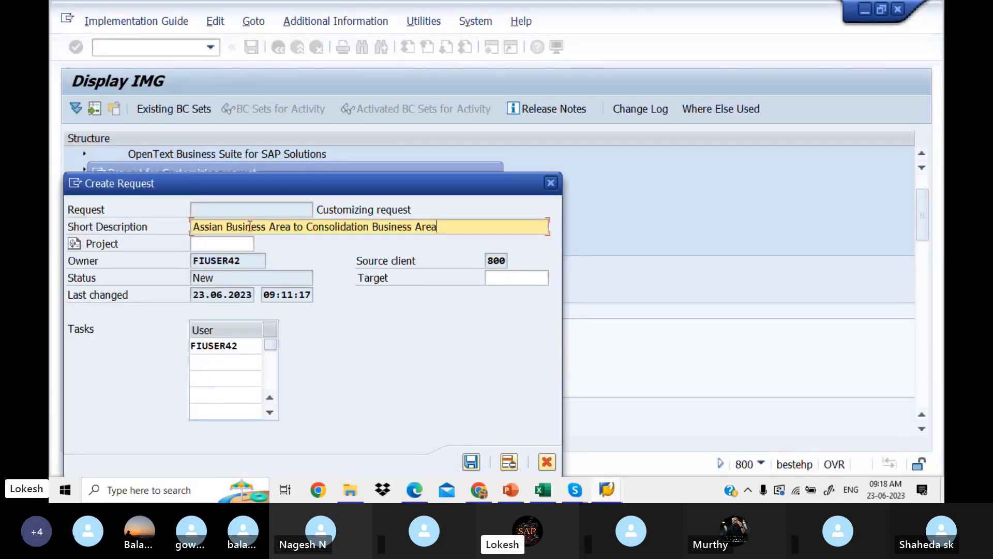
type("LITPVTLT")
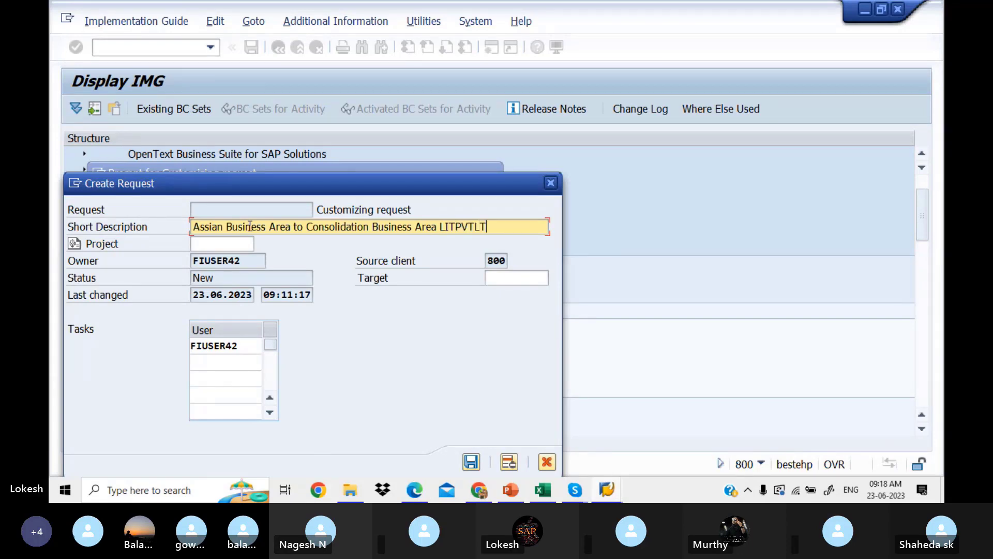
left_click(472, 461)
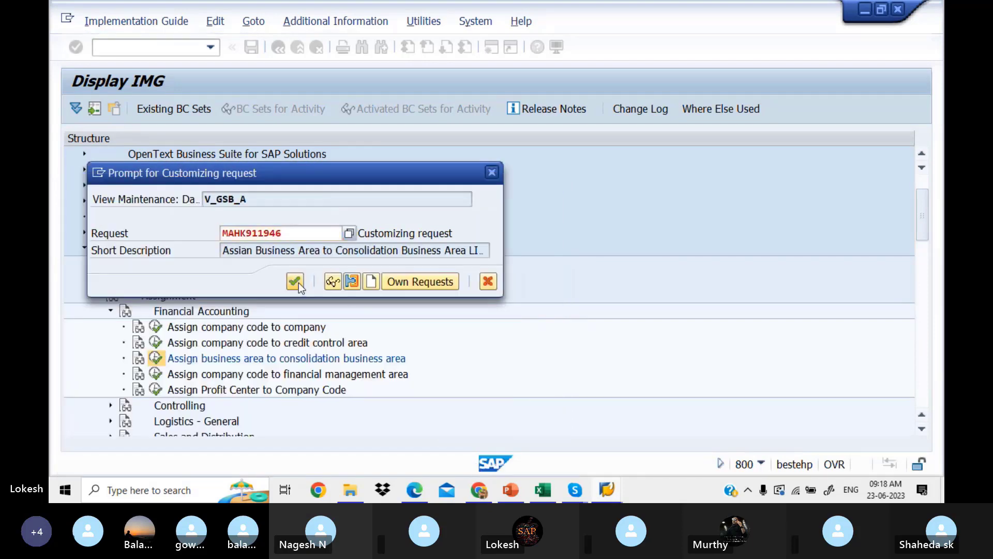
left_click(299, 282)
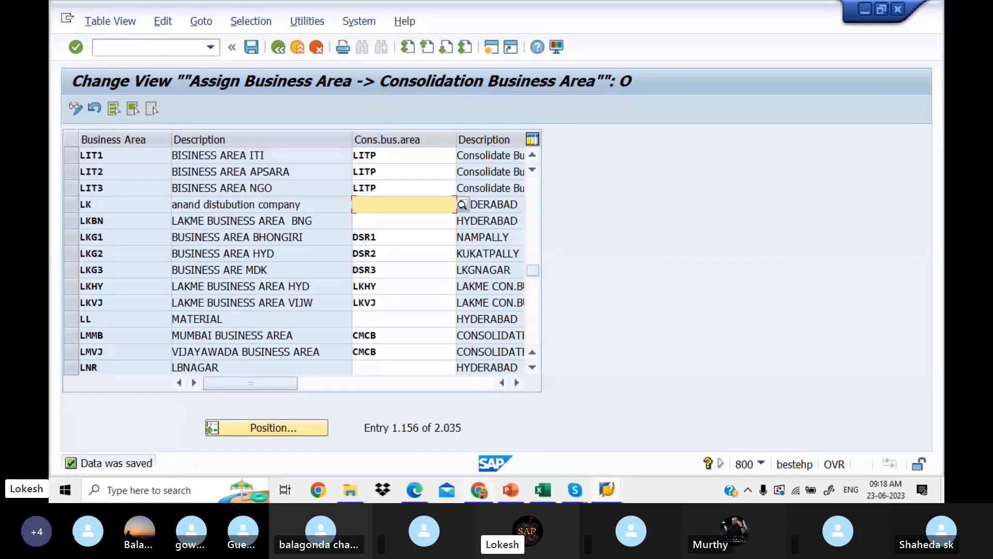
left_click(544, 490)
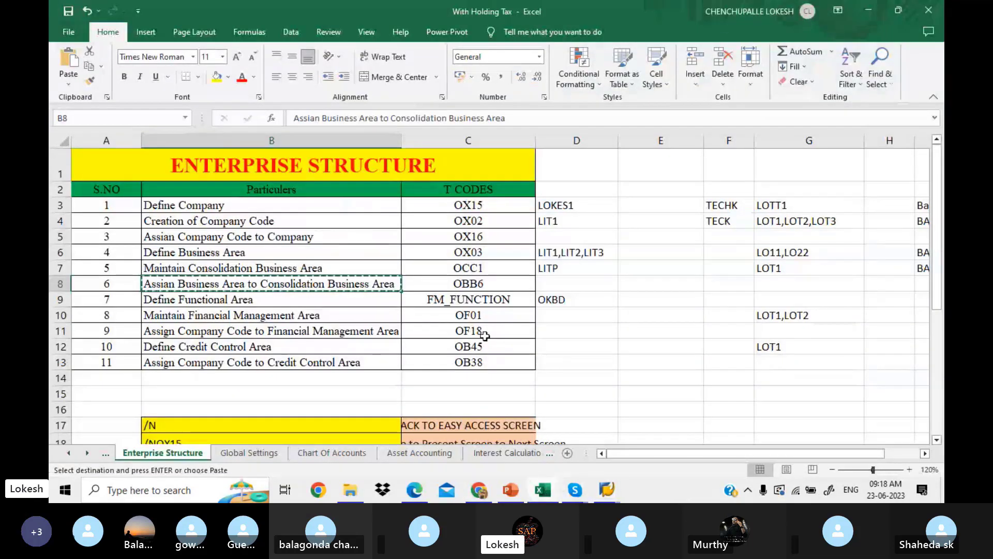
key("Escape")
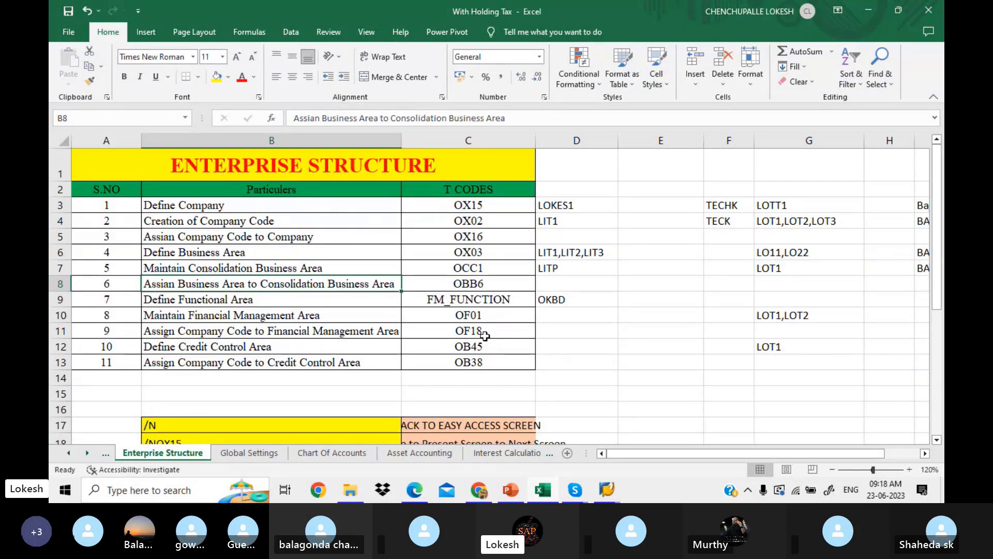
Bring the Skype class call to the front and click End Call.
mouse_move(574, 490)
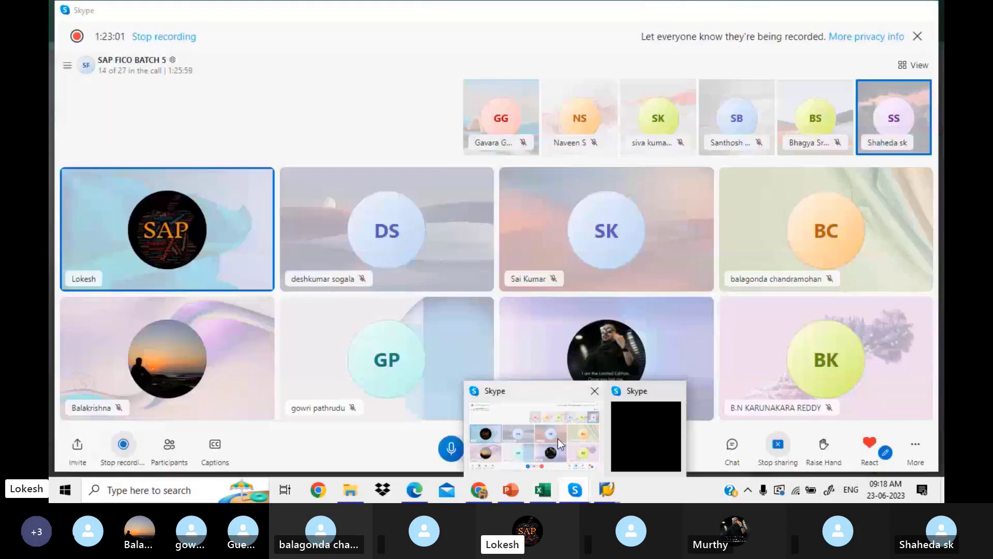
left_click(558, 438)
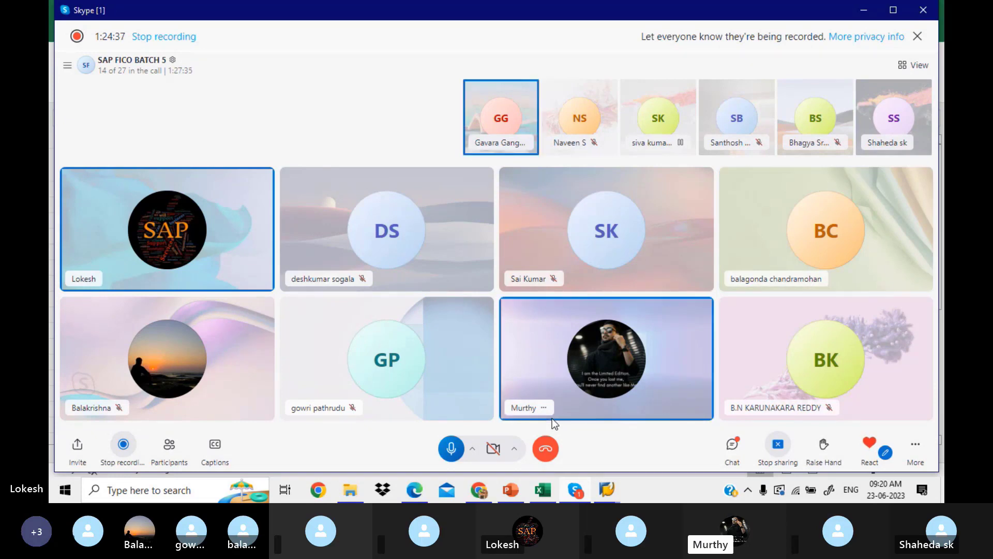
left_click(547, 445)
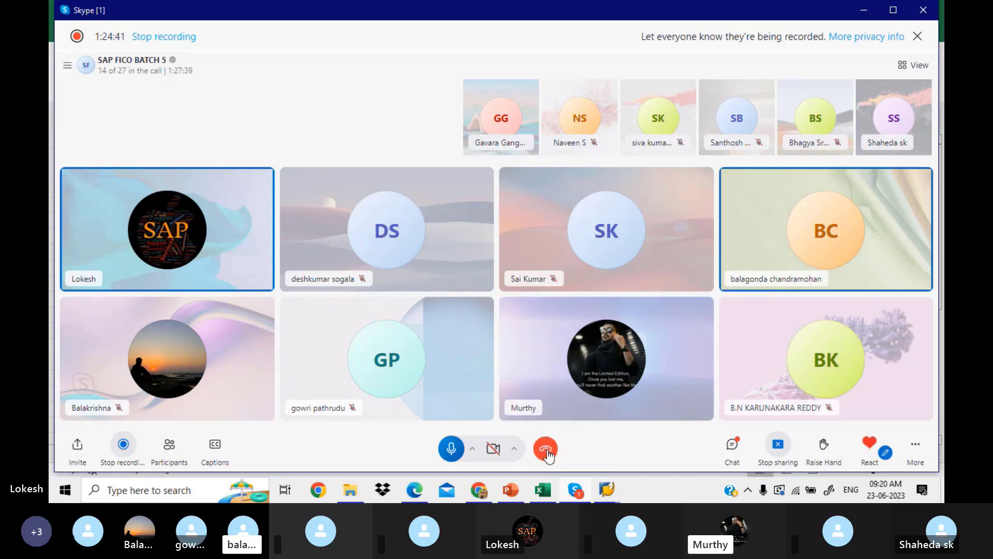